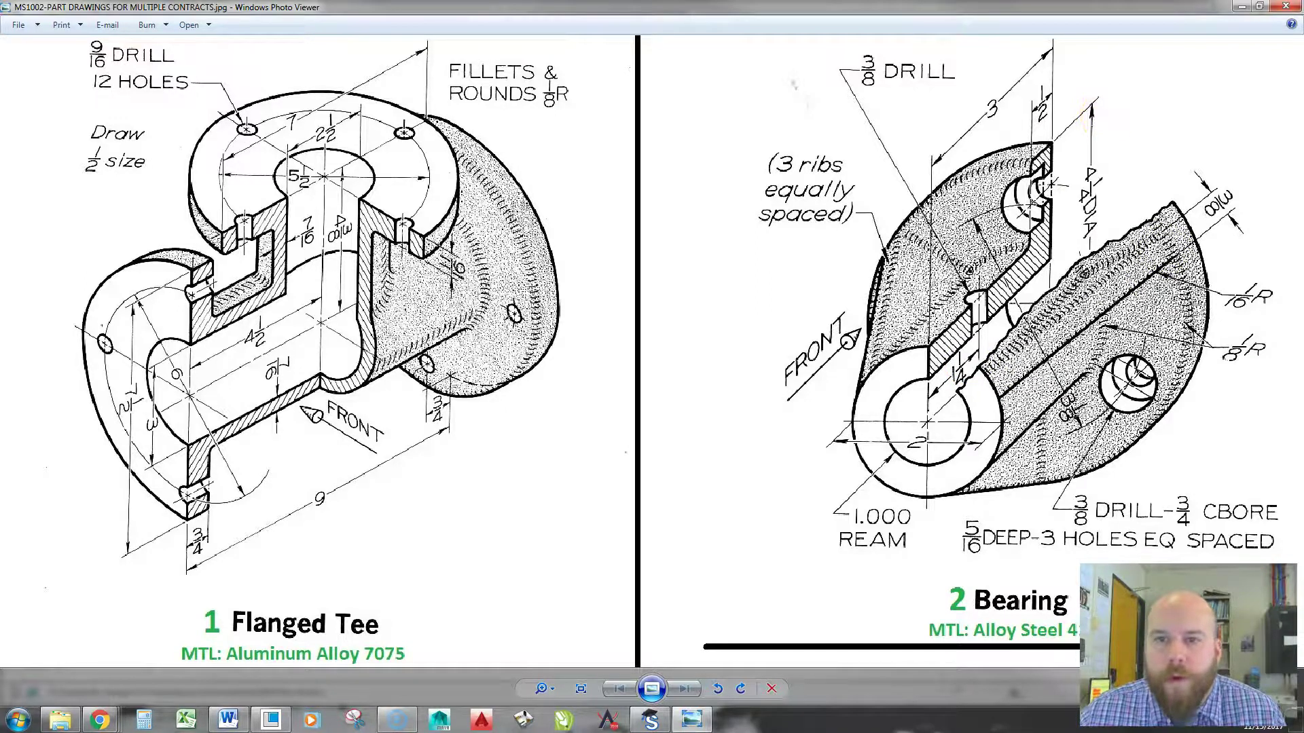
# Erase undisplayed objects, including 20001-02.PRT, from the Creo session.
pyautogui.click(1240, 6)
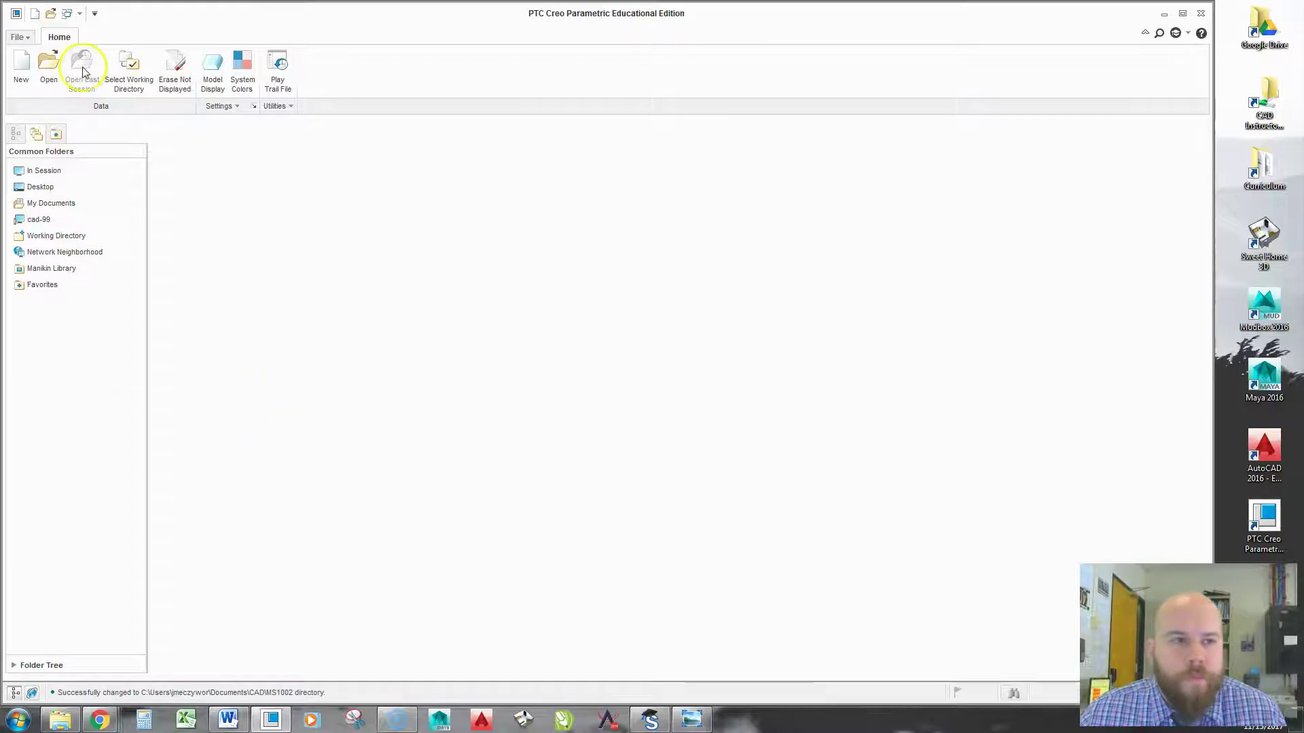
pyautogui.click(162, 79)
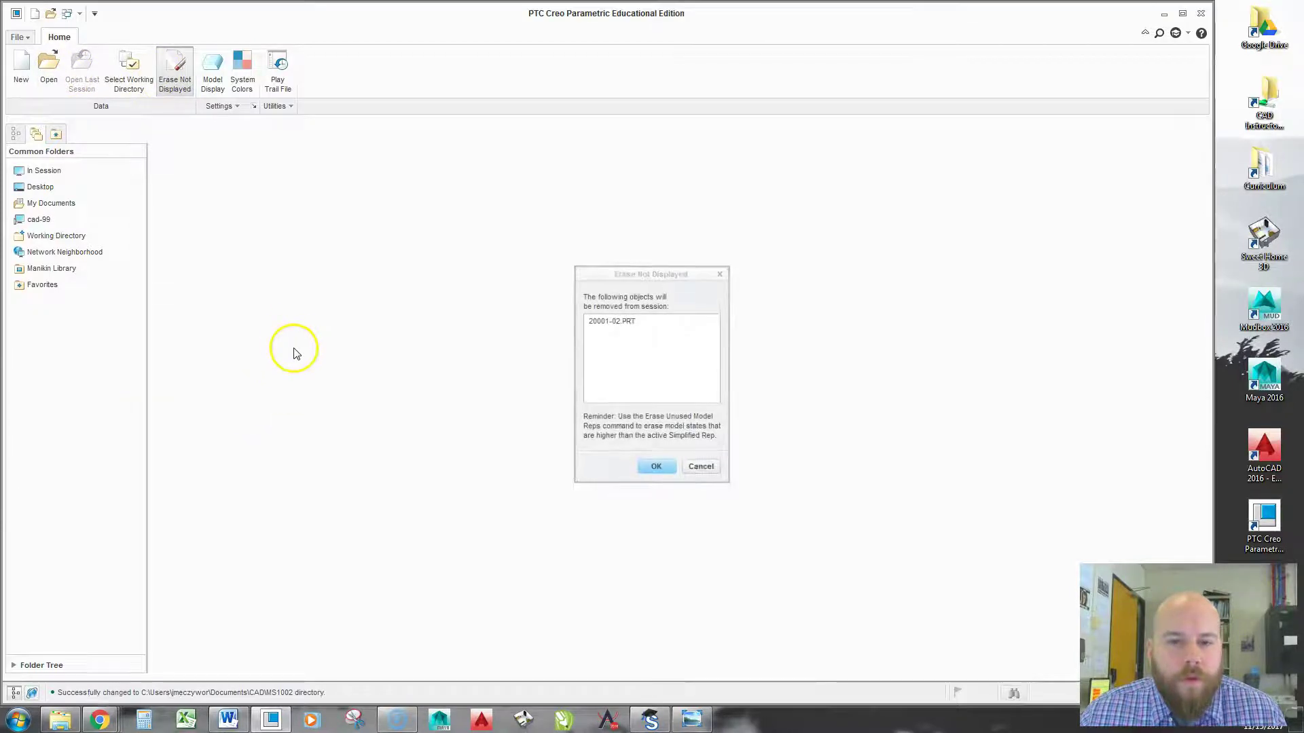
pyautogui.click(654, 463)
# Start a new solid part and select the default name to replace it with 20001-02.
pyautogui.click(21, 68)
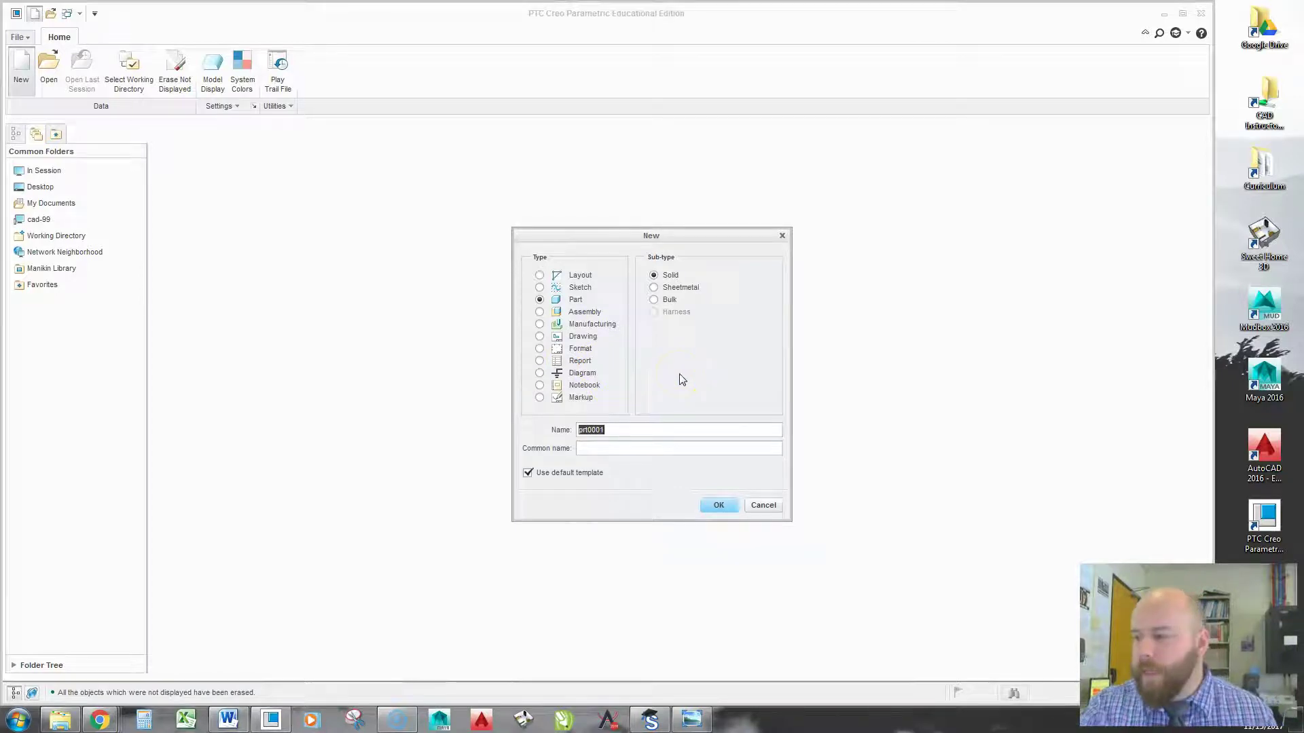
pyautogui.click(229, 719)
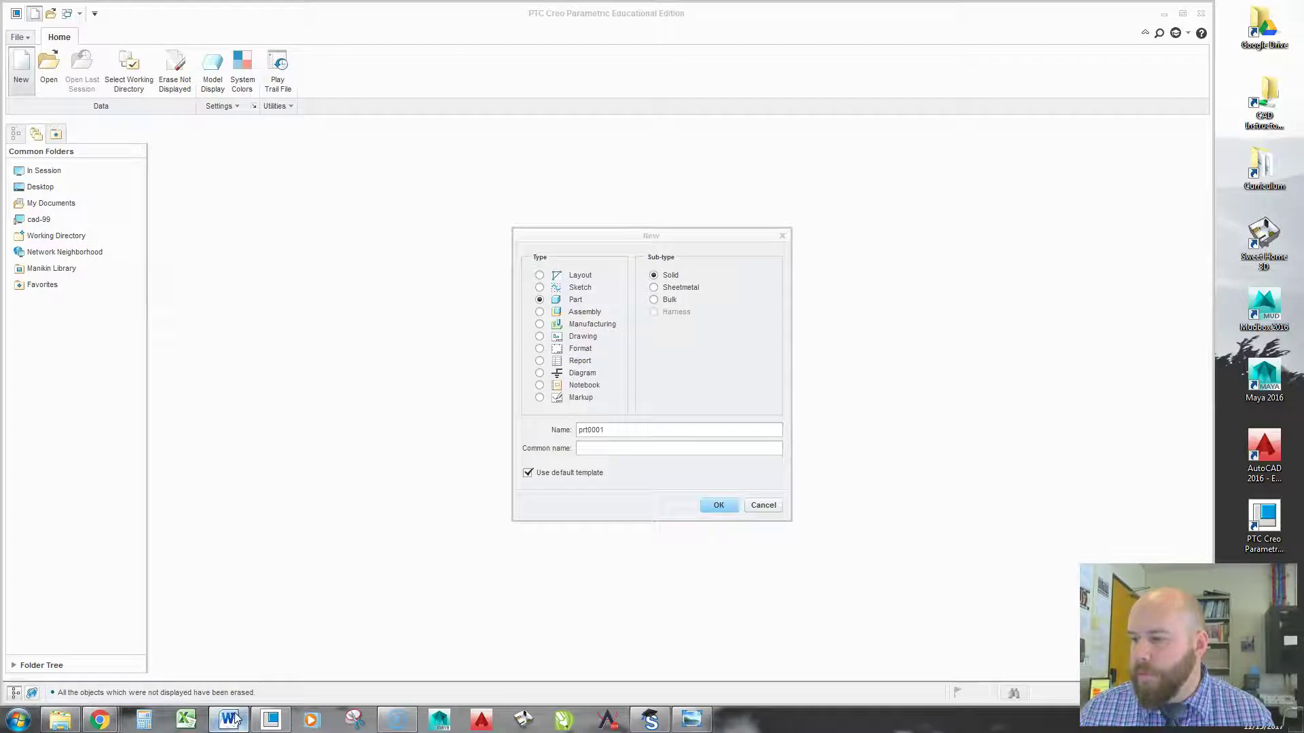
pyautogui.click(311, 381)
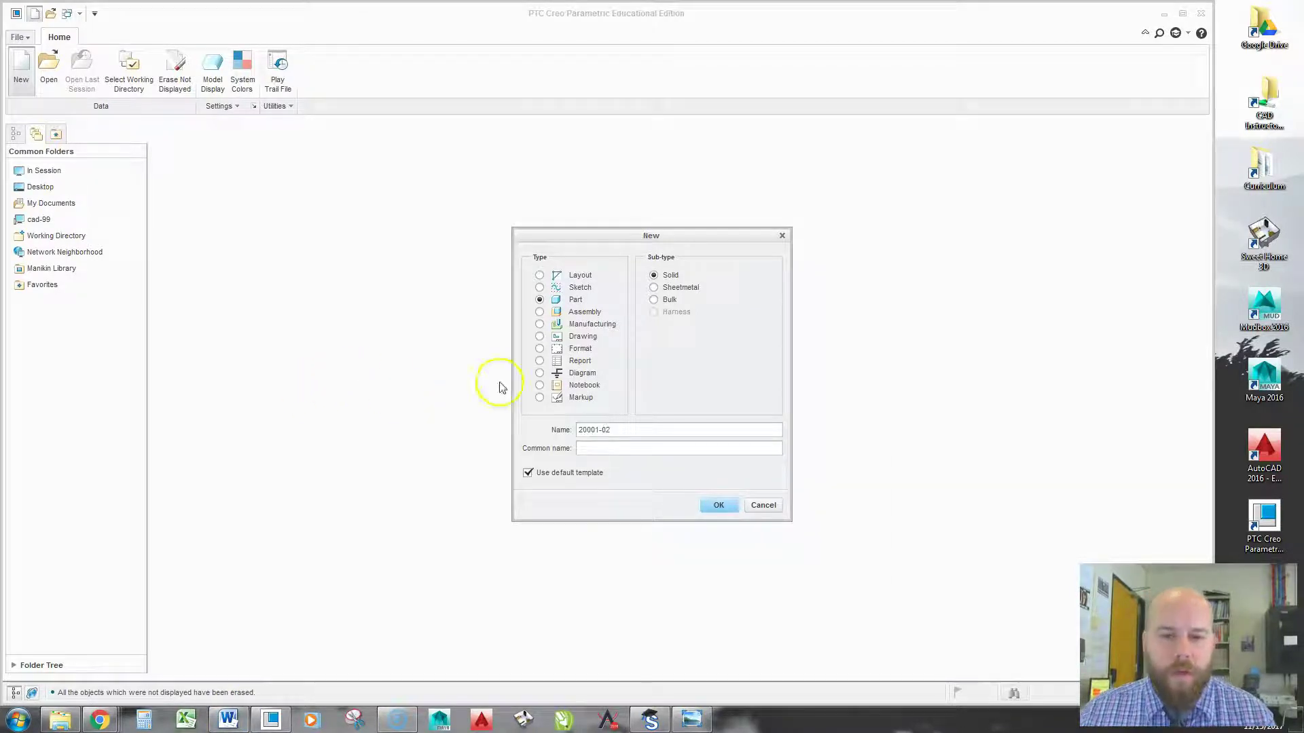
# Create part 20001-02 and turn on datum plane display.
pyautogui.click(721, 509)
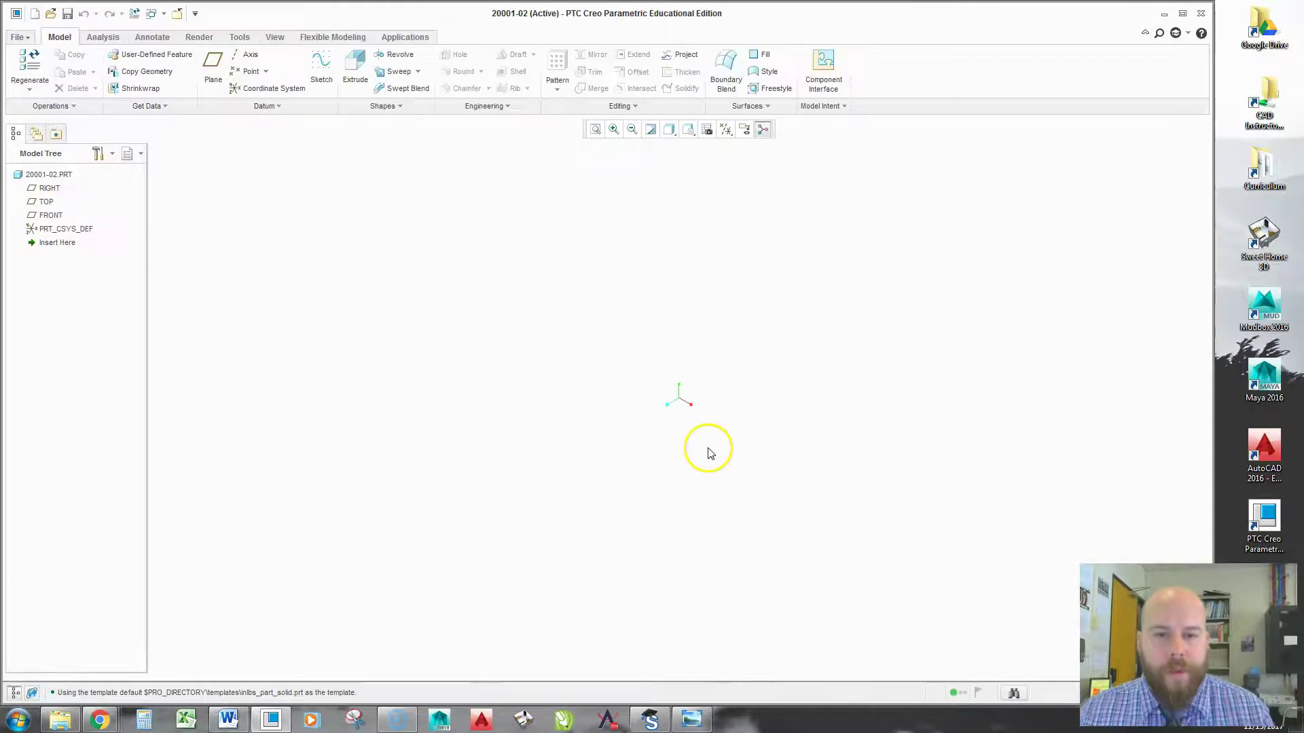
pyautogui.click(724, 129)
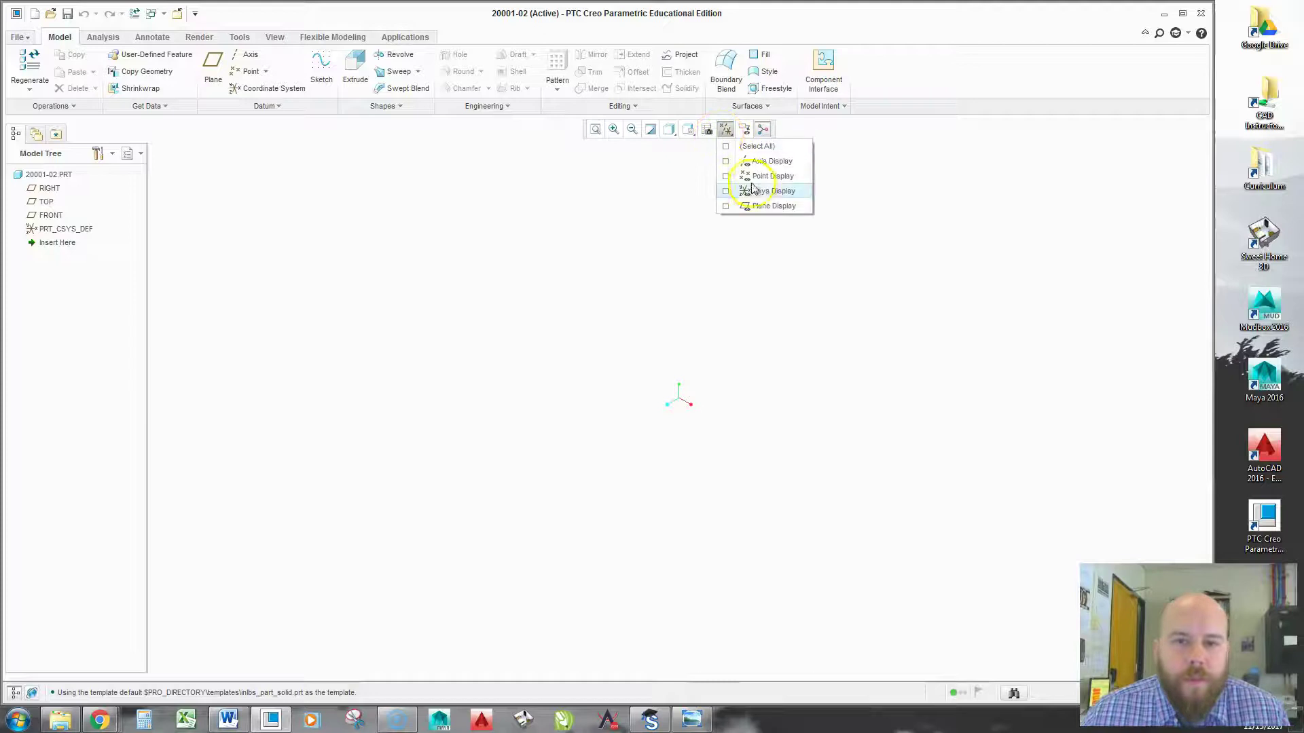
pyautogui.click(762, 207)
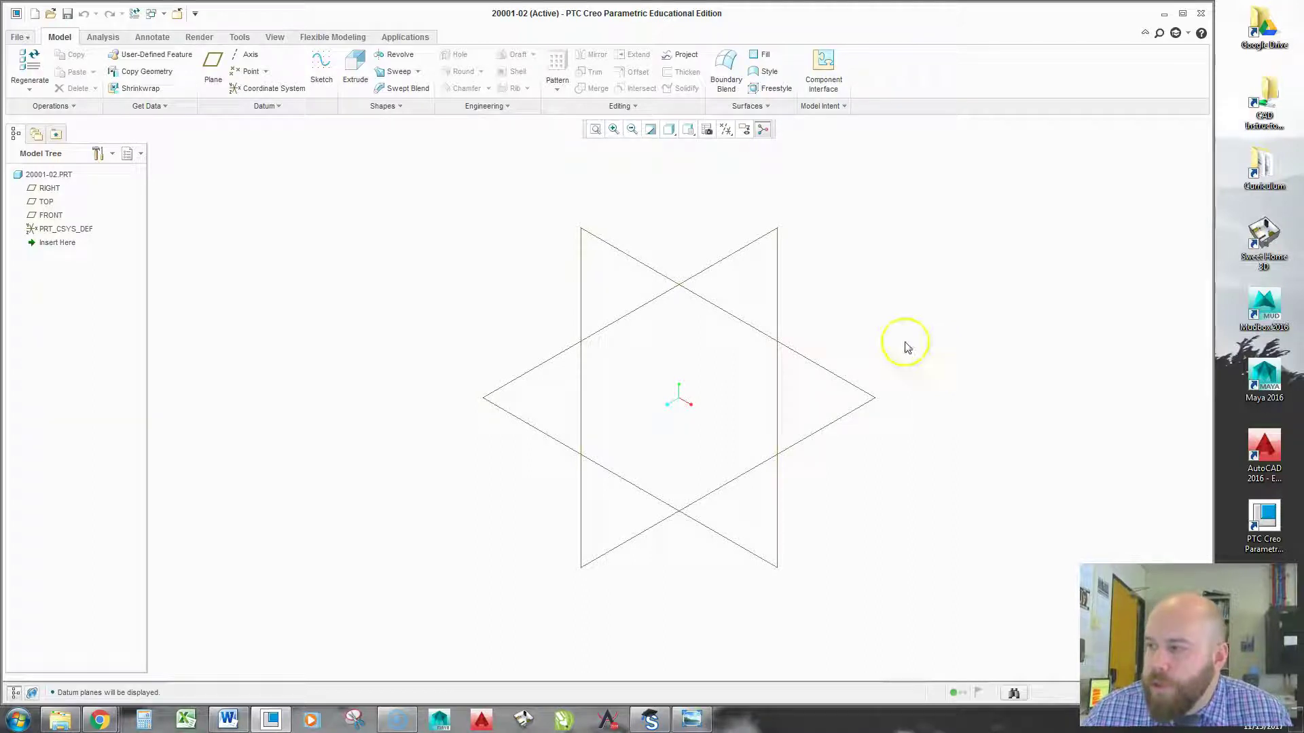
# Begin a revolve with its internal sketch placed on the FRONT plane.
pyautogui.click(402, 57)
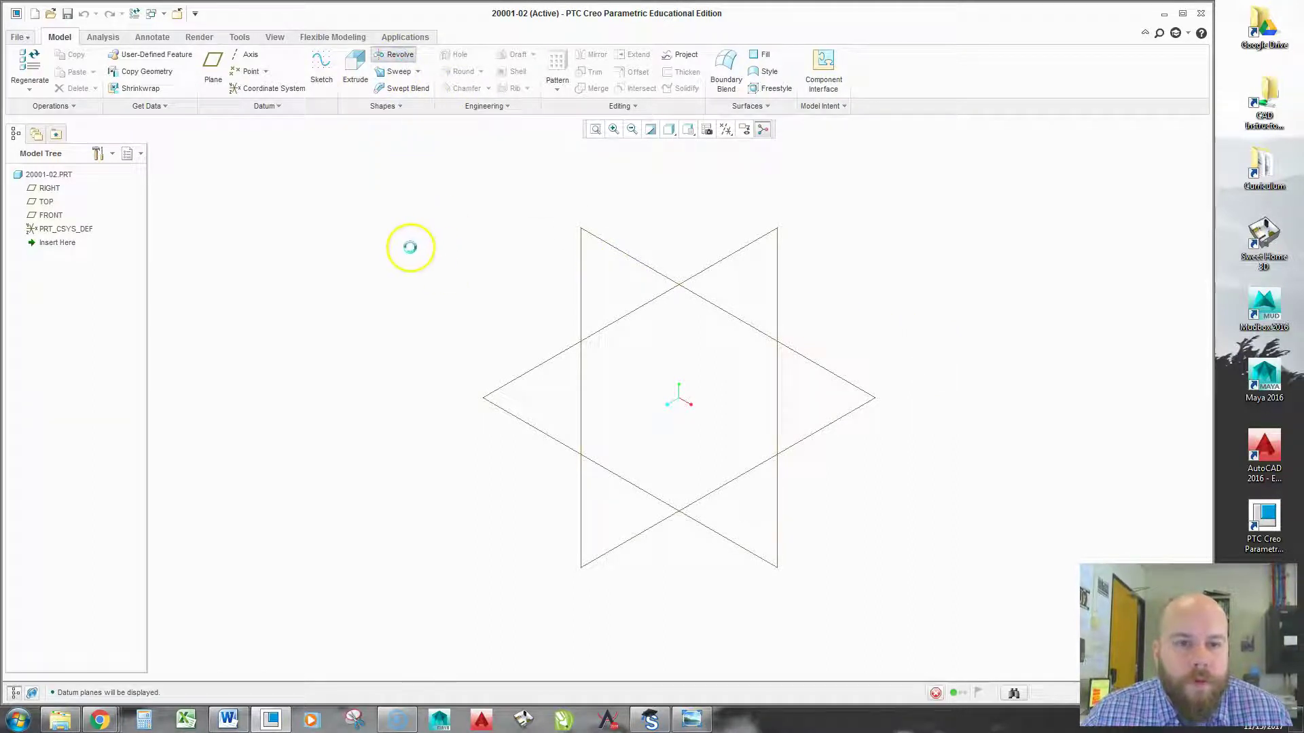
pyautogui.rightClick(469, 249)
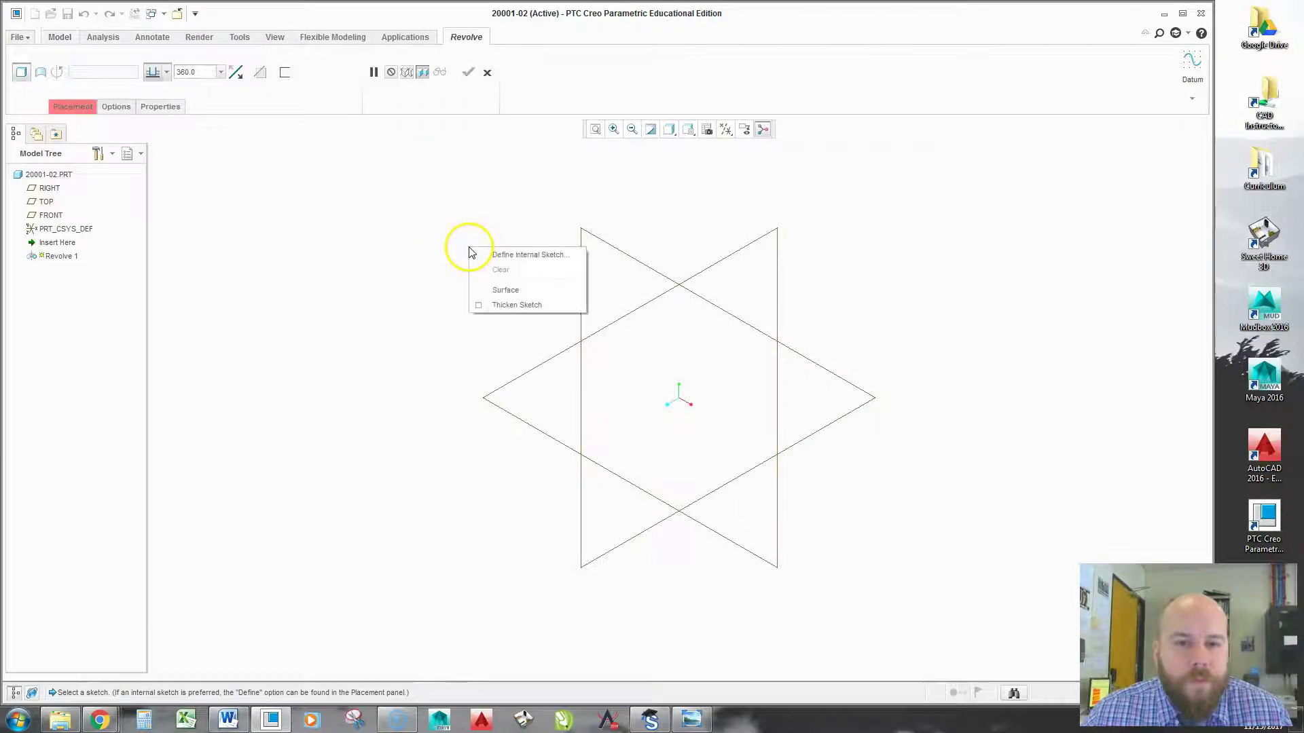
pyautogui.click(554, 256)
pyautogui.click(609, 244)
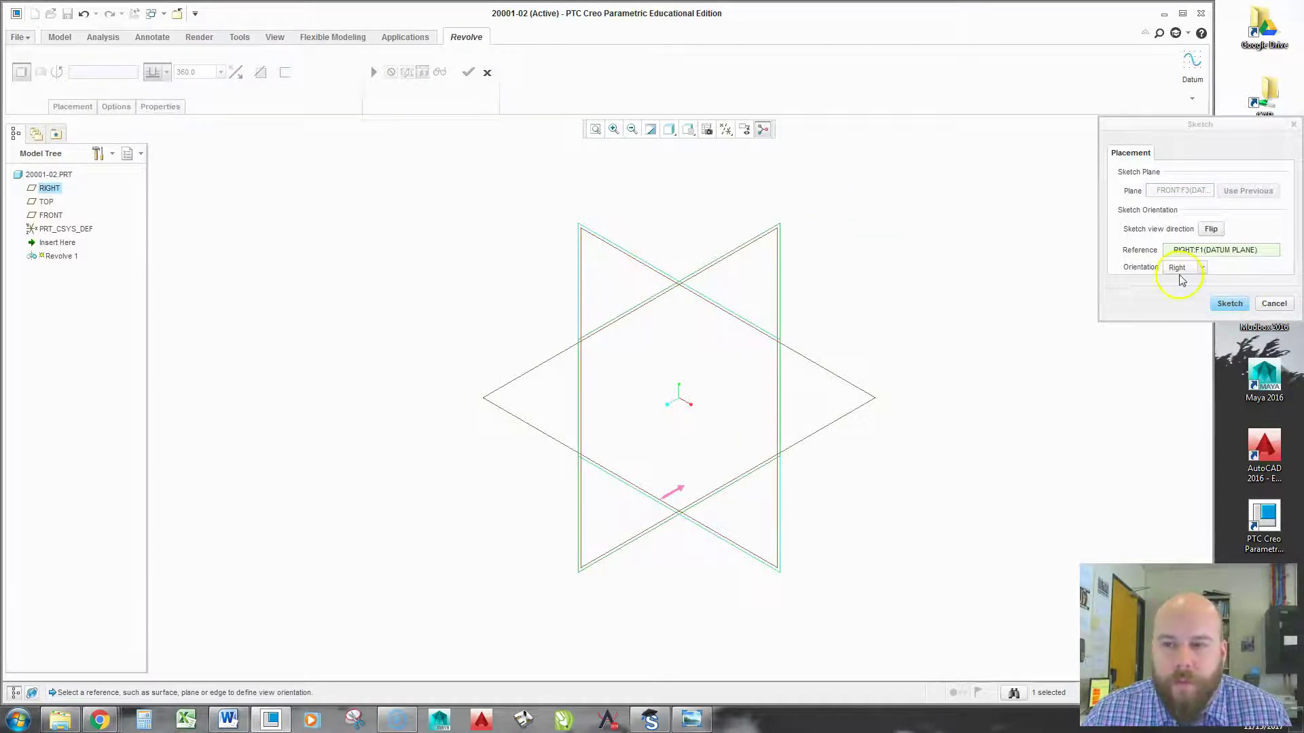
pyautogui.middleClick(975, 319)
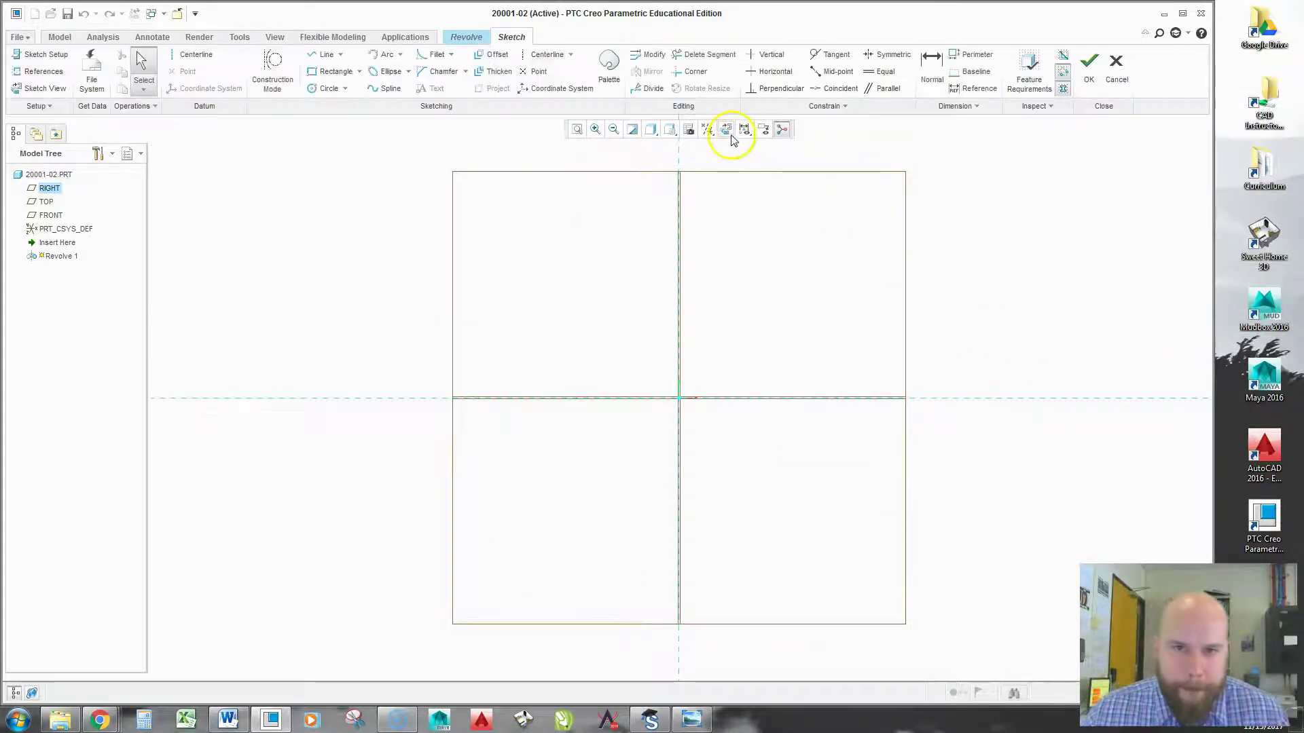
# In sketch view, draw a vertical centerline through the origin.
pyautogui.click(726, 130)
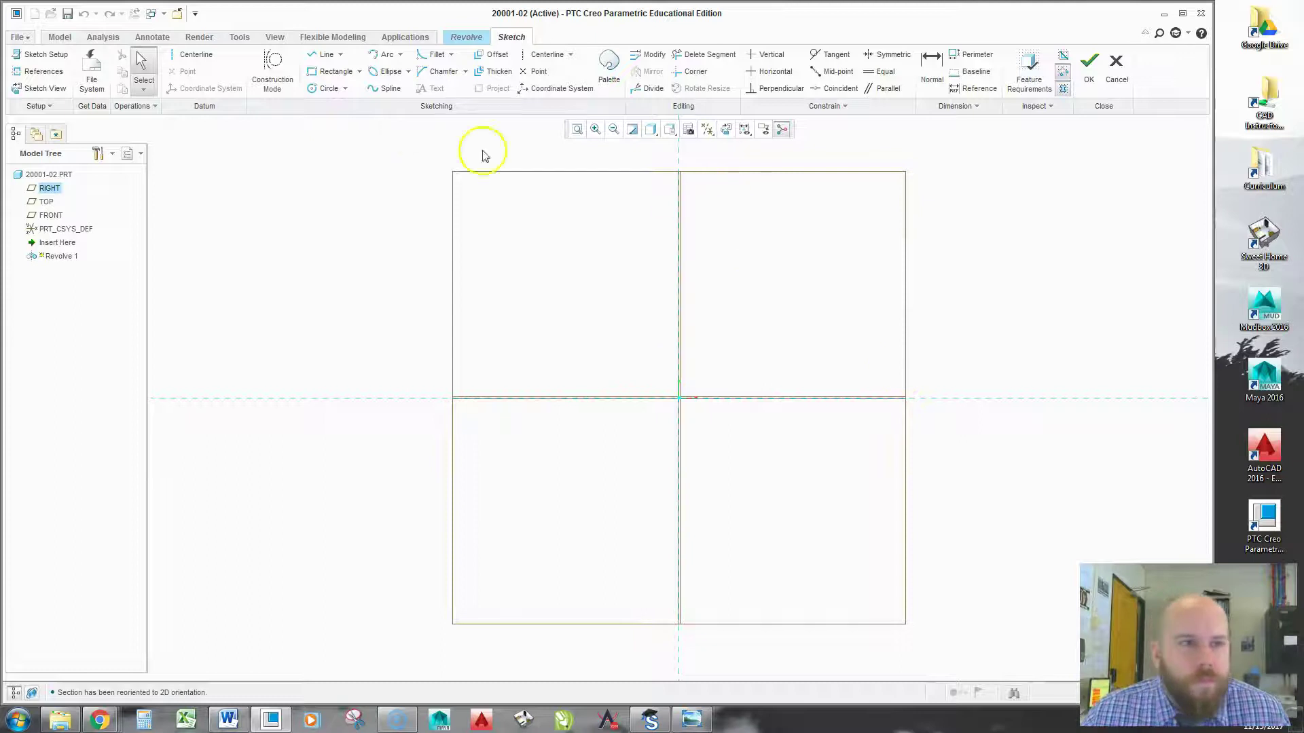
pyautogui.click(197, 61)
pyautogui.click(679, 398)
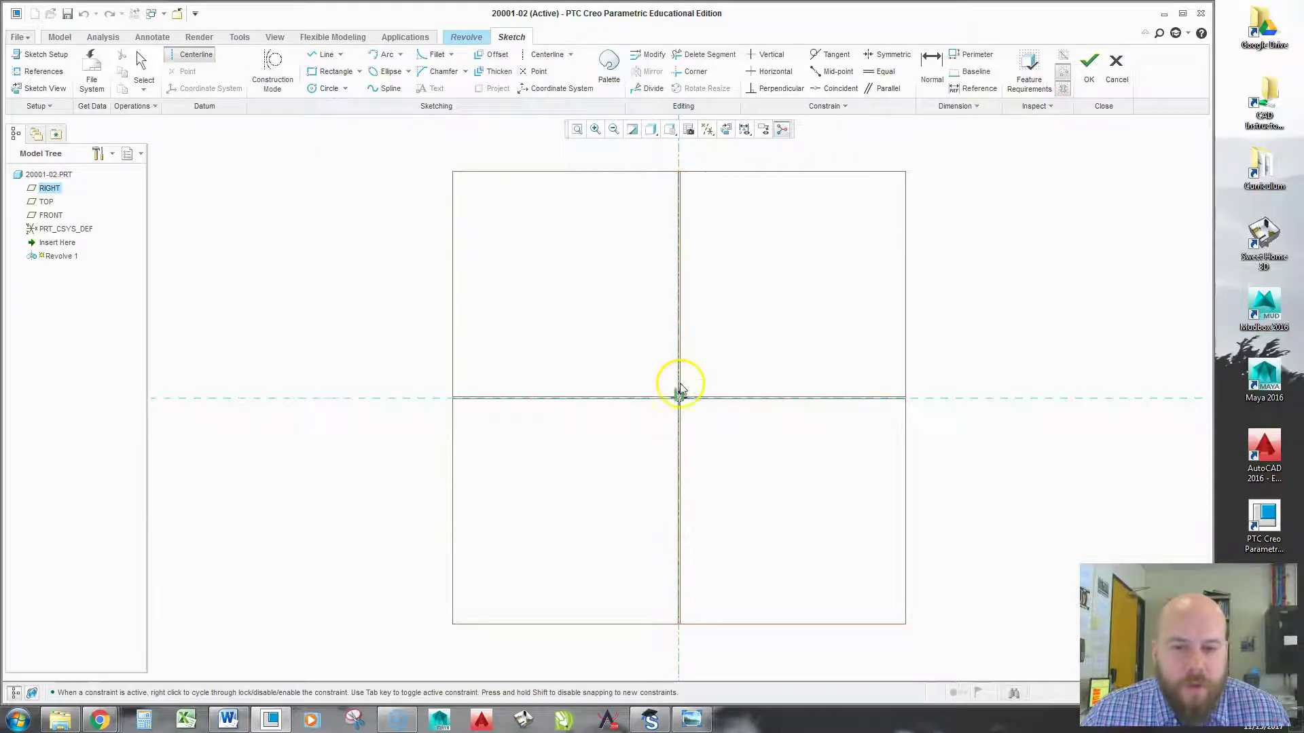
pyautogui.click(682, 350)
pyautogui.middleClick(801, 265)
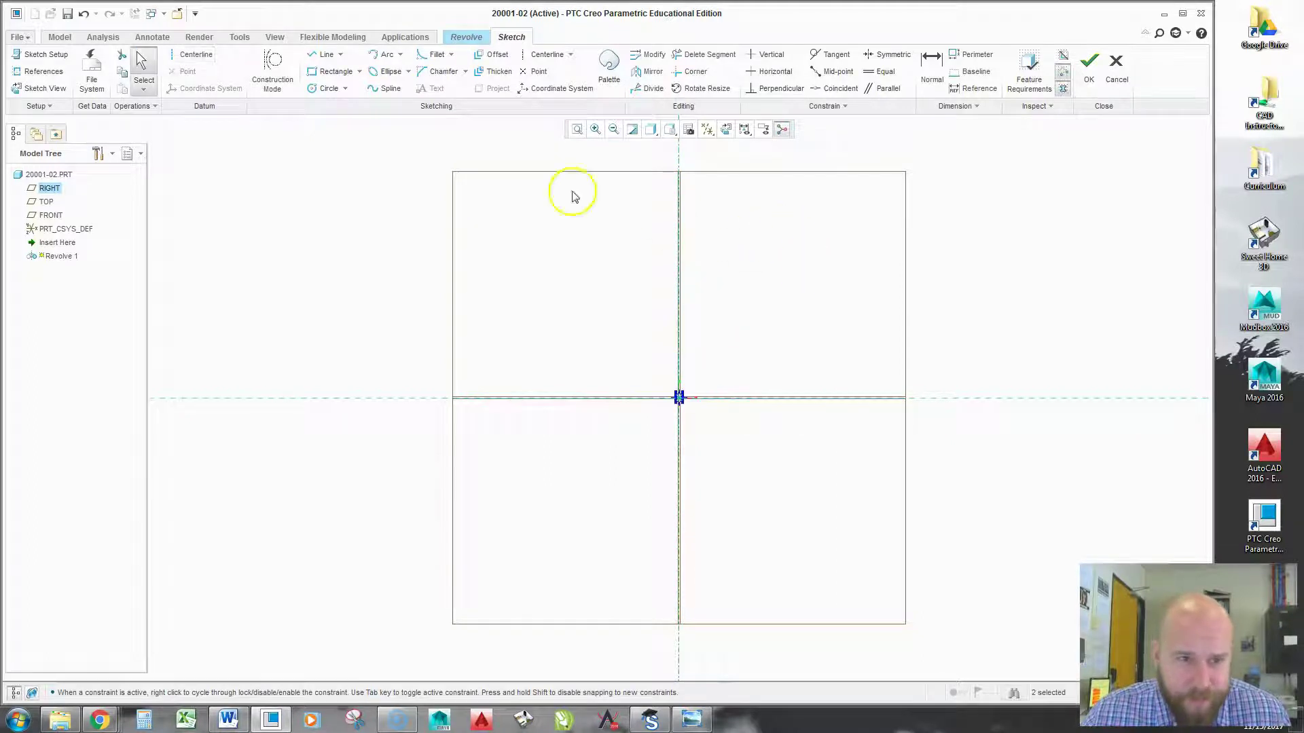
# Draw a closed L-shaped line profile to the right of the centerline.
pyautogui.click(325, 54)
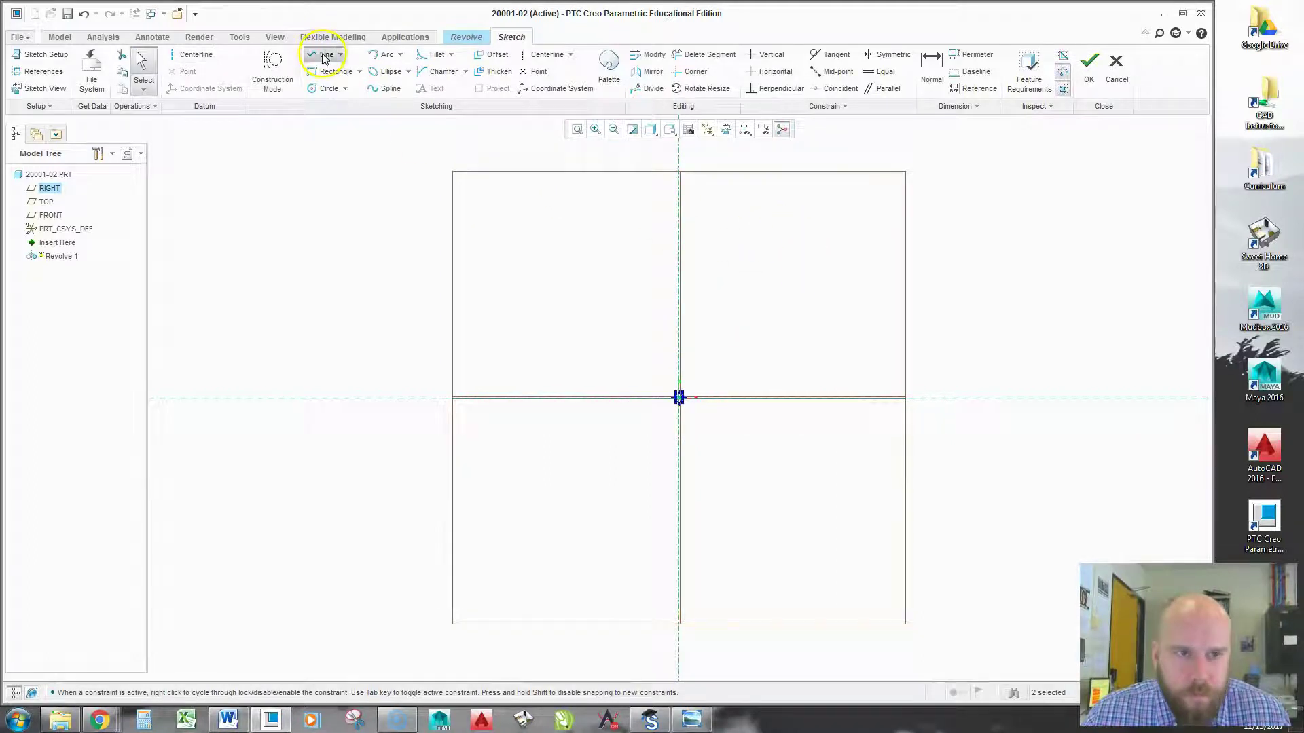
pyautogui.click(679, 193)
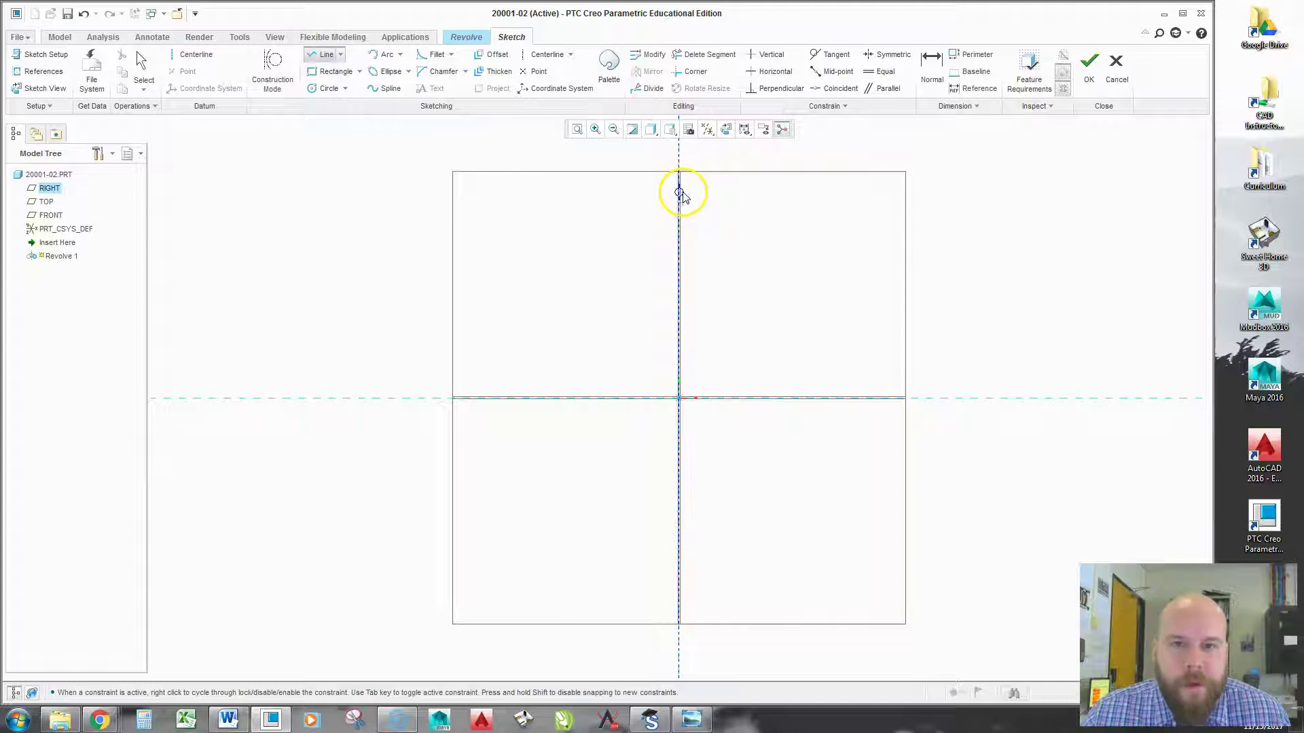
pyautogui.click(747, 192)
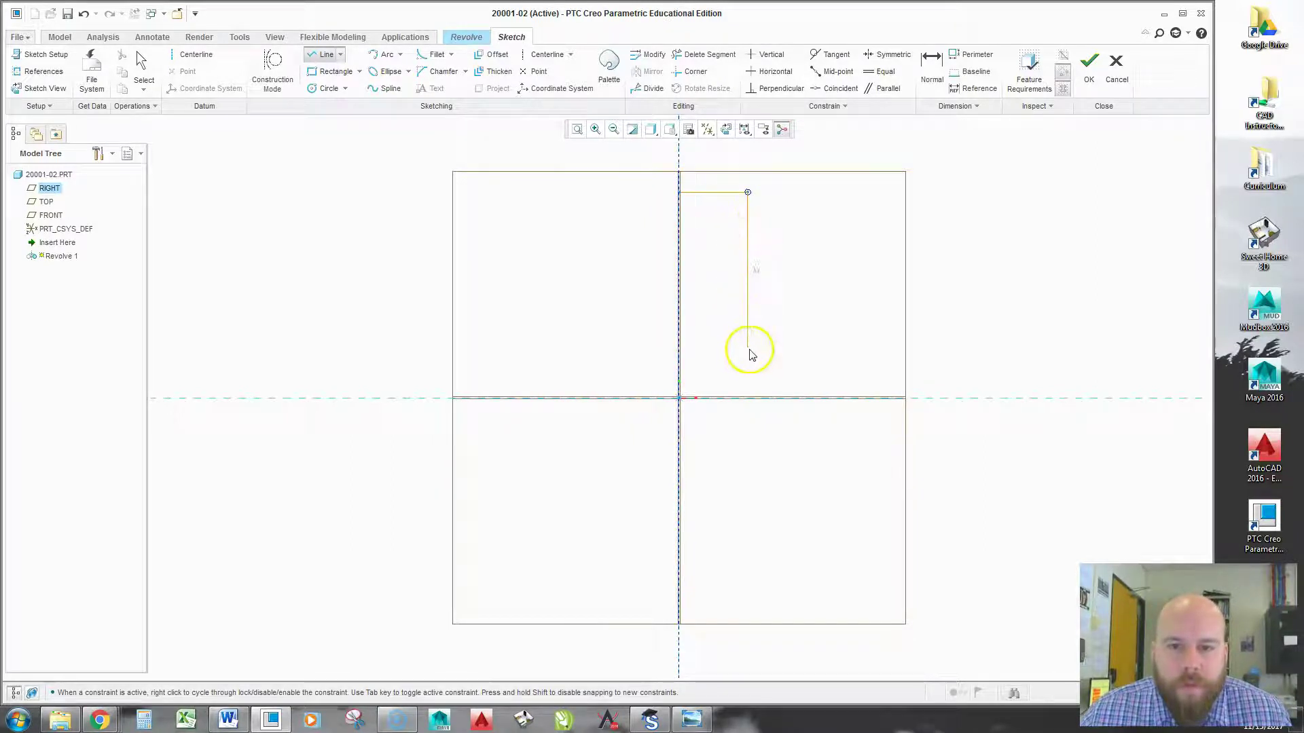
pyautogui.click(748, 353)
pyautogui.click(849, 353)
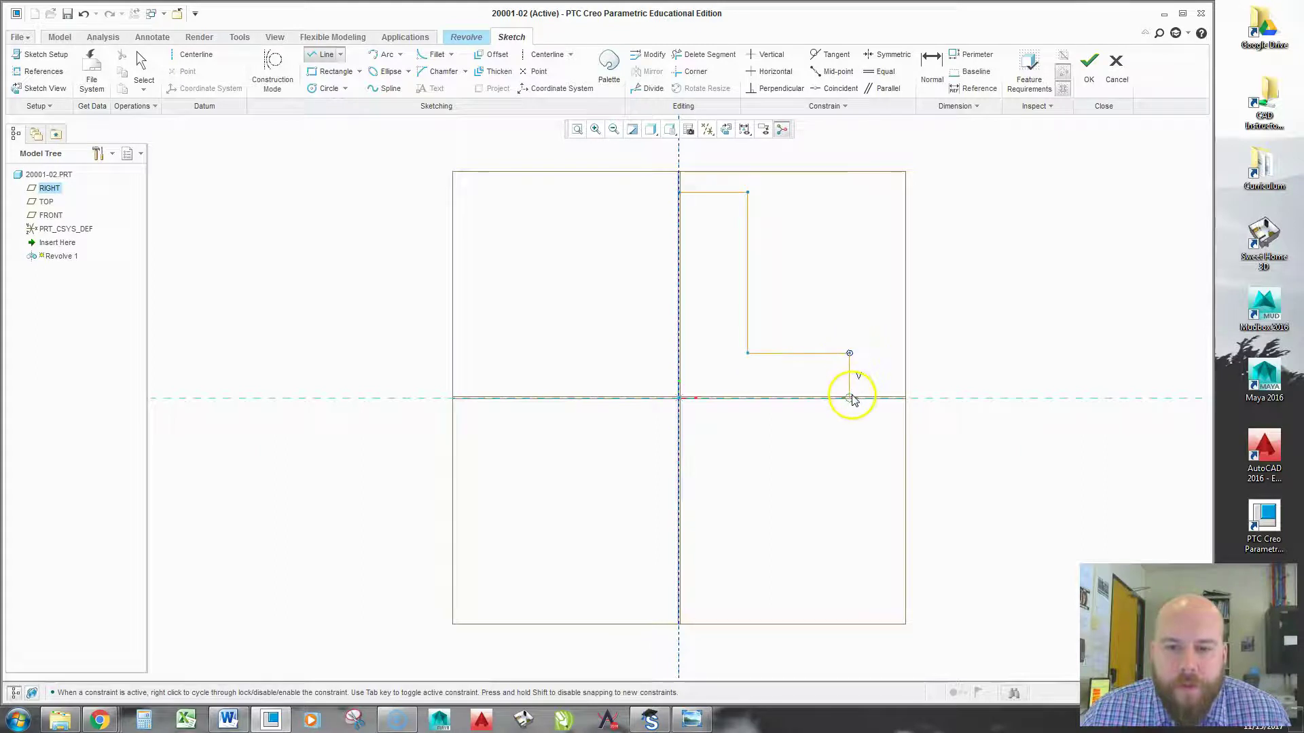
pyautogui.click(849, 398)
pyautogui.click(678, 398)
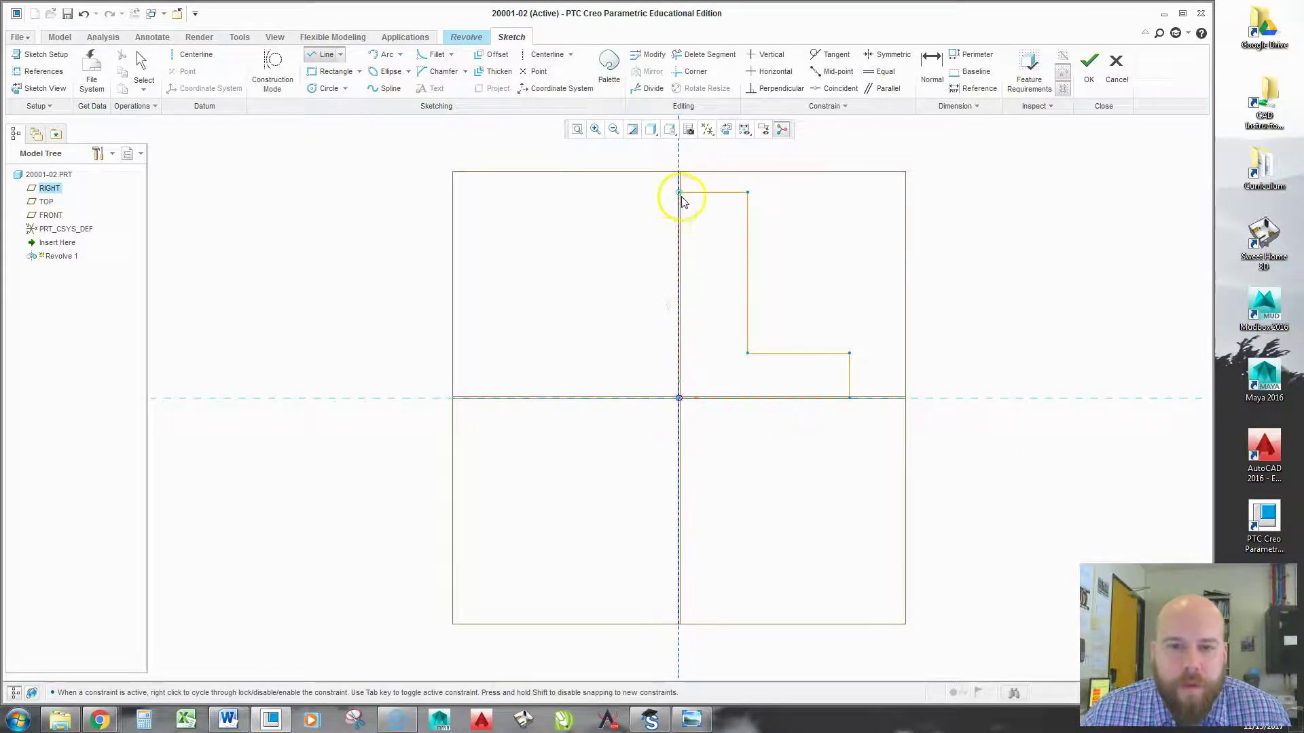
pyautogui.click(679, 193)
pyautogui.middleClick(870, 196)
pyautogui.middleClick(870, 196)
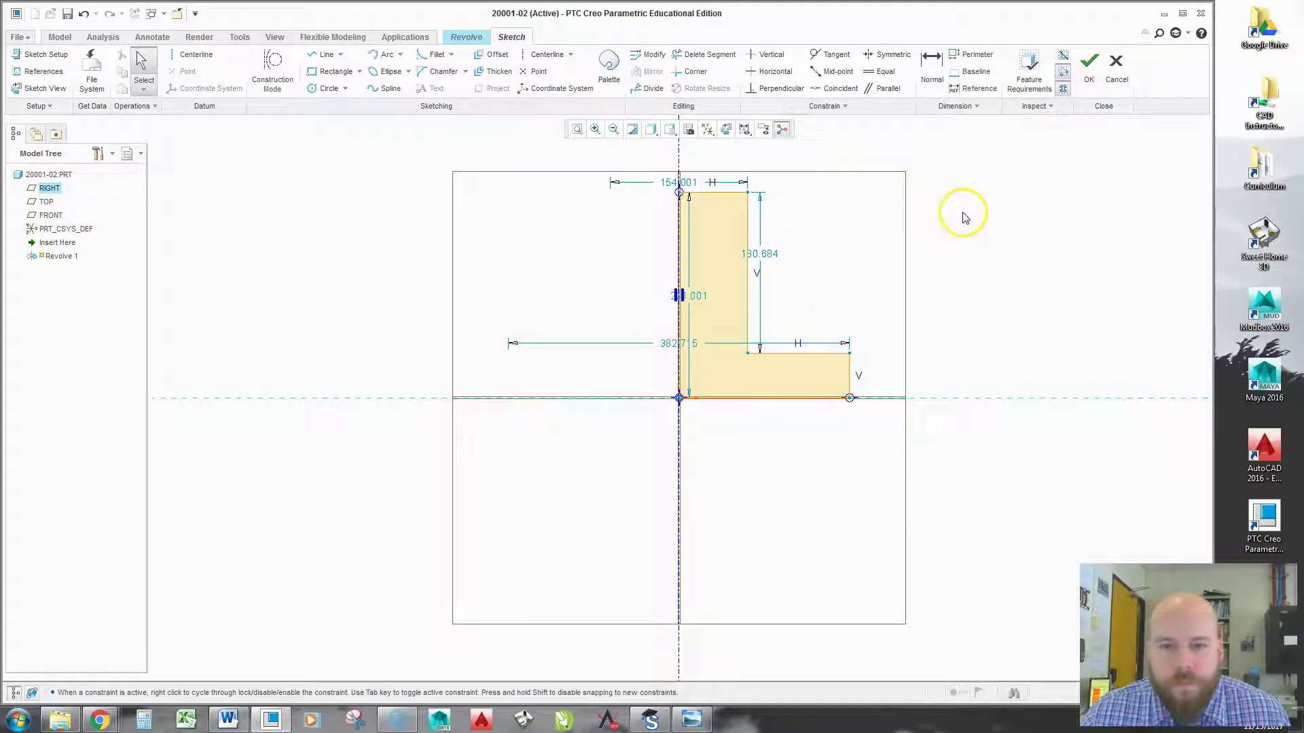
# Delete the profile edge lying on the centerline.
pyautogui.click(680, 243)
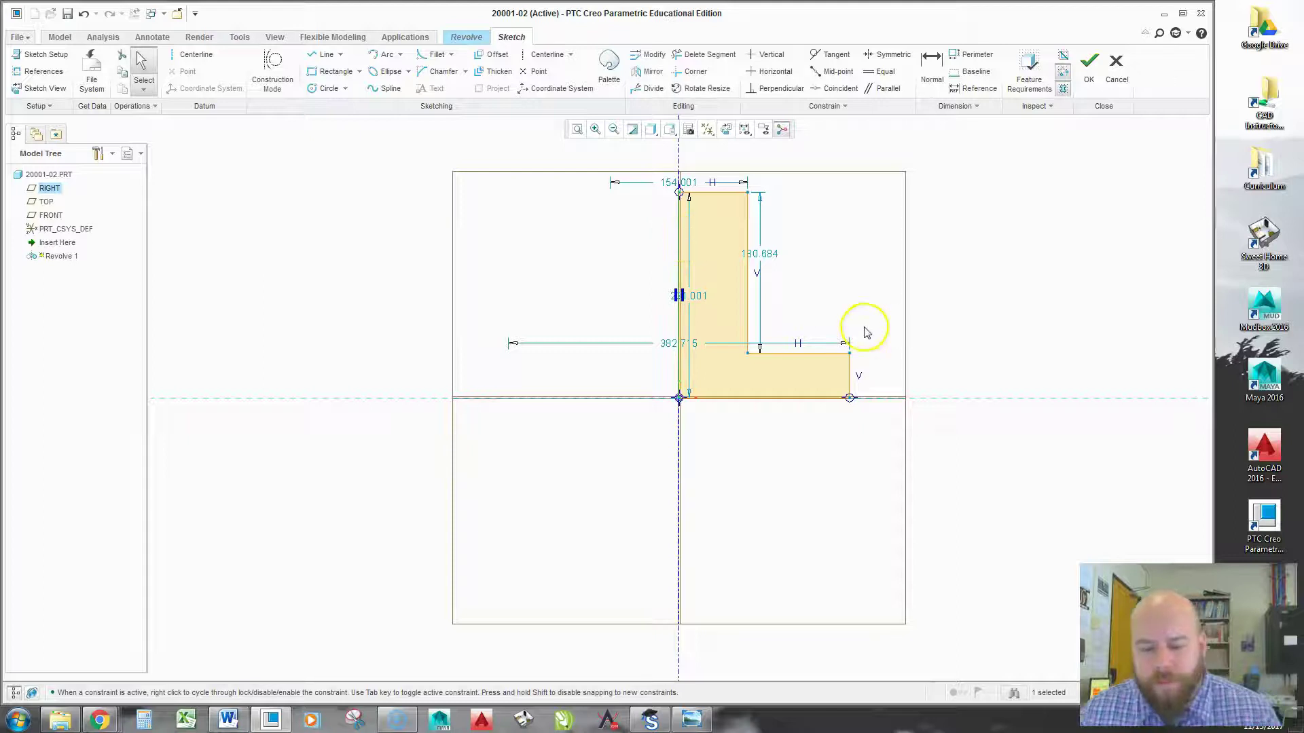
pyautogui.press('Delete')
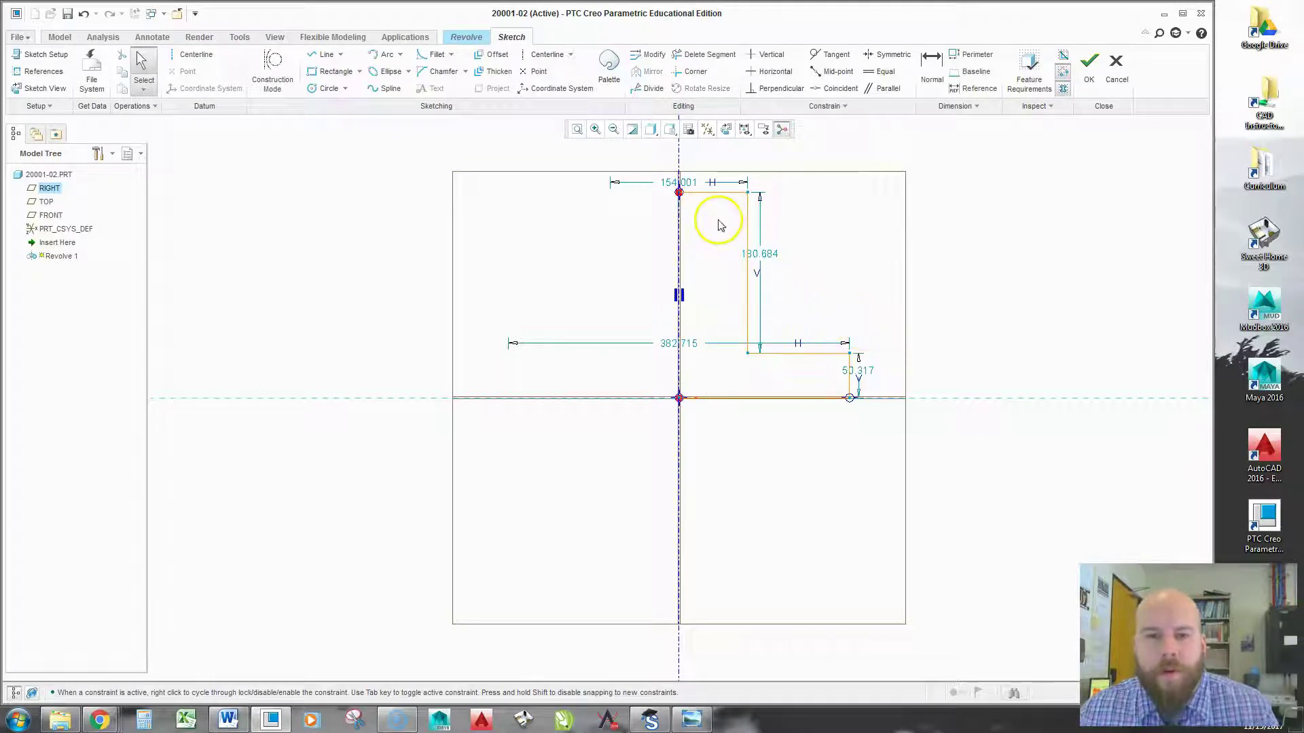
pyautogui.click(323, 54)
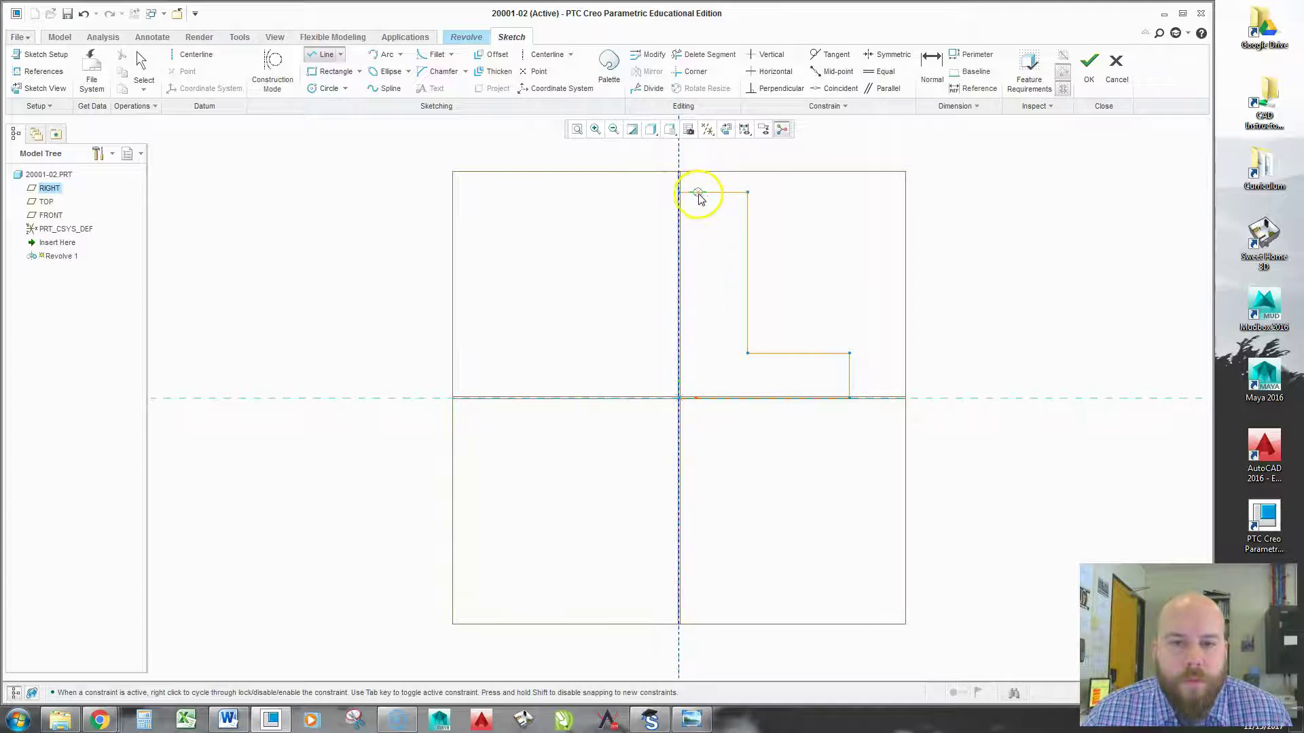
# Add an inner edge offset from the axis and trim the stubs to close the L section.
pyautogui.click(699, 194)
pyautogui.click(699, 397)
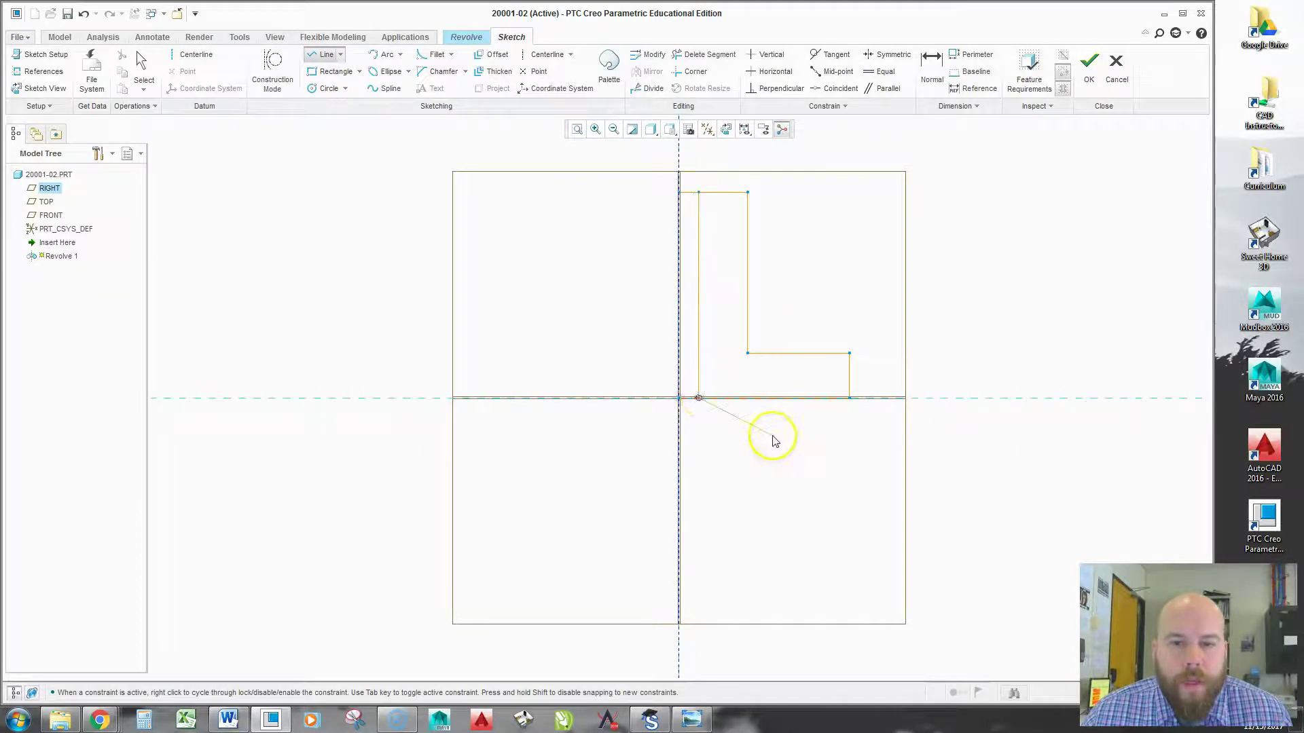
pyautogui.middleClick(774, 441)
pyautogui.click(704, 55)
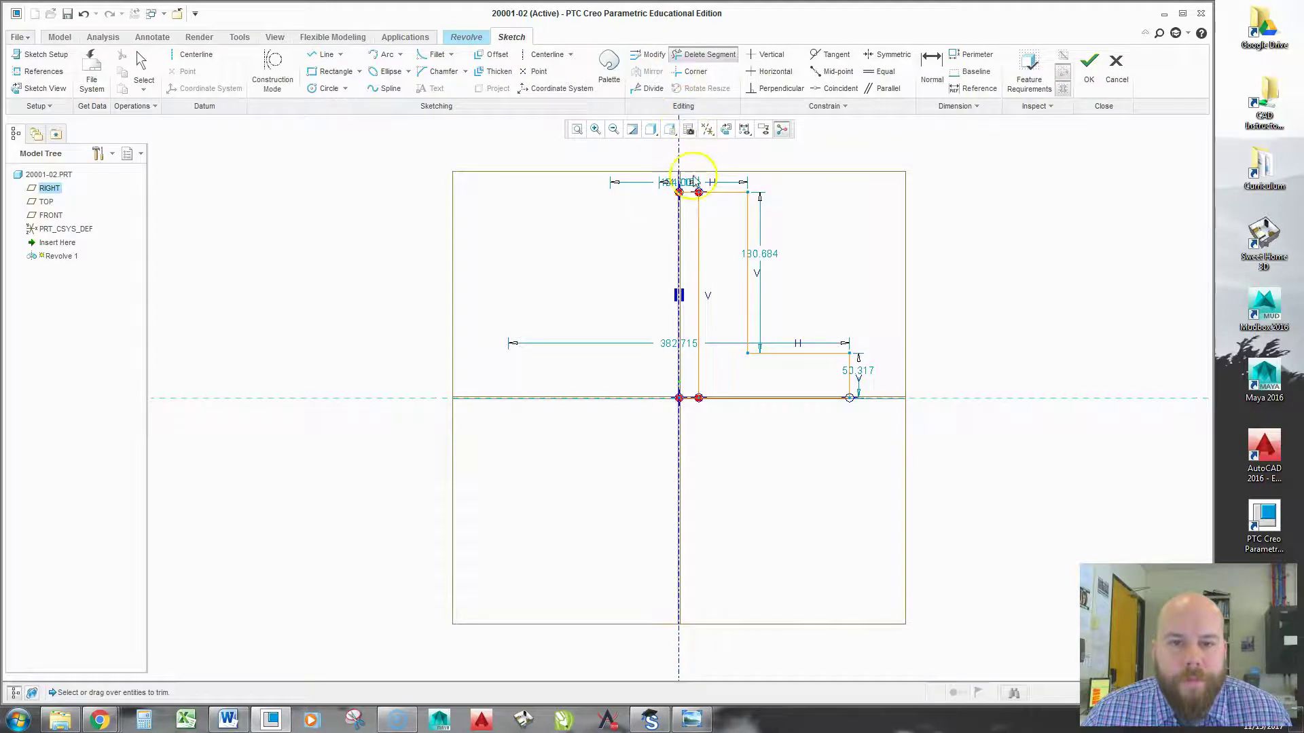
pyautogui.click(689, 188)
pyautogui.click(692, 398)
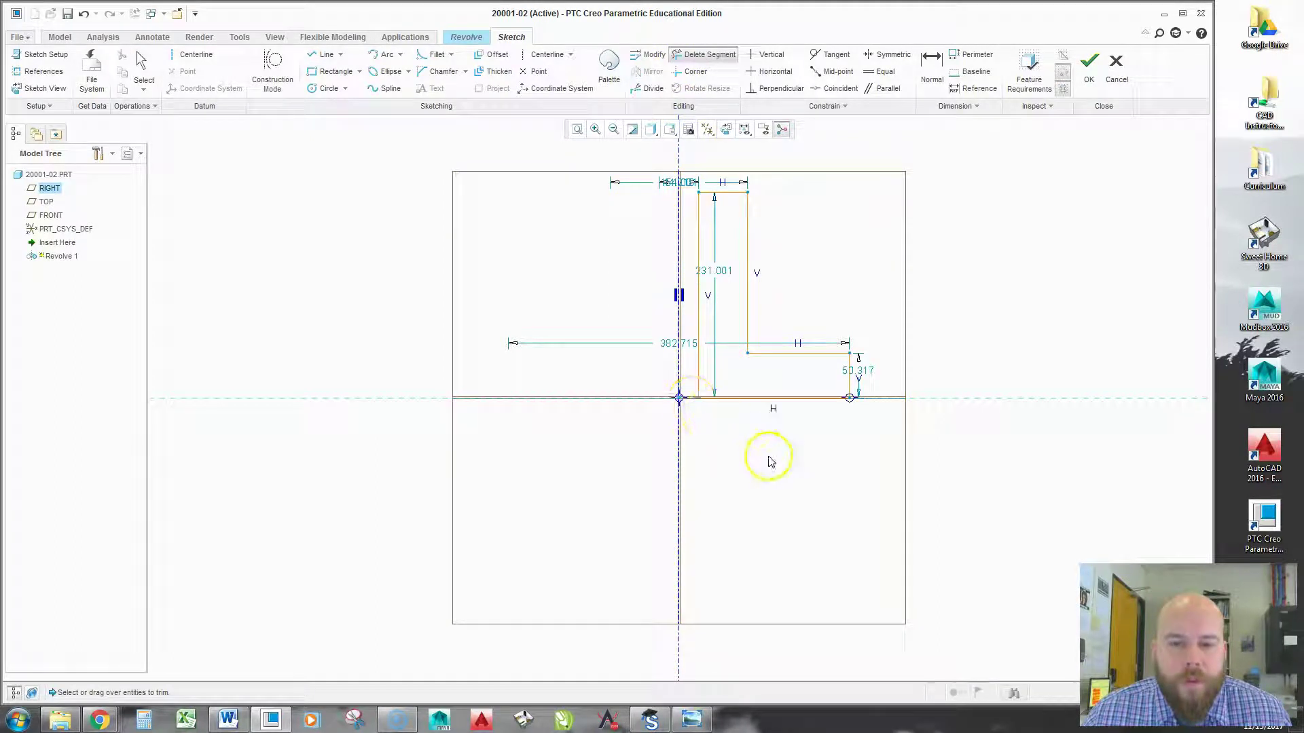
pyautogui.middleClick(771, 462)
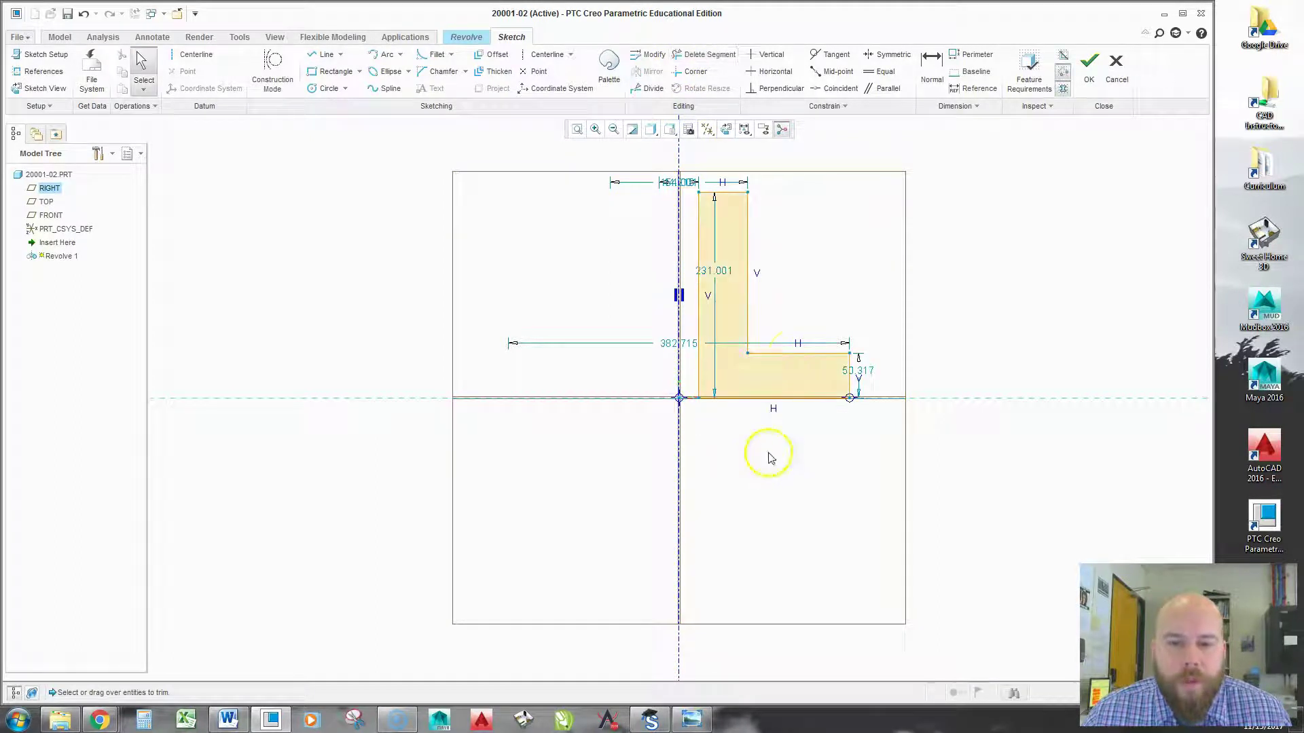
# Move the 382.715, 154.001, 231.001 and 50.317 dimensions clear of the profile.
pyautogui.click(690, 241)
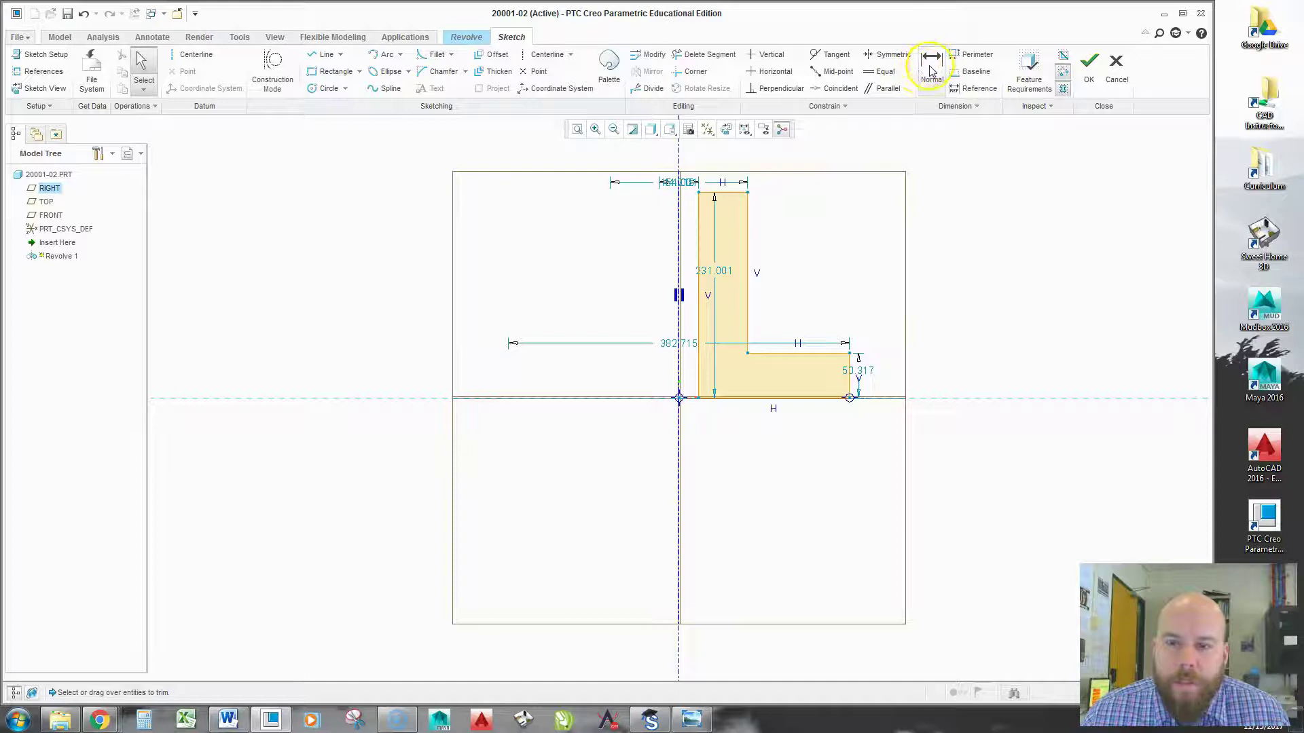
pyautogui.moveTo(690, 343); pyautogui.dragTo(690, 473)
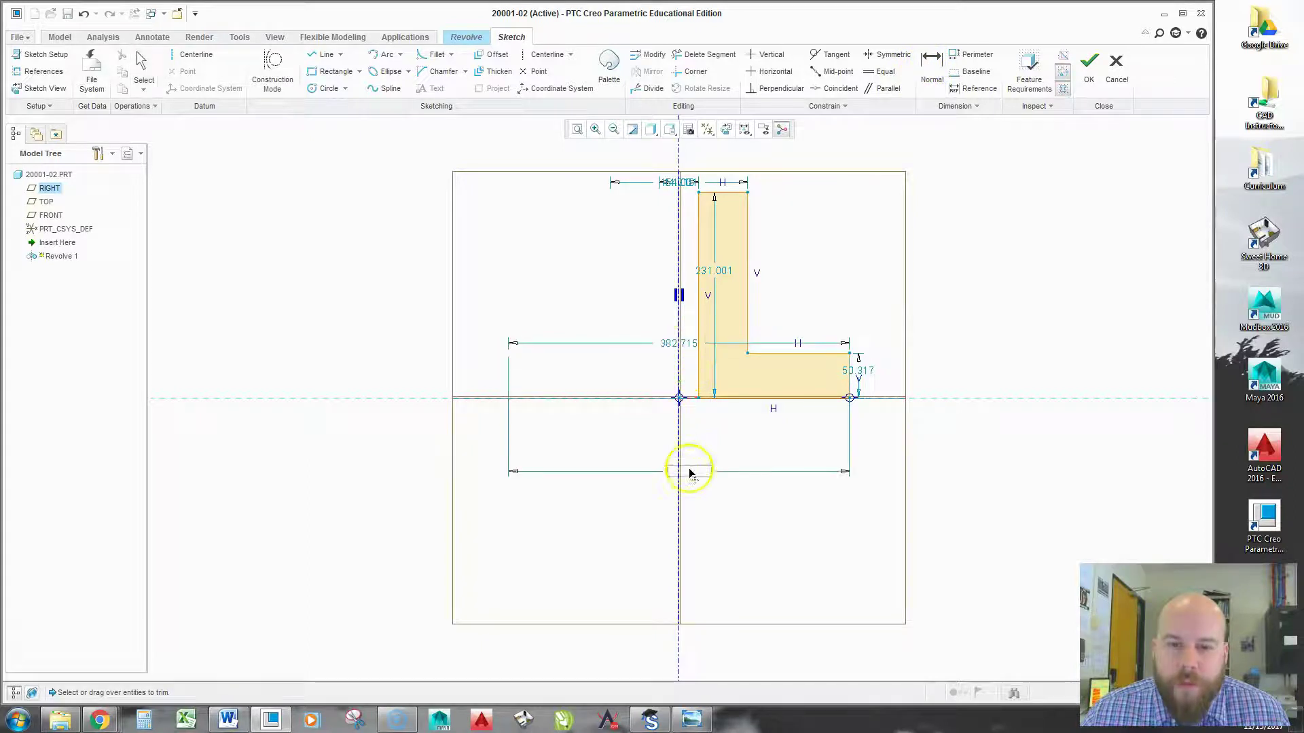
pyautogui.click(690, 185)
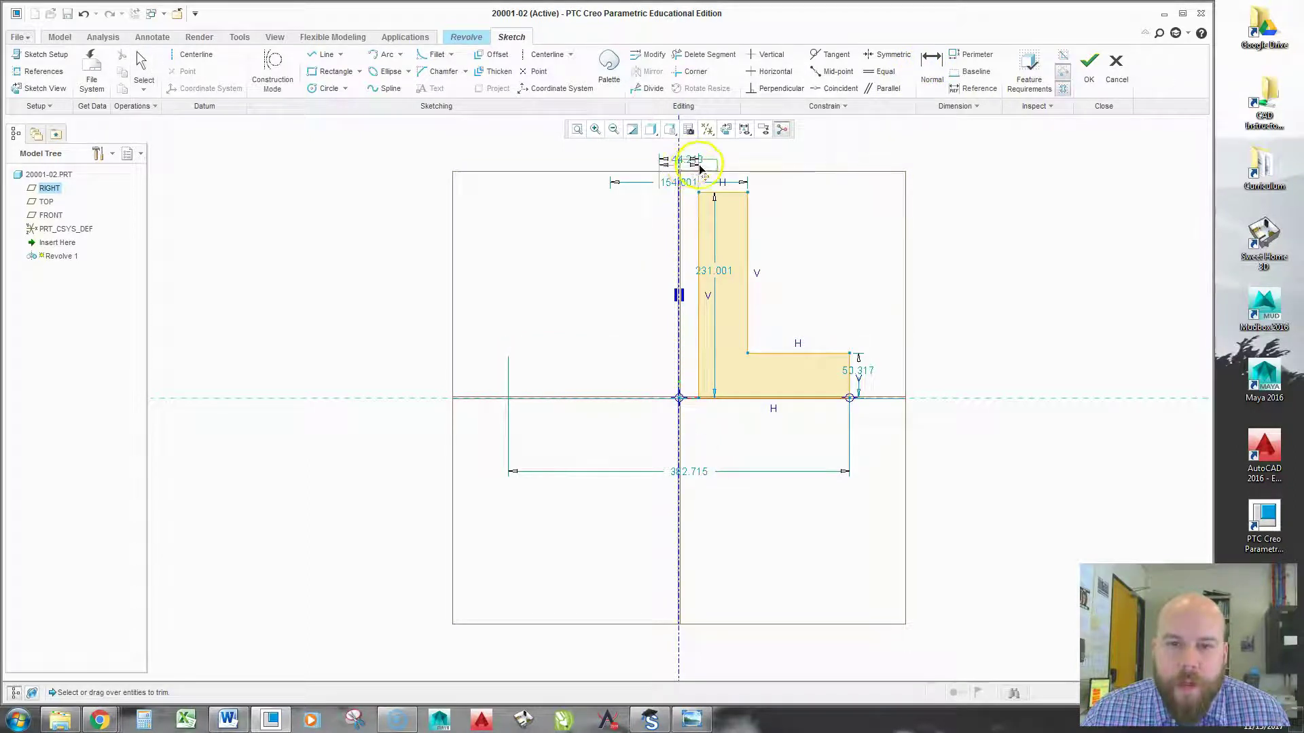
pyautogui.moveTo(688, 186); pyautogui.dragTo(687, 147)
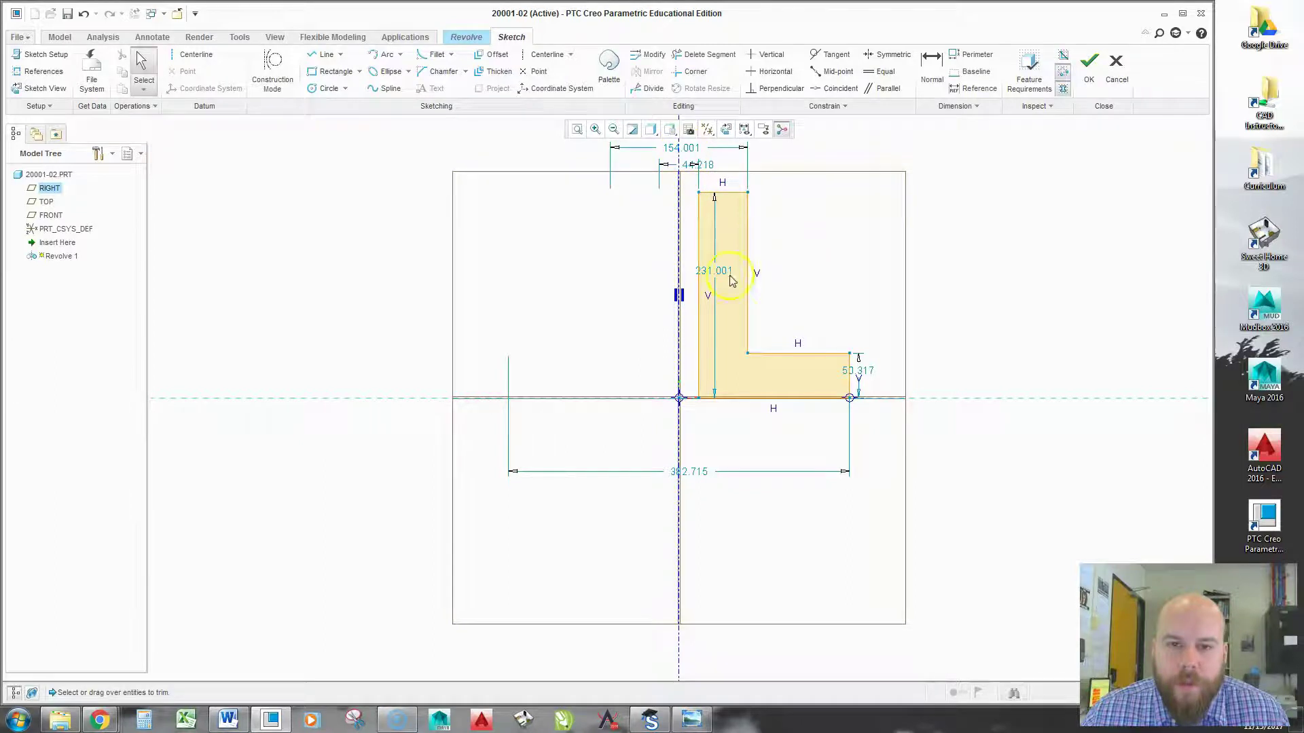
pyautogui.moveTo(721, 271); pyautogui.dragTo(932, 279)
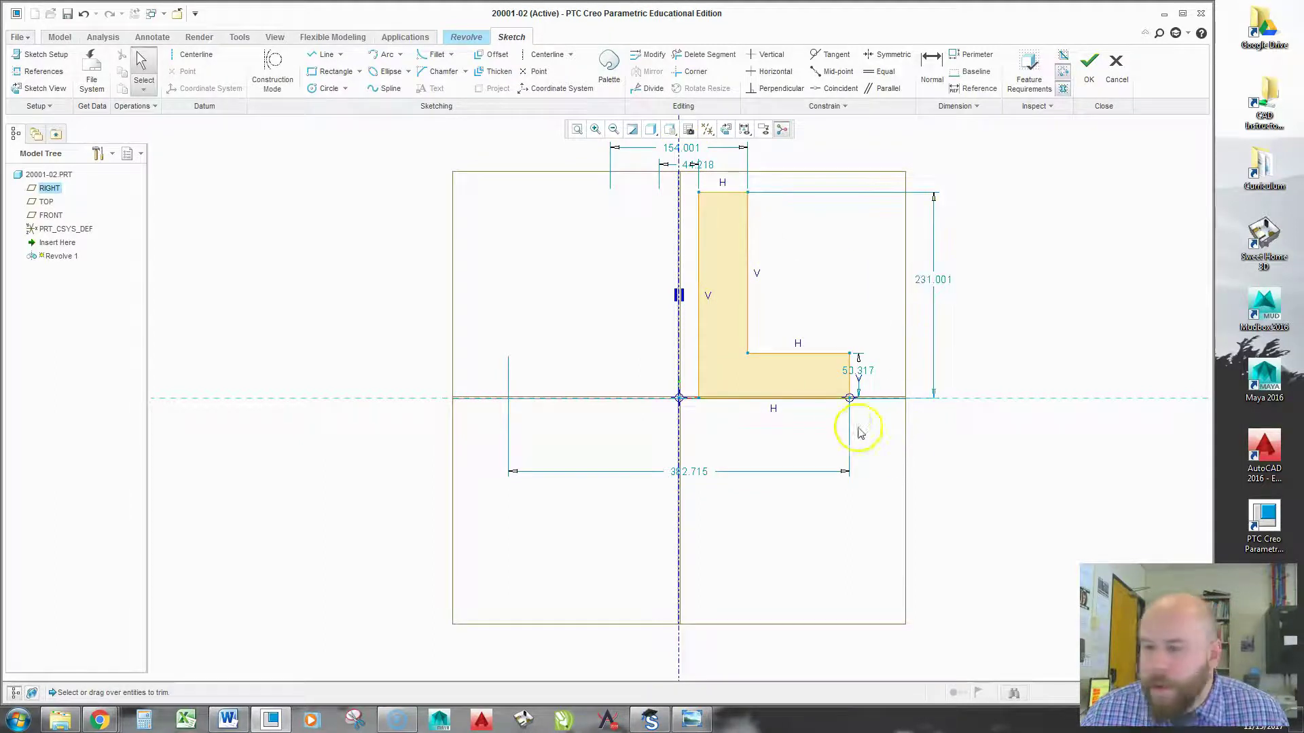
pyautogui.moveTo(867, 372); pyautogui.dragTo(892, 375)
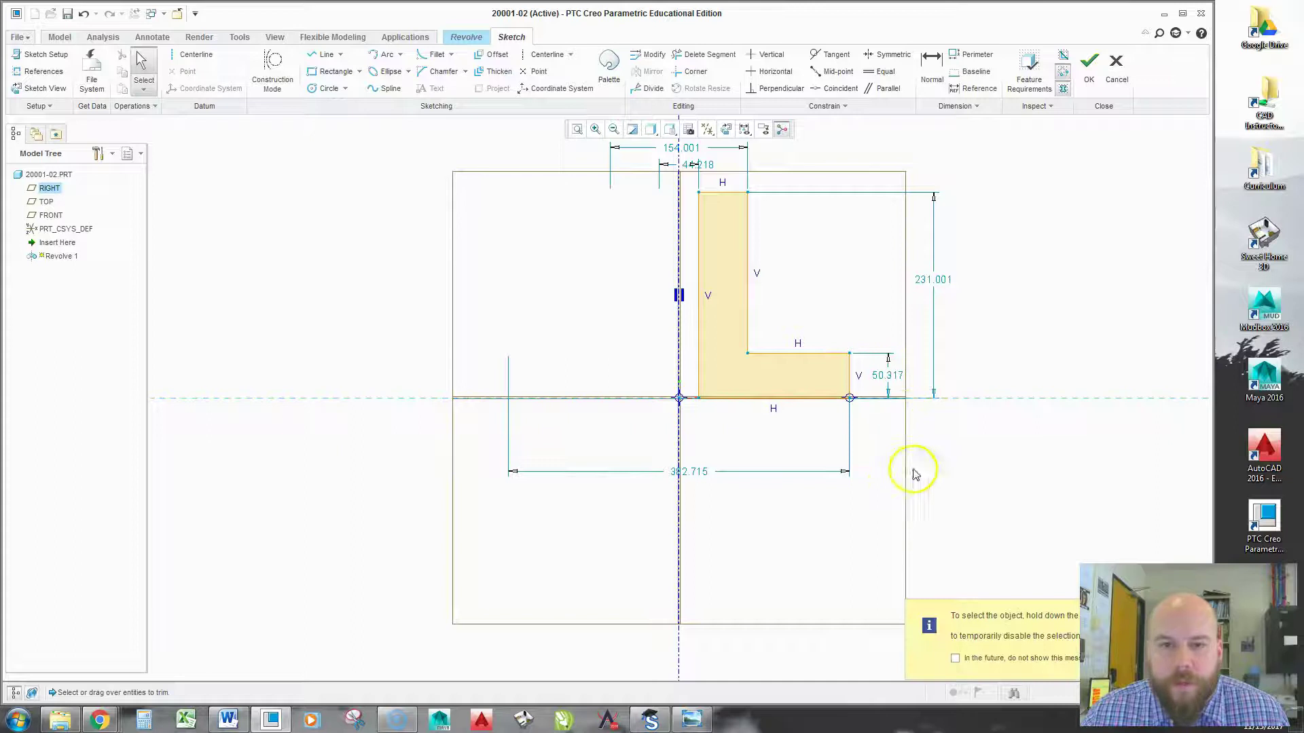
pyautogui.scroll(-1, 786, 505)
pyautogui.moveTo(528, 172)
pyautogui.mouseDown()
pyautogui.moveTo(882, 378)
pyautogui.moveTo(996, 547)
pyautogui.mouseUp()
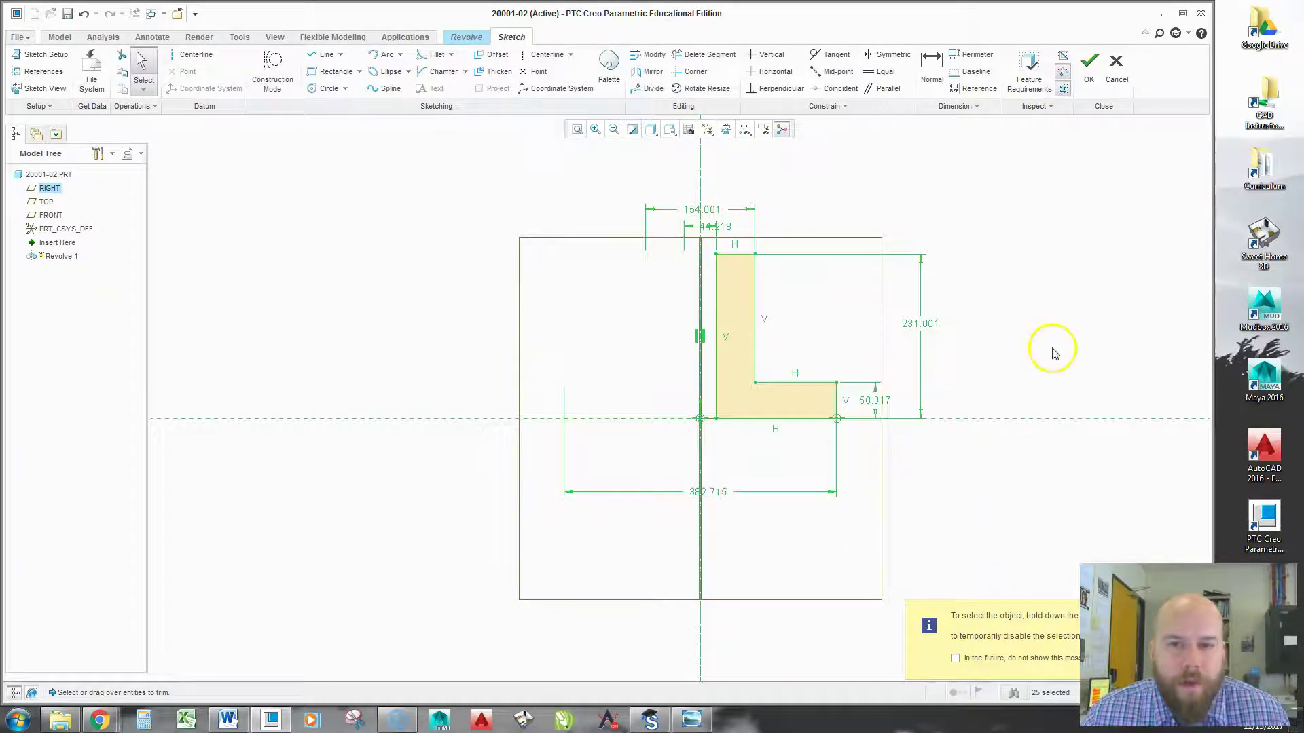
# Rescale the sketch with Lock Scale, setting the top width sd4 to 2.
pyautogui.rightClick(933, 328)
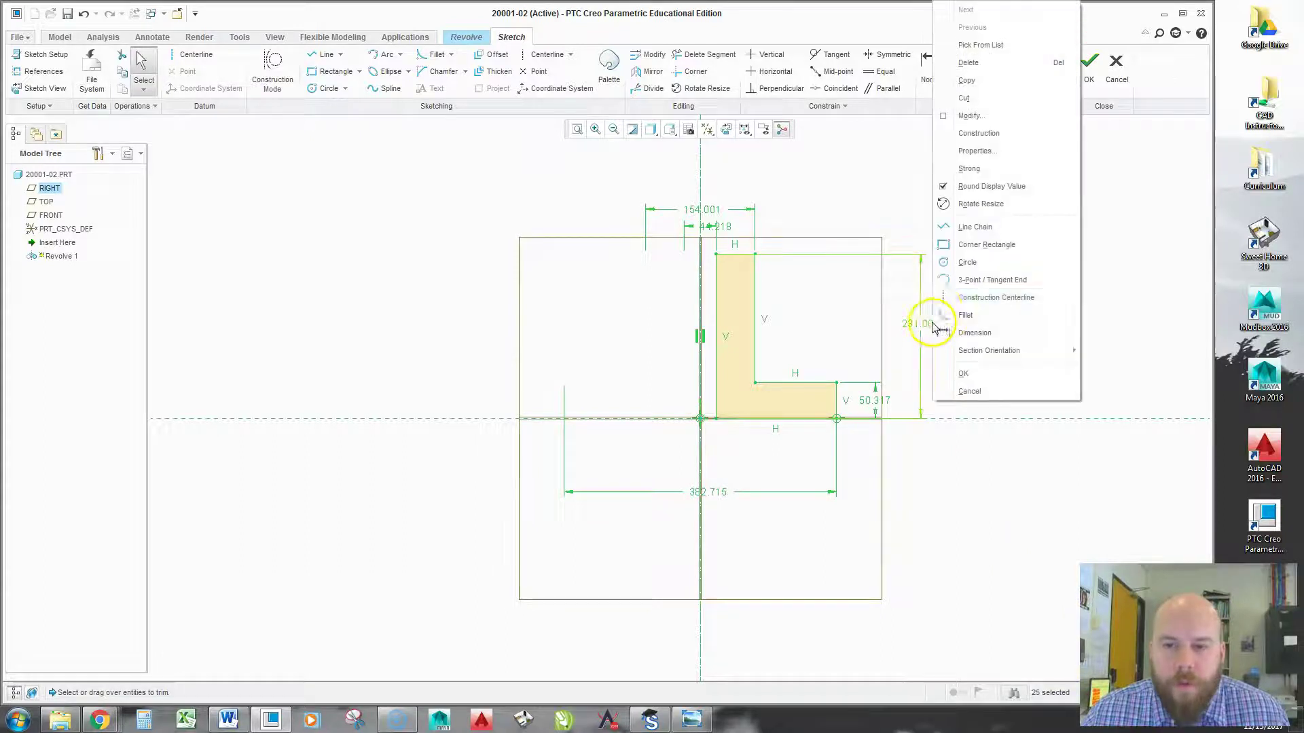
pyautogui.click(986, 121)
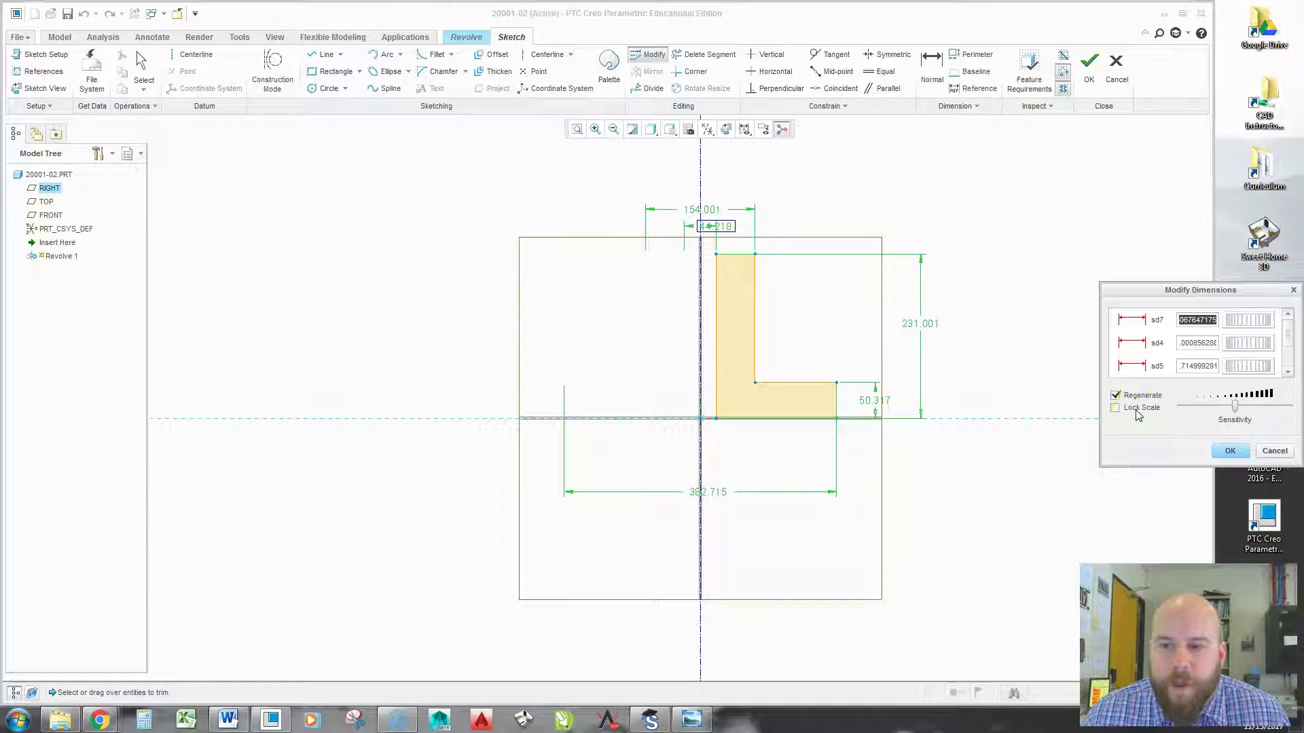
pyautogui.click(1140, 412)
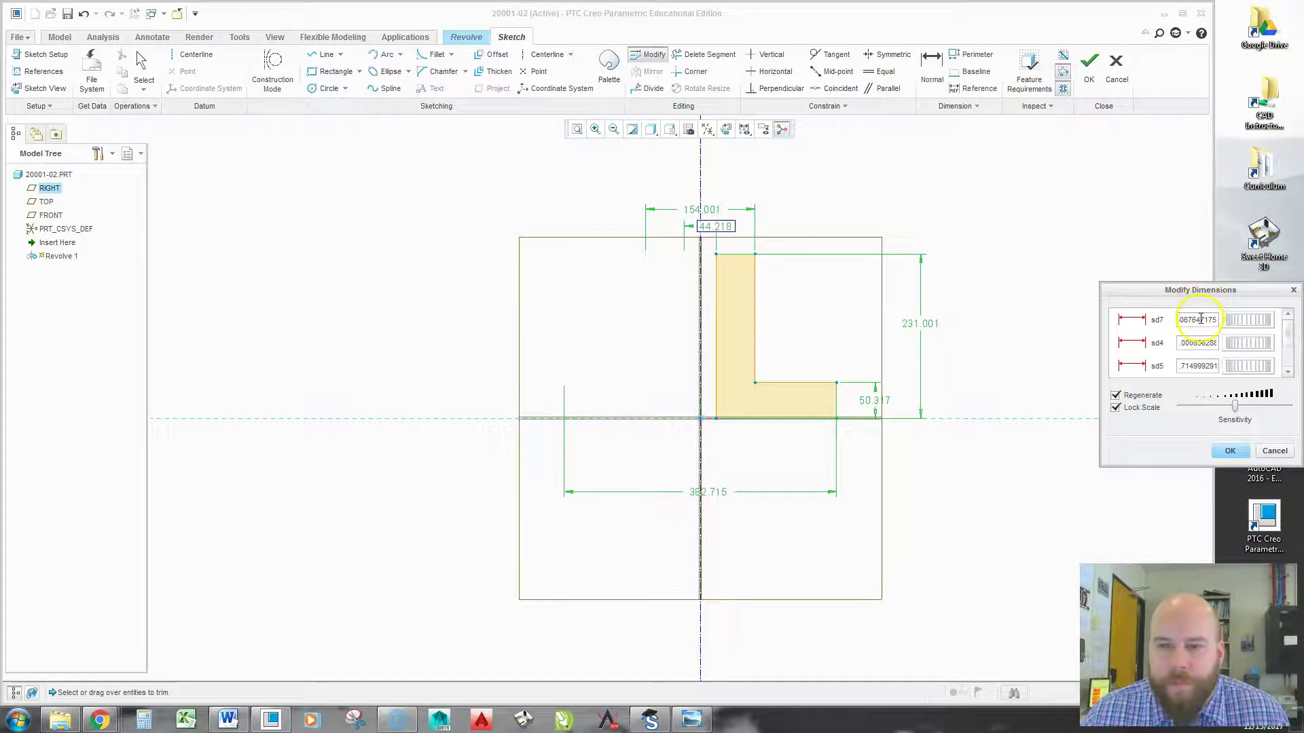
pyautogui.click(717, 216)
pyautogui.click(1204, 343)
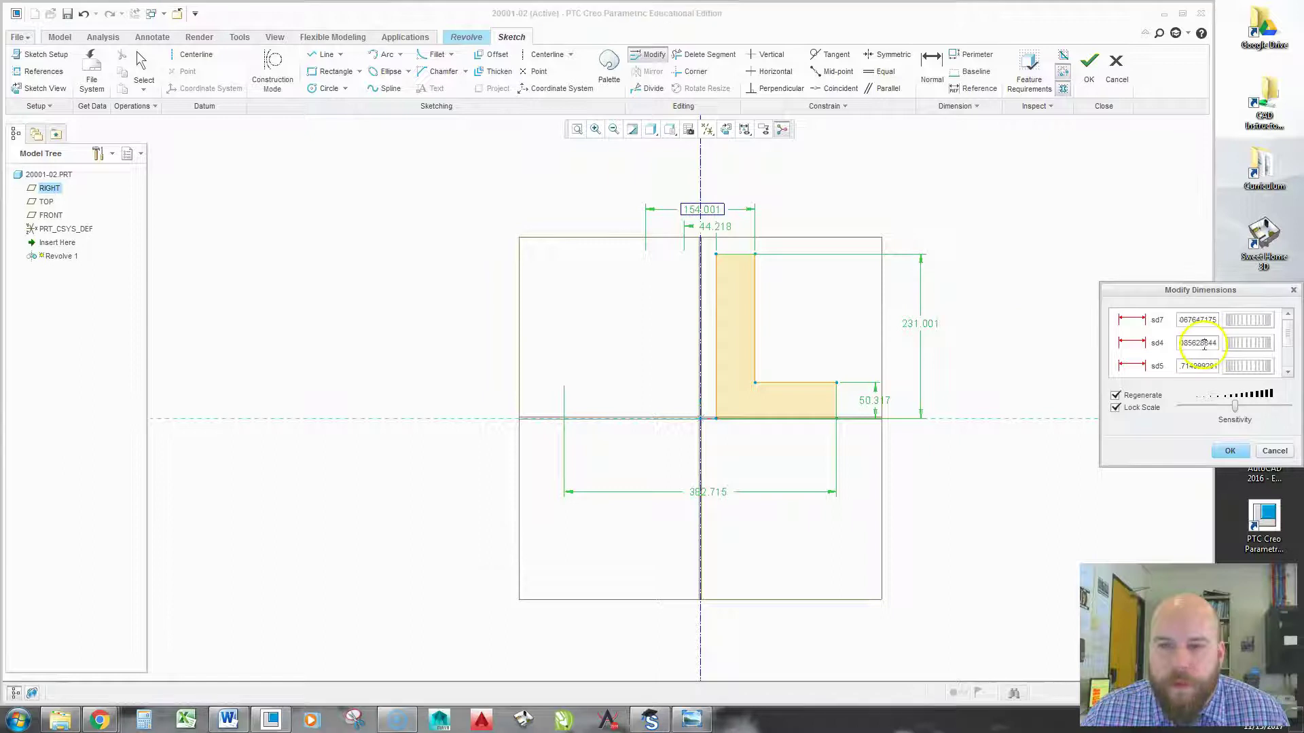
pyautogui.doubleClick(1204, 344)
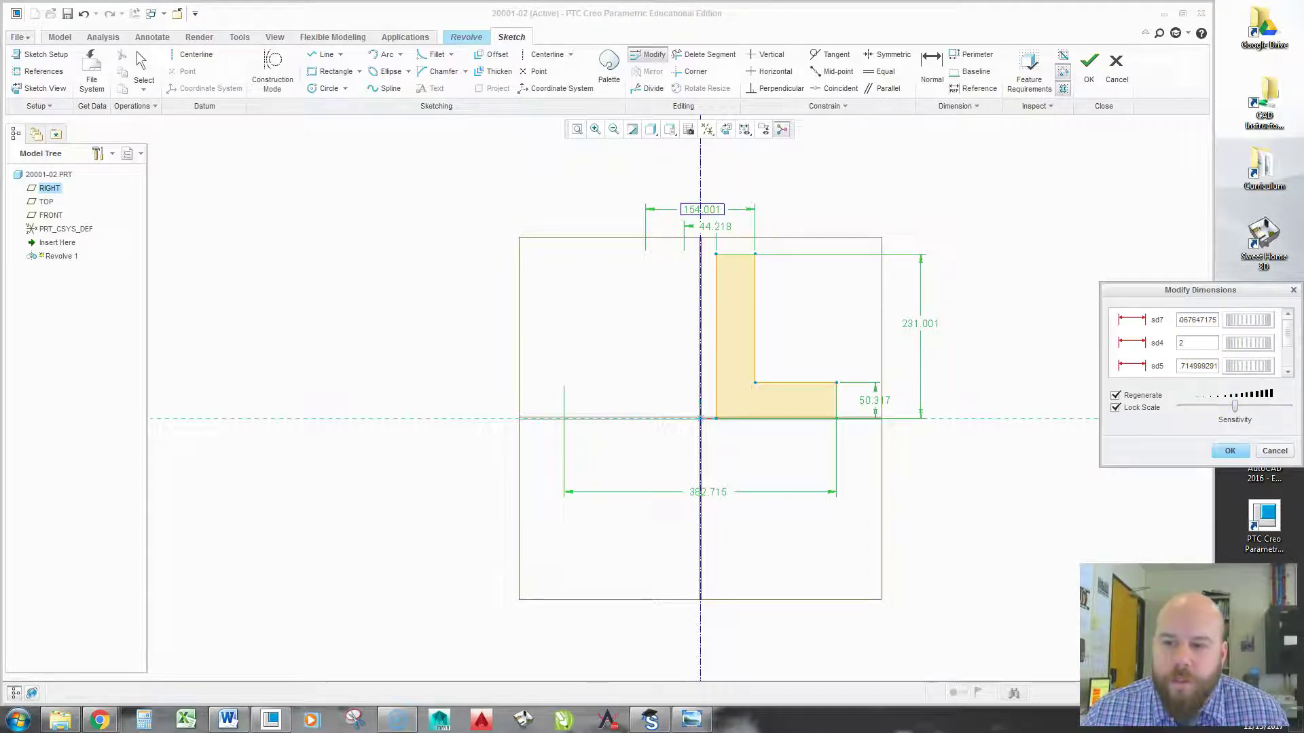
pyautogui.press('Return')
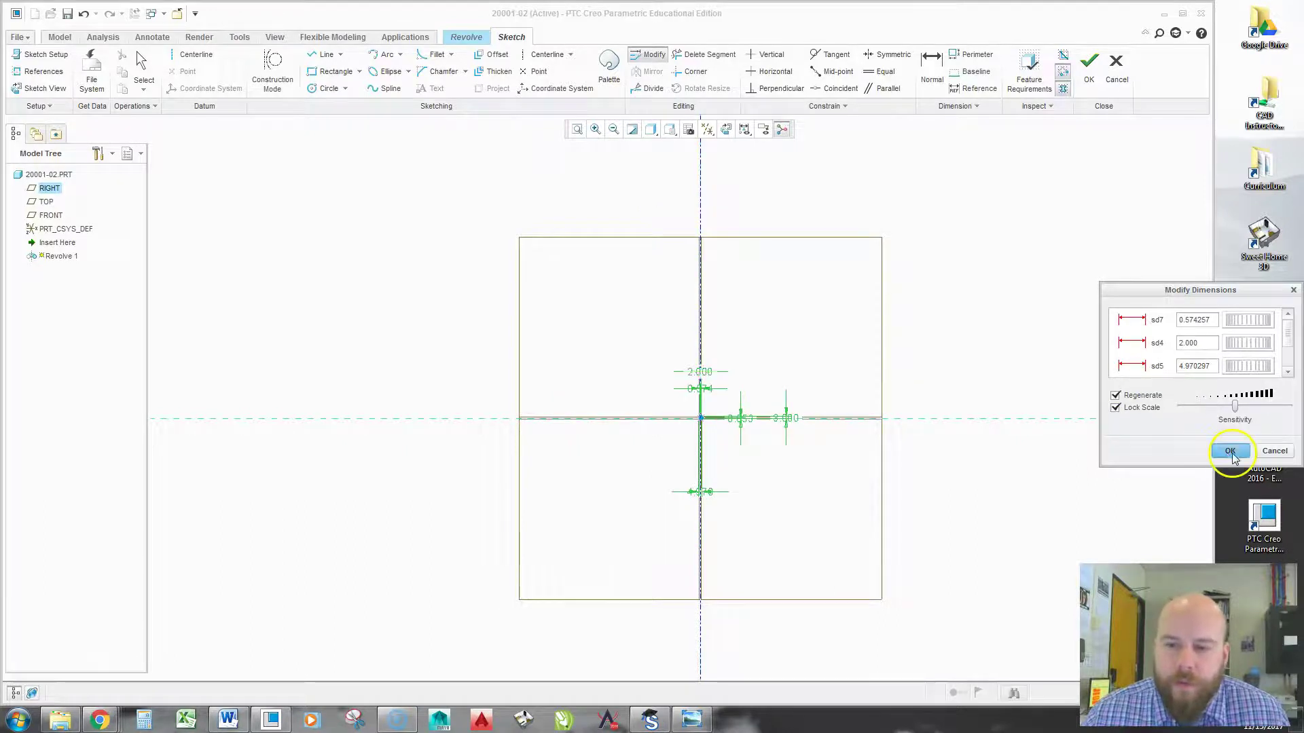
pyautogui.click(1230, 451)
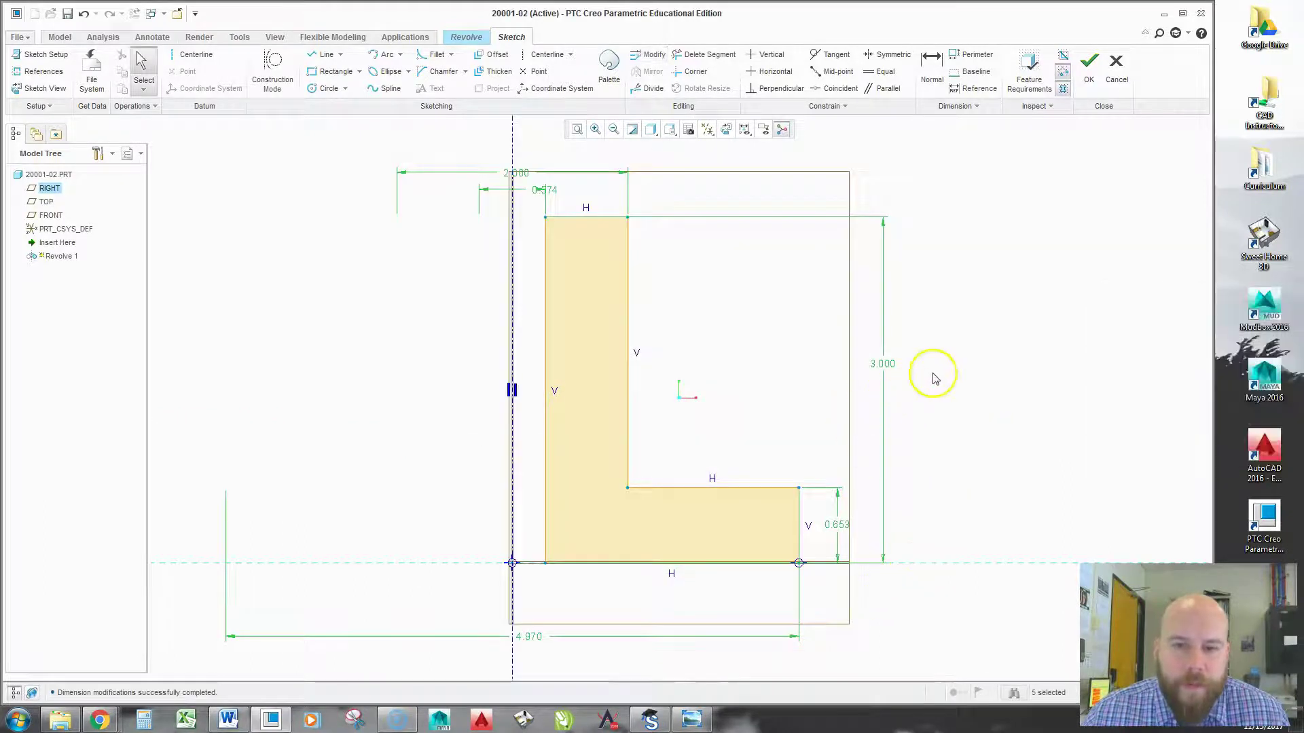
# Change the 0.574 dimension to 1.000.
pyautogui.scroll(-2, 944, 370)
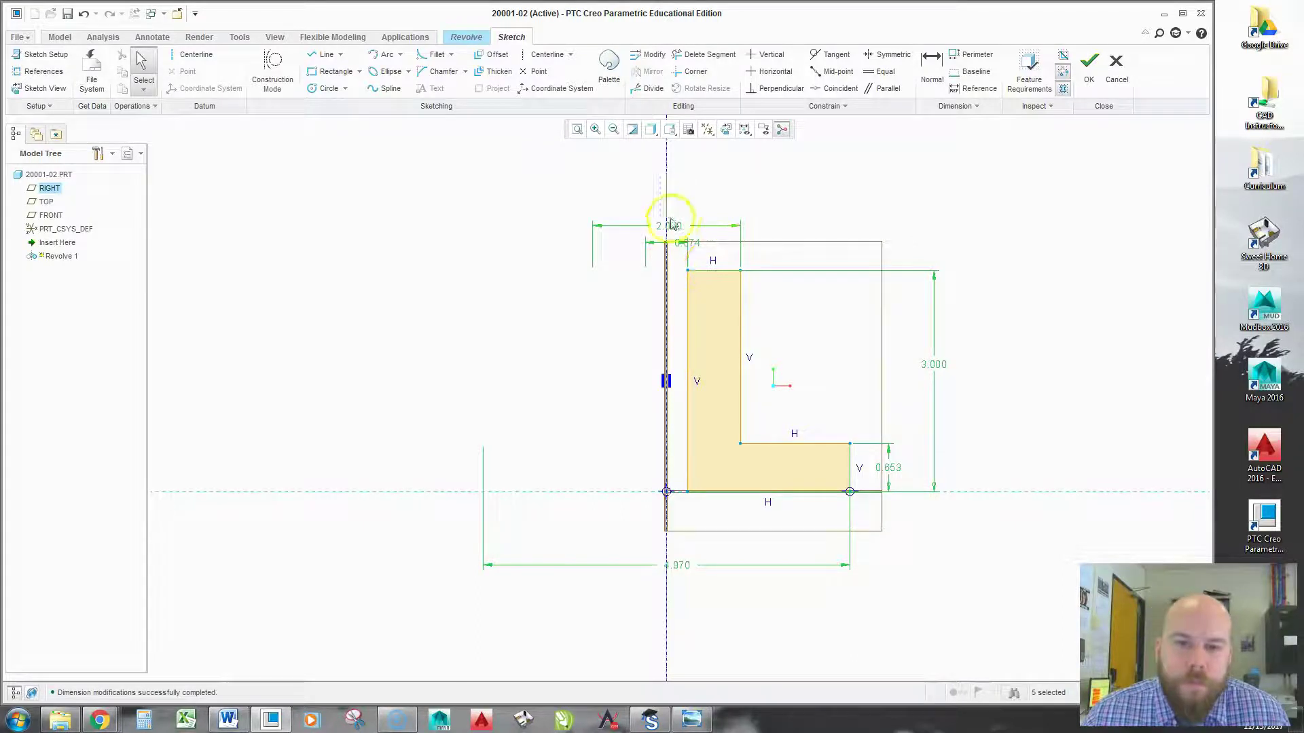
pyautogui.doubleClick(680, 245)
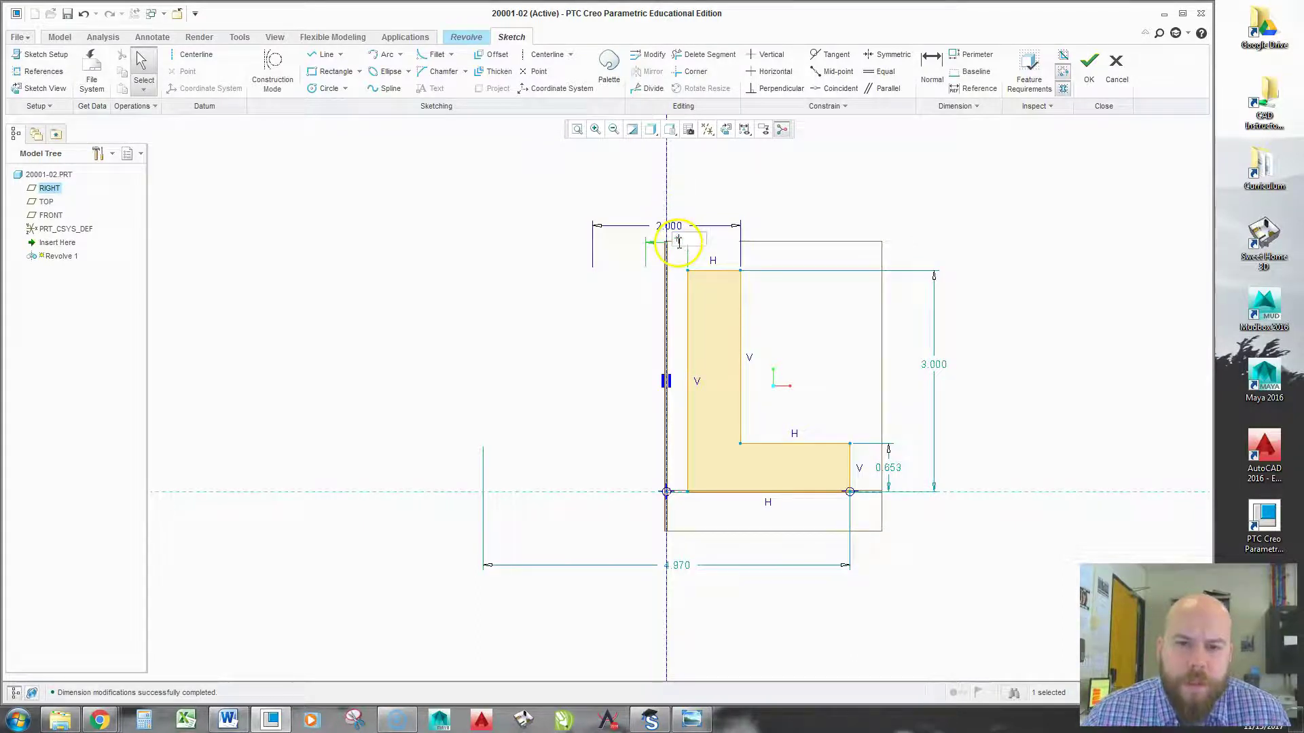
pyautogui.write('1')
pyautogui.press('Return')
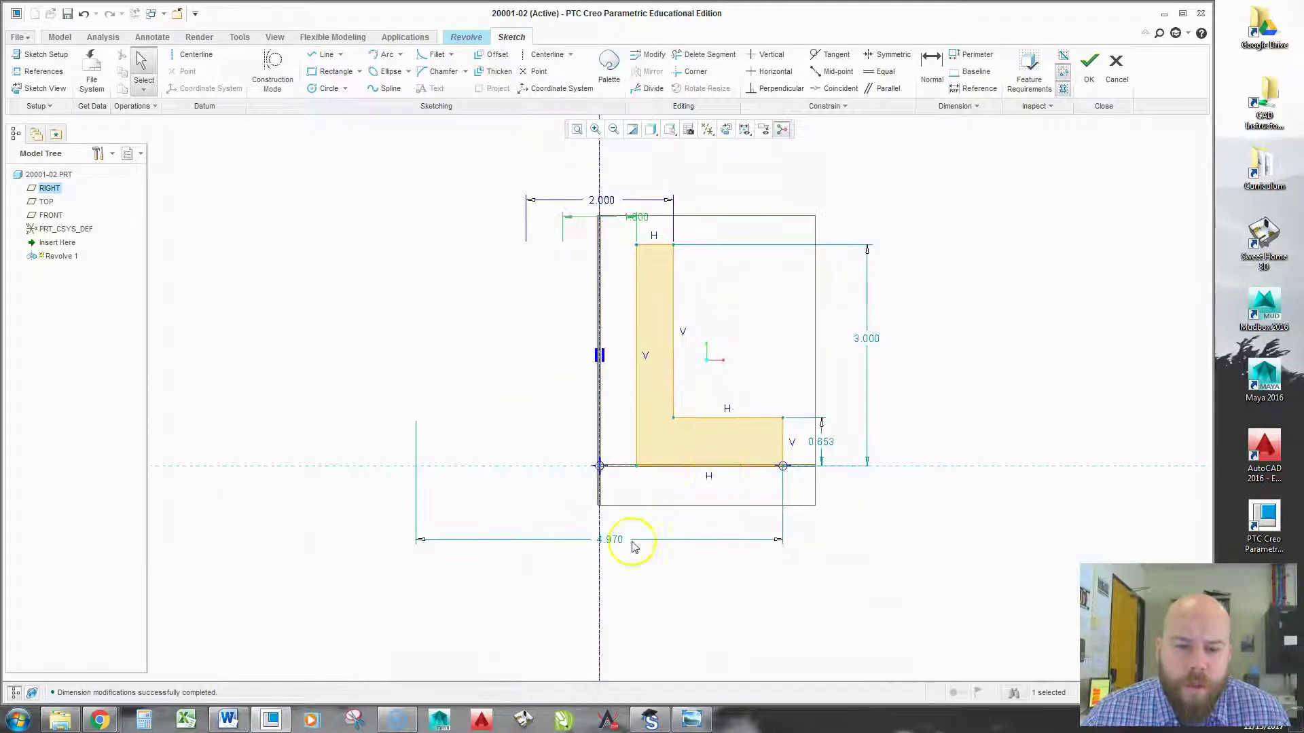
# Add an outer diameter dimension about the centerline and set it to 4.250.
pyautogui.click(614, 540)
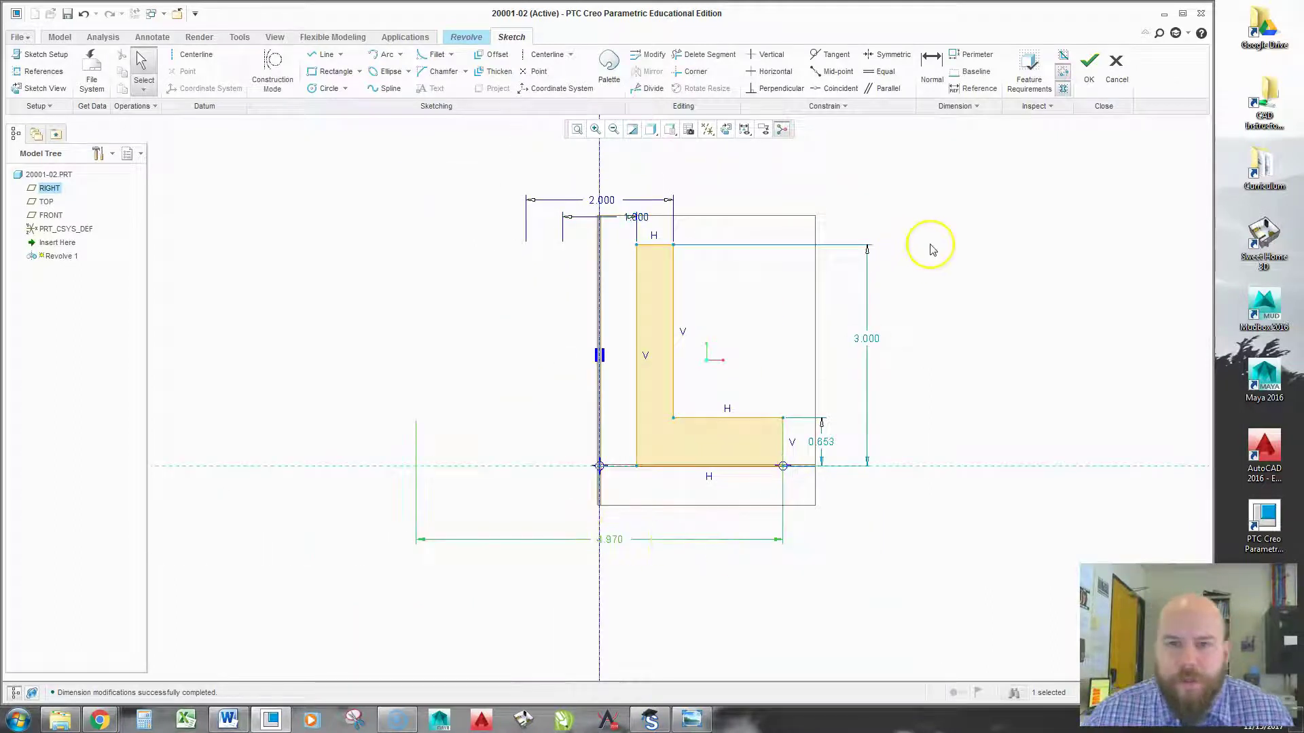
pyautogui.click(933, 75)
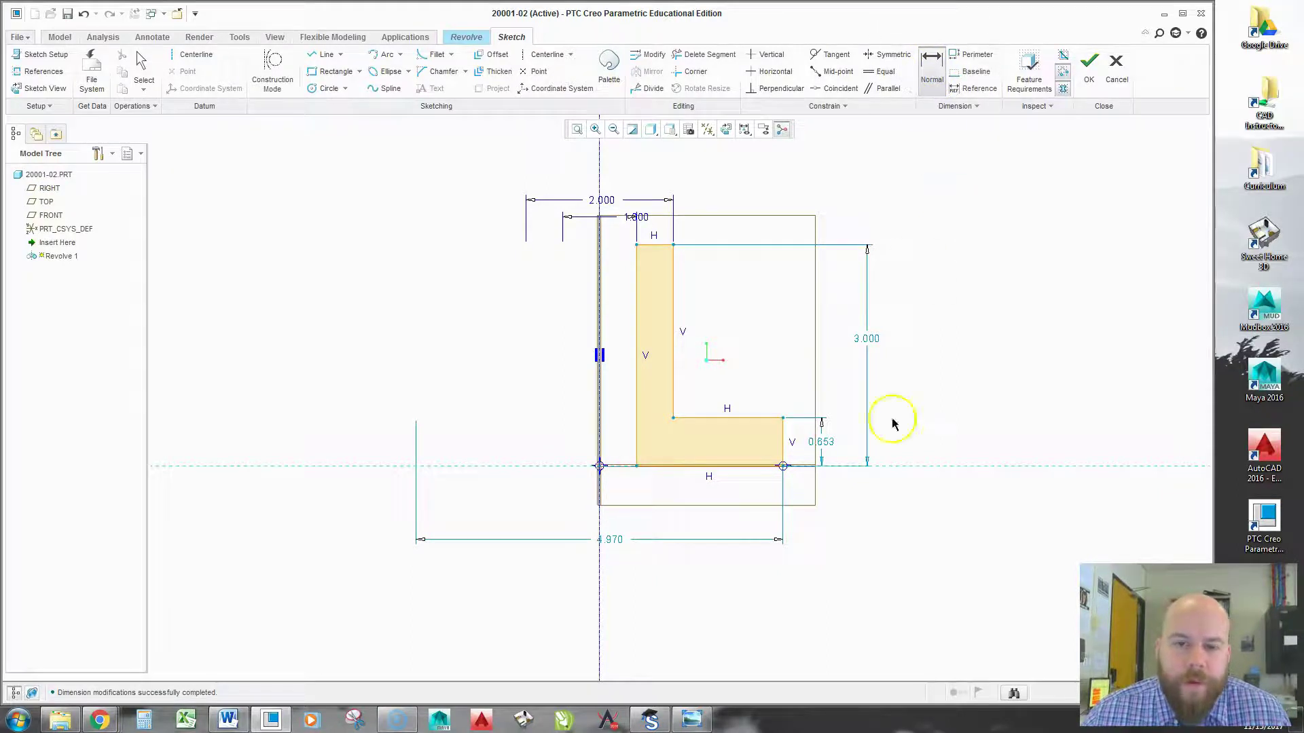
pyautogui.click(620, 543)
pyautogui.click(786, 444)
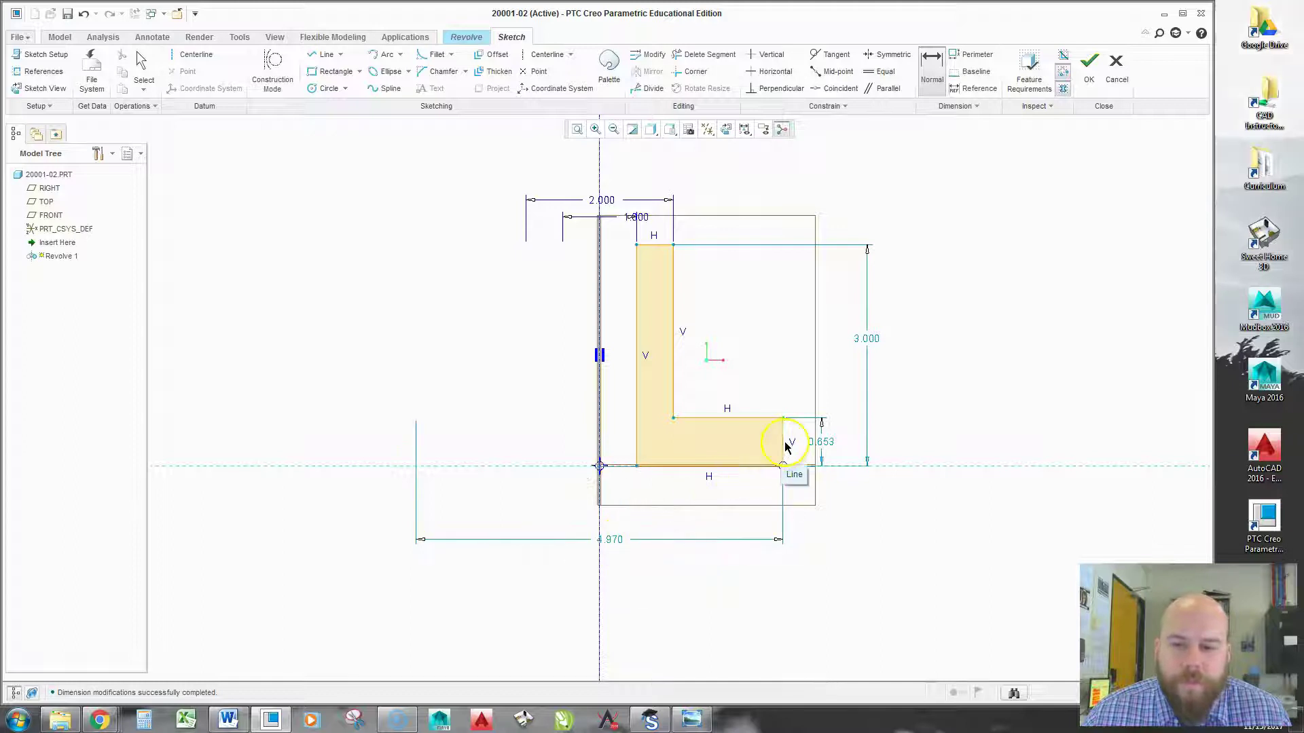
pyautogui.click(598, 583)
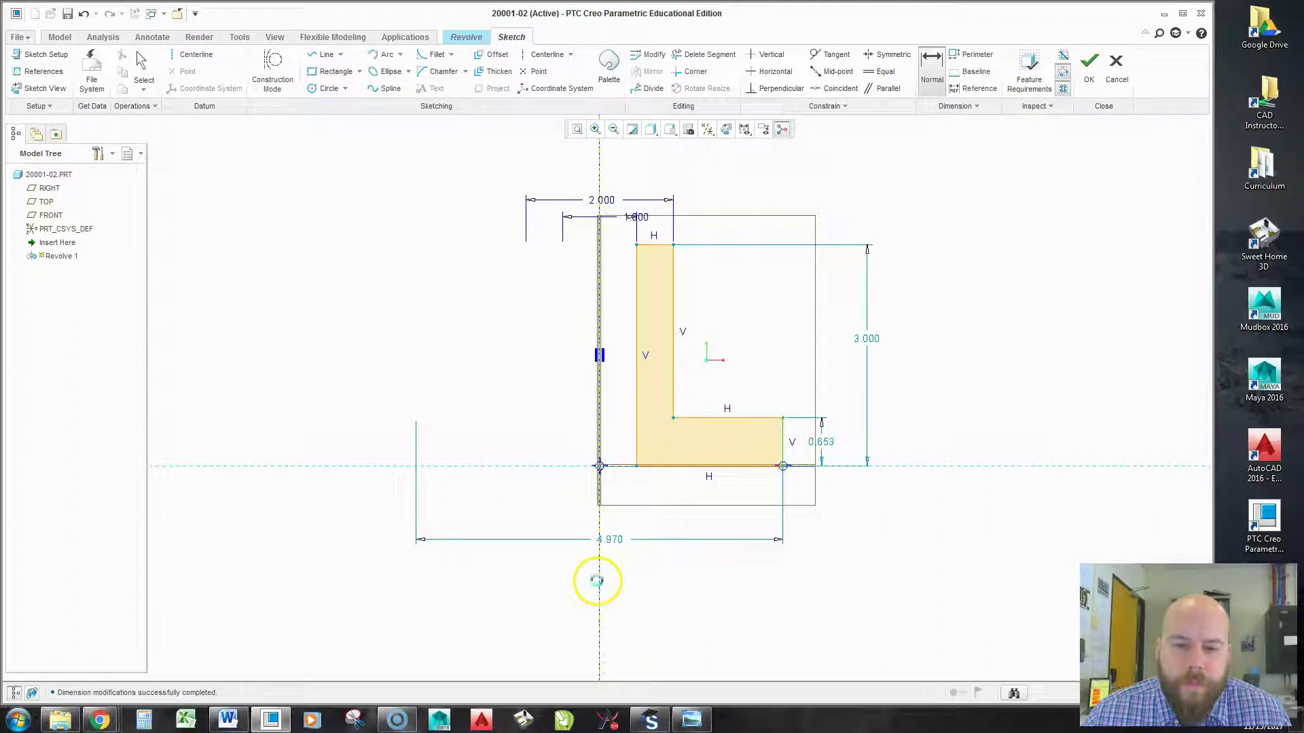
pyautogui.click(783, 461)
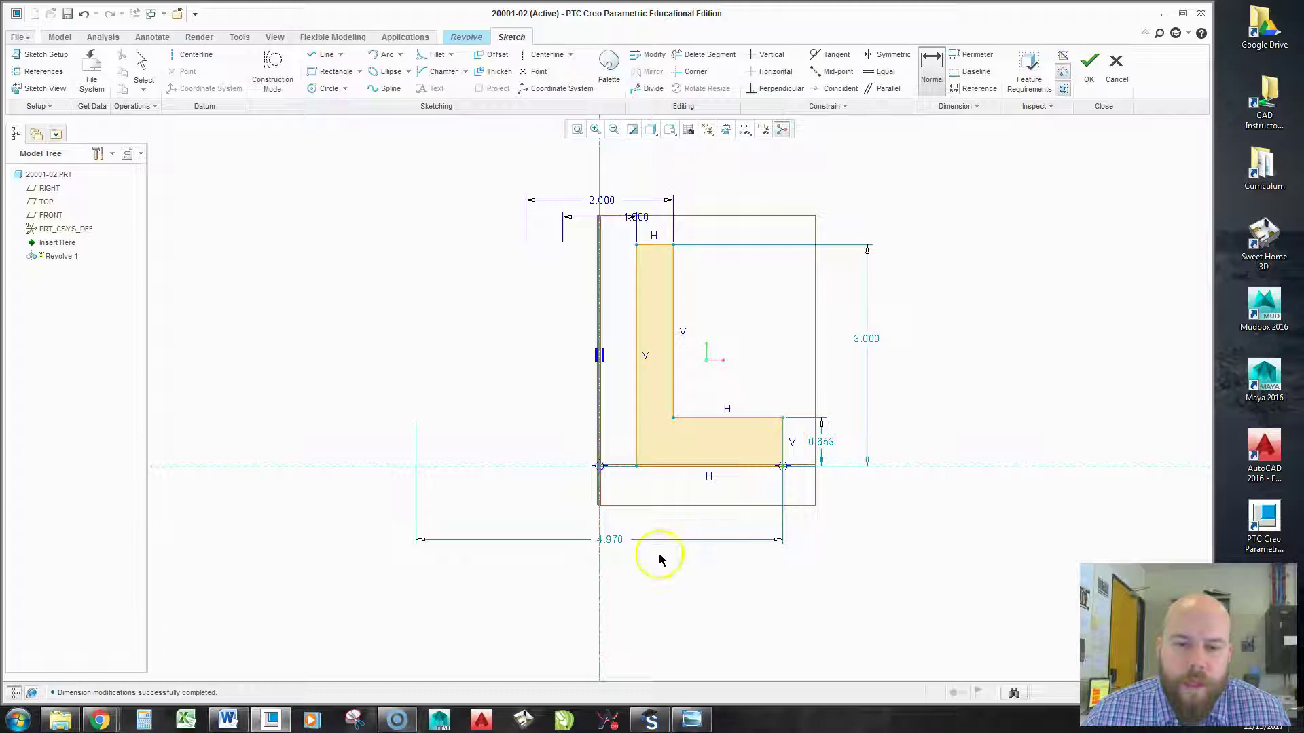
pyautogui.middleClick(620, 561)
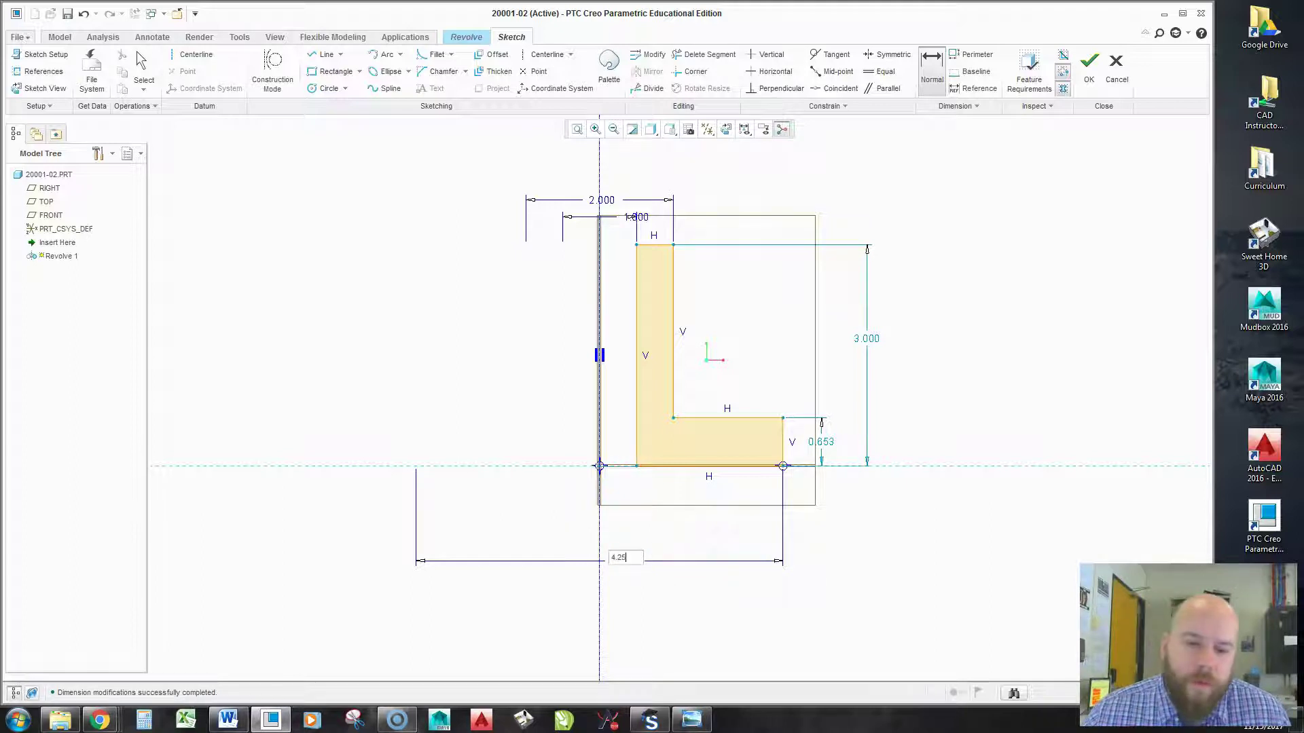
pyautogui.write('4.25')
pyautogui.press('Return')
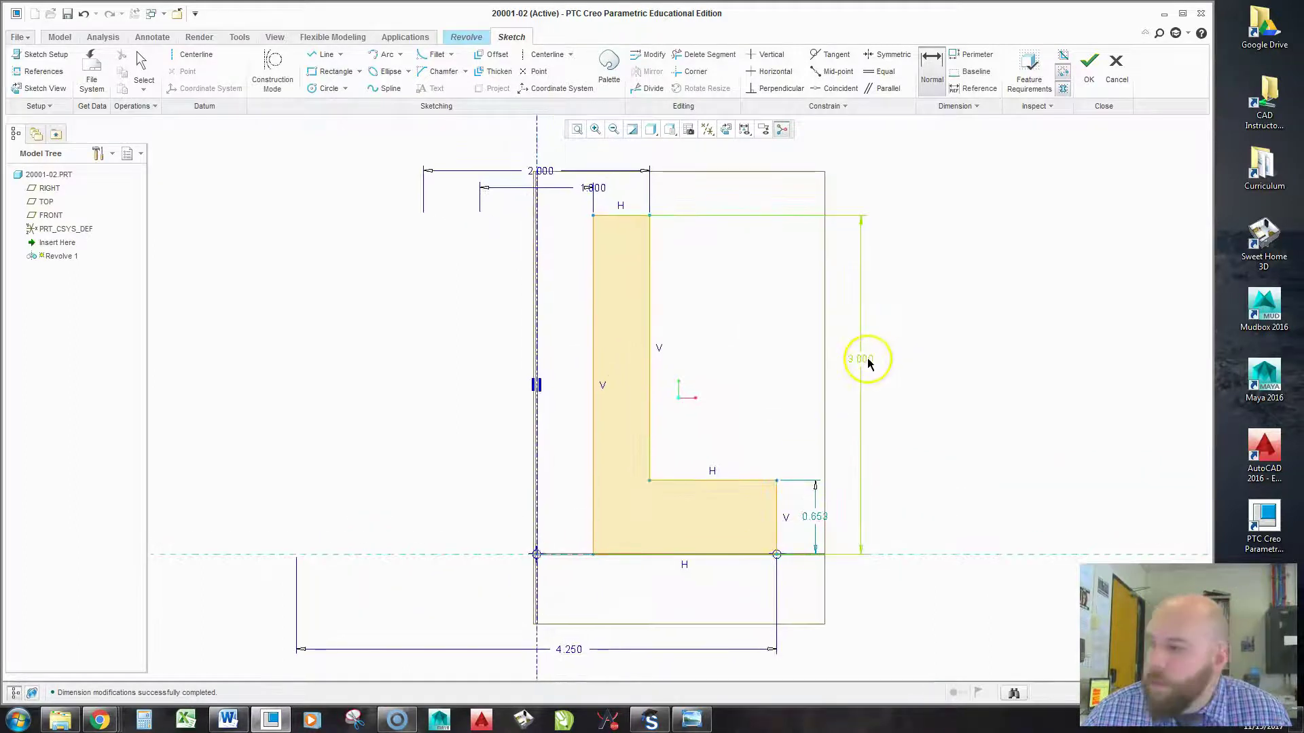
# Make the 3.000 height dimension strong.
pyautogui.doubleClick(869, 361)
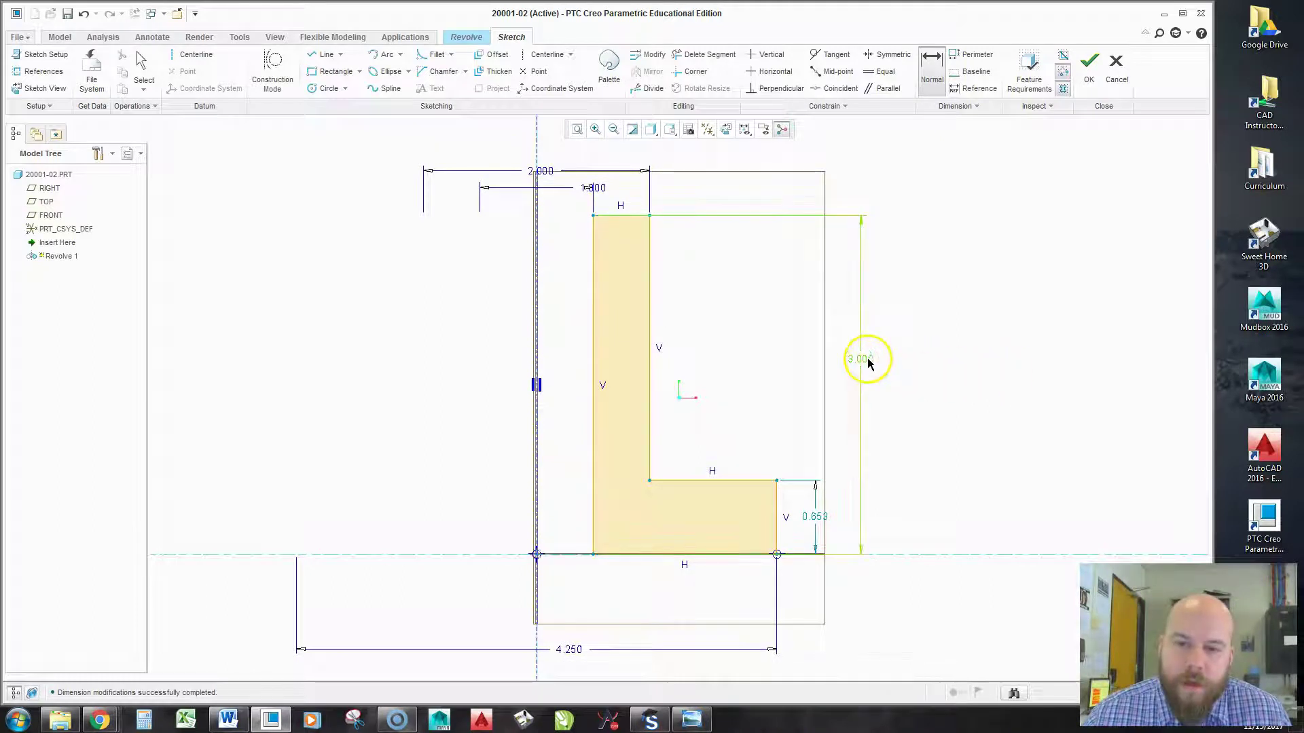
pyautogui.rightClick(869, 365)
pyautogui.click(859, 365)
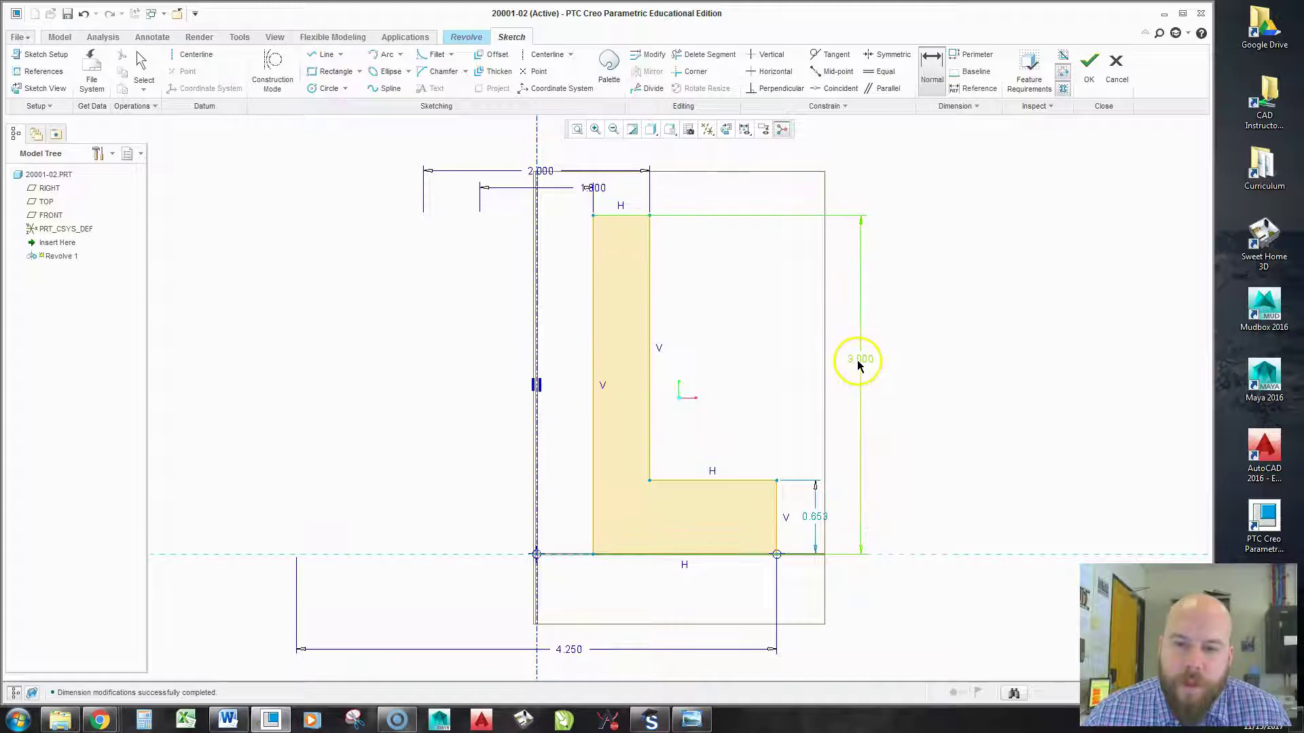
pyautogui.rightClick(858, 365)
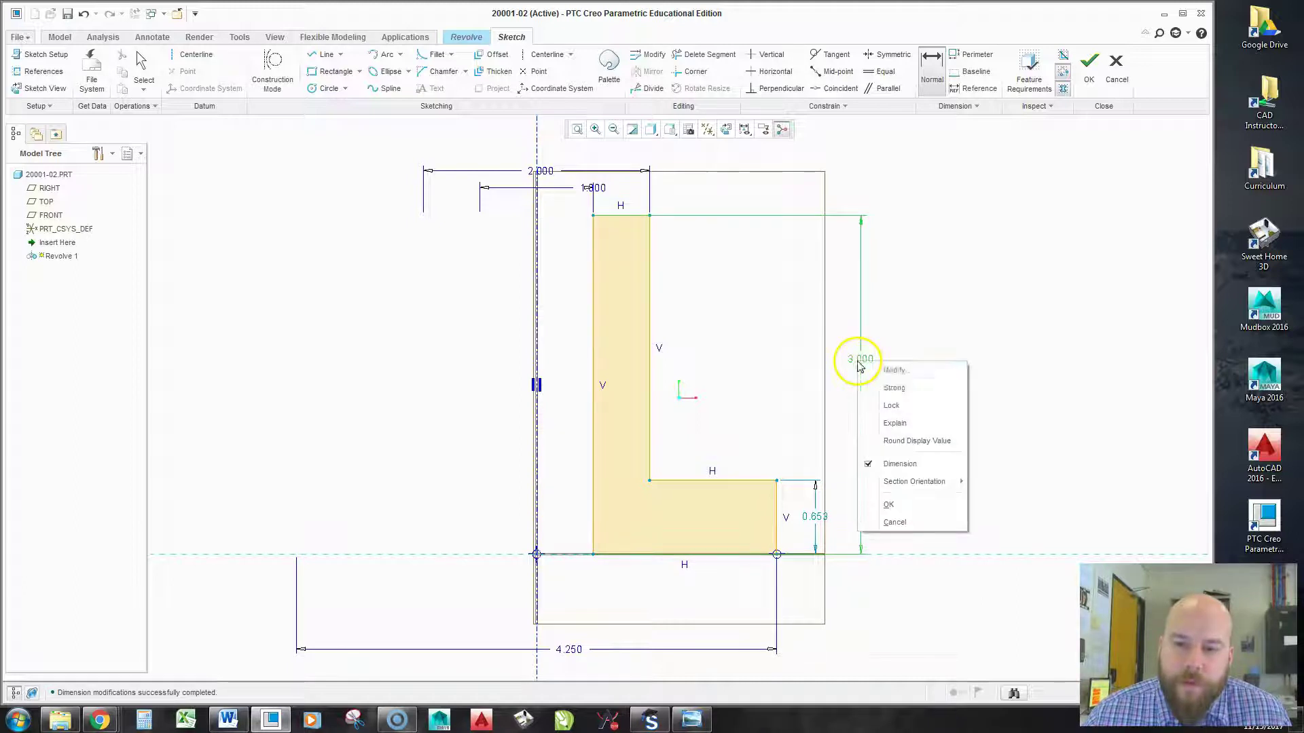
pyautogui.click(895, 387)
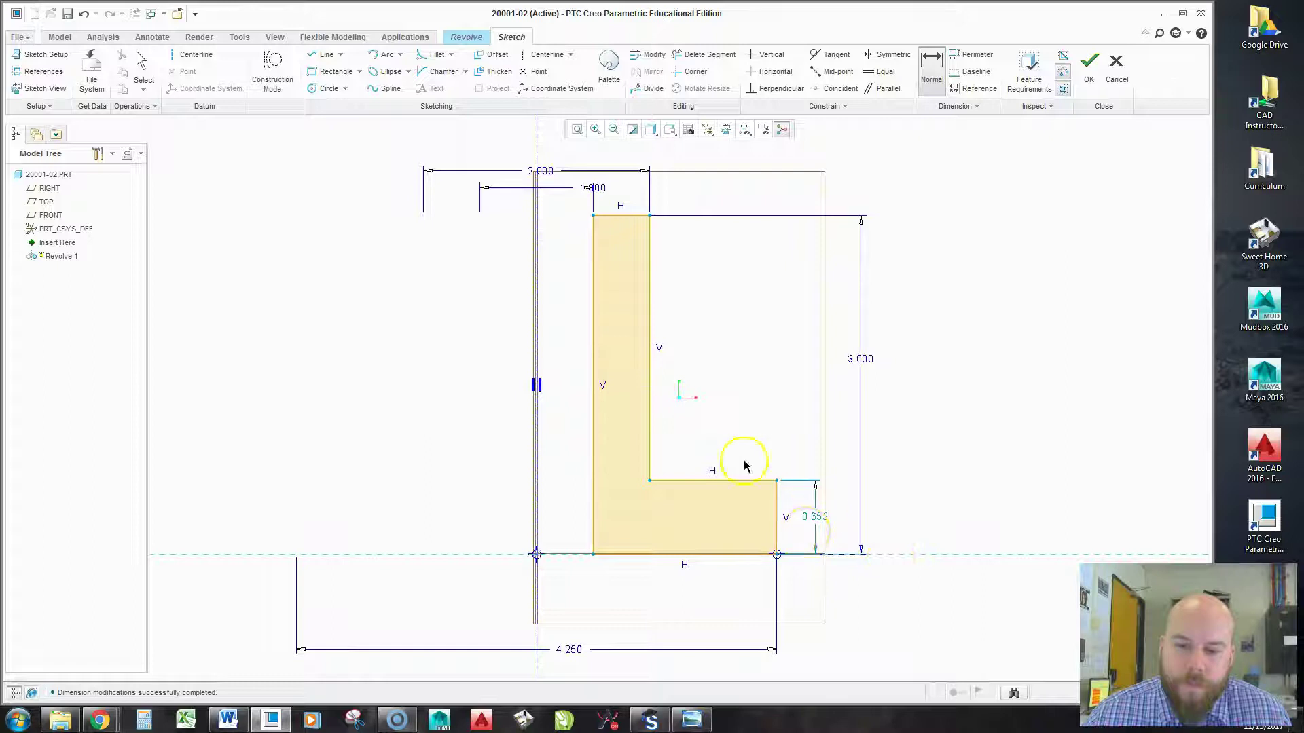
# Set the base thickness to 0.500 and move the 1.000 dimension text aside.
pyautogui.doubleClick(813, 520)
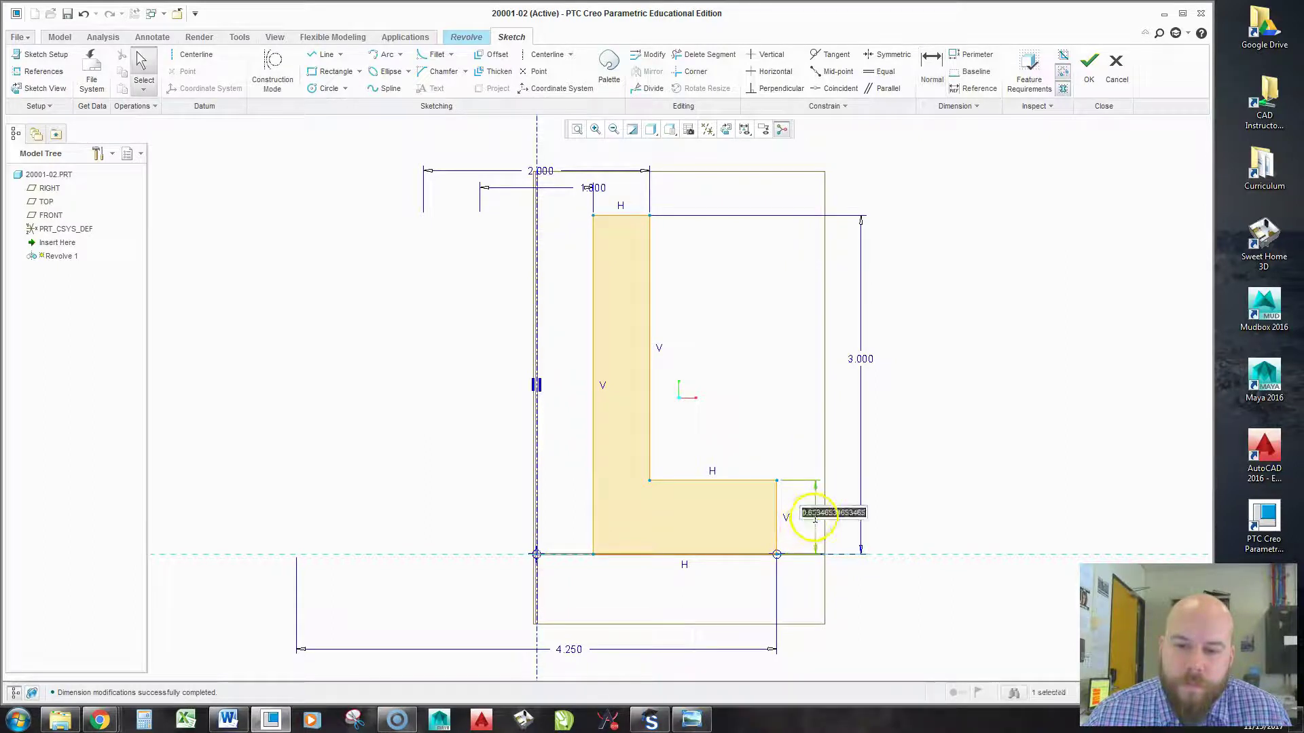
pyautogui.write('.5')
pyautogui.press('Return')
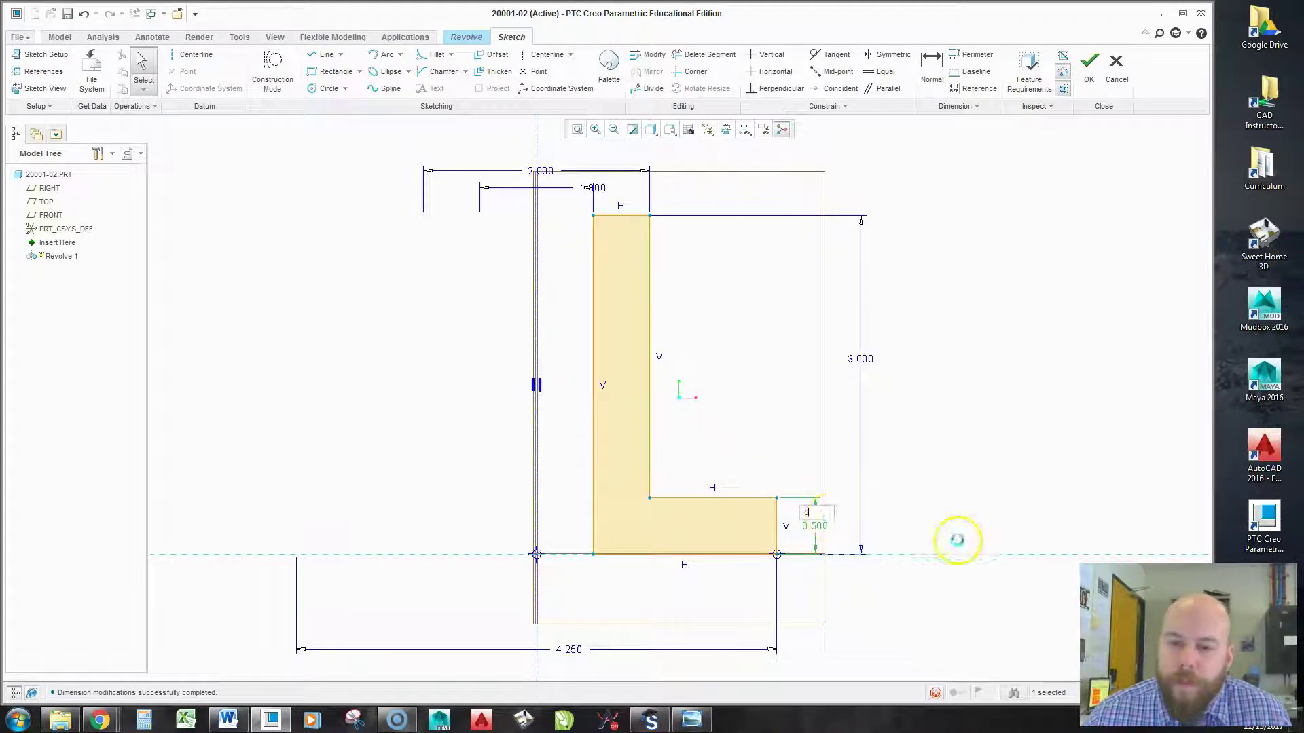
pyautogui.scroll(2, 876, 384)
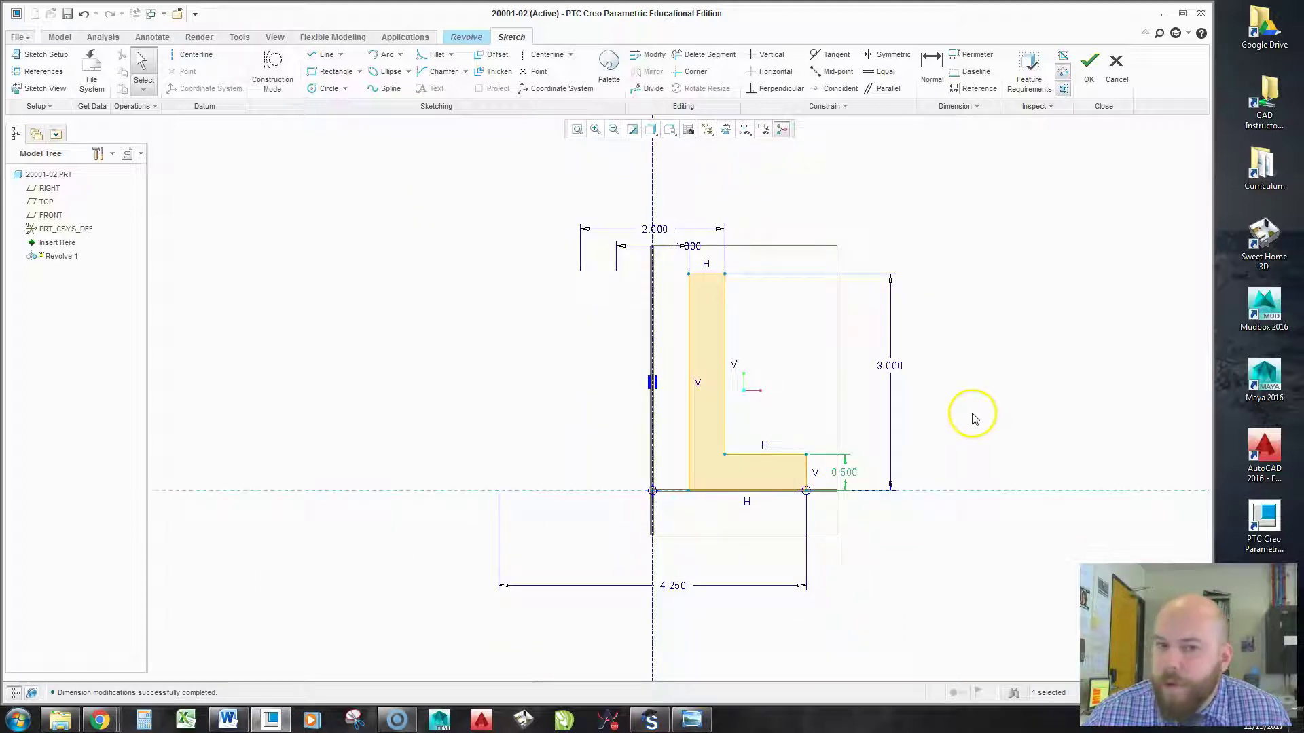
pyautogui.moveTo(689, 247); pyautogui.dragTo(656, 248)
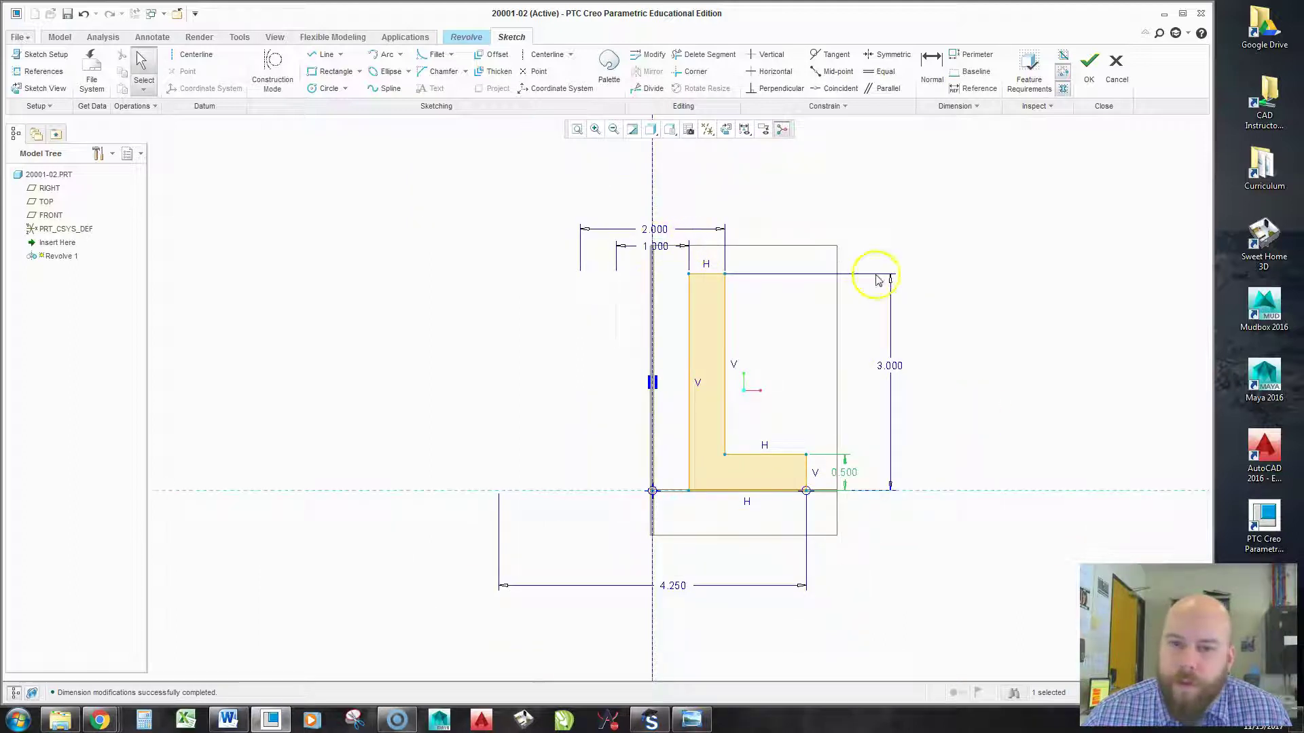
# Exit the sketch and complete the revolve as a solid.
pyautogui.click(1089, 63)
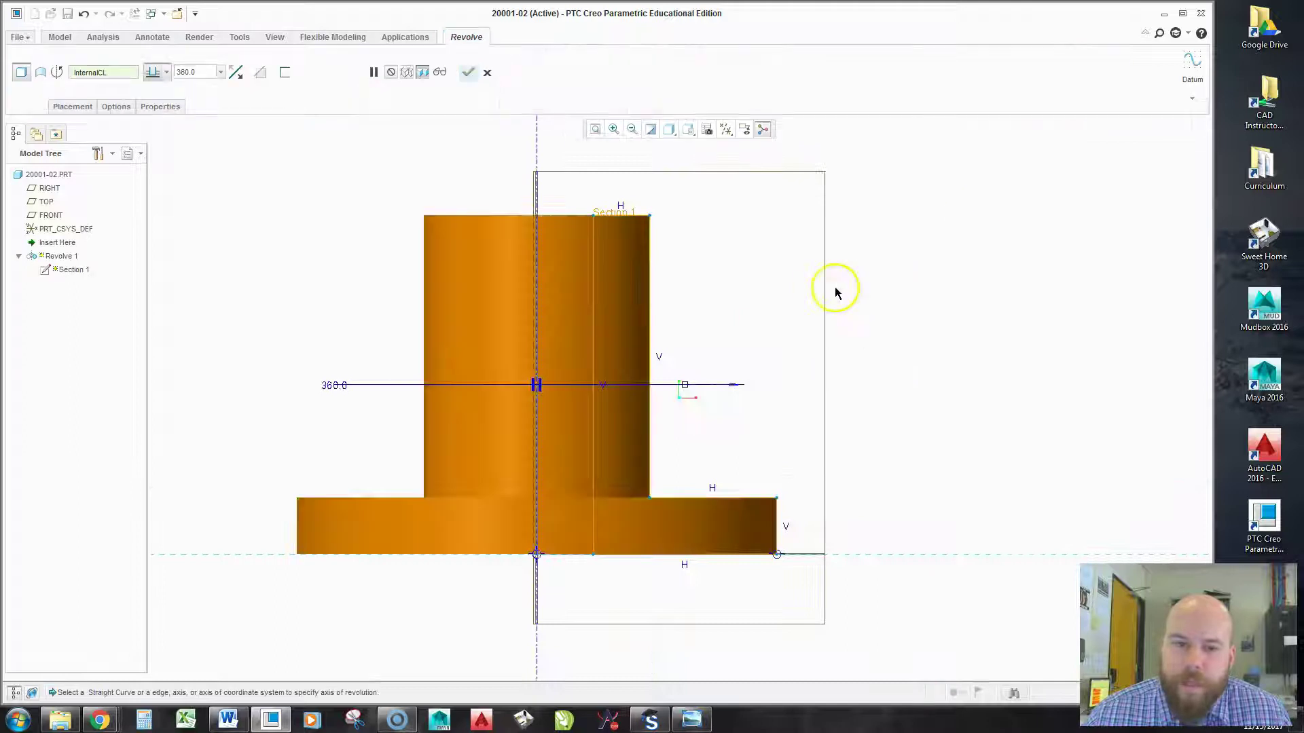
pyautogui.moveTo(835, 292); pyautogui.dragTo(806, 326, button='middle')
pyautogui.scroll(-3, 950, 367)
pyautogui.scroll(2, 828, 381)
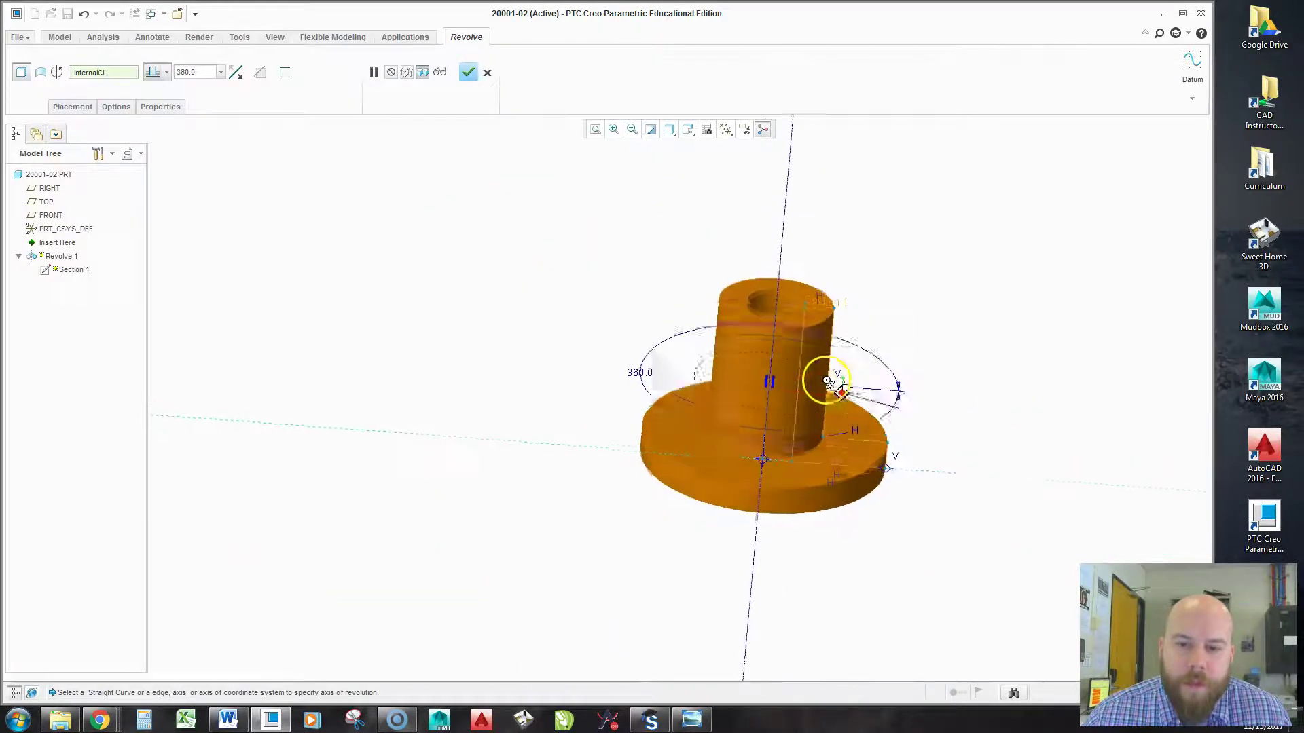
pyautogui.moveTo(827, 382); pyautogui.dragTo(806, 373, button='middle')
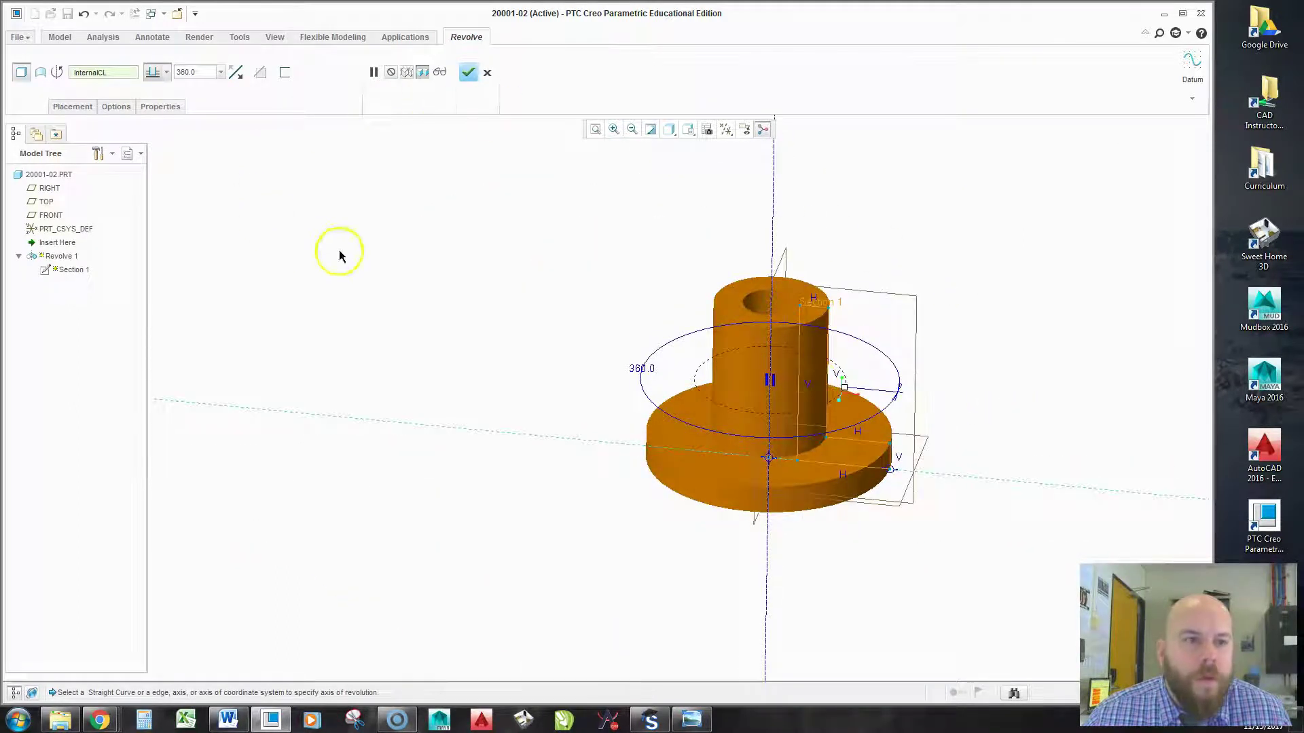
pyautogui.middleClick(566, 275)
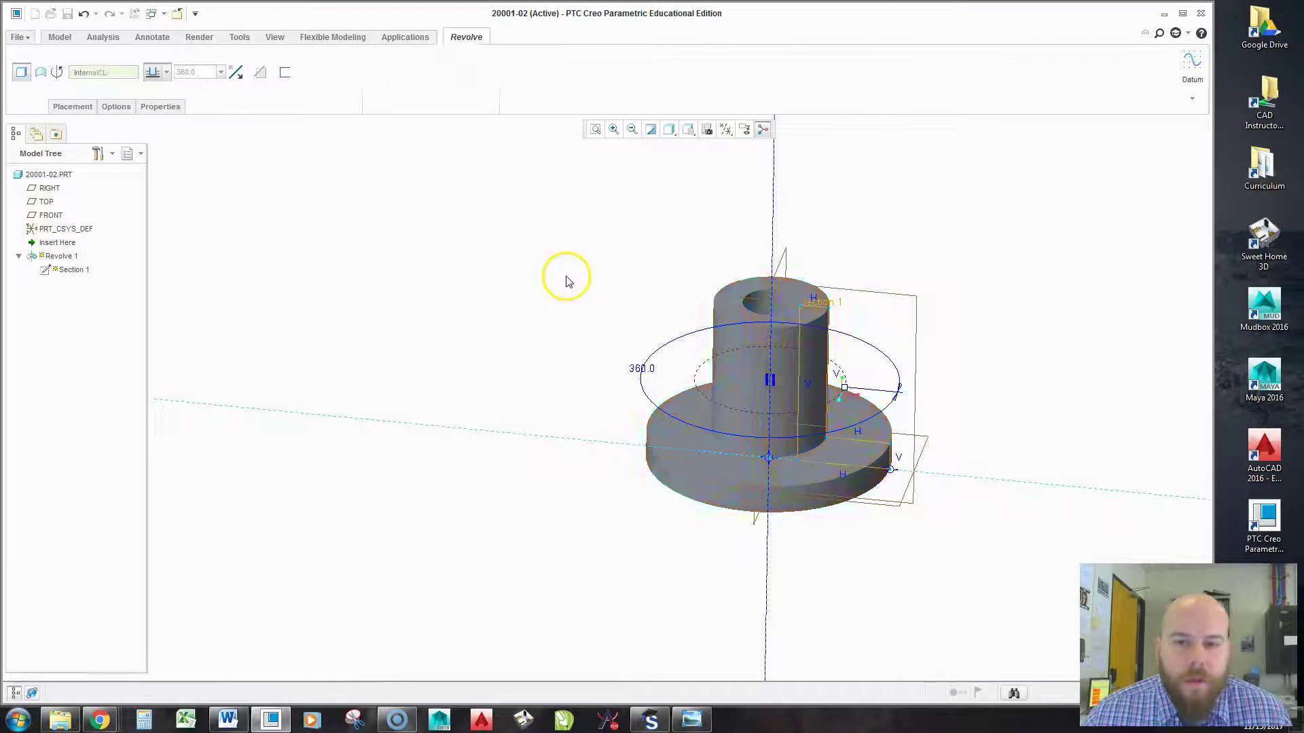
# Display the model shaded with edges in the default orientation.
pyautogui.click(669, 130)
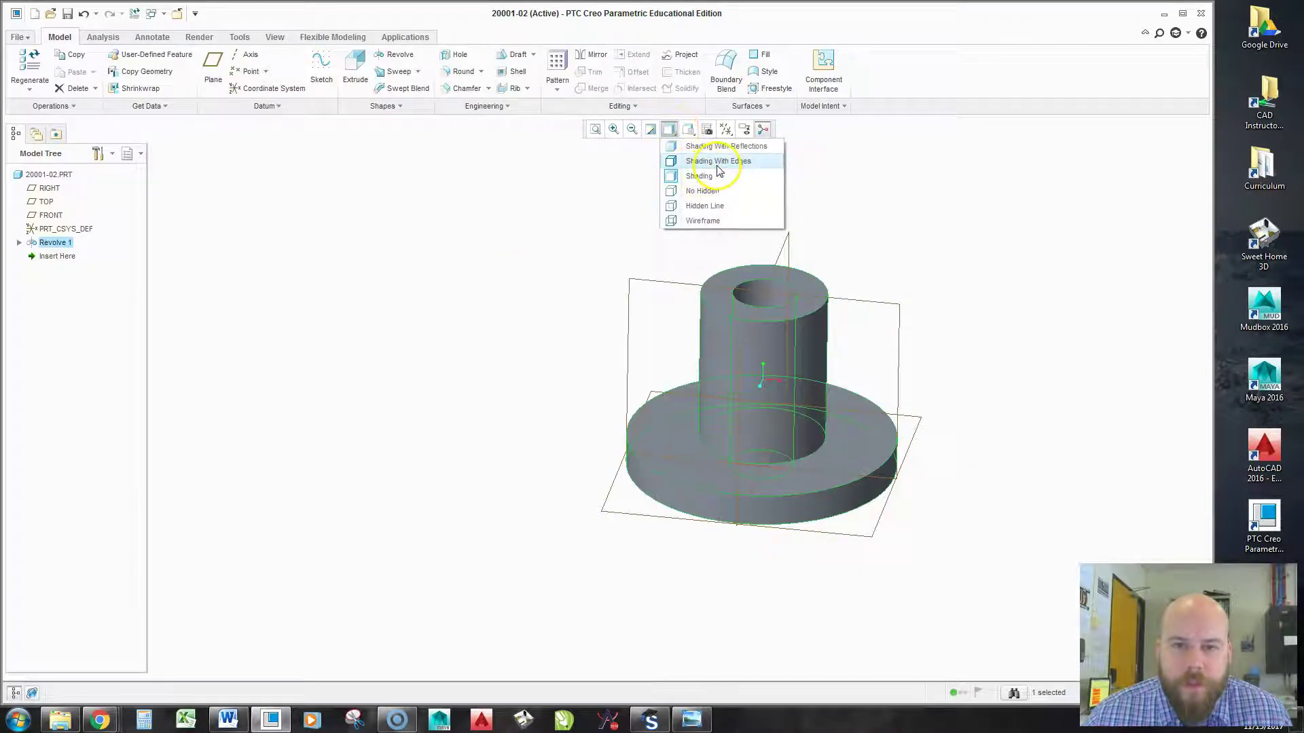
pyautogui.click(718, 161)
pyautogui.click(922, 275)
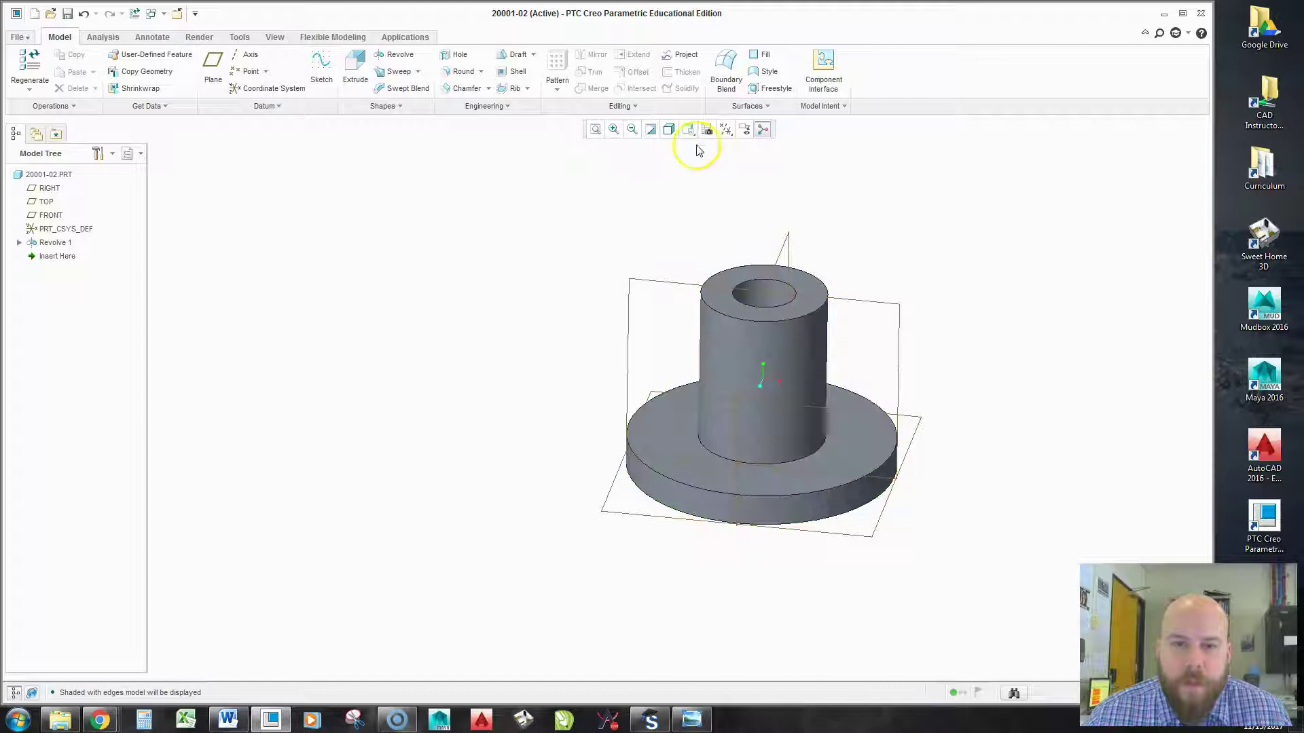
pyautogui.click(688, 130)
pyautogui.click(710, 151)
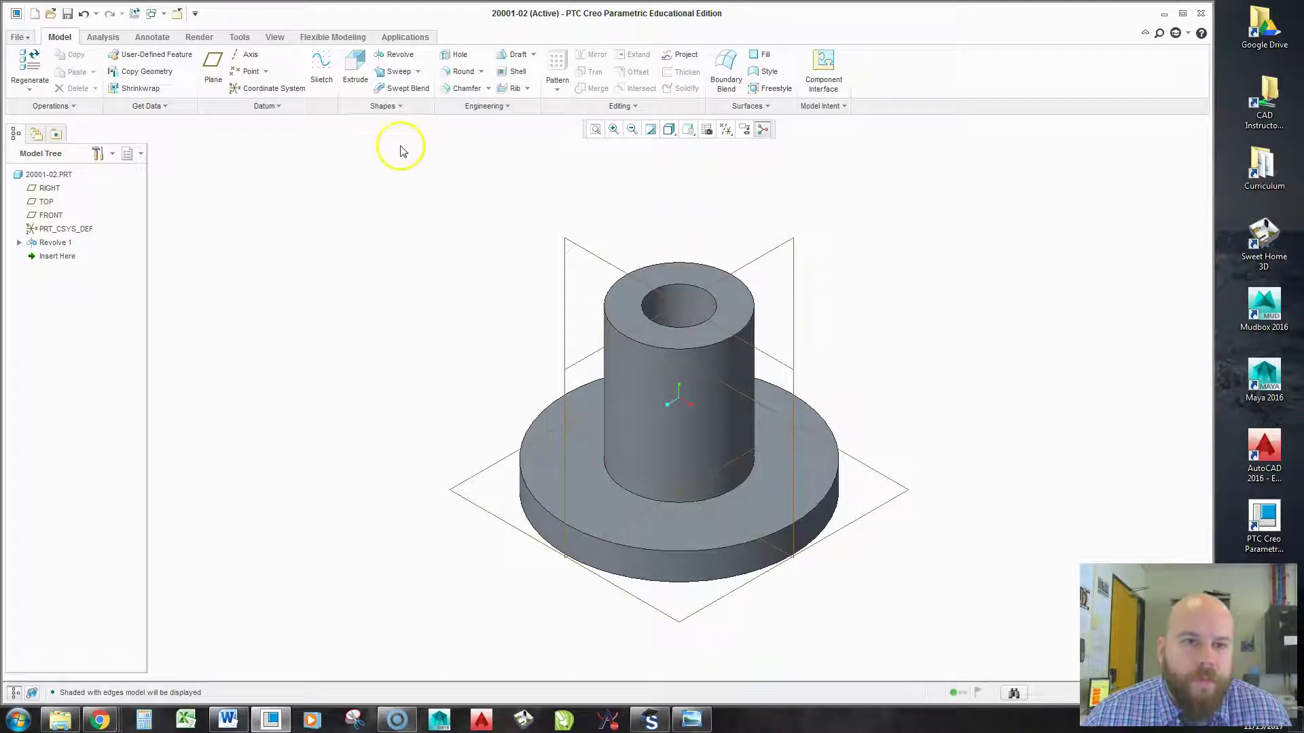
pyautogui.click(528, 90)
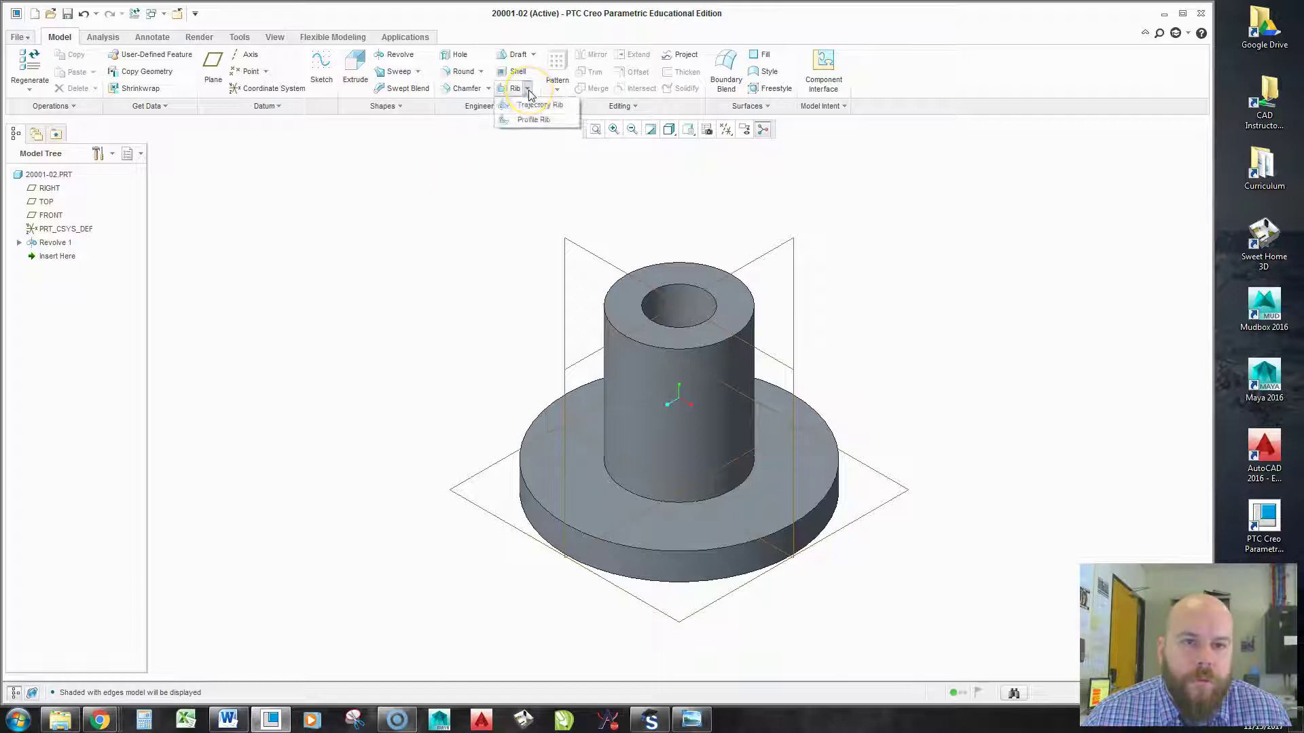
pyautogui.click(486, 250)
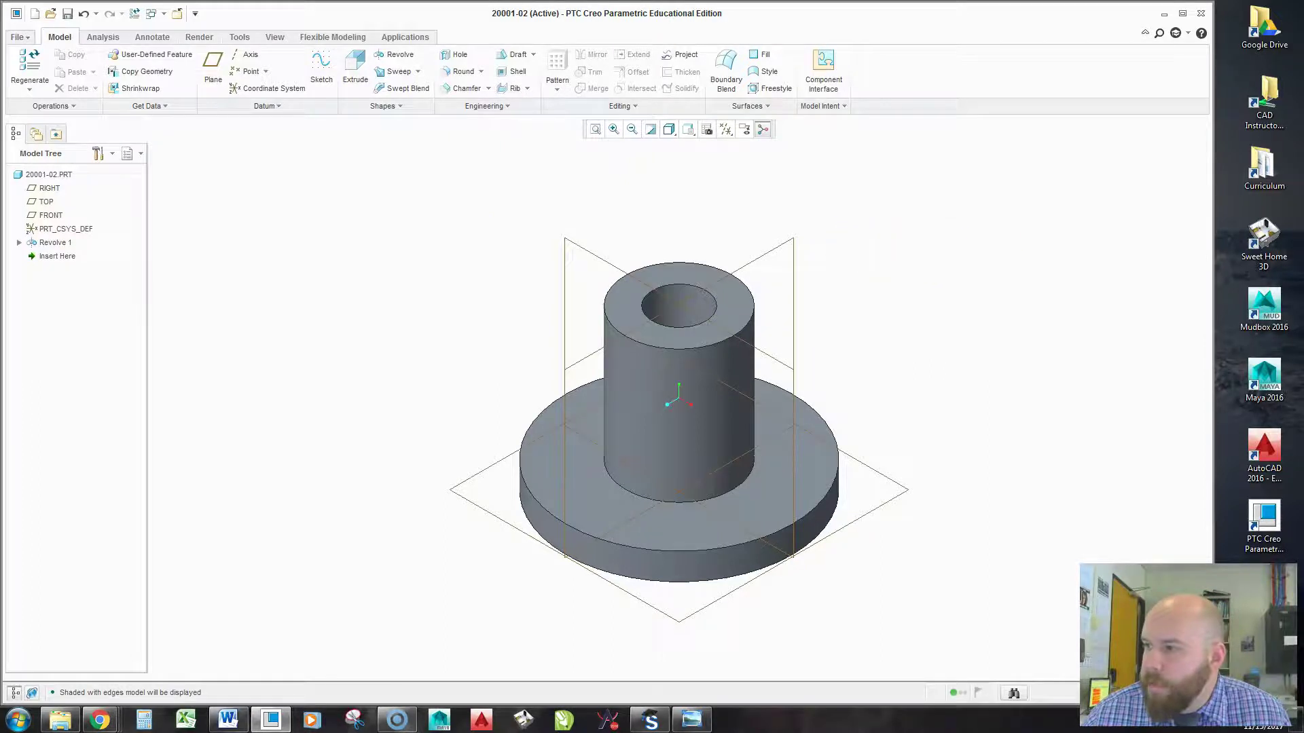
pyautogui.hotkey('alt', 'Tab')
pyautogui.press('super+Up')
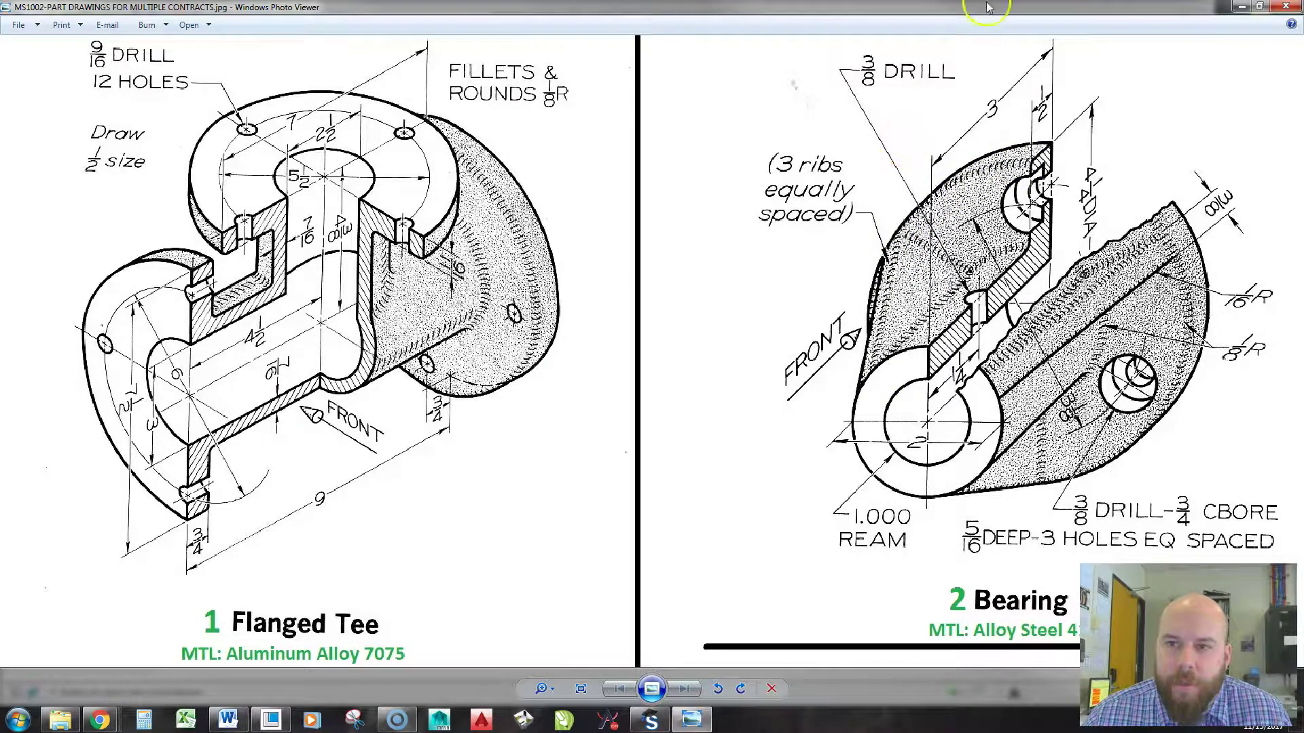
pyautogui.moveTo(611, 7)
pyautogui.mouseDown()
pyautogui.moveTo(965, 30)
pyautogui.moveTo(926, 29)
pyautogui.moveTo(921, 14)
pyautogui.moveTo(1082, 80)
pyautogui.moveTo(770, 0)
pyautogui.mouseUp()
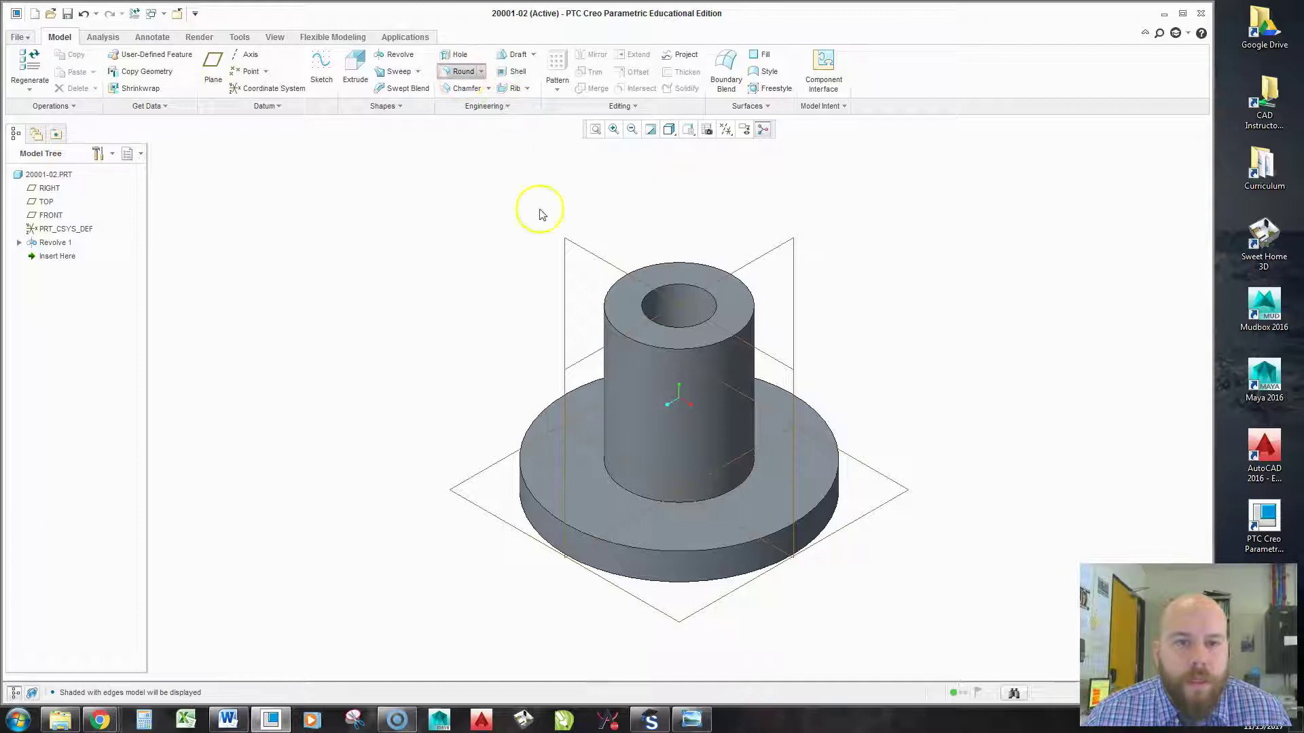
# Round the cylinder-to-flange edge and the flange's outer top edge at radius 0.125.
pyautogui.click(743, 479)
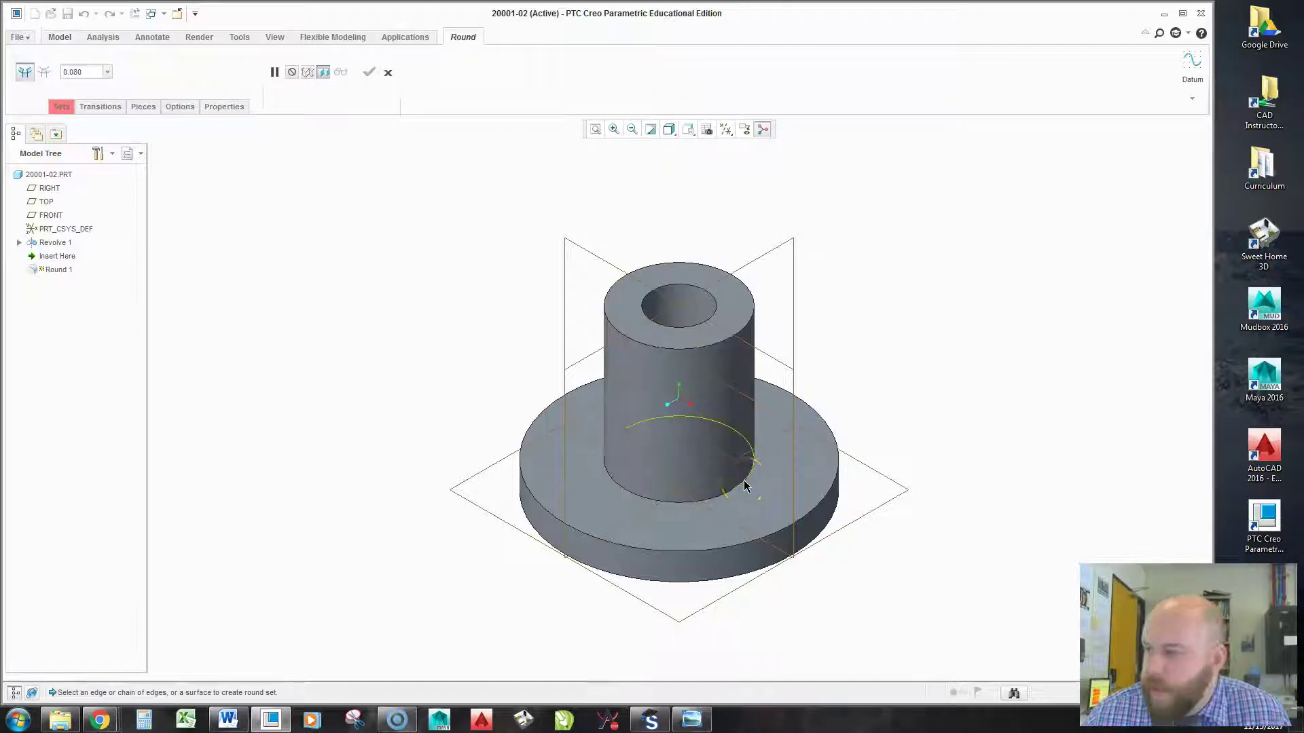
pyautogui.click(831, 501)
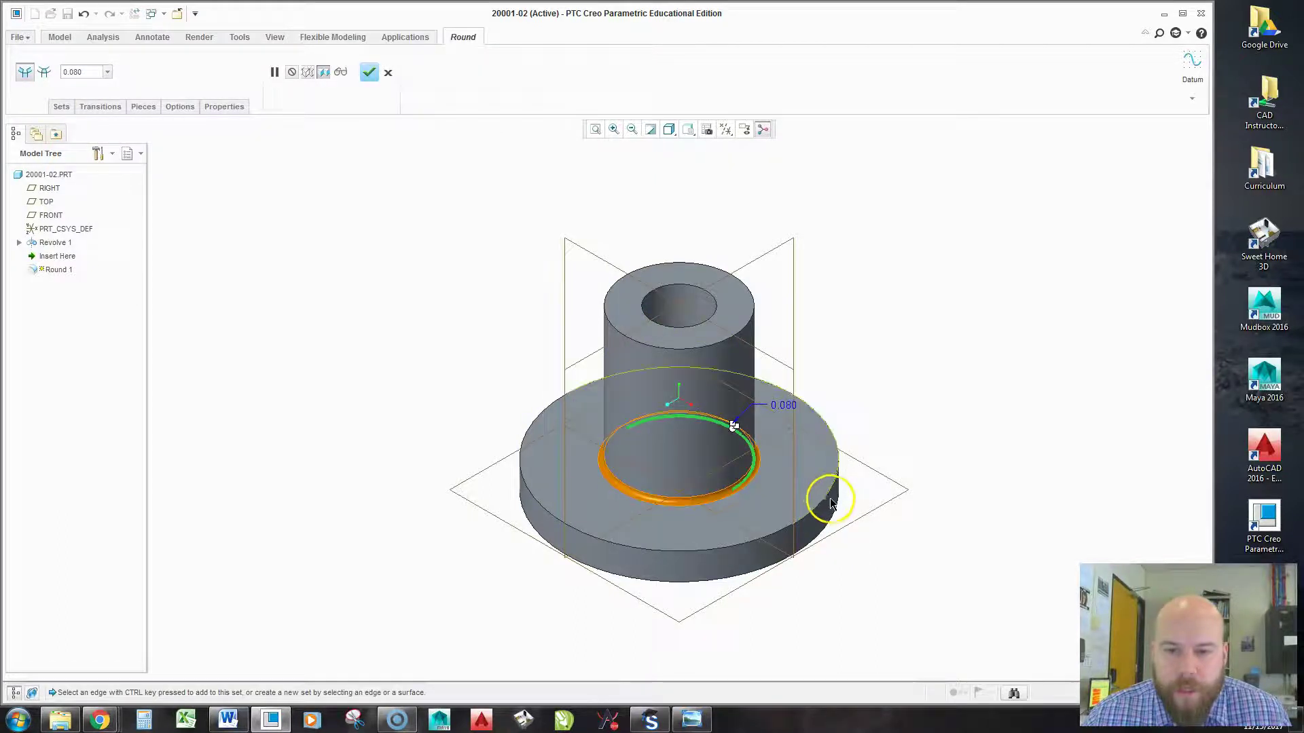
pyautogui.keyDown('ctrl'); pyautogui.click(826, 478); pyautogui.keyUp('ctrl')
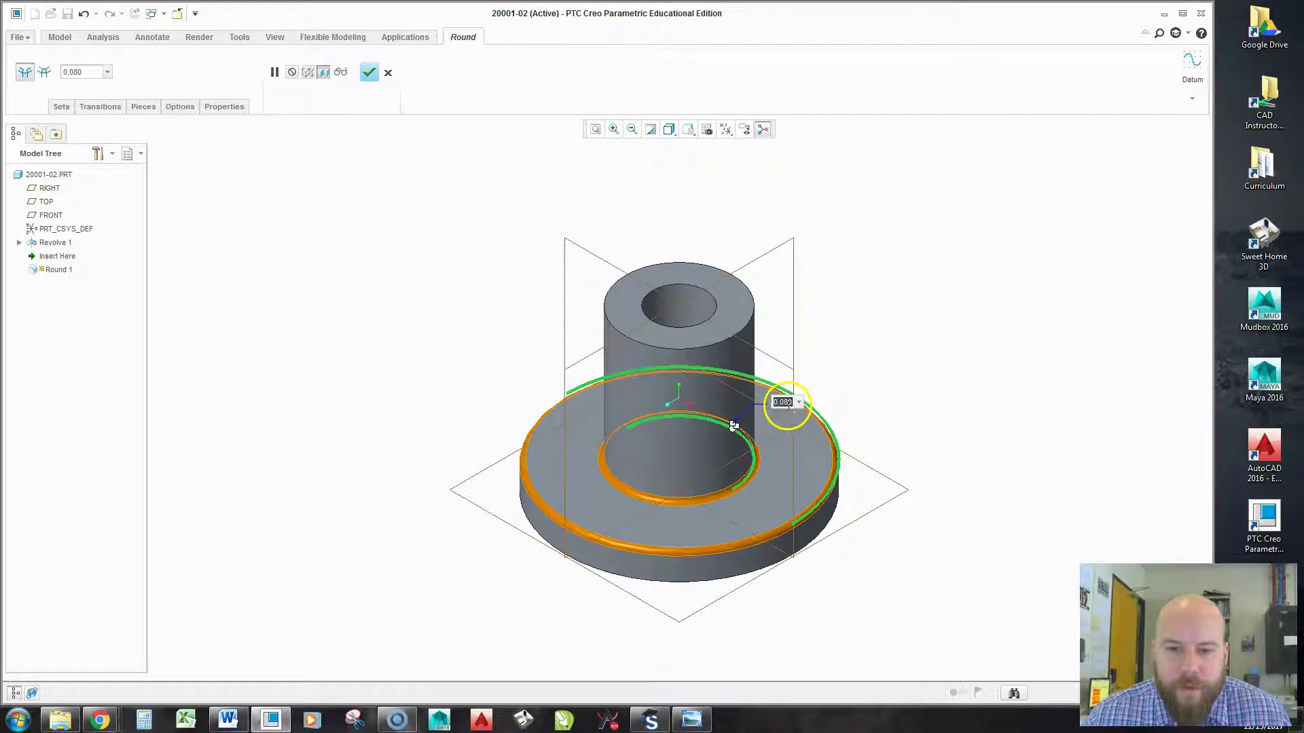
pyautogui.press('Return')
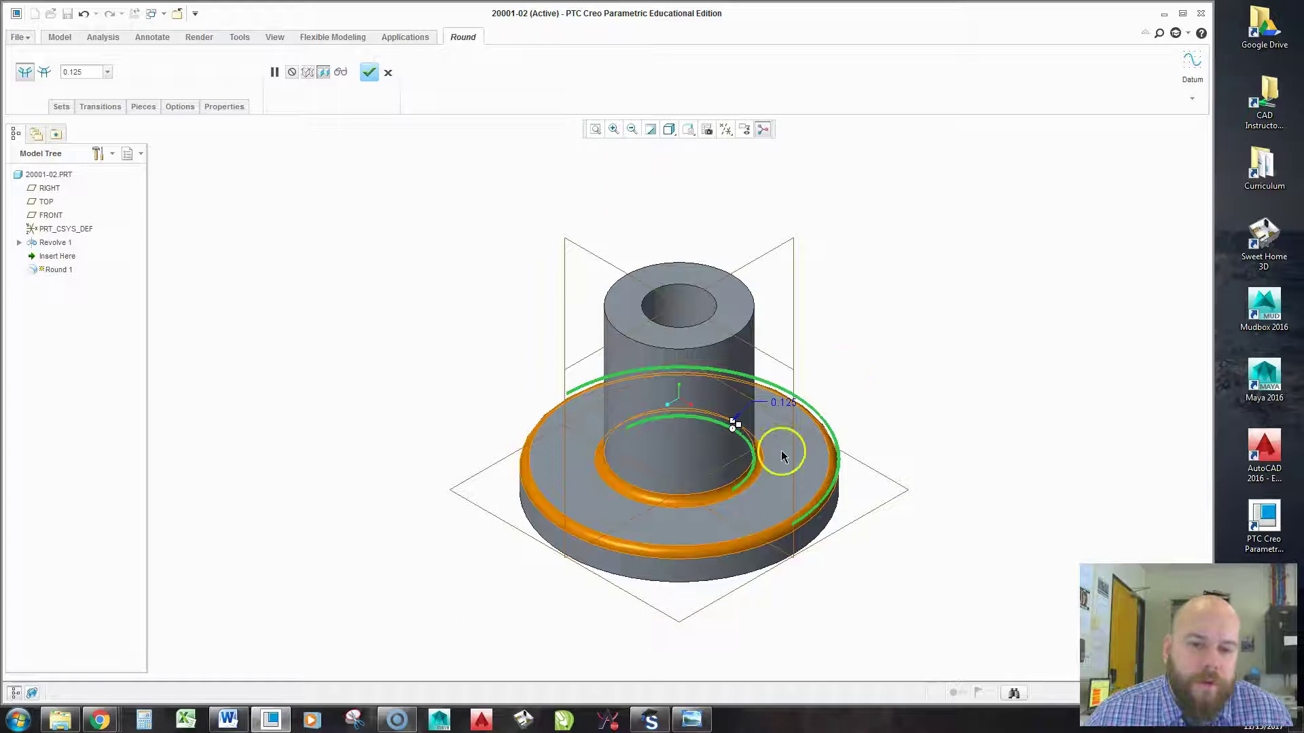
pyautogui.click(61, 106)
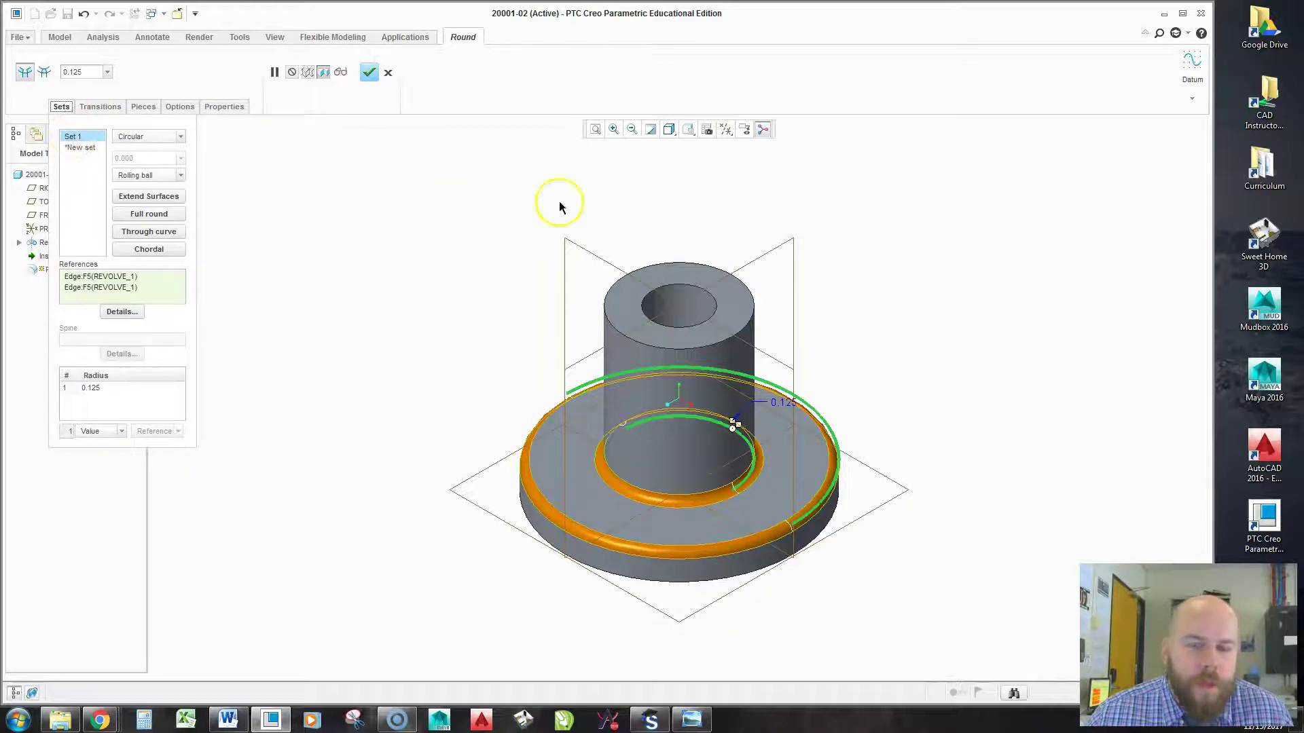
pyautogui.click(369, 73)
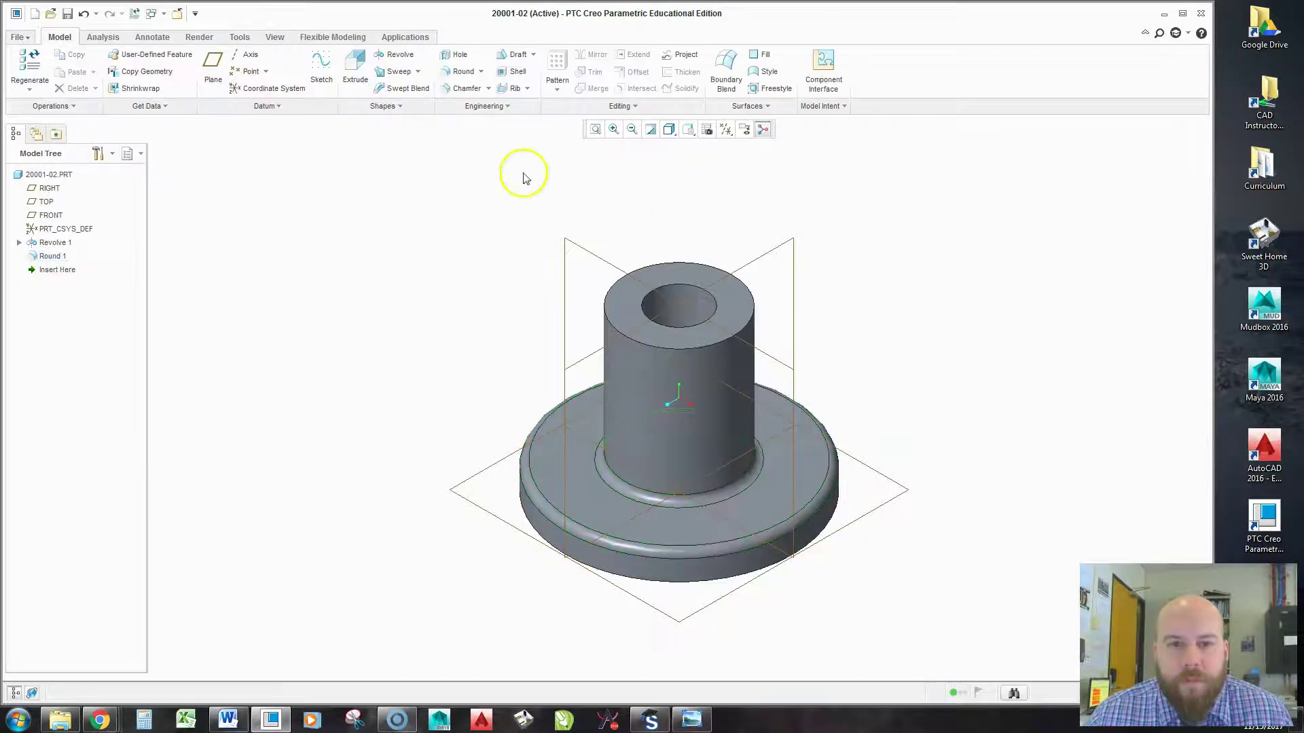
# Start a profile rib with an internal sketch defined on the RIGHT datum plane.
pyautogui.click(527, 89)
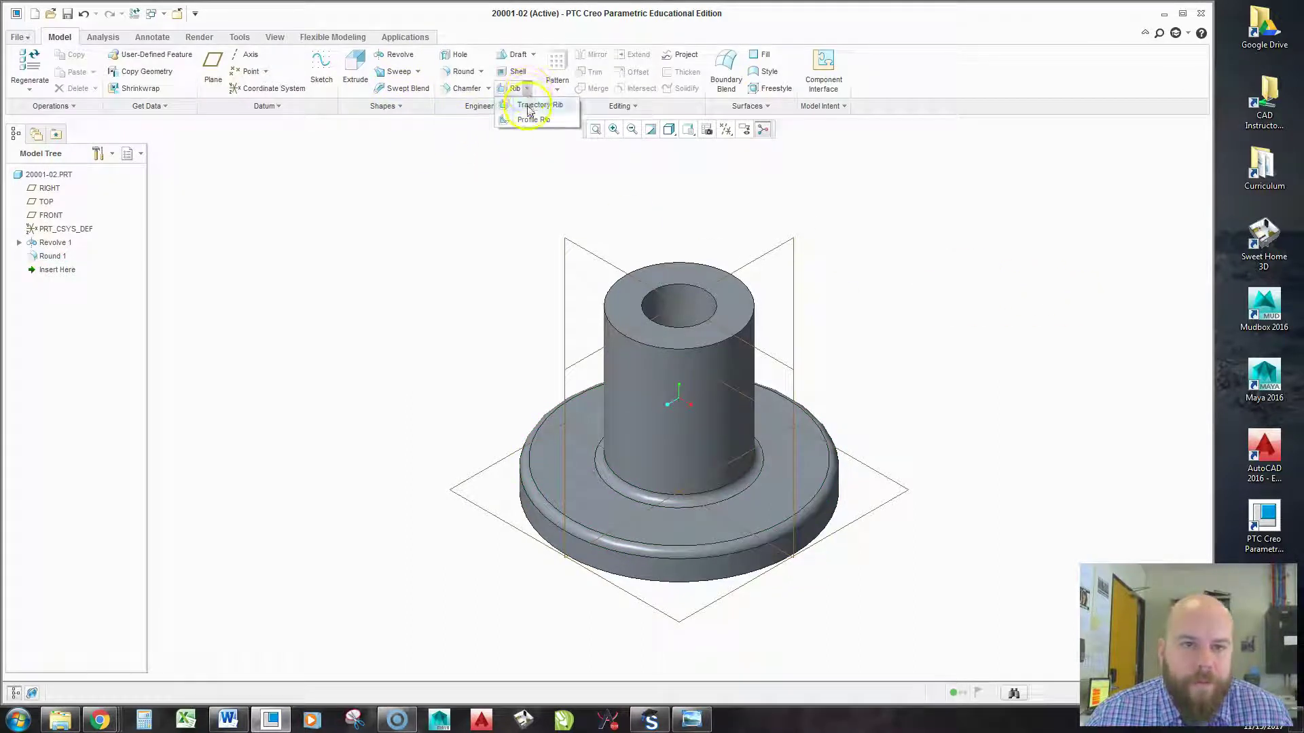
pyautogui.click(529, 120)
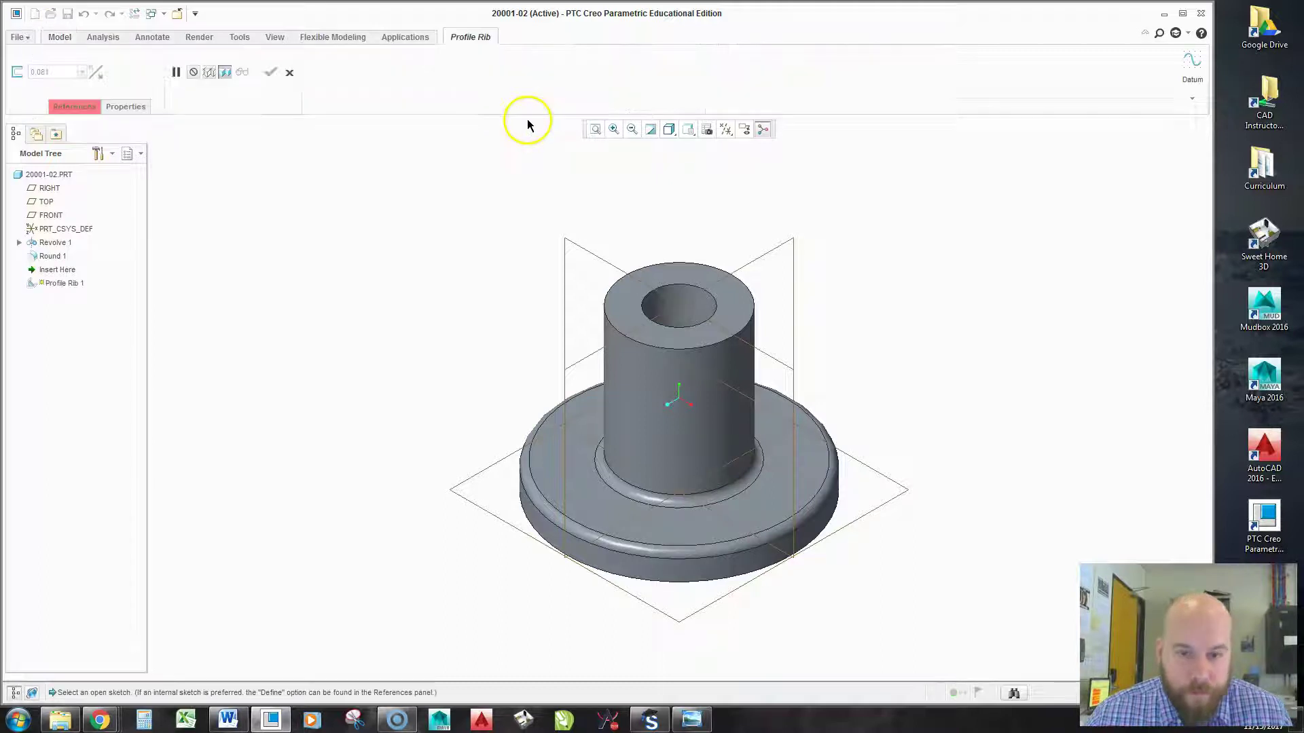
pyautogui.click(75, 109)
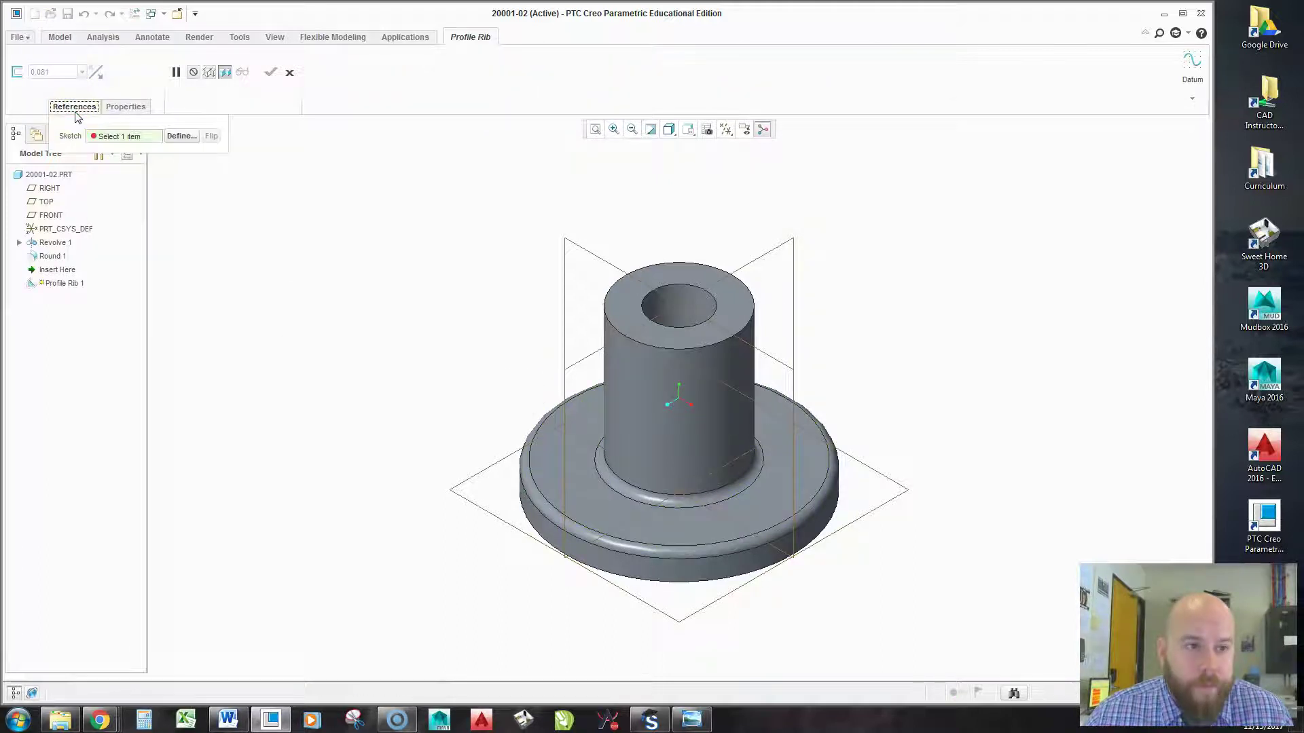
pyautogui.click(181, 137)
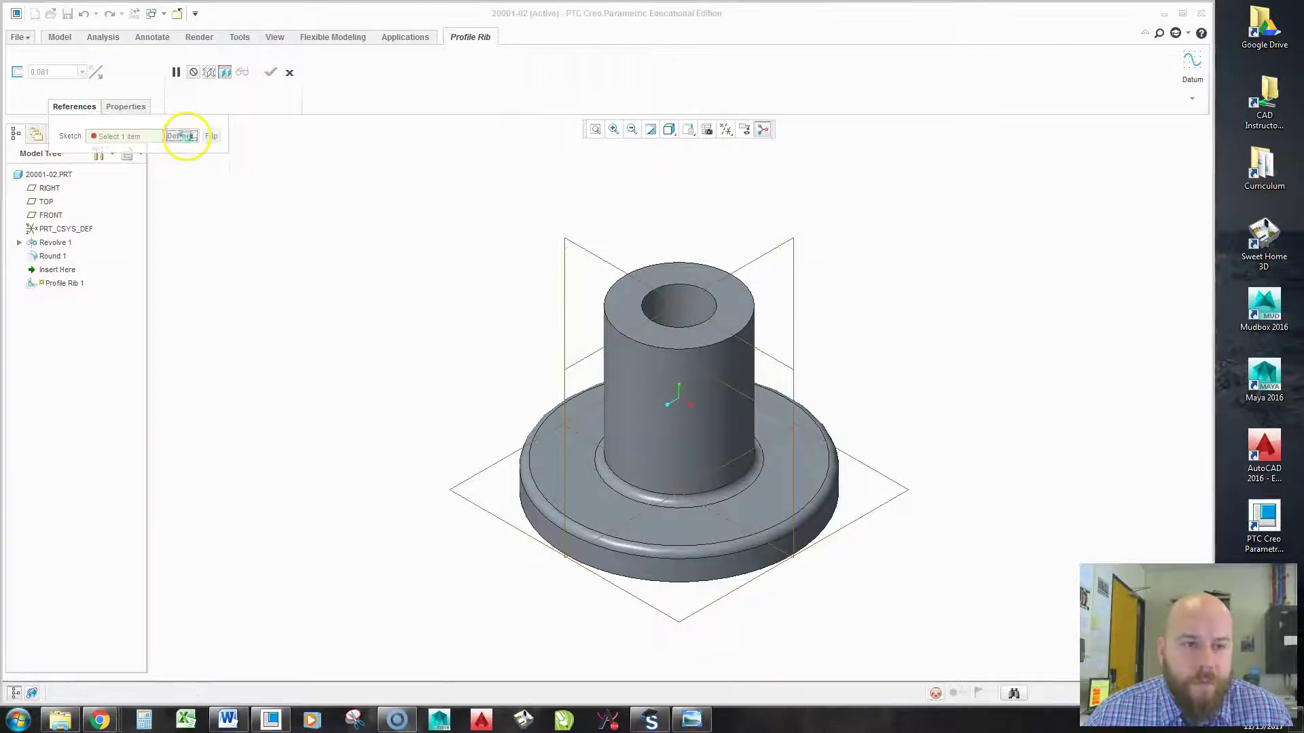
pyautogui.click(581, 365)
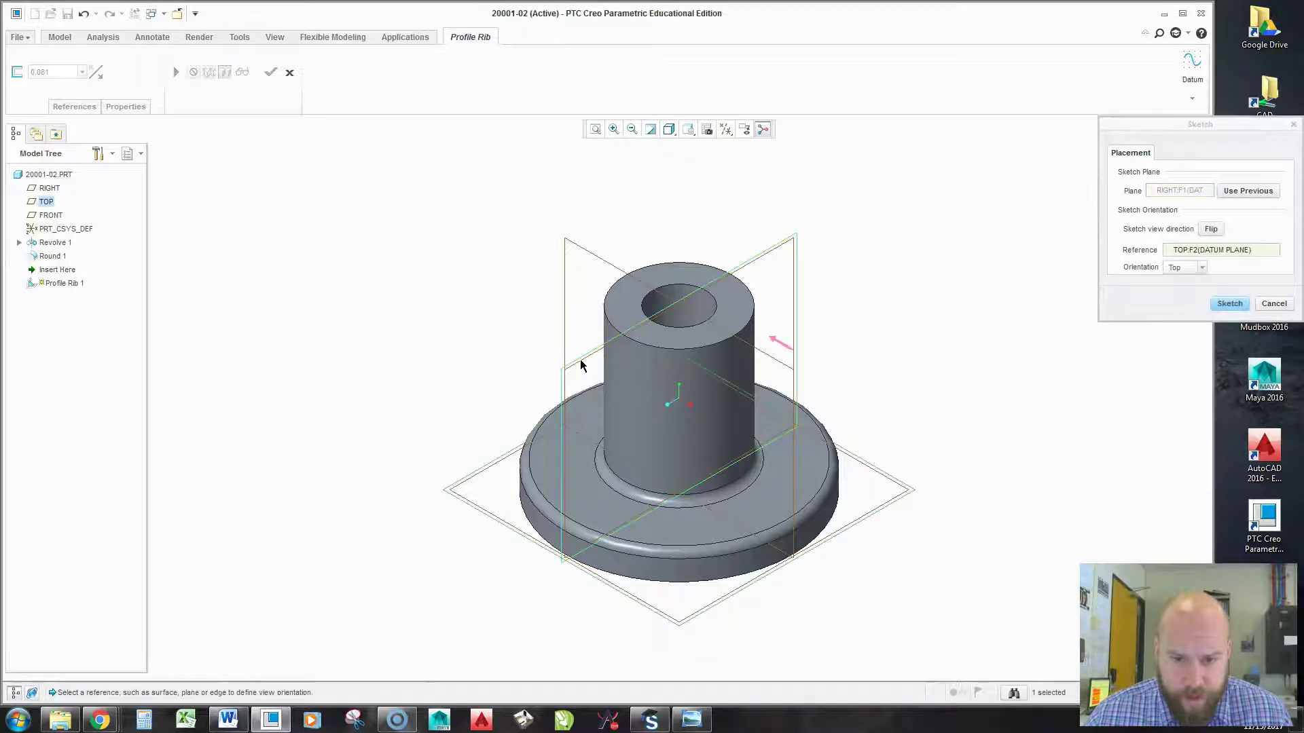
pyautogui.click(1238, 307)
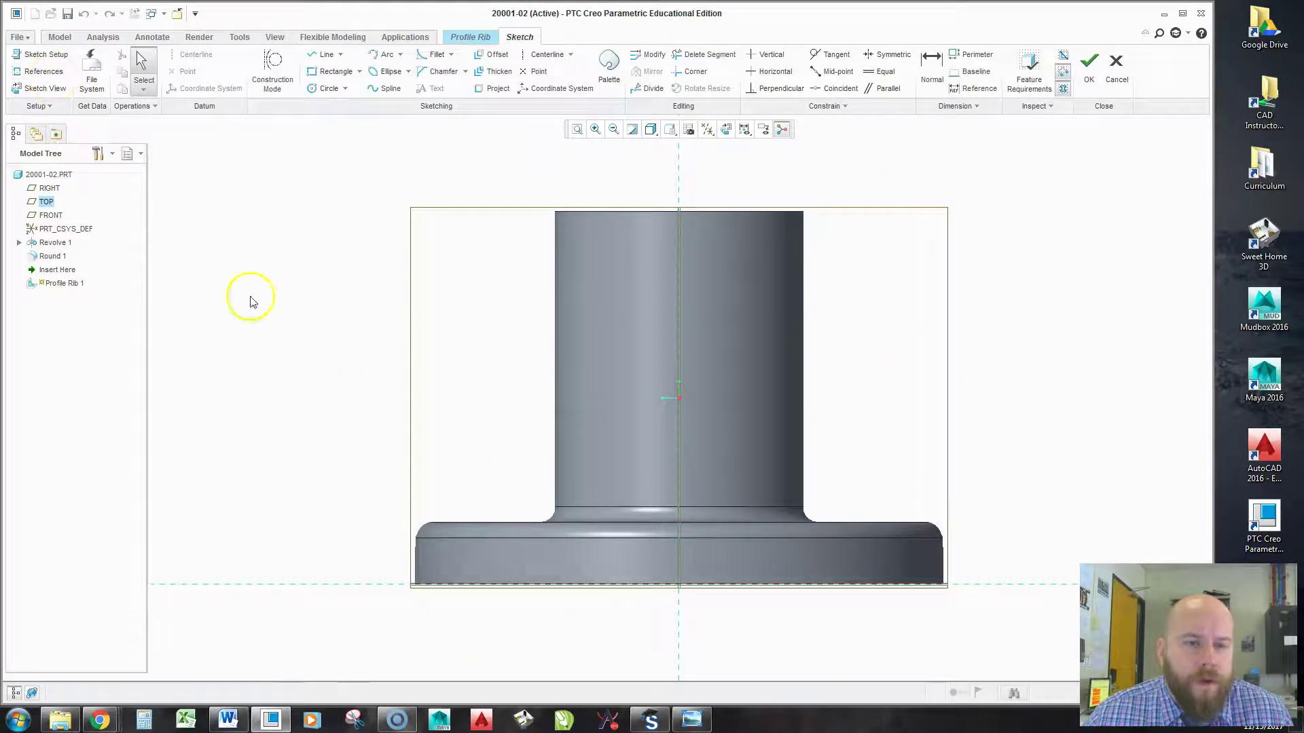
# Add the cylinder side, flange round and flange top surfaces as sketch references.
pyautogui.rightClick(434, 307)
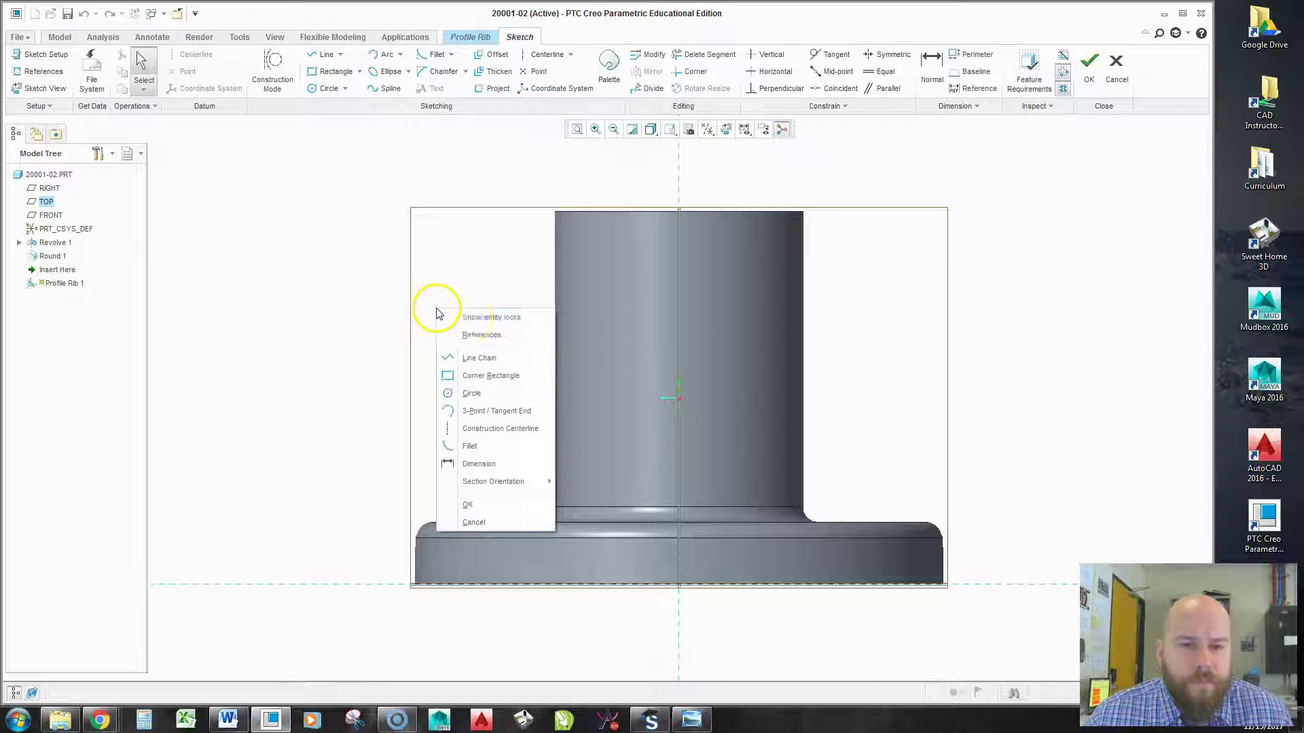
pyautogui.click(484, 336)
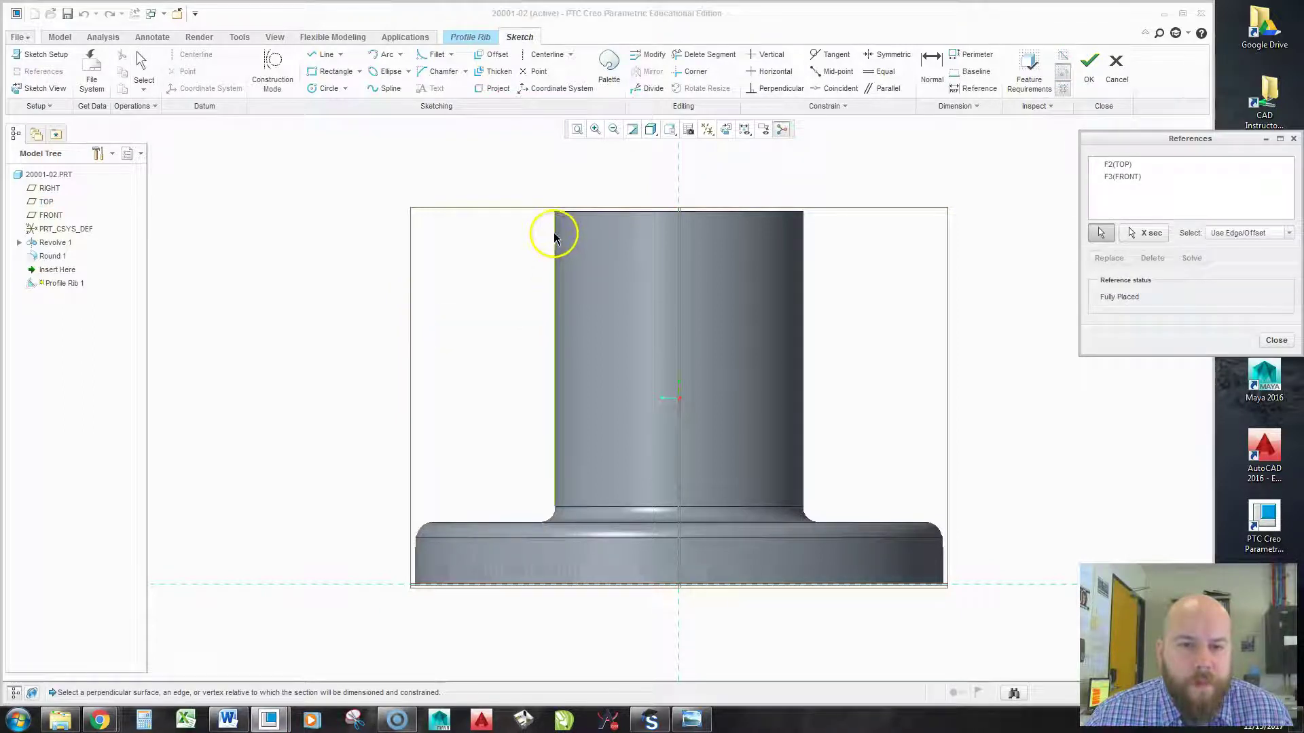
pyautogui.click(597, 210)
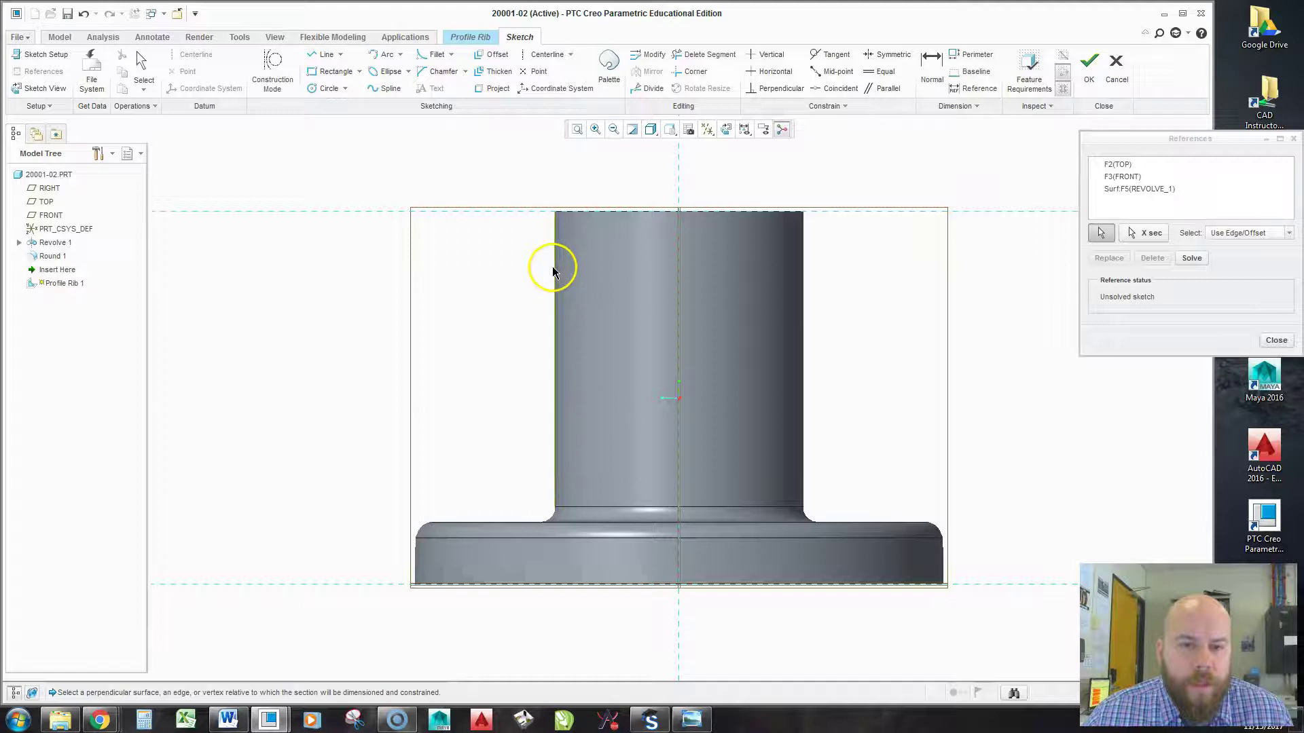
pyautogui.click(422, 531)
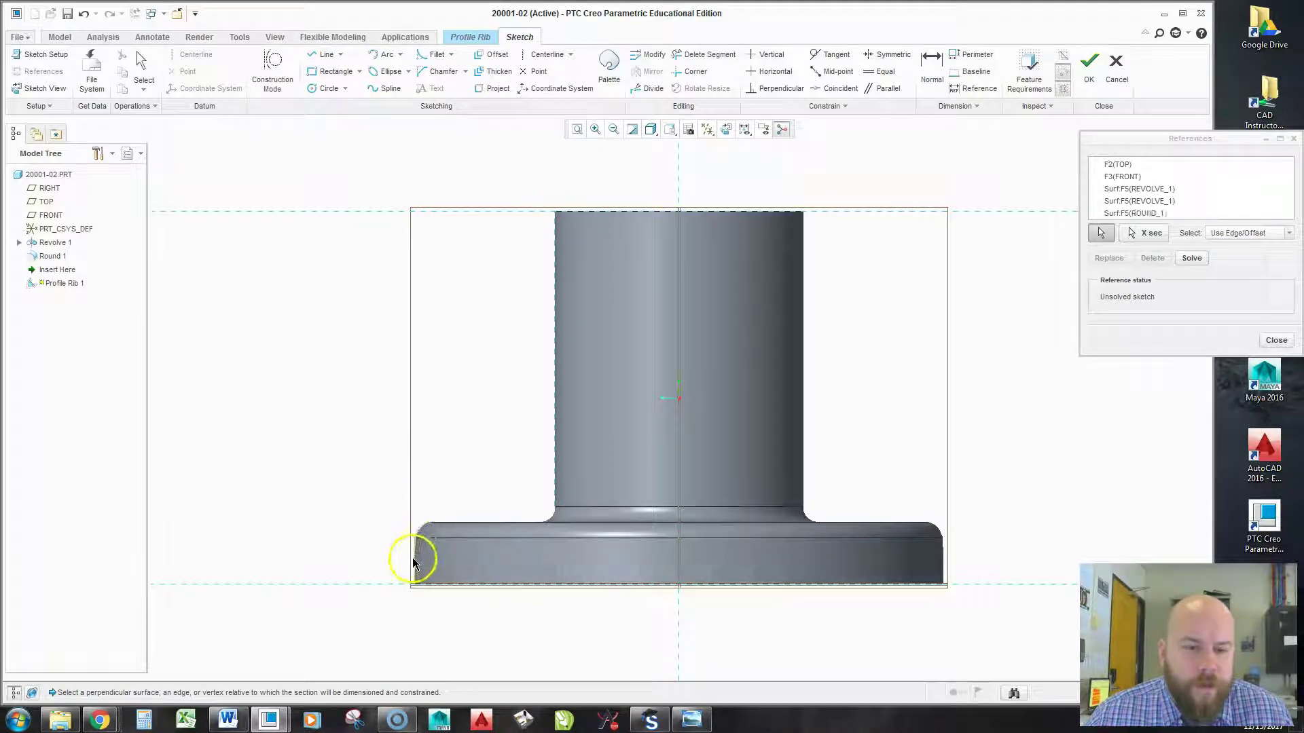
pyautogui.click(443, 533)
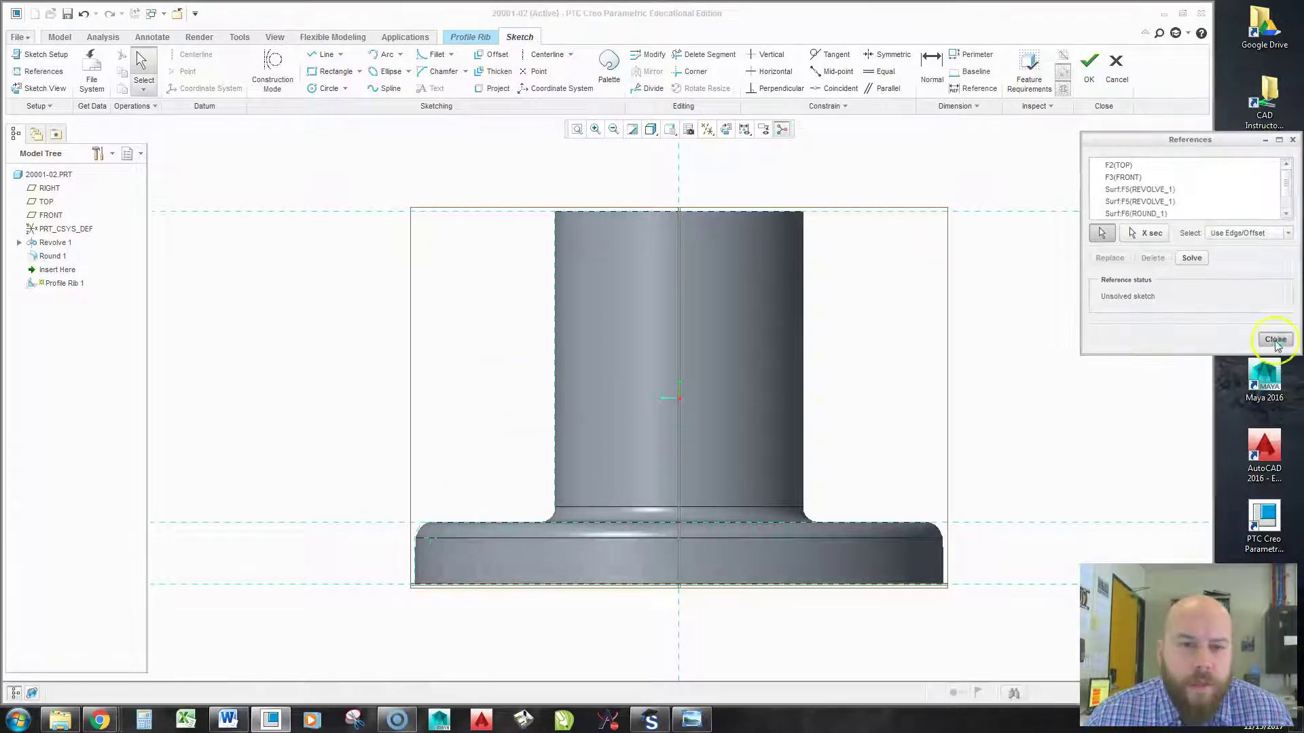
# Sketch the rib's sloped line from the boss's top corner to the flange's outer corner.
pyautogui.click(1277, 341)
pyautogui.click(325, 54)
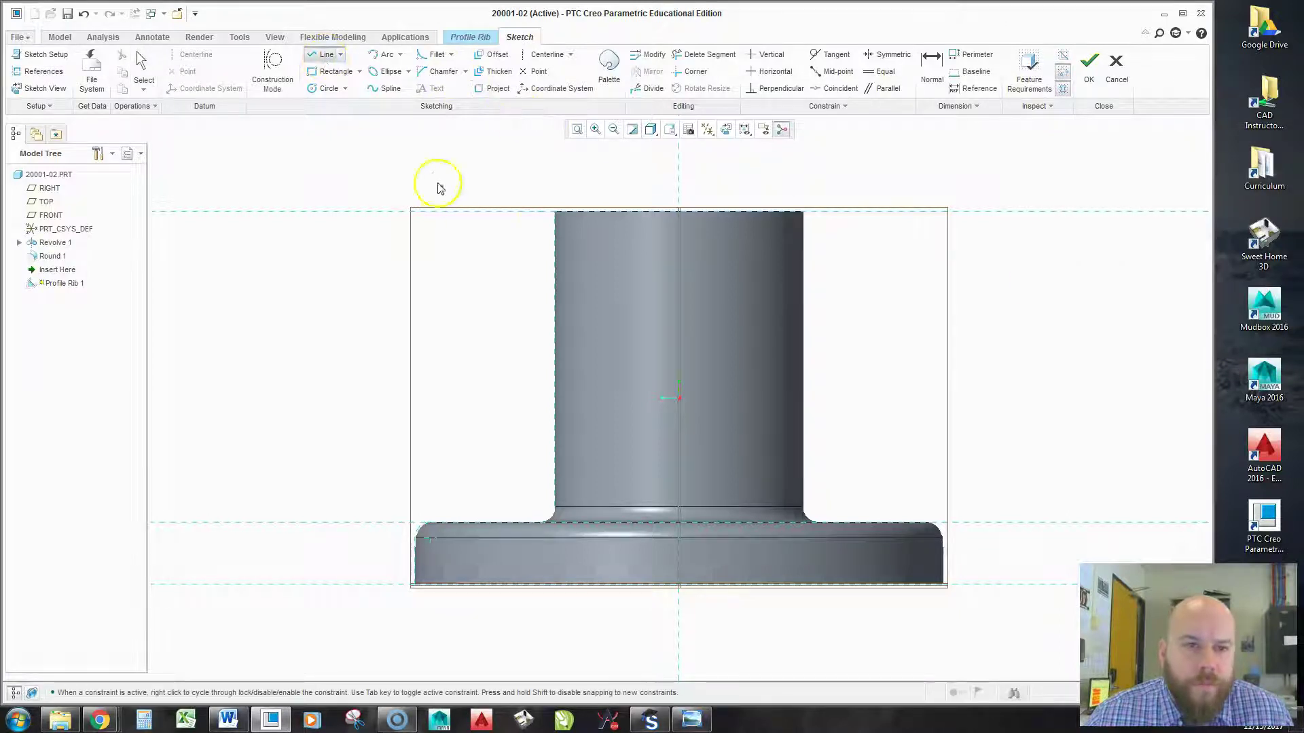
pyautogui.click(555, 212)
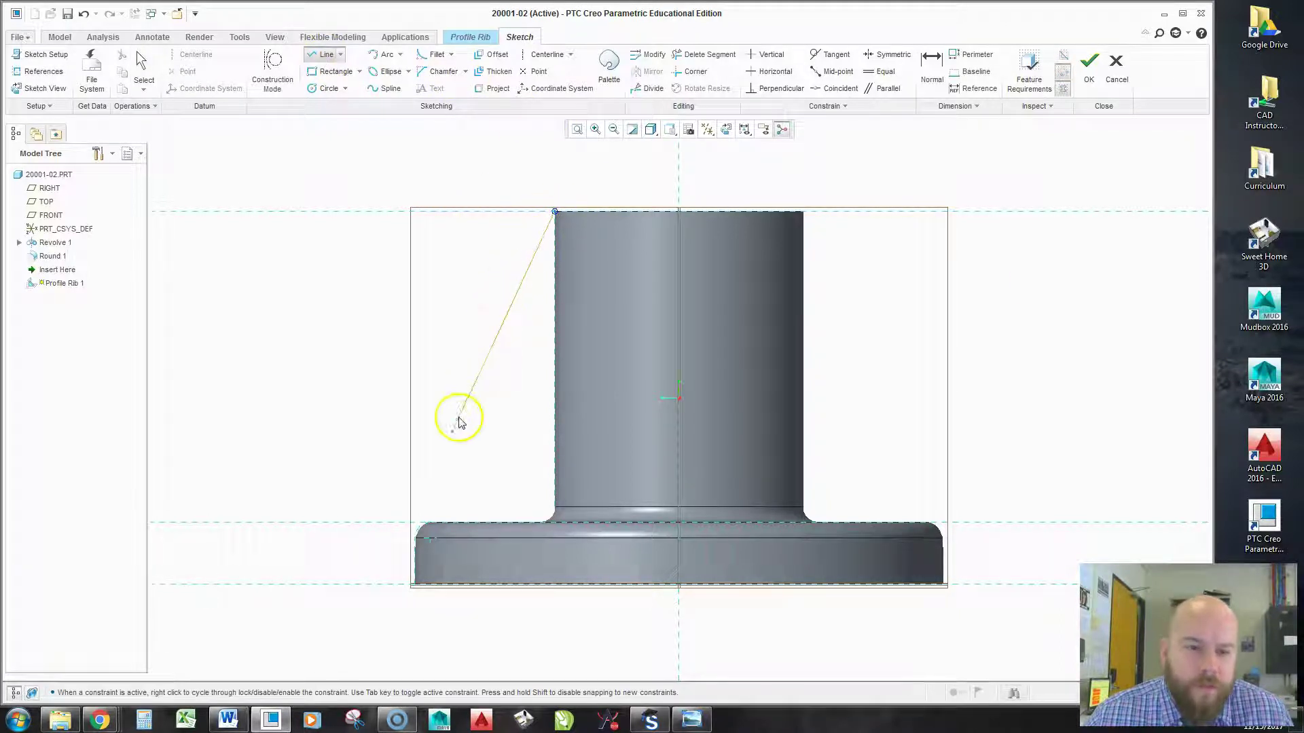
pyautogui.scroll(5, 419, 530)
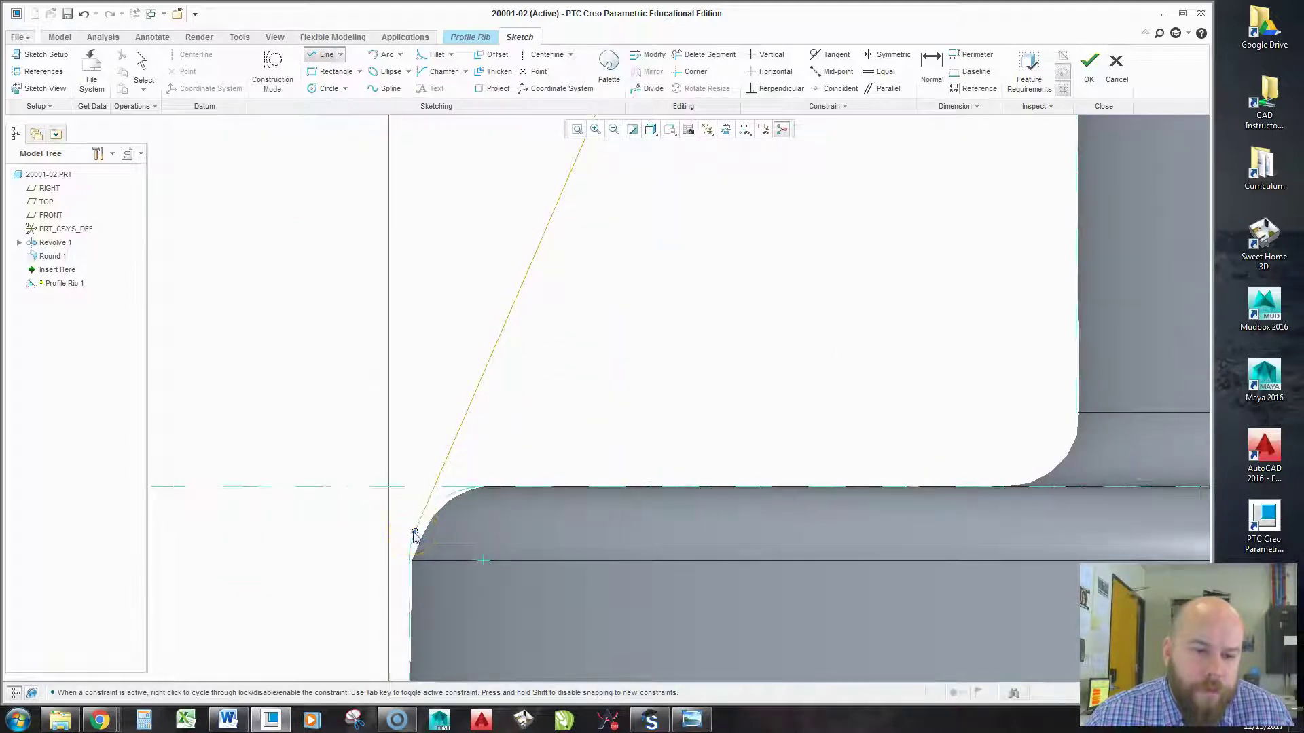
pyautogui.middleClick(502, 413)
pyautogui.middleClick(493, 412)
pyautogui.scroll(-10, 387, 430)
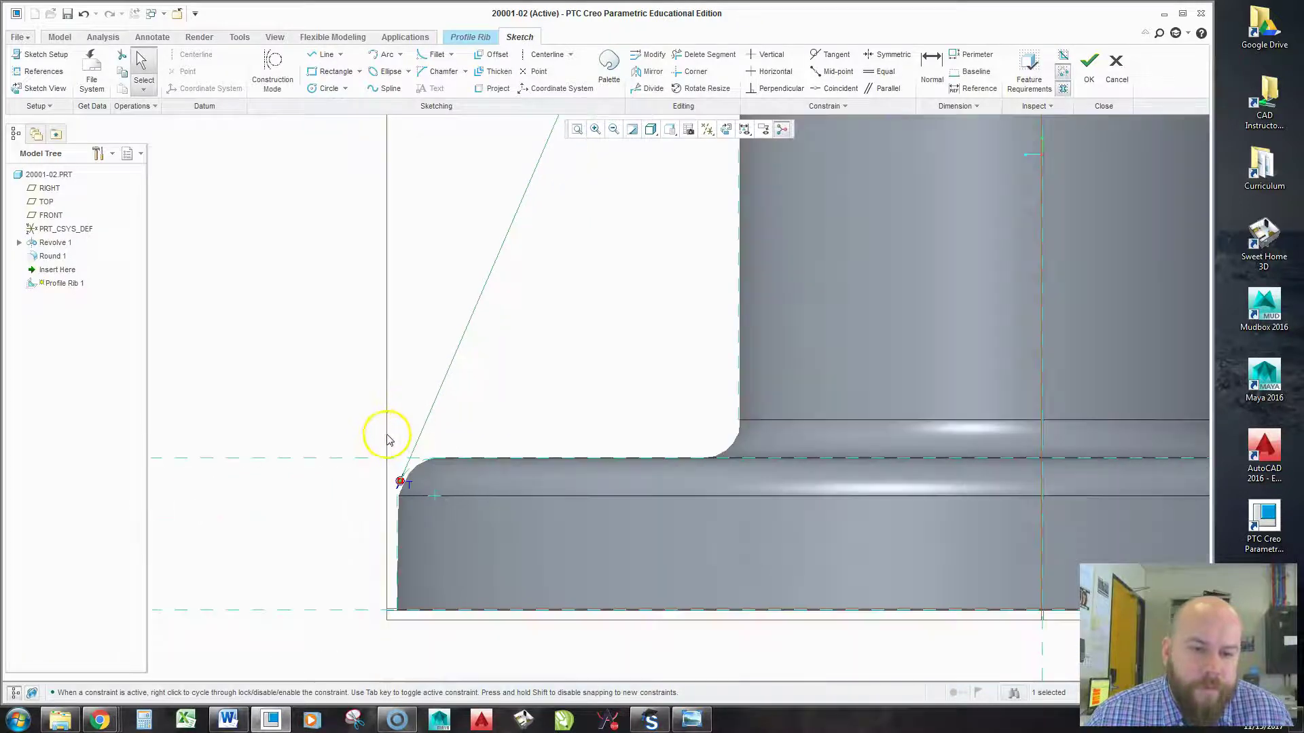
pyautogui.moveTo(552, 413); pyautogui.dragTo(593, 392, button='middle')
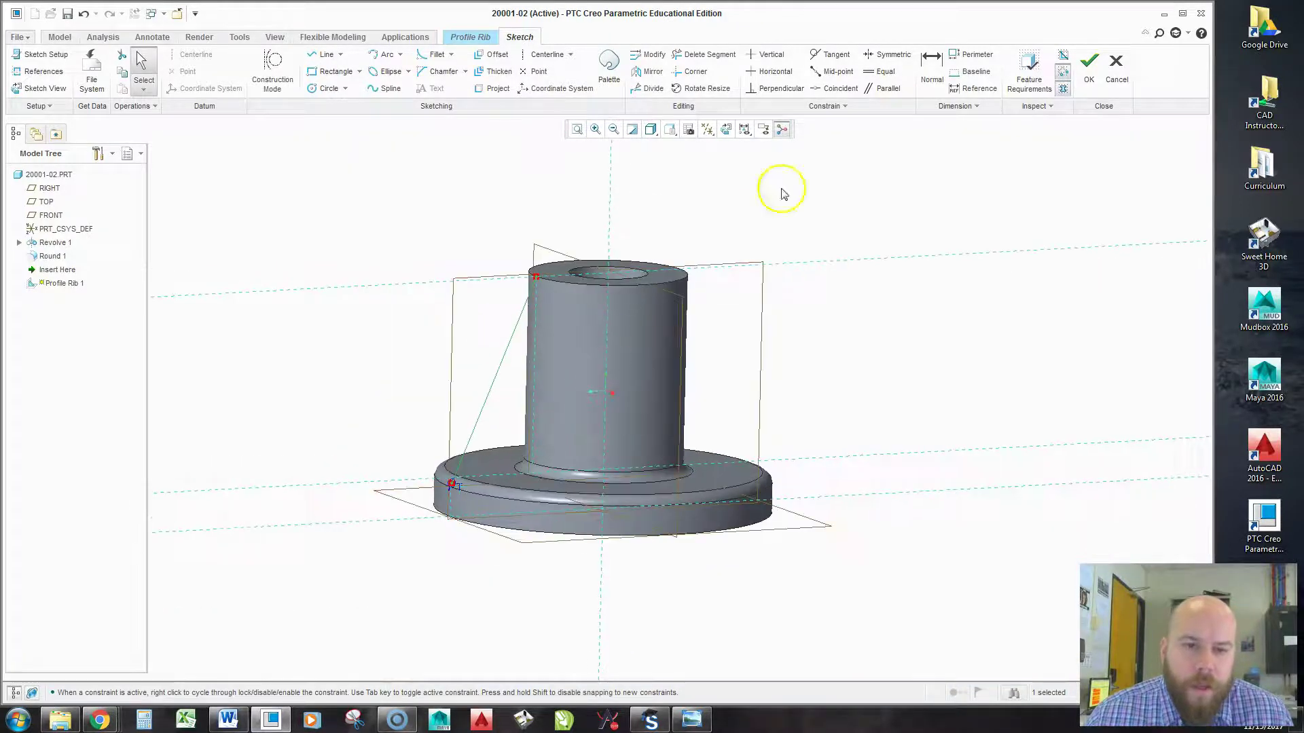
# Accept the rib sketch and flip the rib's material direction to fill toward the boss.
pyautogui.click(1090, 68)
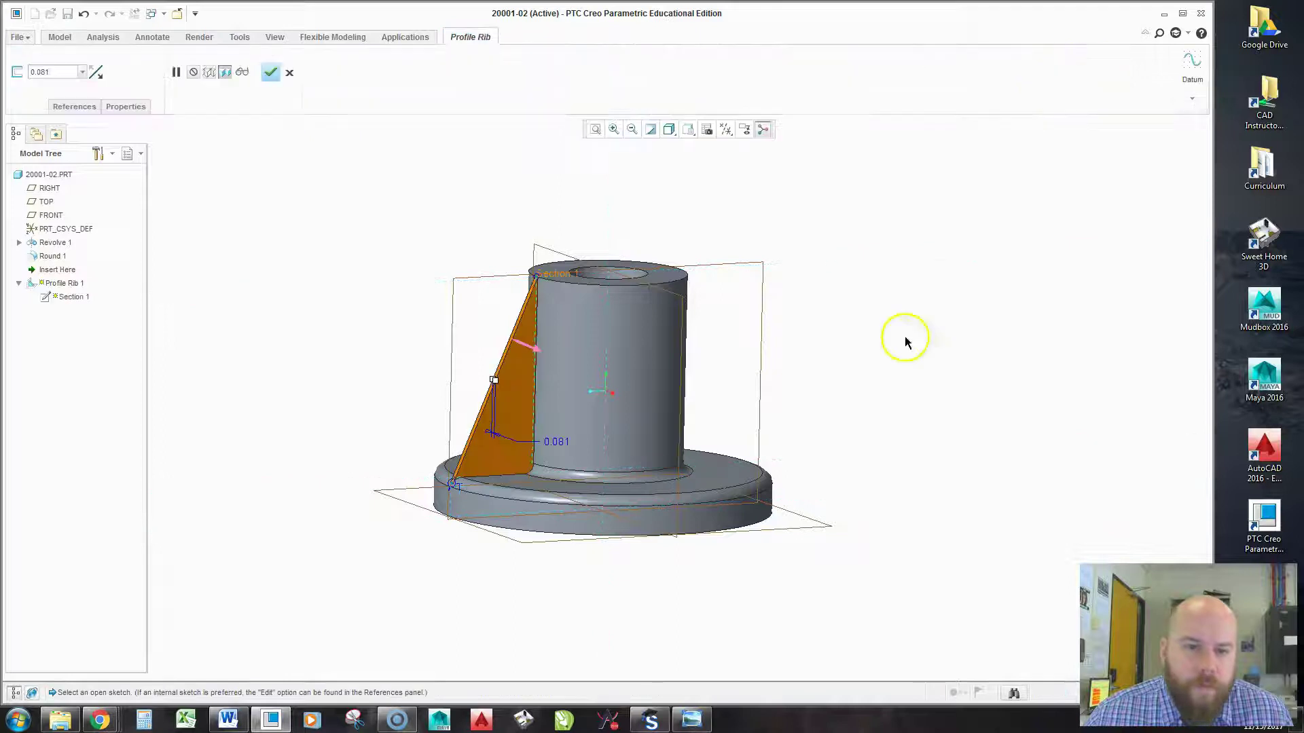
pyautogui.scroll(3, 475, 340)
pyautogui.scroll(2, 522, 327)
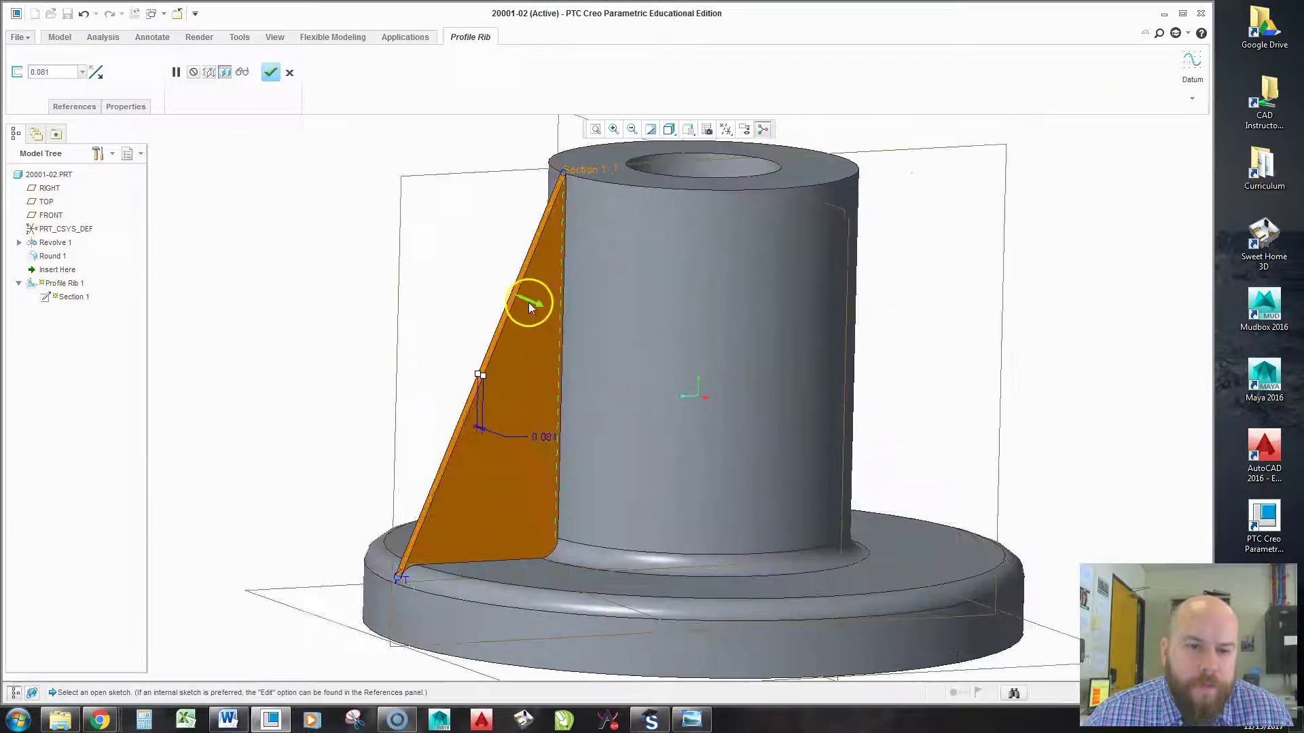
pyautogui.click(528, 298)
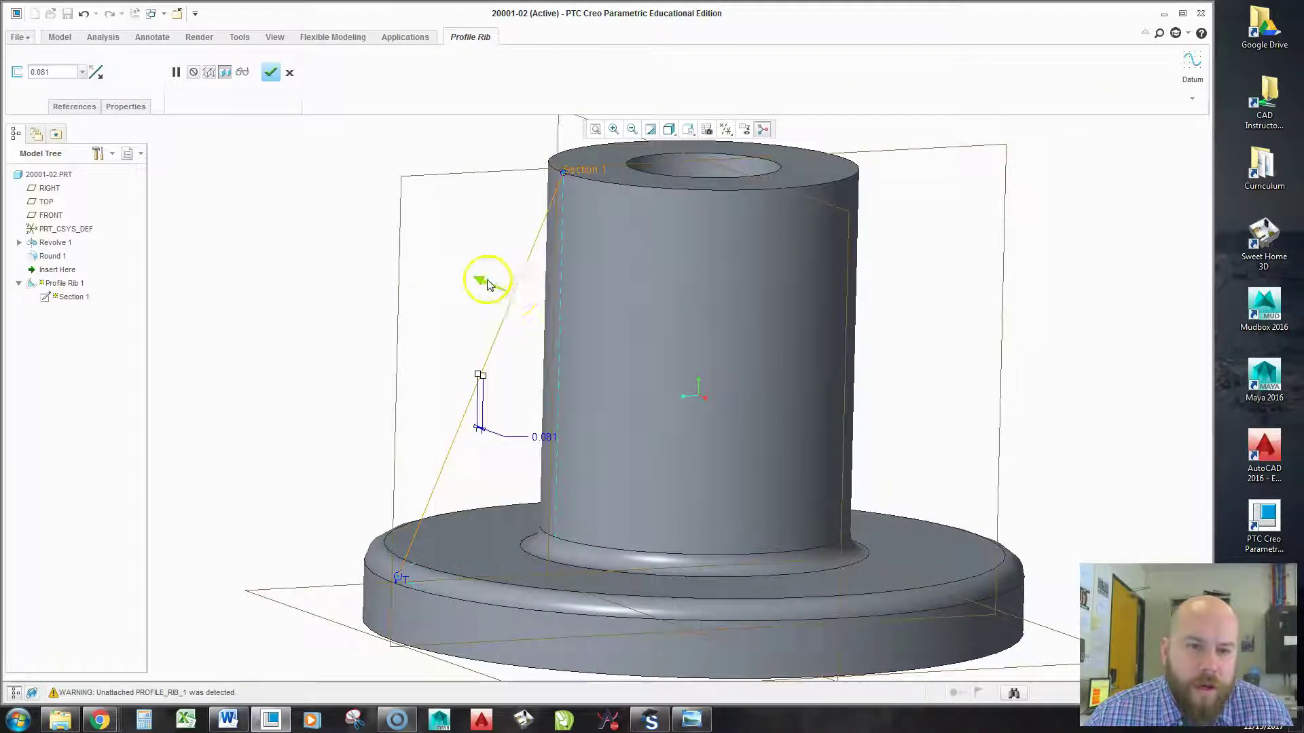
pyautogui.click(537, 303)
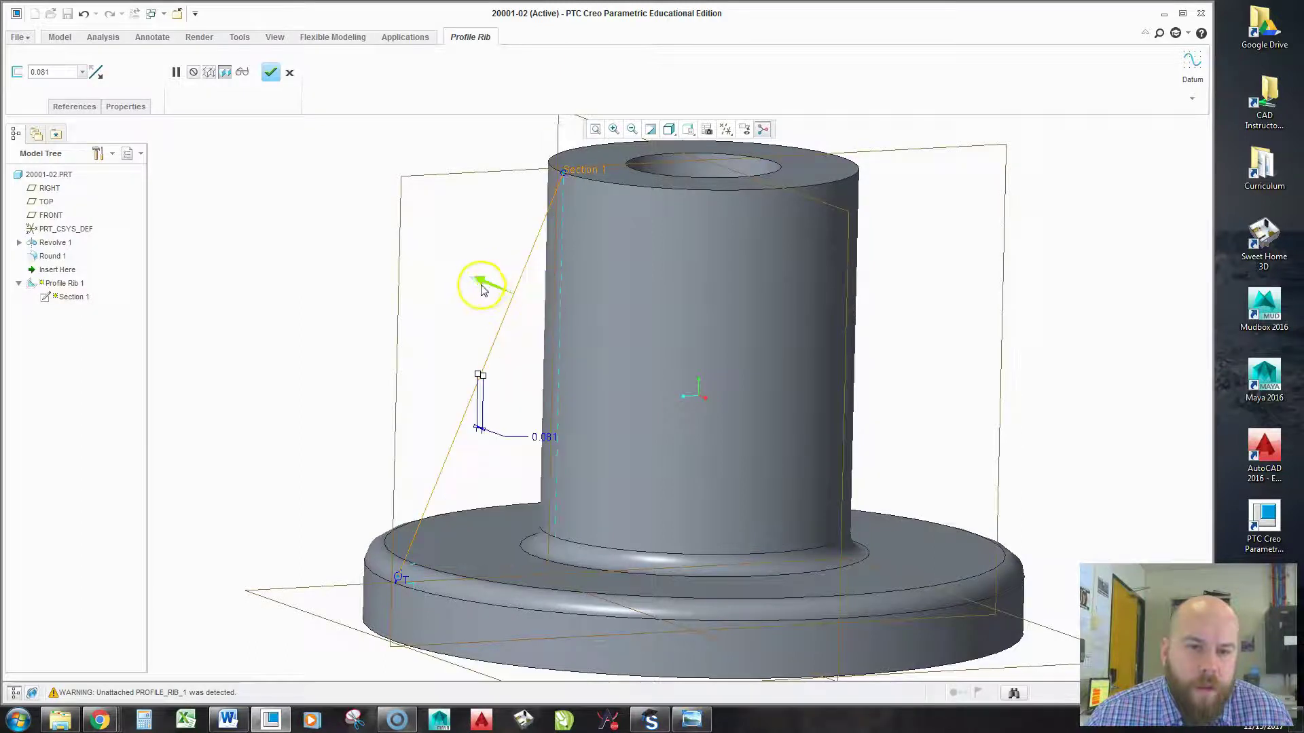
pyautogui.click(486, 288)
pyautogui.click(523, 299)
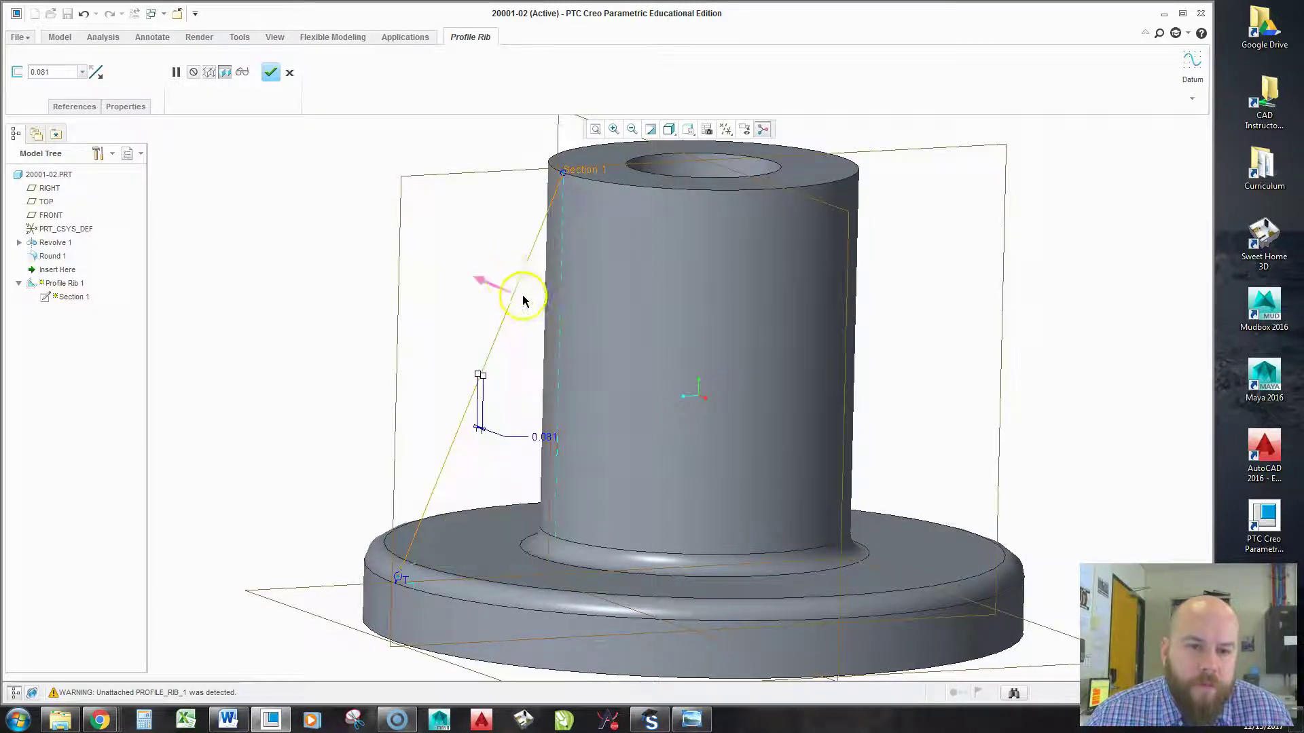
pyautogui.scroll(-4, 844, 451)
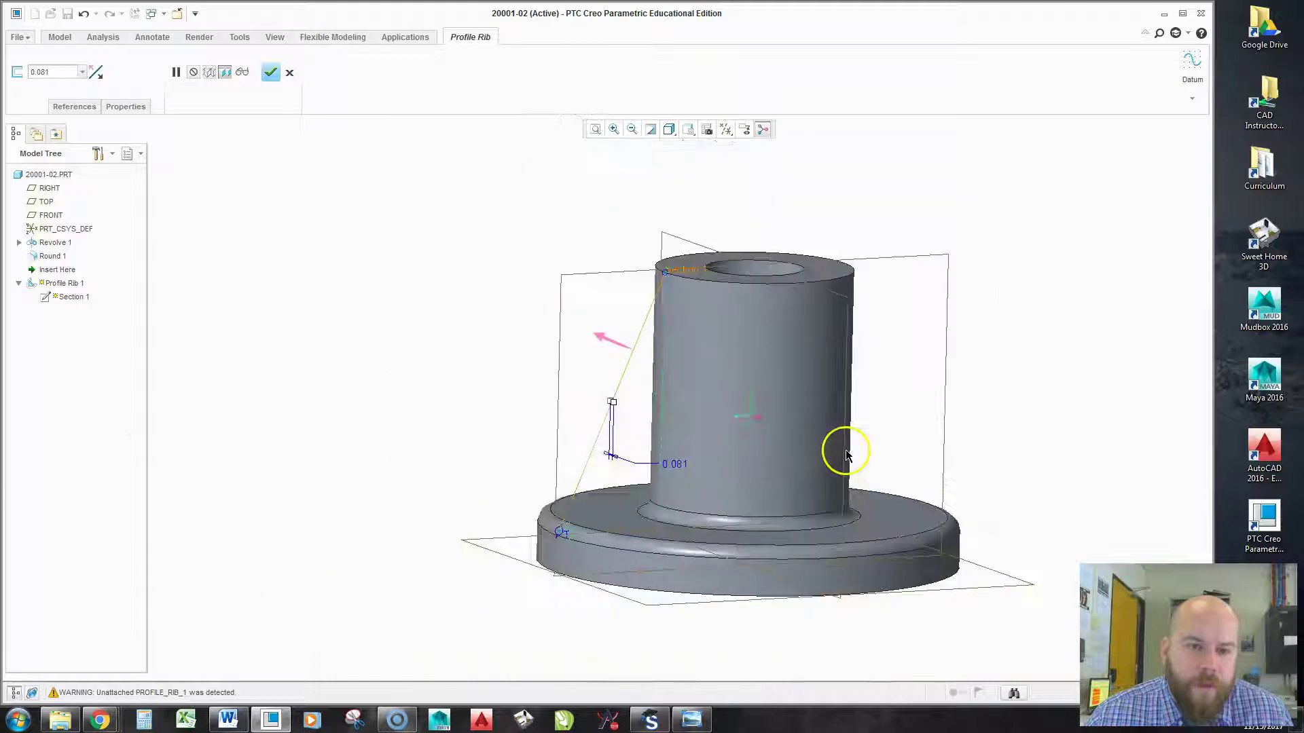
pyautogui.scroll(4, 668, 464)
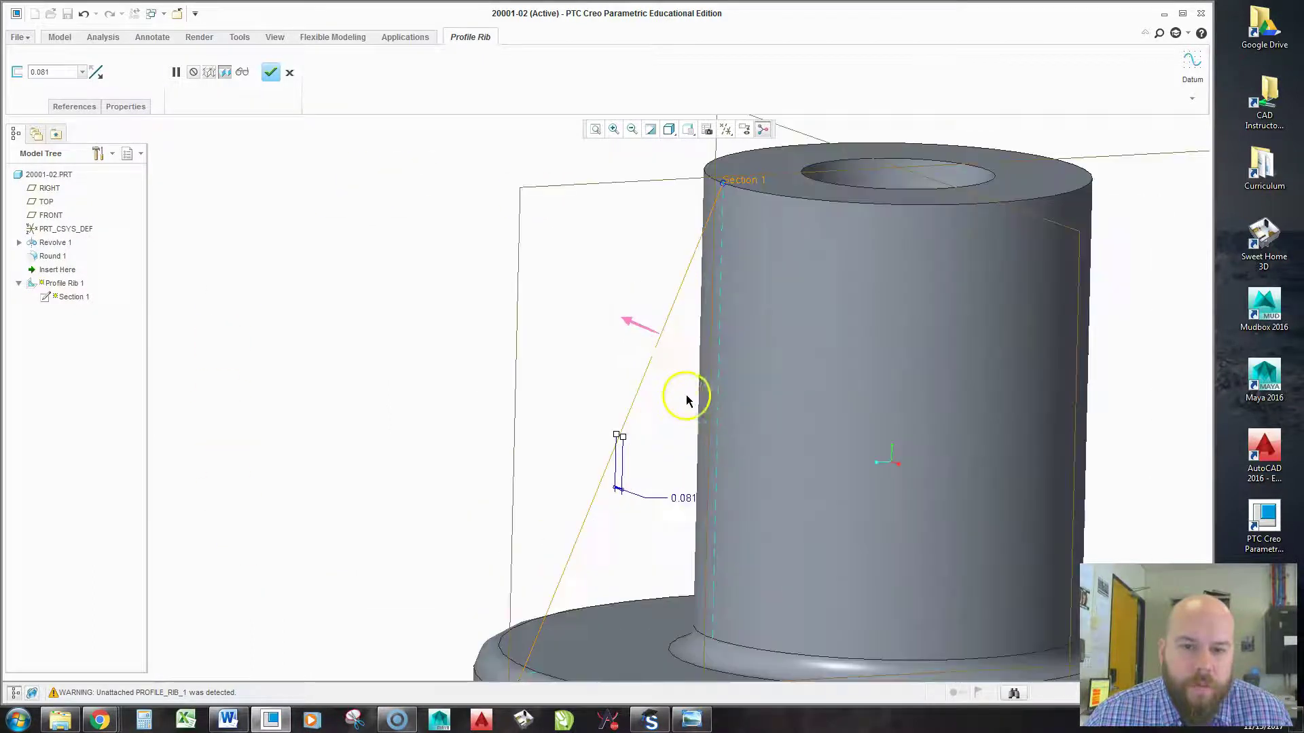
pyautogui.click(638, 318)
pyautogui.scroll(-3, 570, 294)
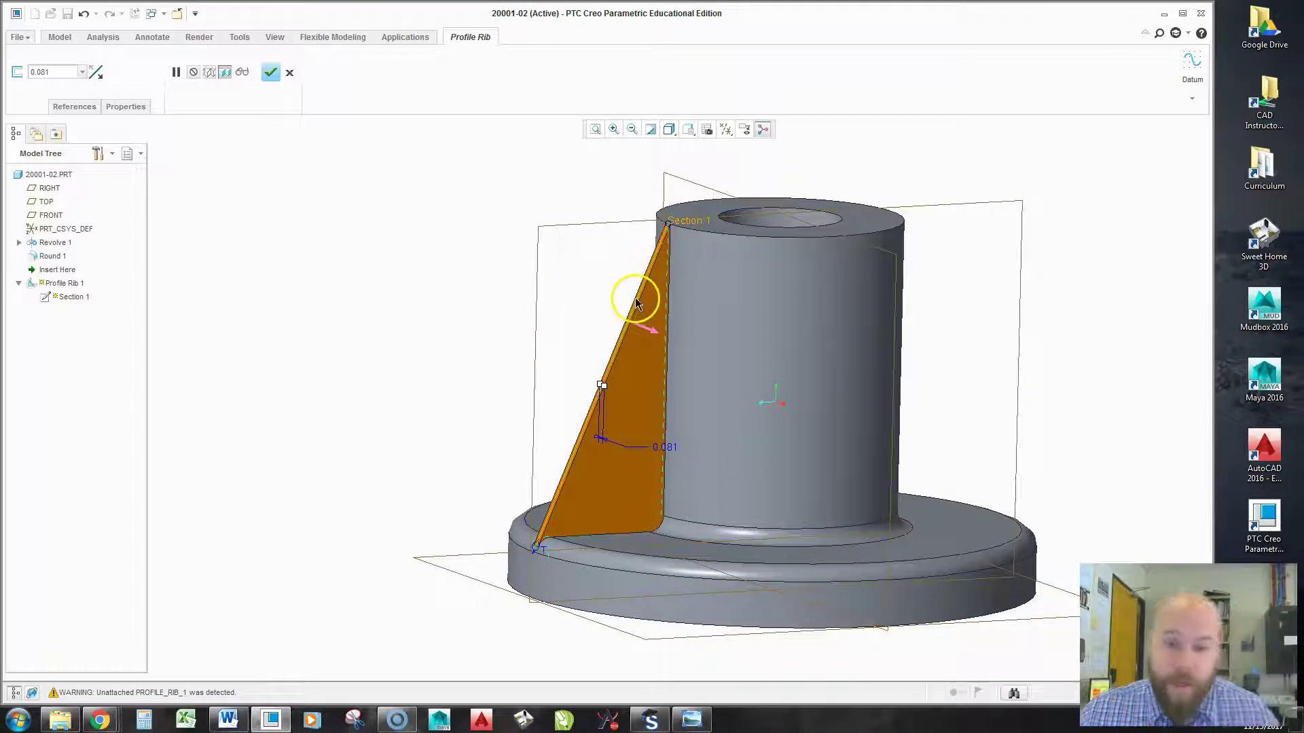
pyautogui.moveTo(707, 364); pyautogui.dragTo(778, 377, button='middle')
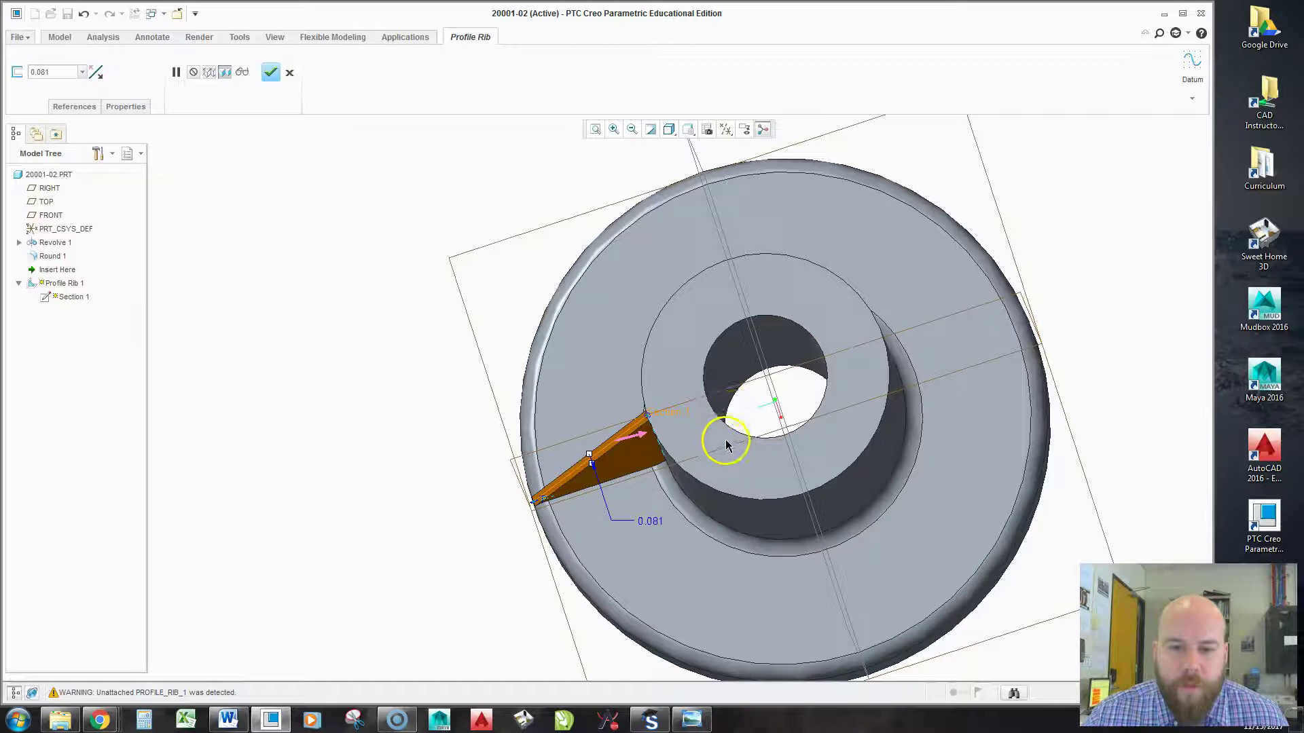
pyautogui.moveTo(725, 437); pyautogui.dragTo(652, 428, button='middle')
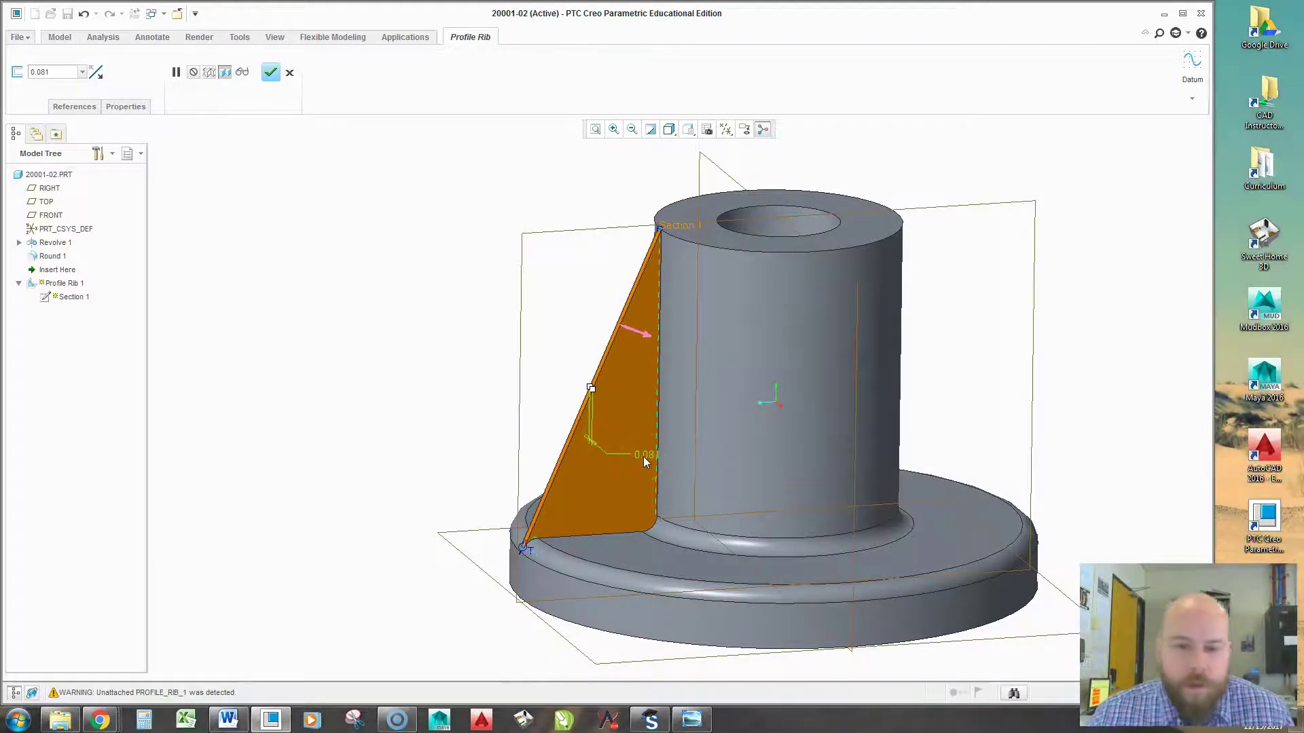
# Set the rib thickness to 0.375 and complete Profile Rib 1.
pyautogui.doubleClick(643, 459)
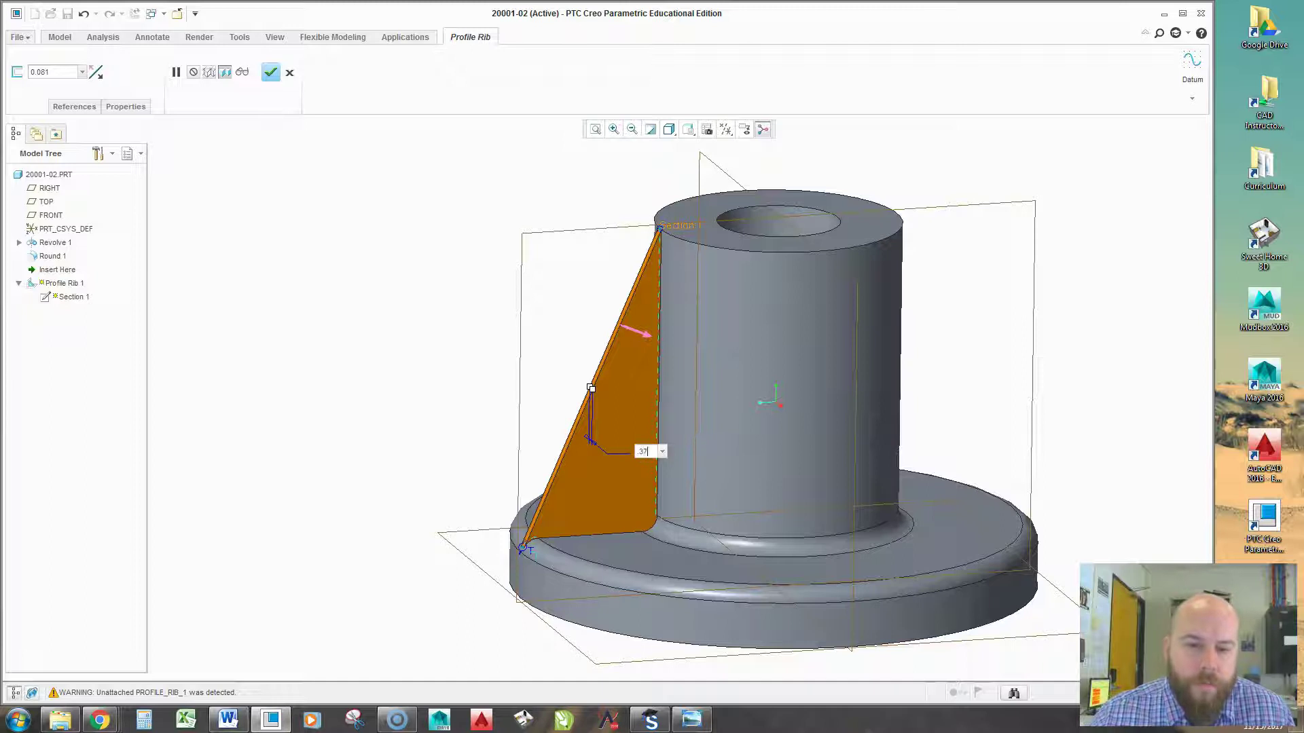
pyautogui.write('.375')
pyautogui.press('Return')
pyautogui.moveTo(671, 427); pyautogui.dragTo(710, 449, button='middle')
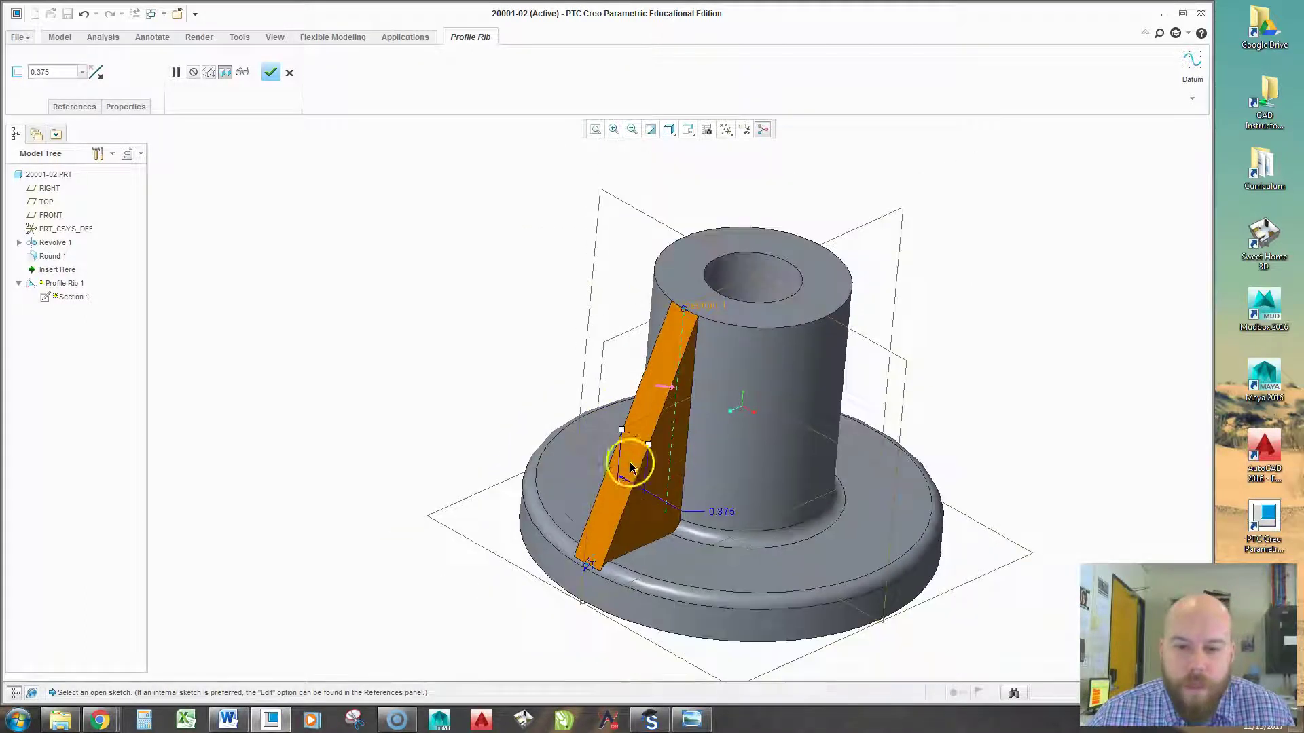
pyautogui.middleClick(402, 405)
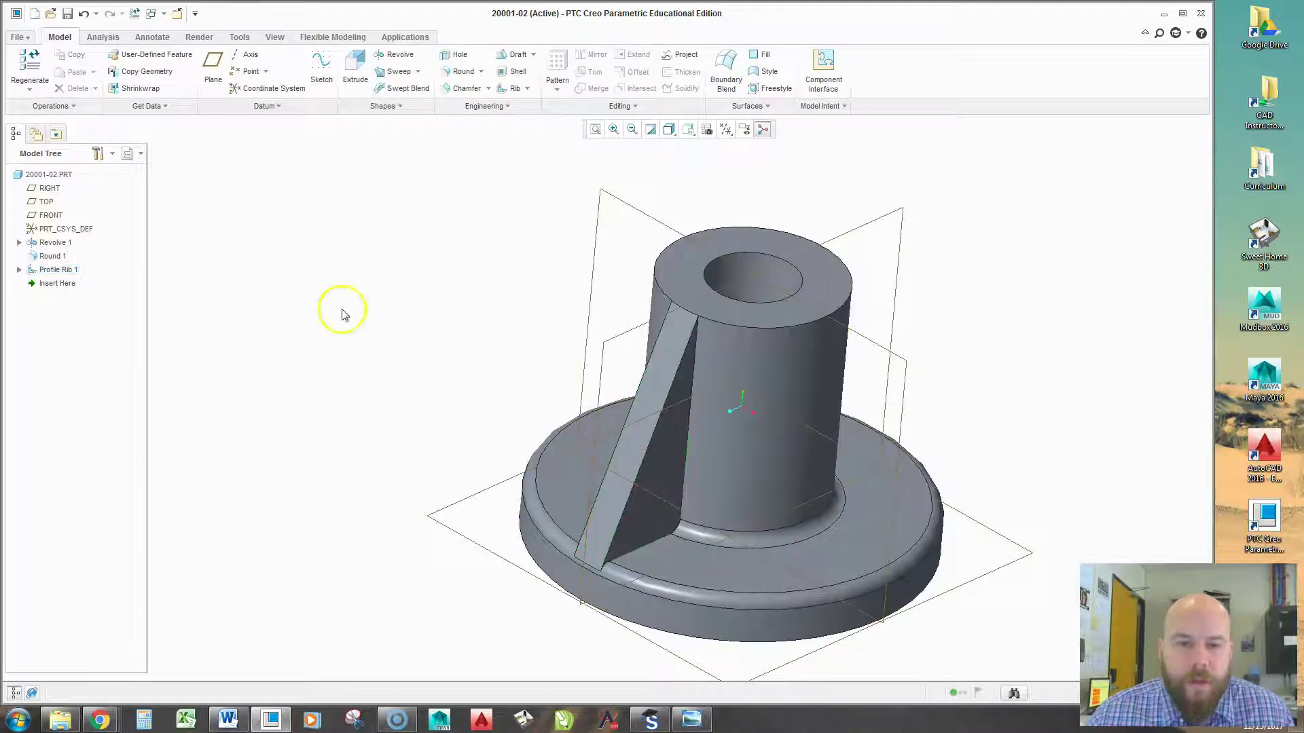
# Save part 20001-02 and bring the Photo Viewer drawing sheet back up.
pyautogui.moveTo(405, 384)
pyautogui.mouseDown(button='middle')
pyautogui.moveTo(447, 359)
pyautogui.moveTo(373, 340)
pyautogui.moveTo(495, 349)
pyautogui.moveTo(556, 390)
pyautogui.moveTo(422, 389)
pyautogui.mouseUp(button='middle')
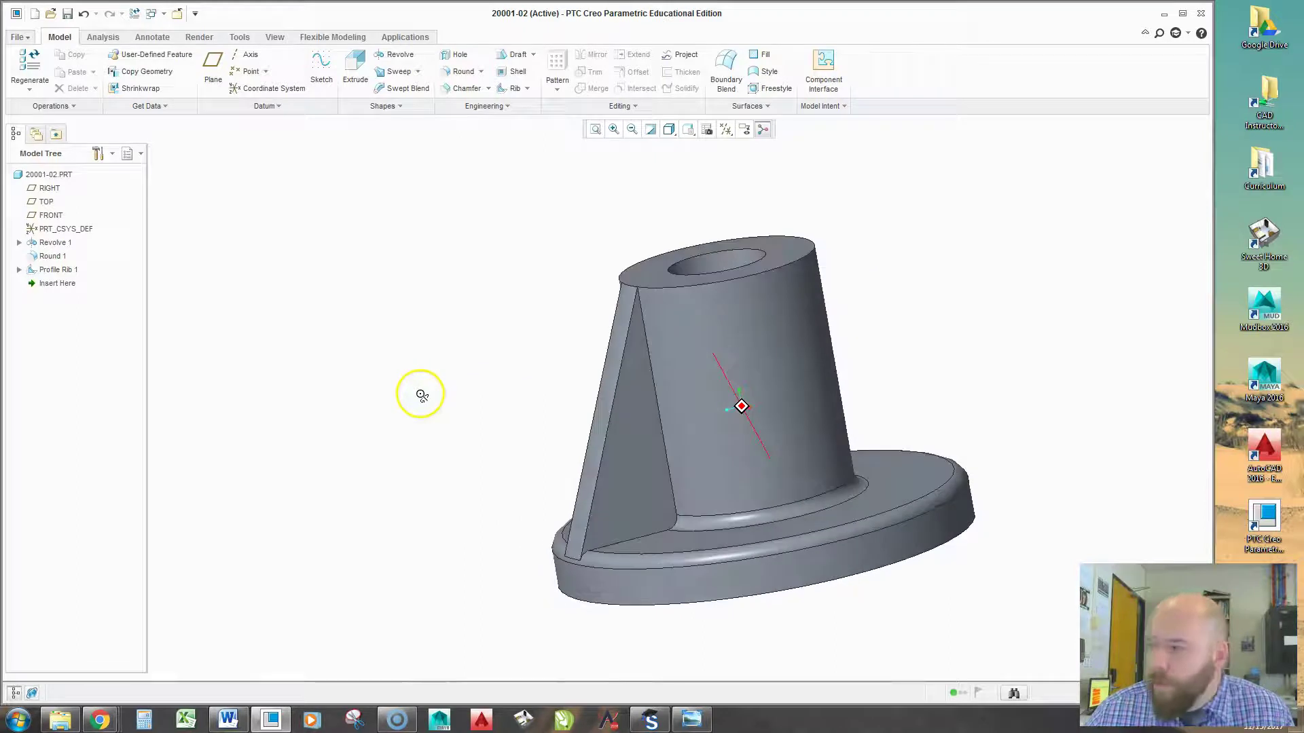
pyautogui.scroll(-1, 423, 363)
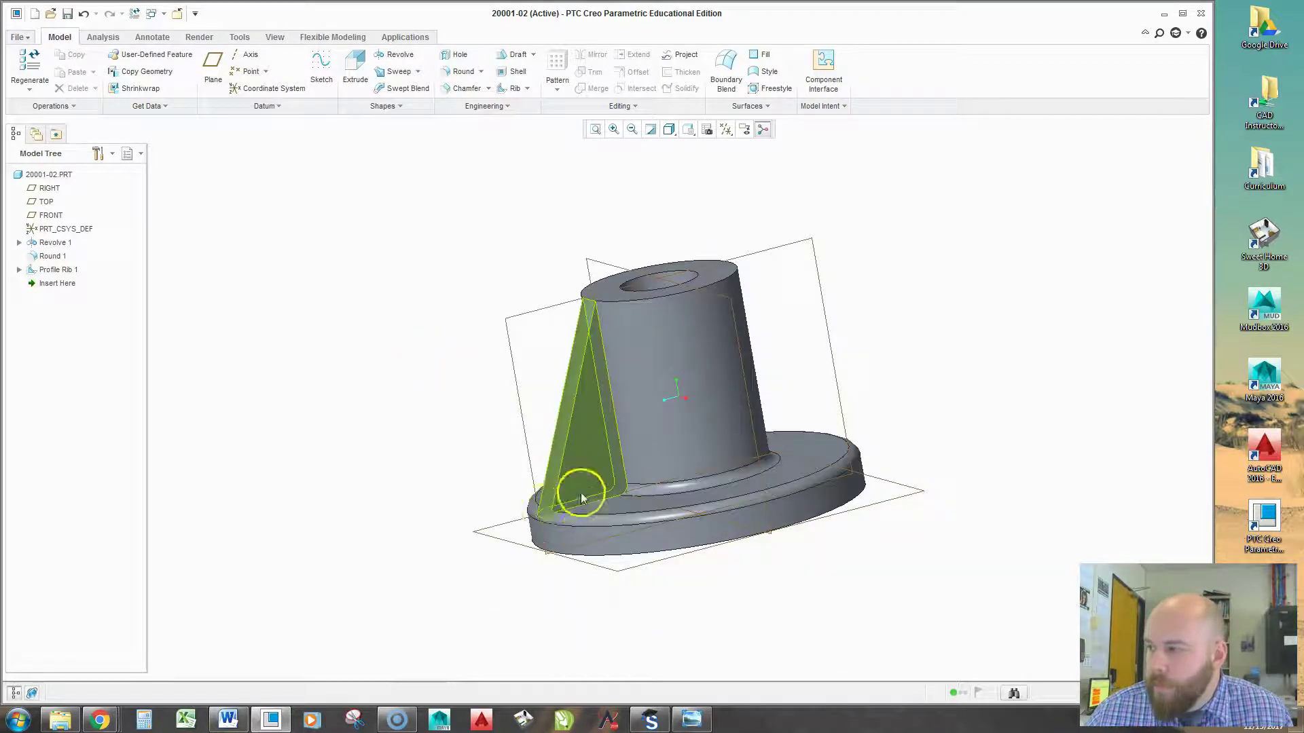
pyautogui.moveTo(573, 548); pyautogui.dragTo(686, 568, button='middle')
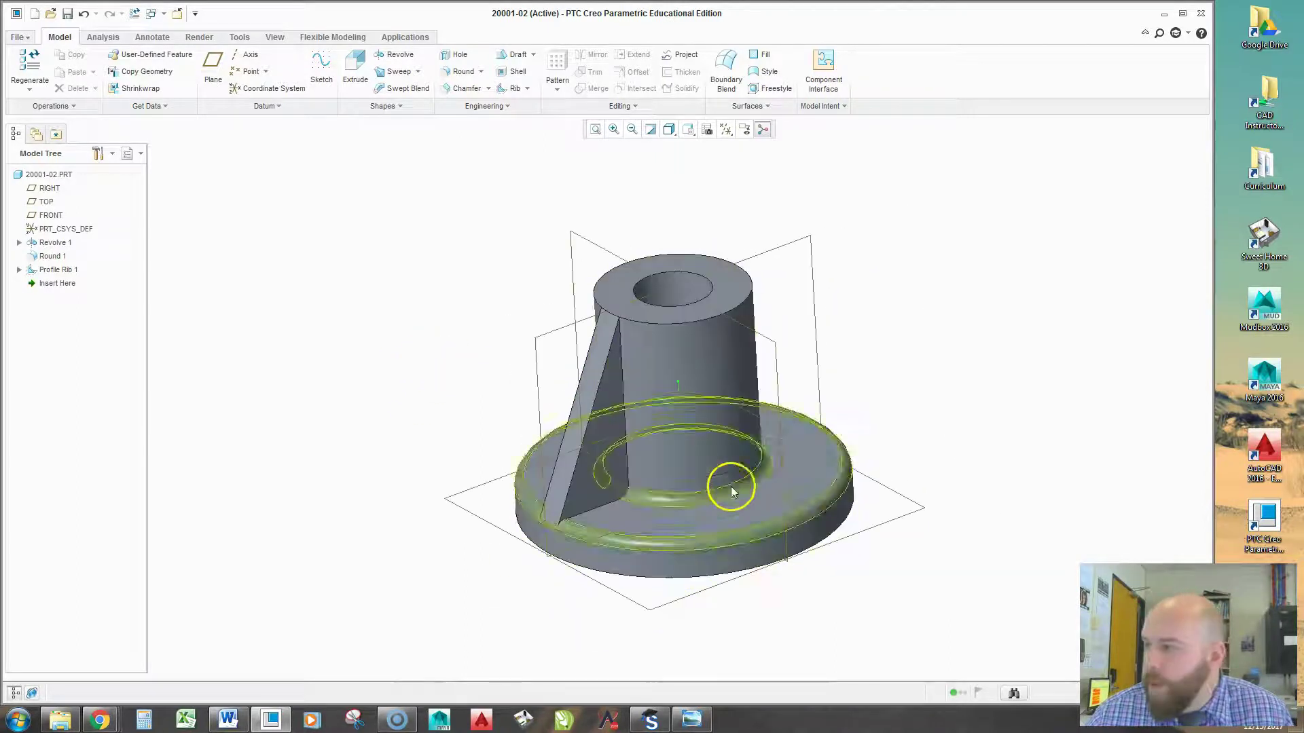
pyautogui.click(68, 14)
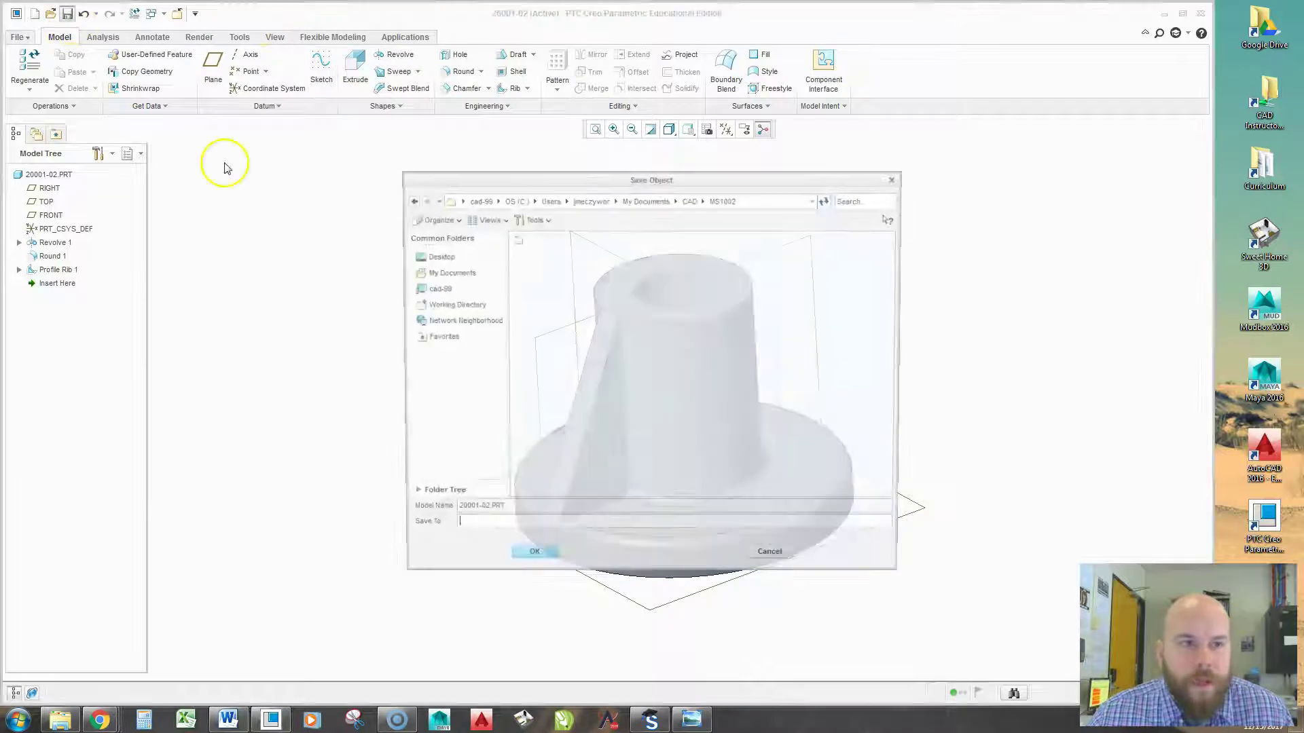
pyautogui.press('Return')
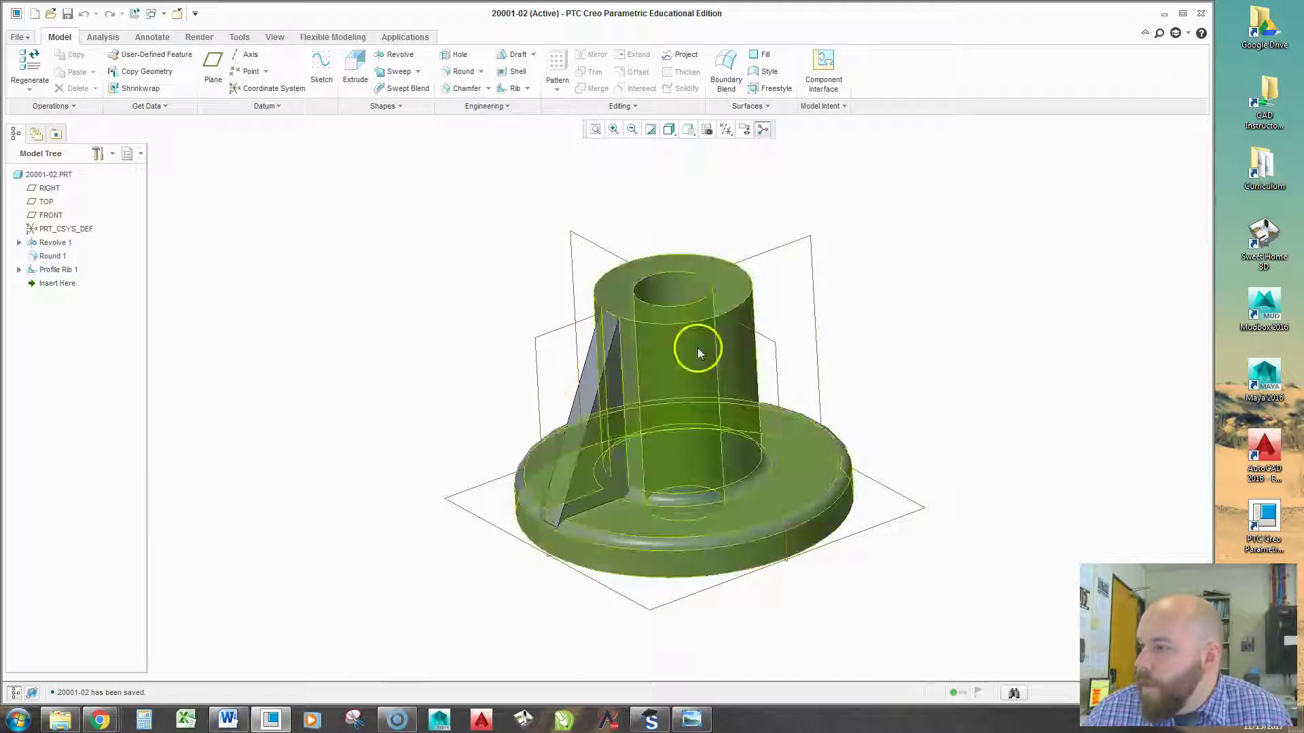
pyautogui.hotkey('alt', 'Tab')
# Maximize the Bearing drawing, zoom in on its rib and hole details, then minimize it.
pyautogui.doubleClick(635, 6)
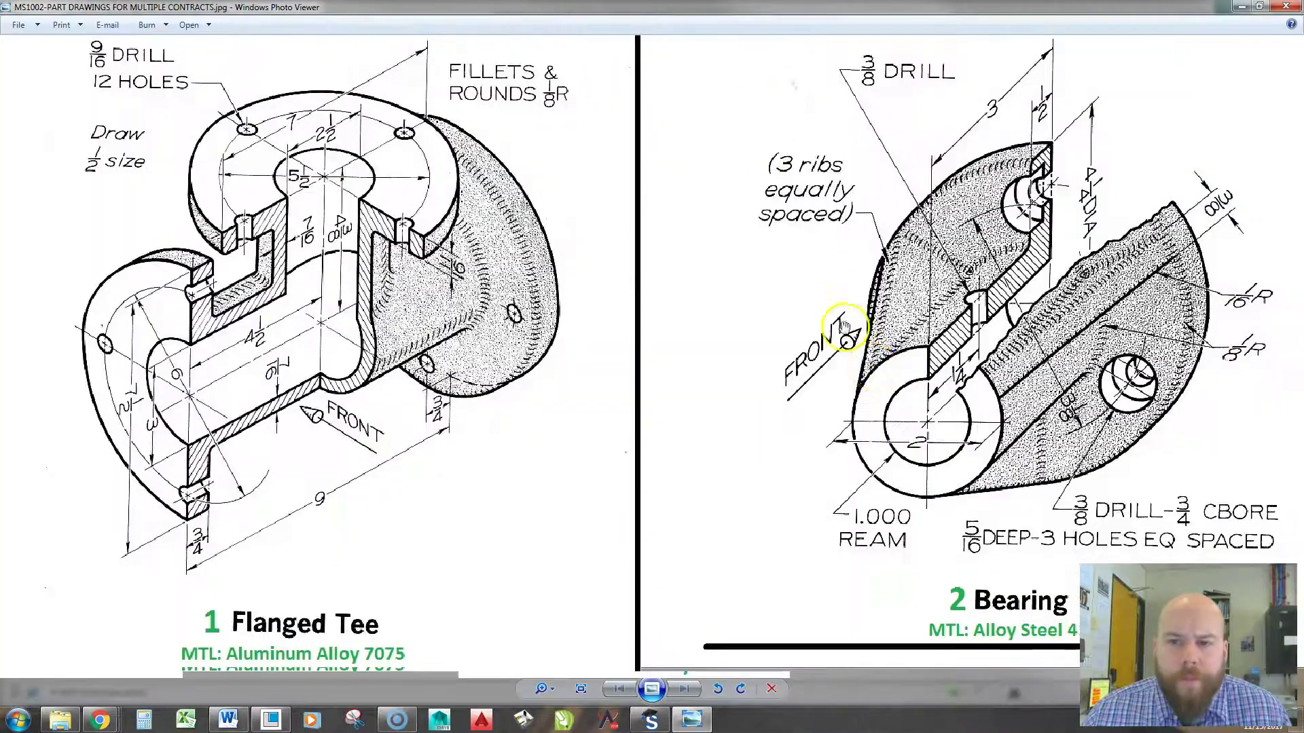
pyautogui.scroll(3, 1098, 350)
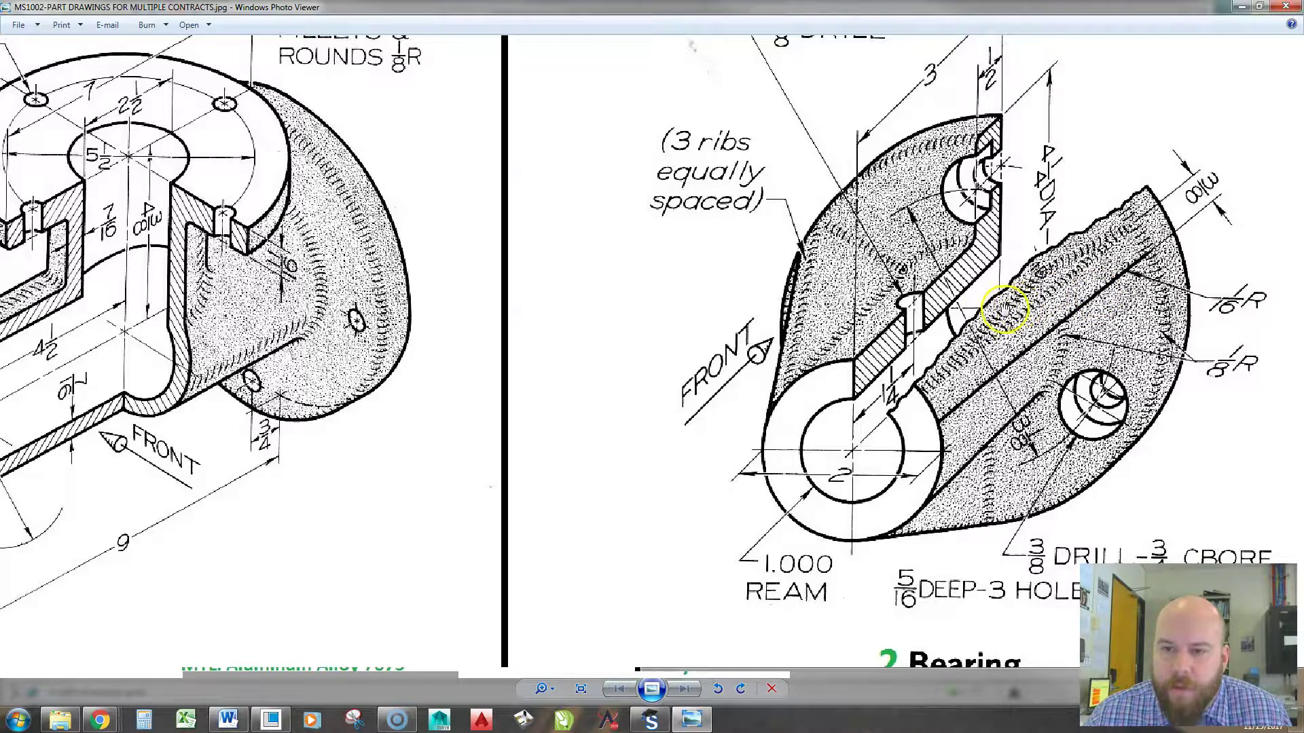
pyautogui.click(1241, 6)
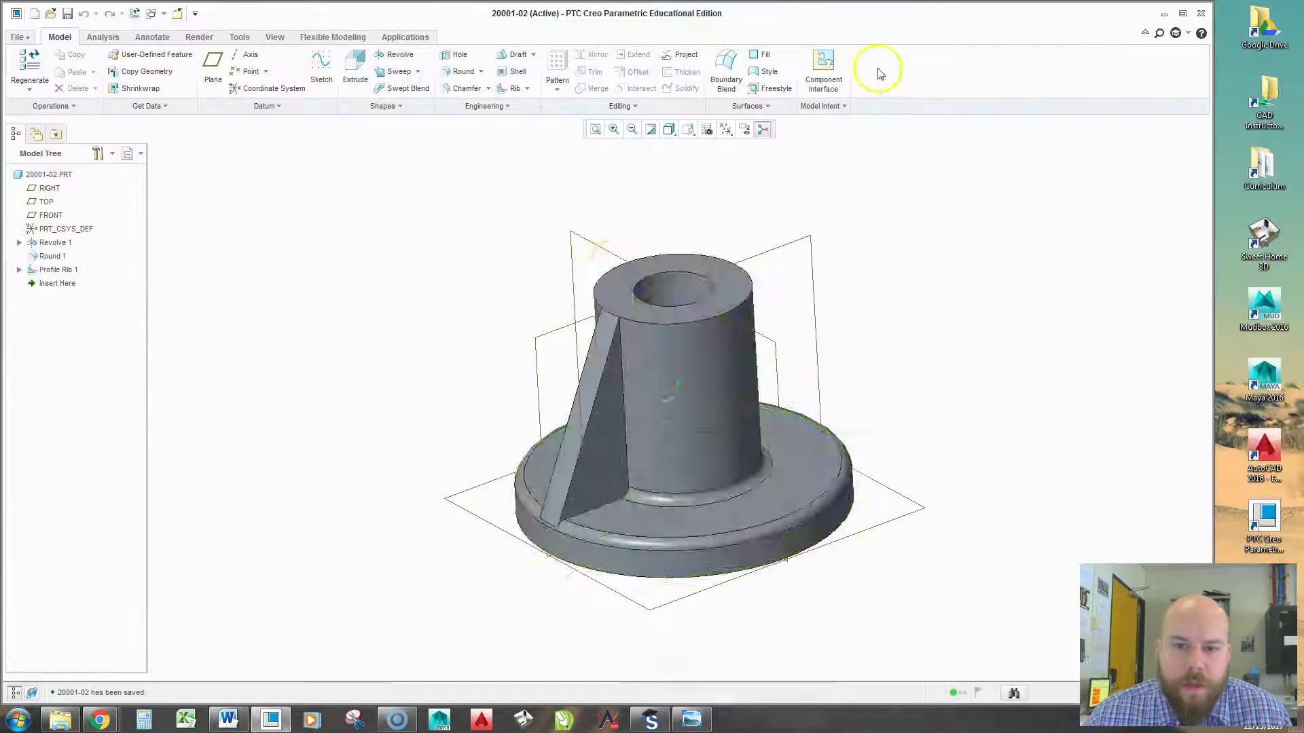
# Try a round on the edge where the rib meets the base, then cancel it.
pyautogui.click(466, 73)
pyautogui.scroll(-3, 631, 550)
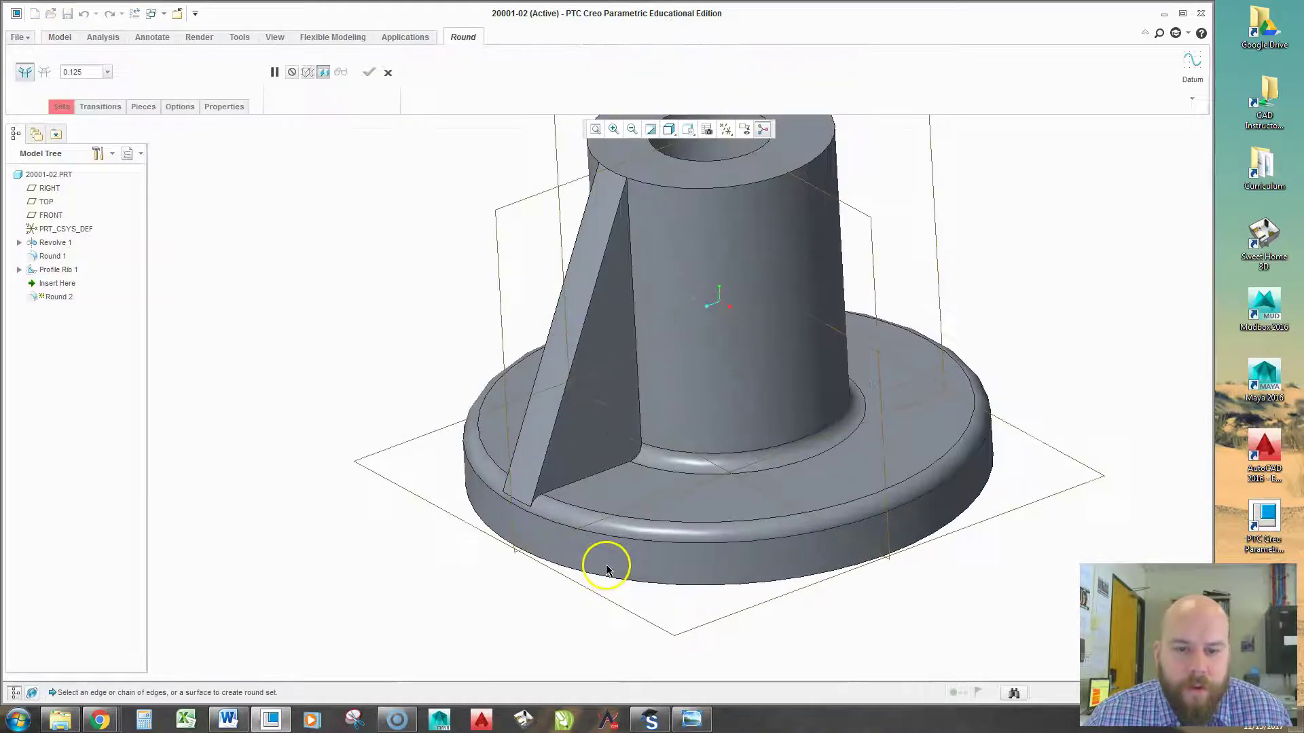
pyautogui.click(603, 474)
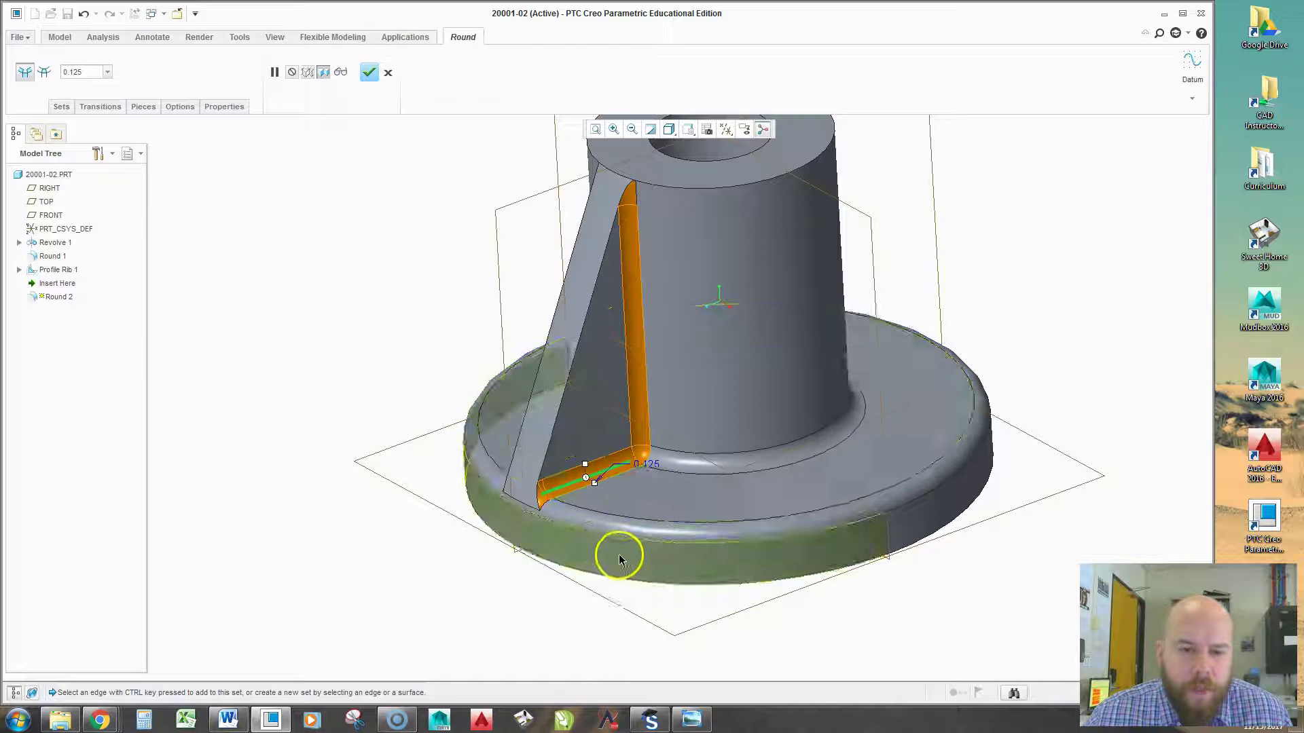
pyautogui.moveTo(620, 558)
pyautogui.mouseDown(button='middle')
pyautogui.moveTo(664, 542)
pyautogui.moveTo(632, 547)
pyautogui.mouseUp(button='middle')
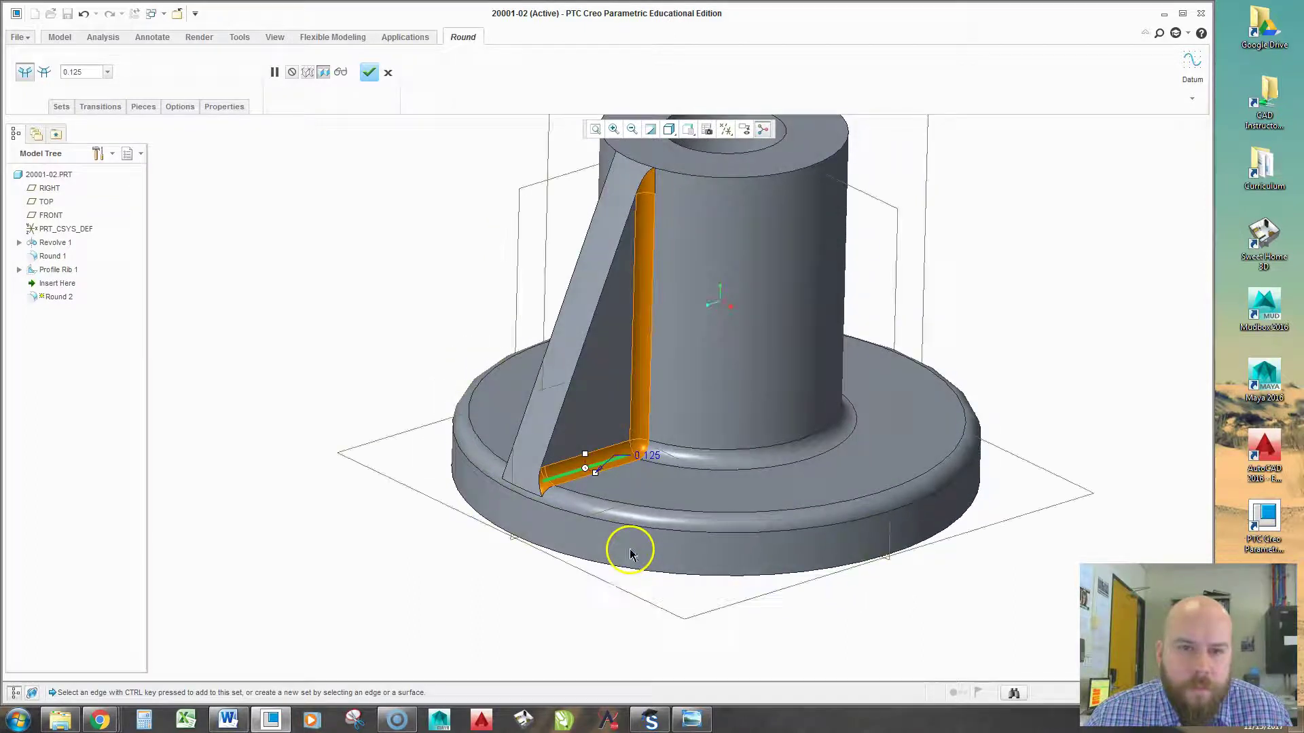
pyautogui.click(390, 73)
pyautogui.click(632, 385)
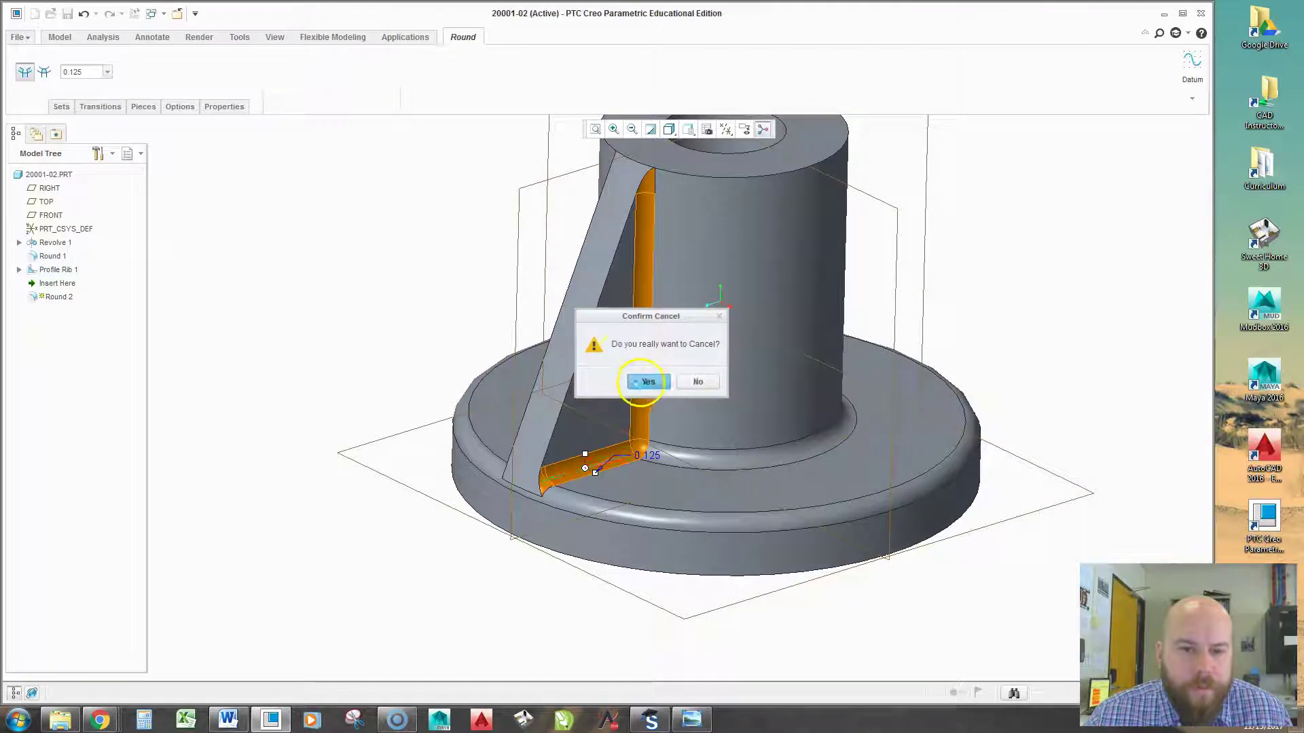
# Round the rib's two sloped top edges with a 0.063 radius as Round 2.
pyautogui.click(464, 71)
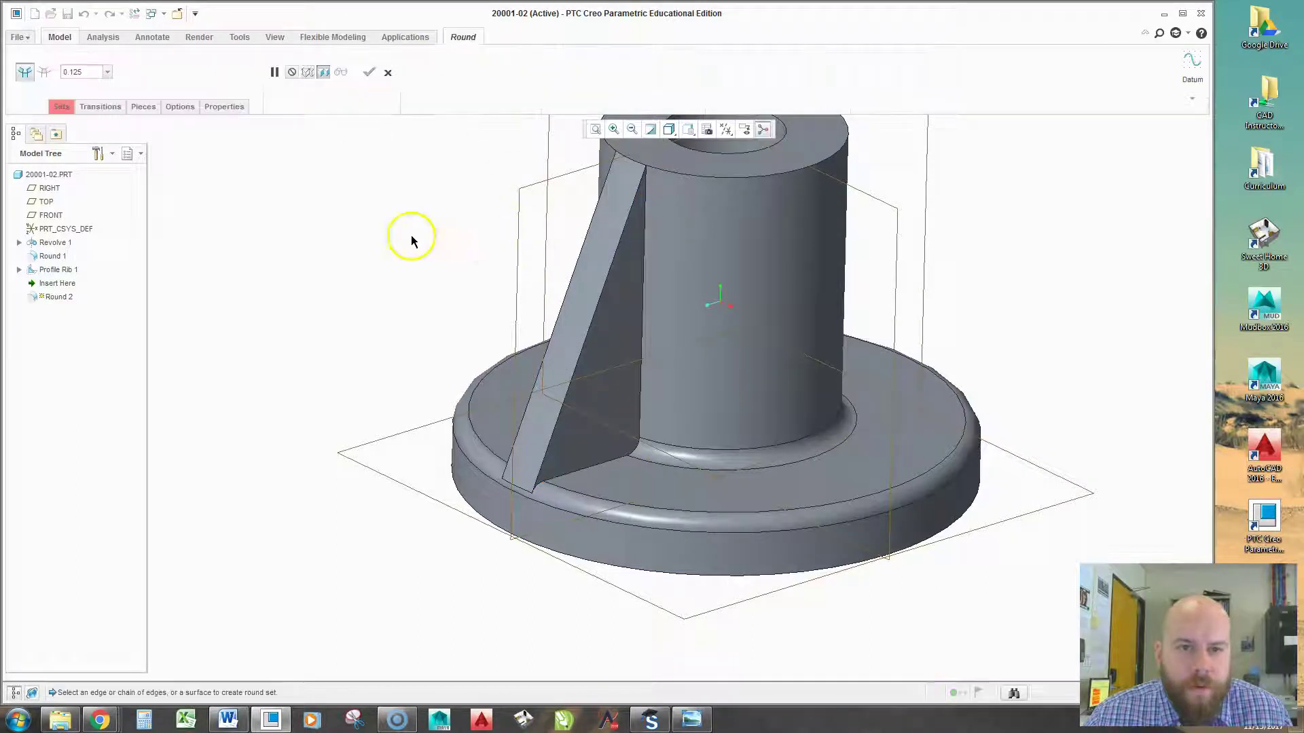
pyautogui.click(583, 293)
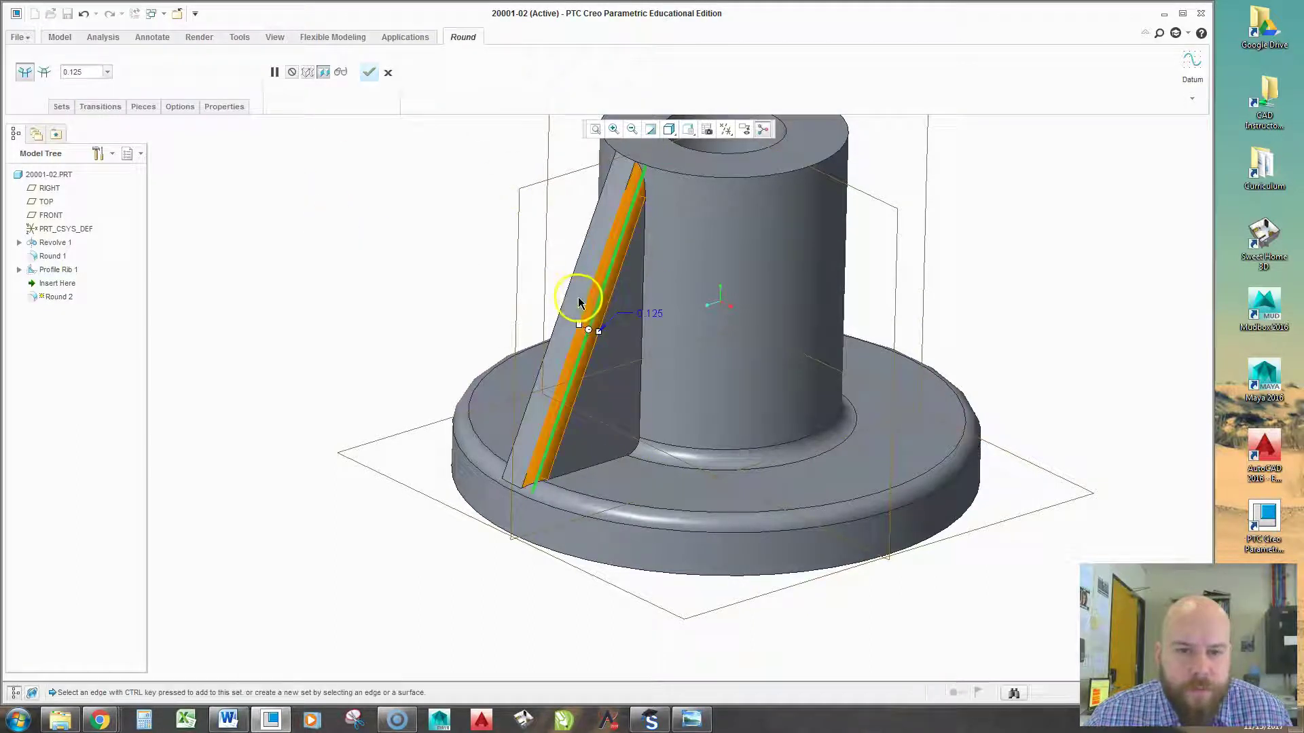
pyautogui.doubleClick(651, 314)
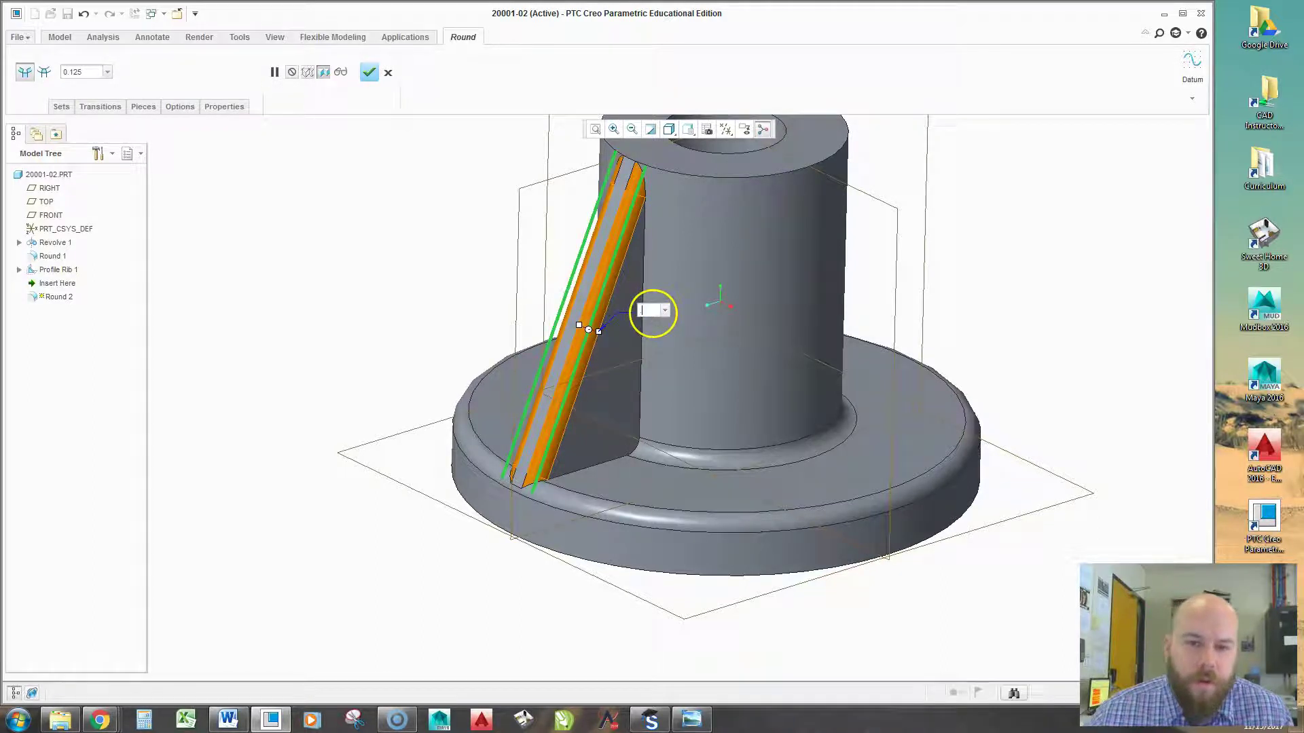
pyautogui.write('.063')
pyautogui.press('Return')
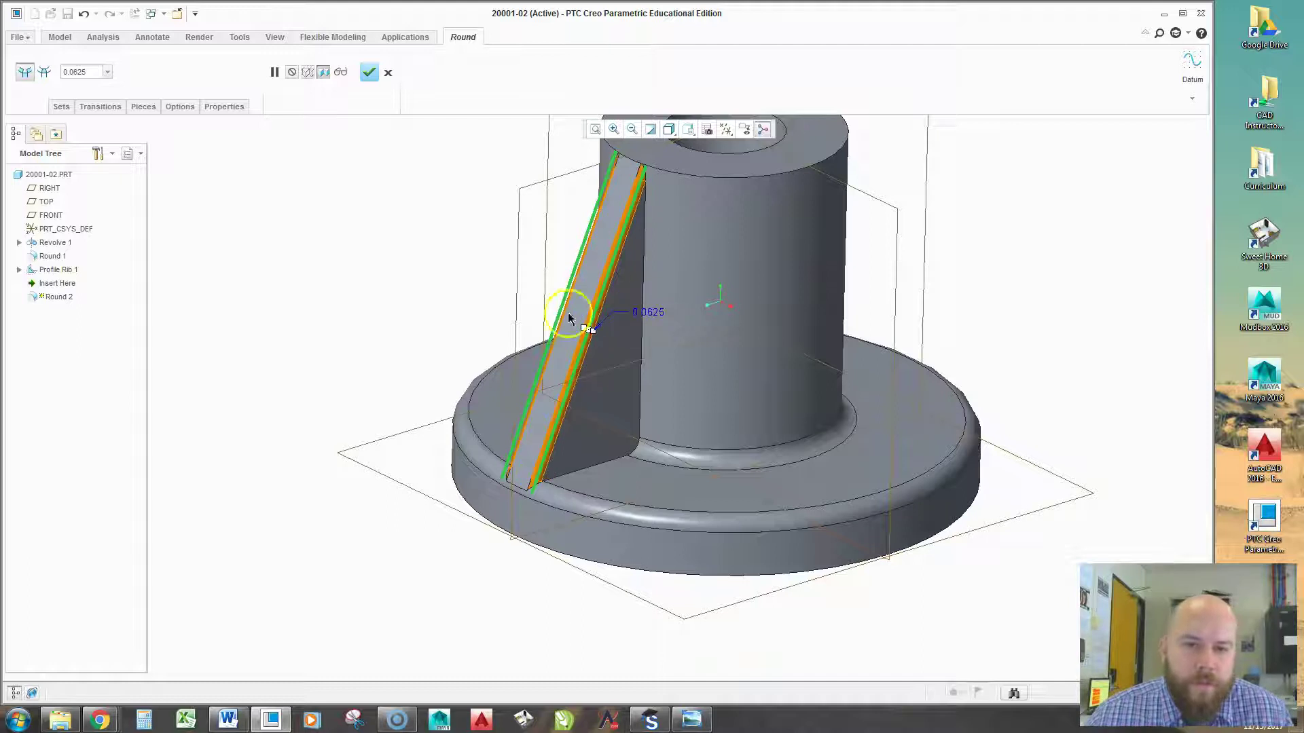
pyautogui.middleClick(364, 270)
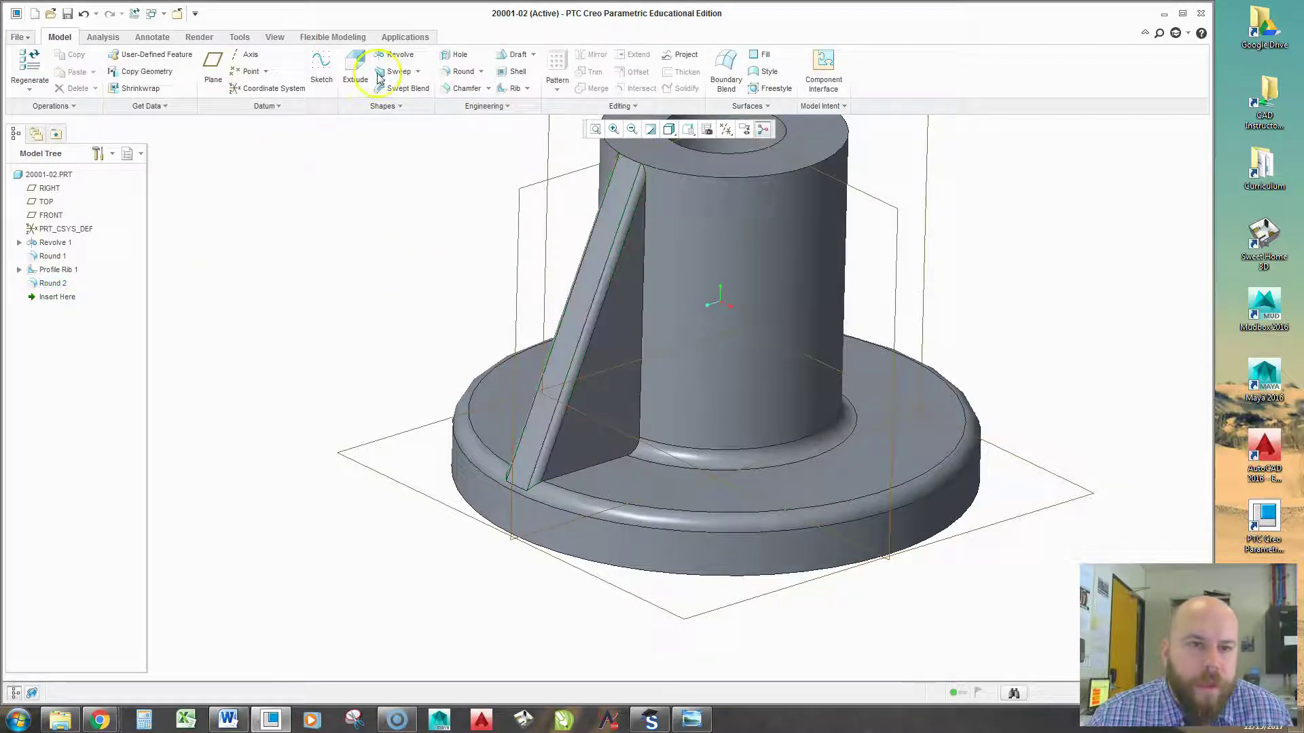
# Start a round on the rib's base edges and set its radius to 0.125.
pyautogui.click(455, 76)
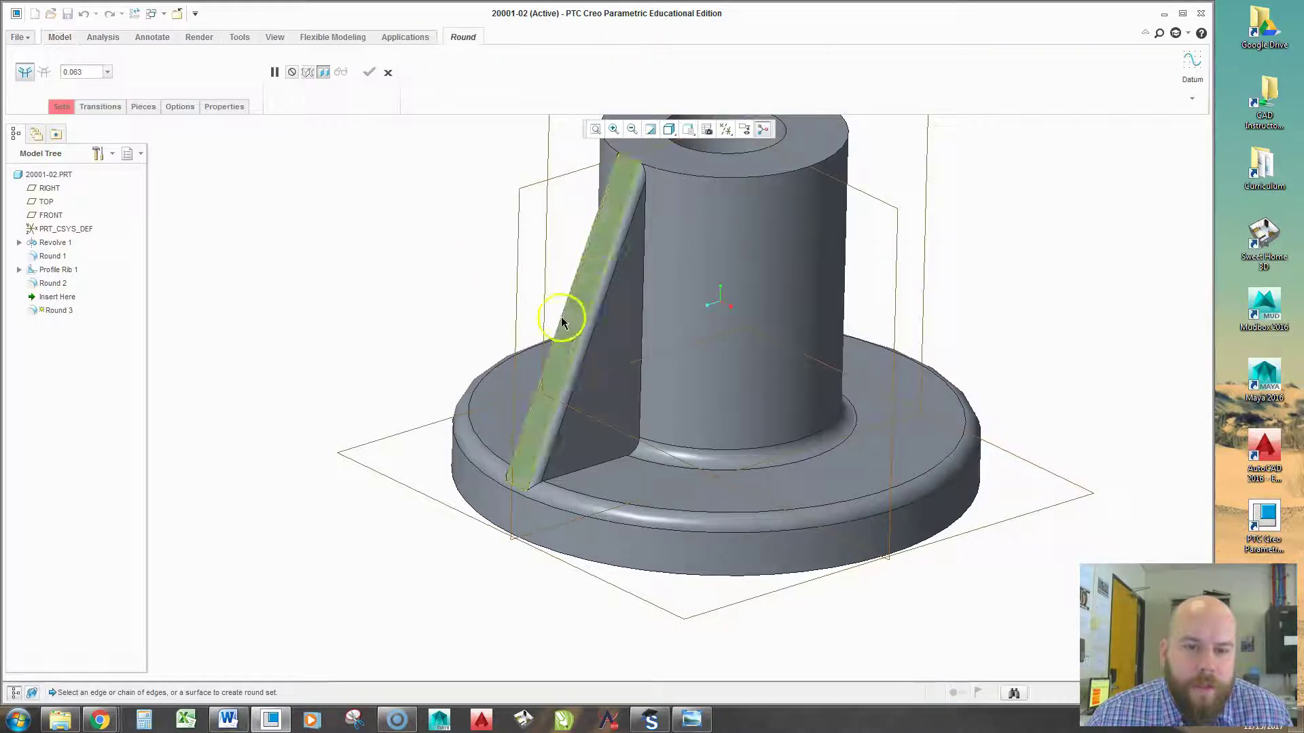
pyautogui.scroll(-5, 555, 489)
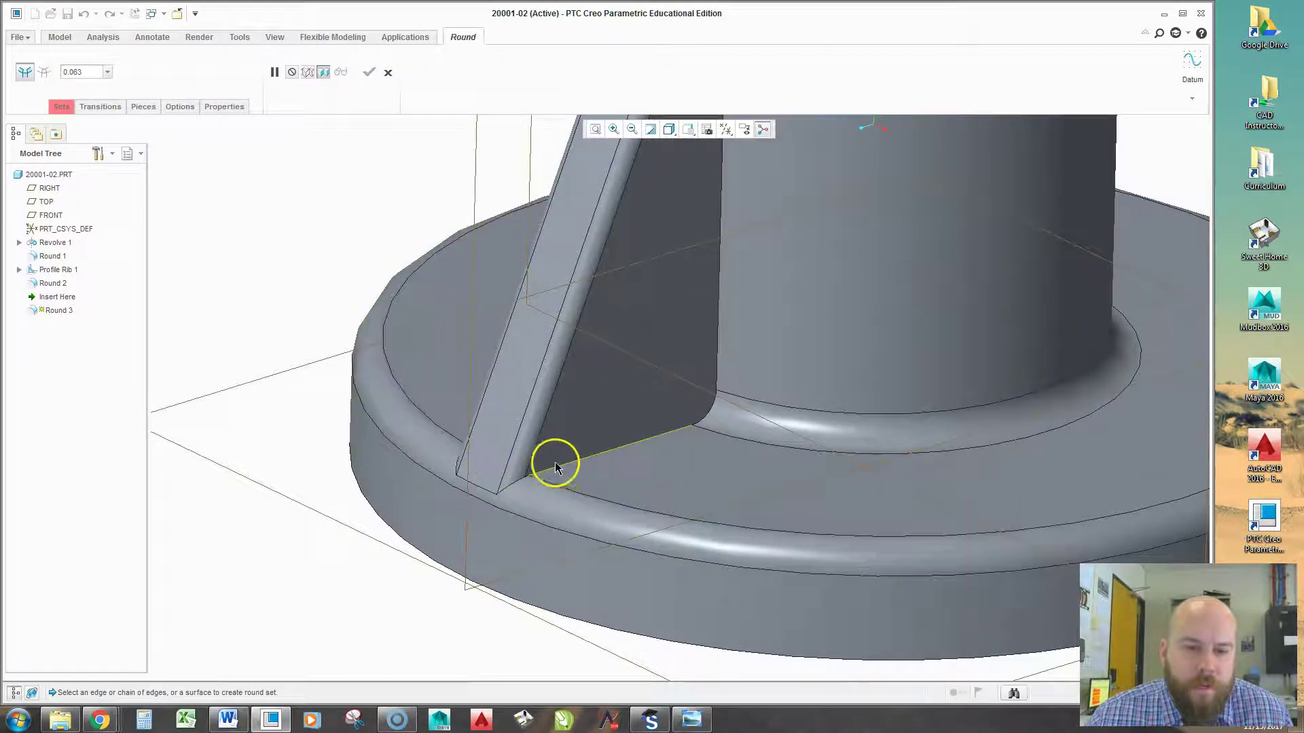
pyautogui.click(573, 466)
pyautogui.scroll(4, 544, 482)
pyautogui.moveTo(518, 501); pyautogui.dragTo(646, 466, button='middle')
pyautogui.scroll(3, 540, 448)
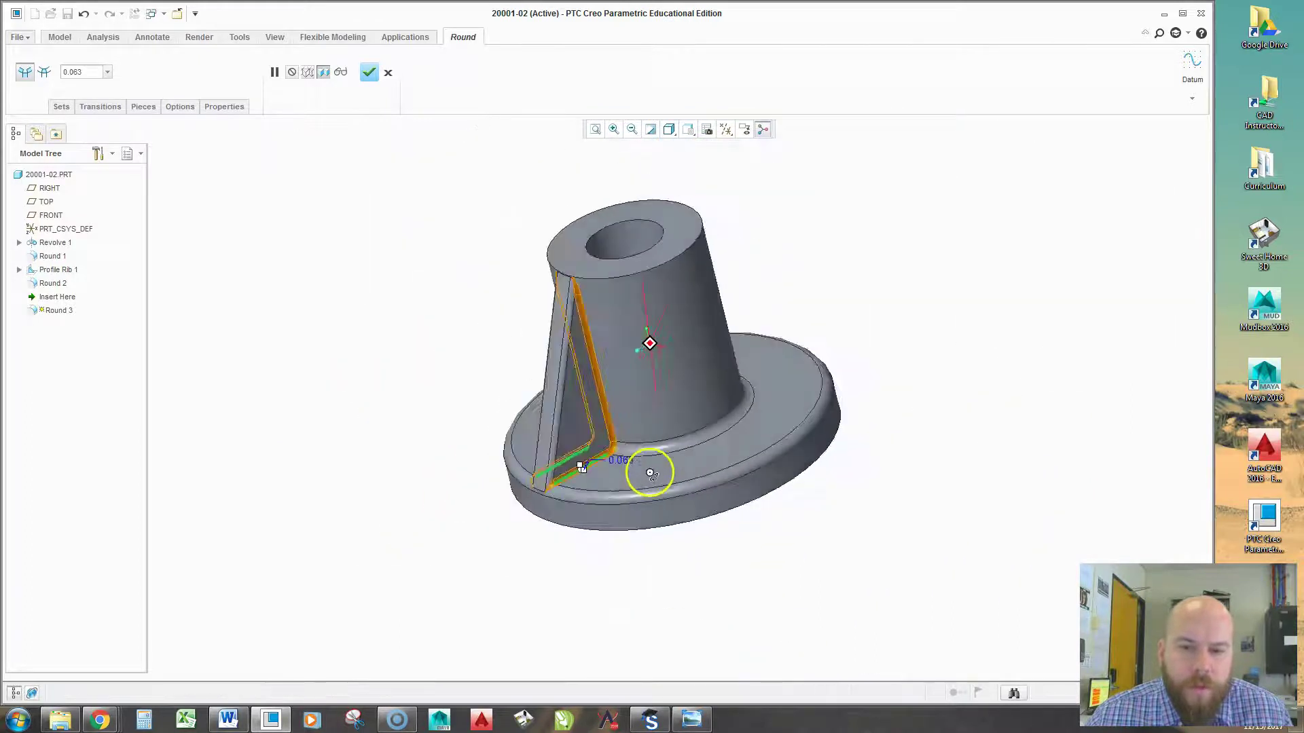
pyautogui.scroll(-4, 611, 458)
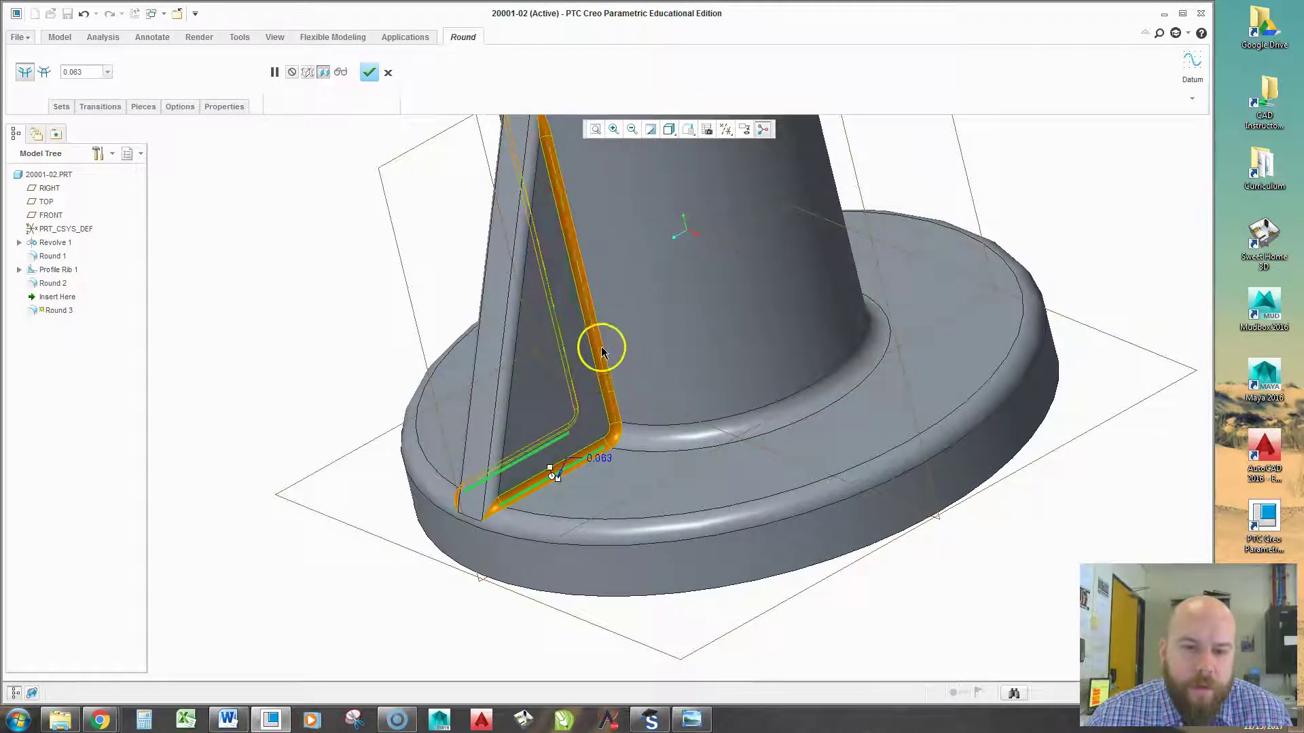
pyautogui.scroll(2, 611, 305)
pyautogui.scroll(-6, 561, 149)
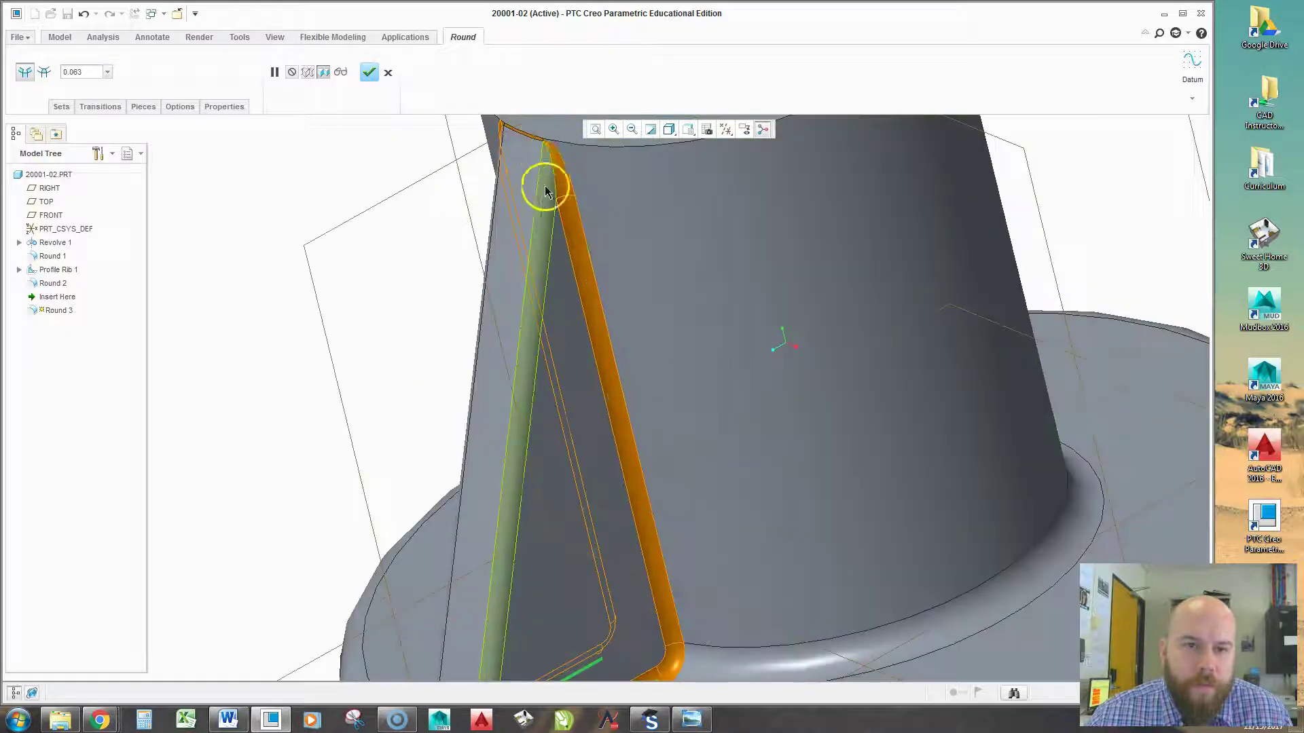
pyautogui.scroll(4, 541, 183)
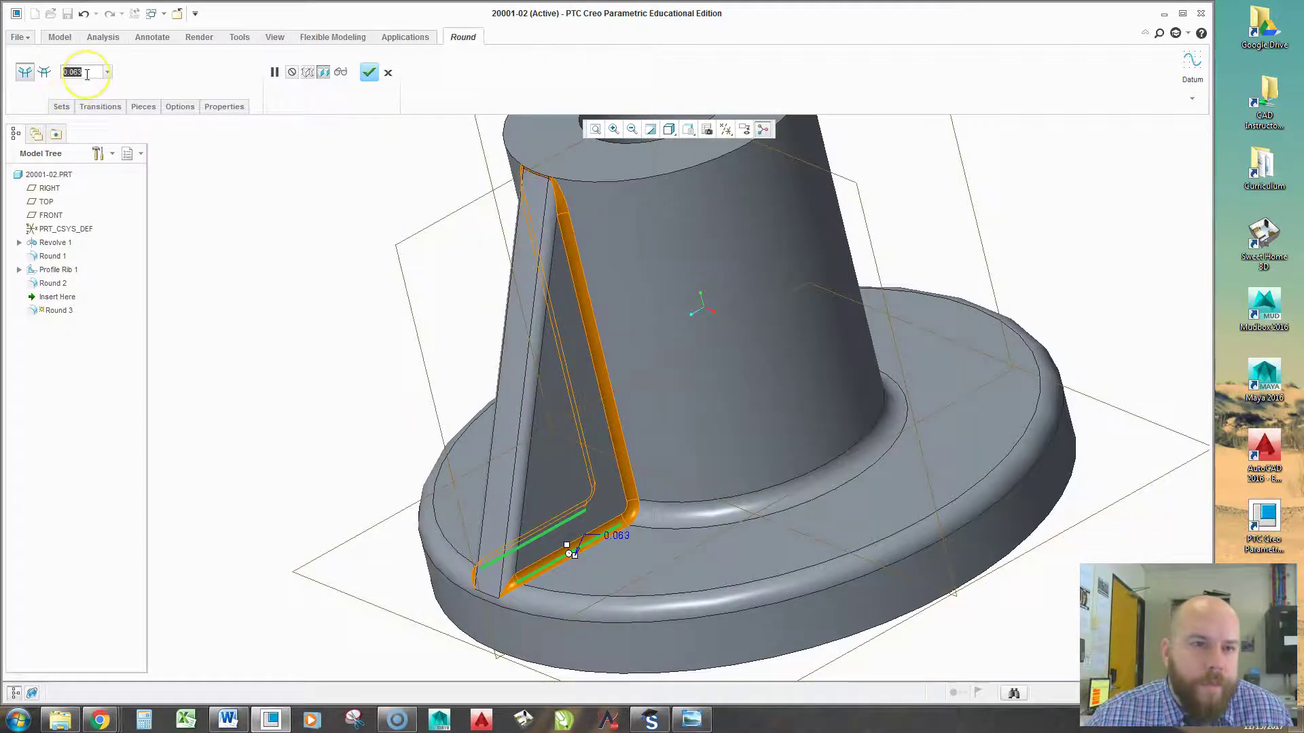
pyautogui.press('BackSpace')
pyautogui.write('.125')
pyautogui.press('Return')
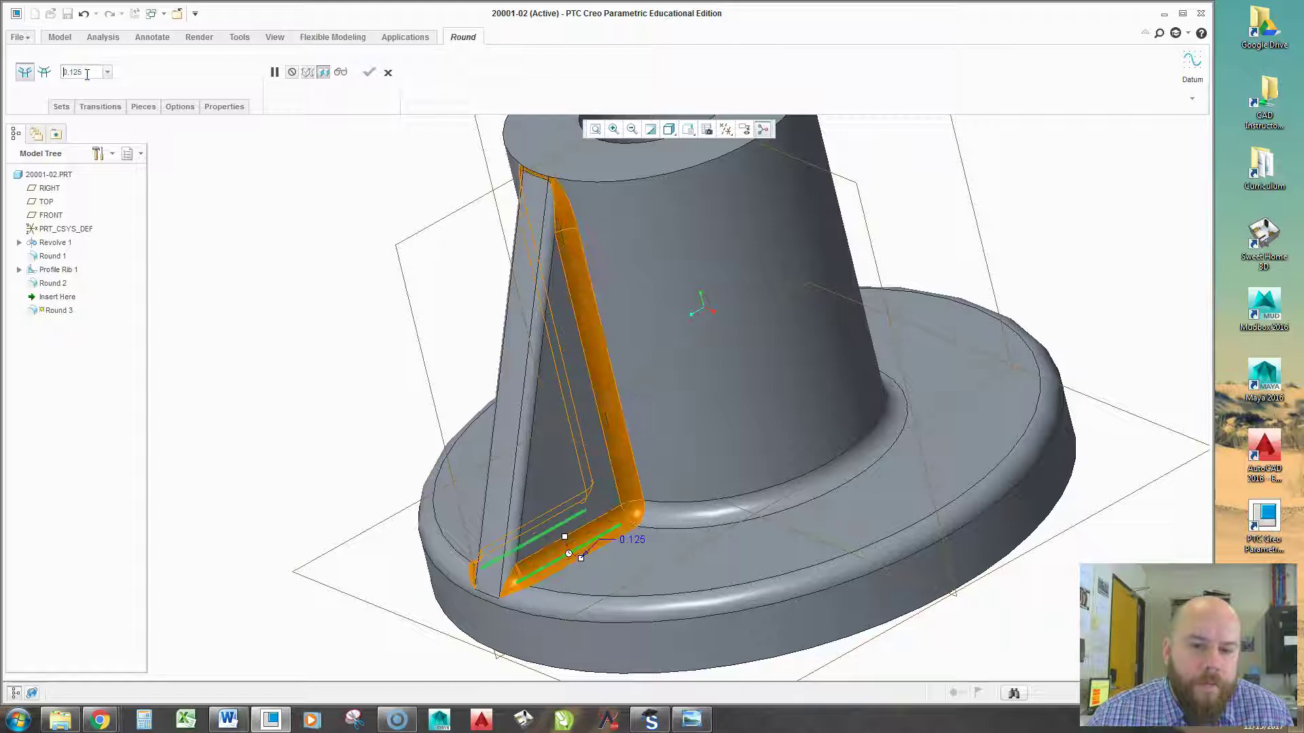
pyautogui.moveTo(643, 465); pyautogui.dragTo(679, 448, button='middle')
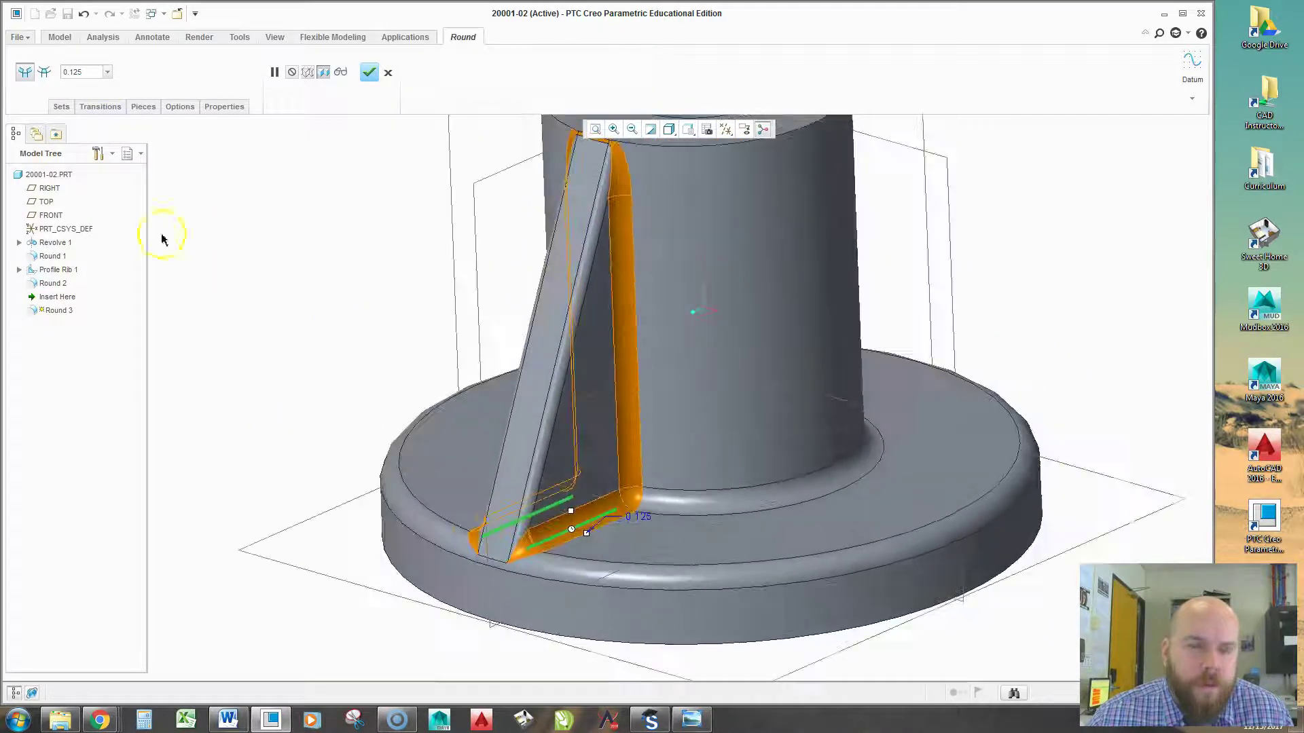
# After checking the drawing, settle the radius at 0.125 and complete Round 3.
pyautogui.click(87, 70)
pyautogui.write('.0625')
pyautogui.press('Return')
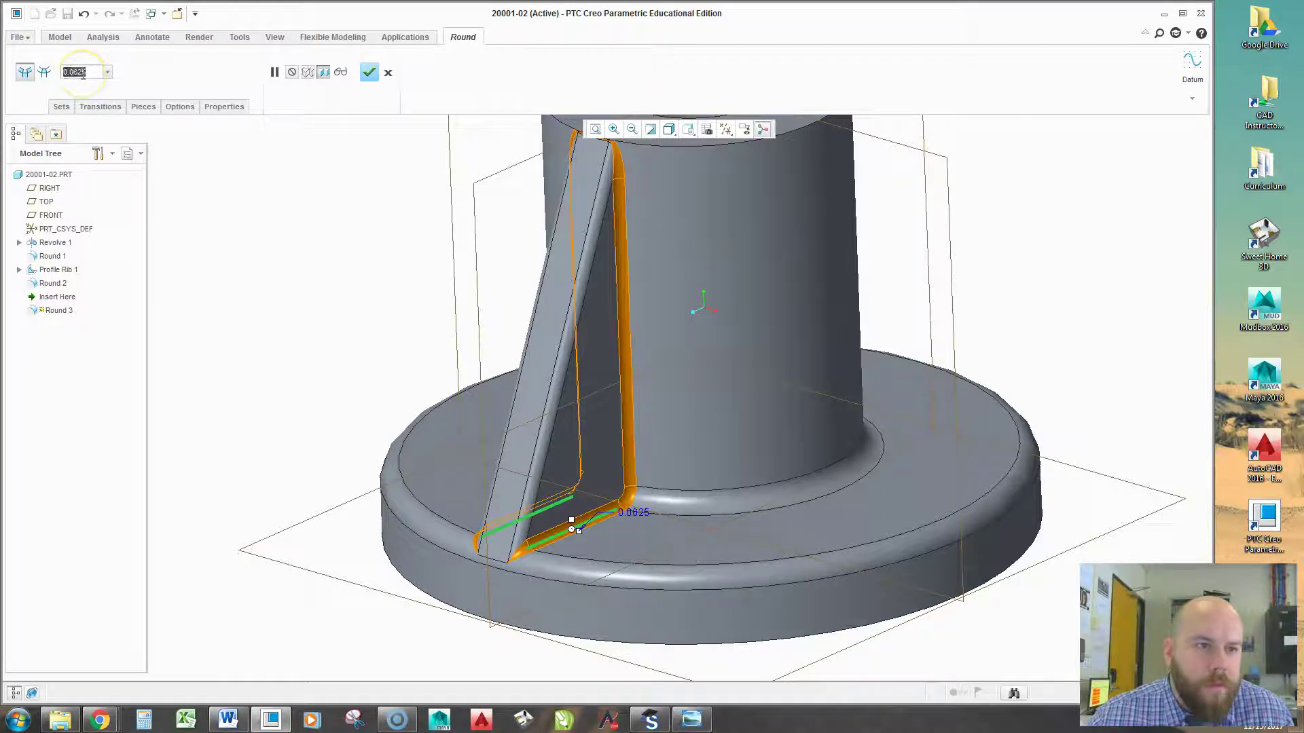
pyautogui.click(694, 721)
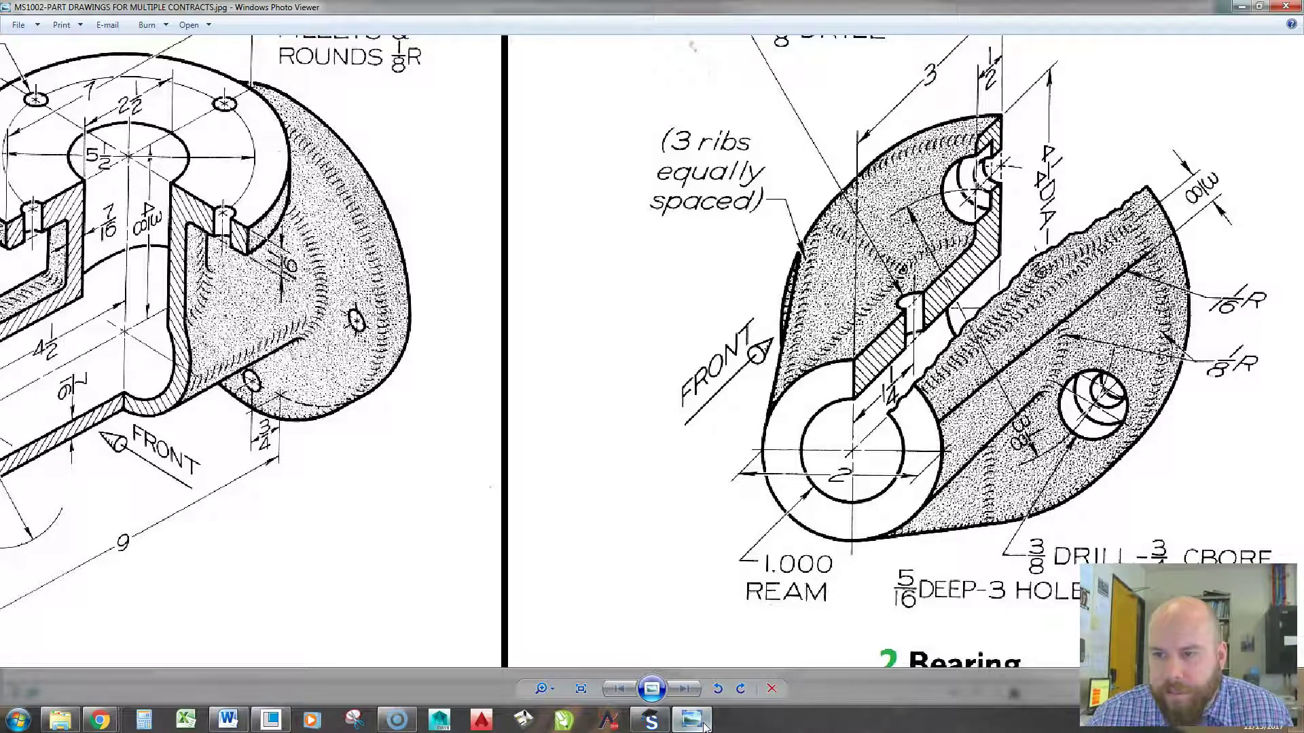
pyautogui.click(704, 726)
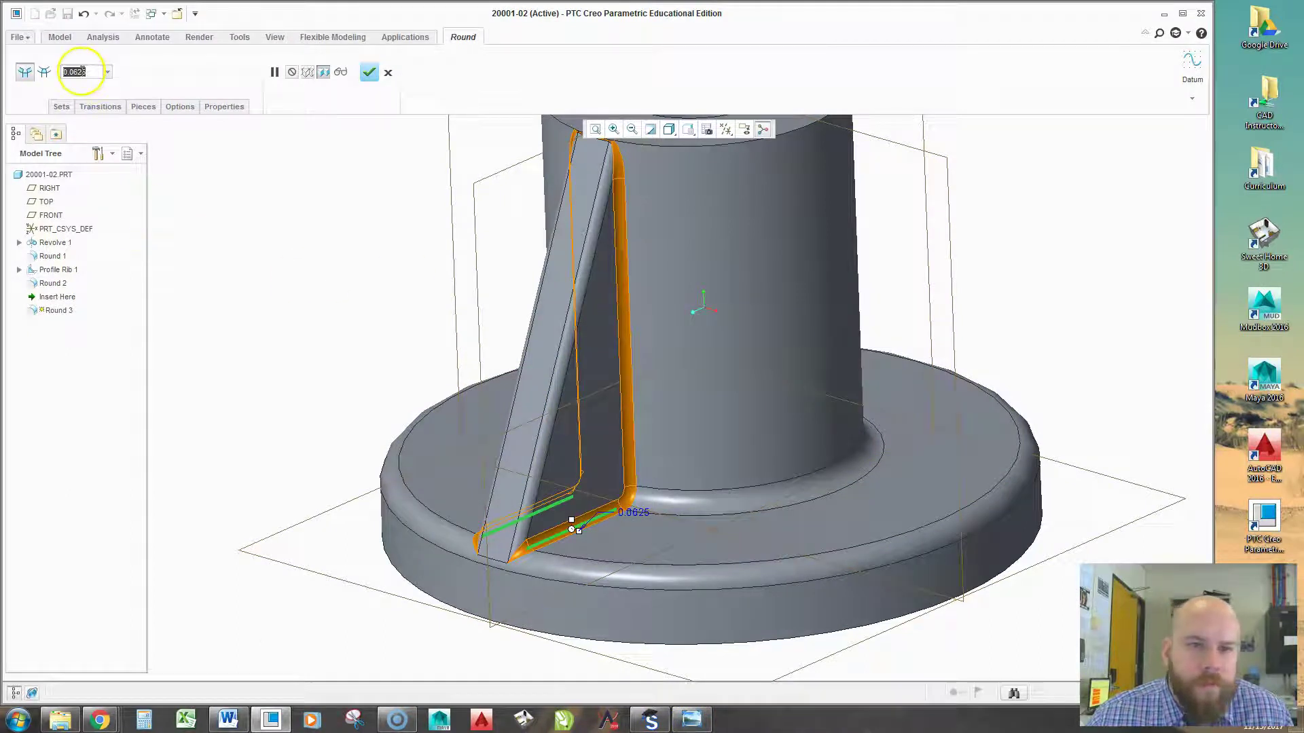
pyautogui.write('.125')
pyautogui.press('Return')
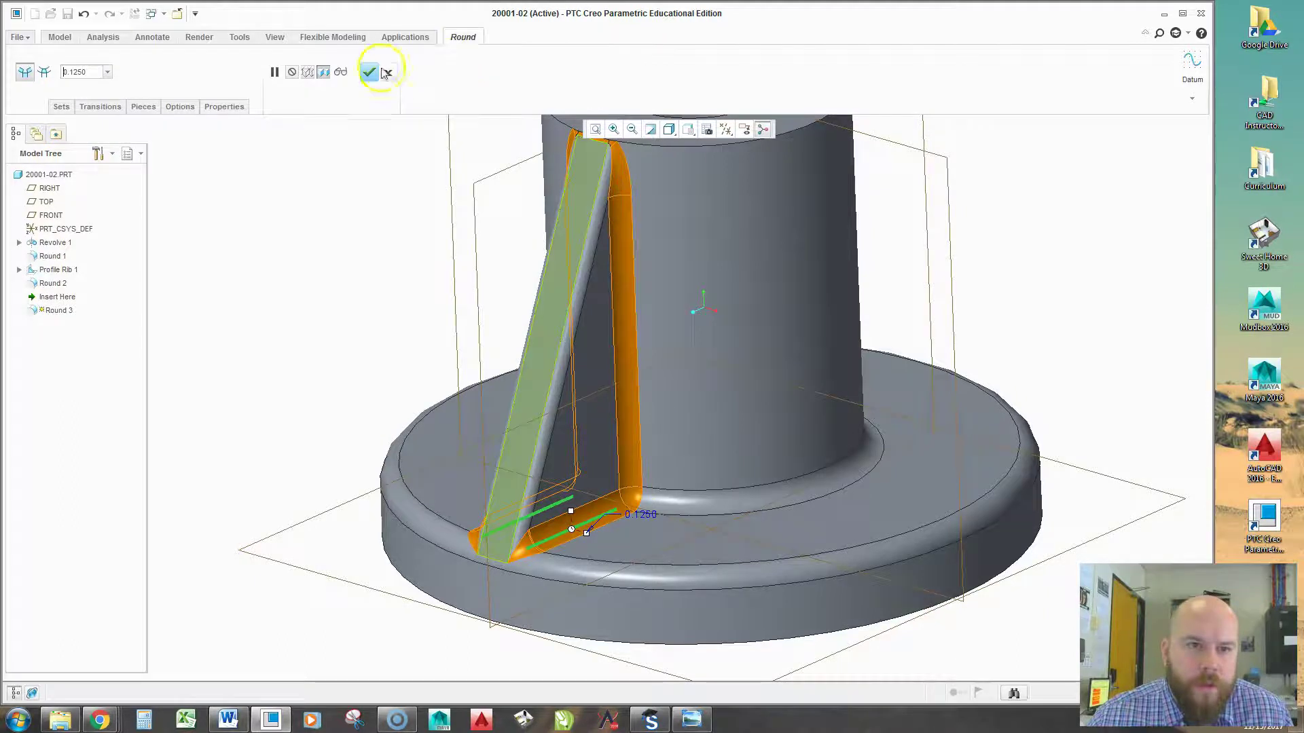
pyautogui.click(369, 74)
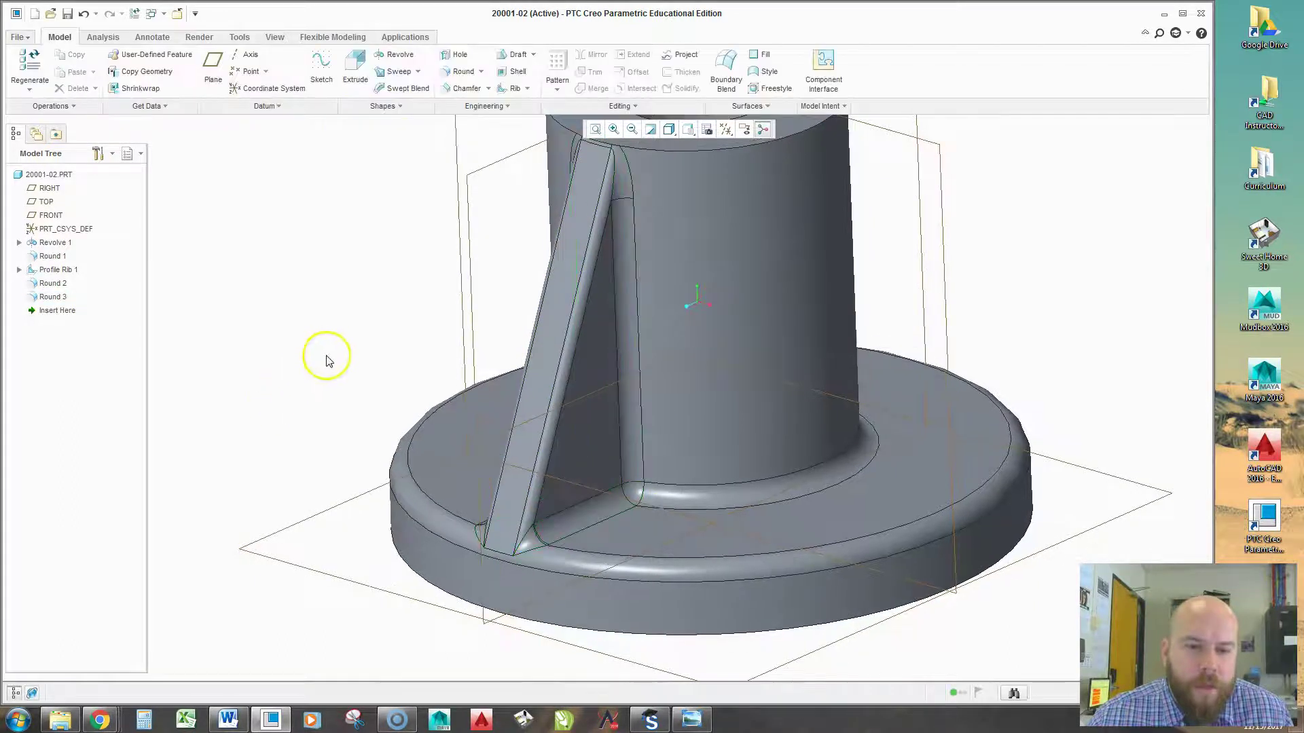
pyautogui.scroll(-3, 328, 361)
pyautogui.moveTo(538, 416); pyautogui.dragTo(570, 465, button='middle')
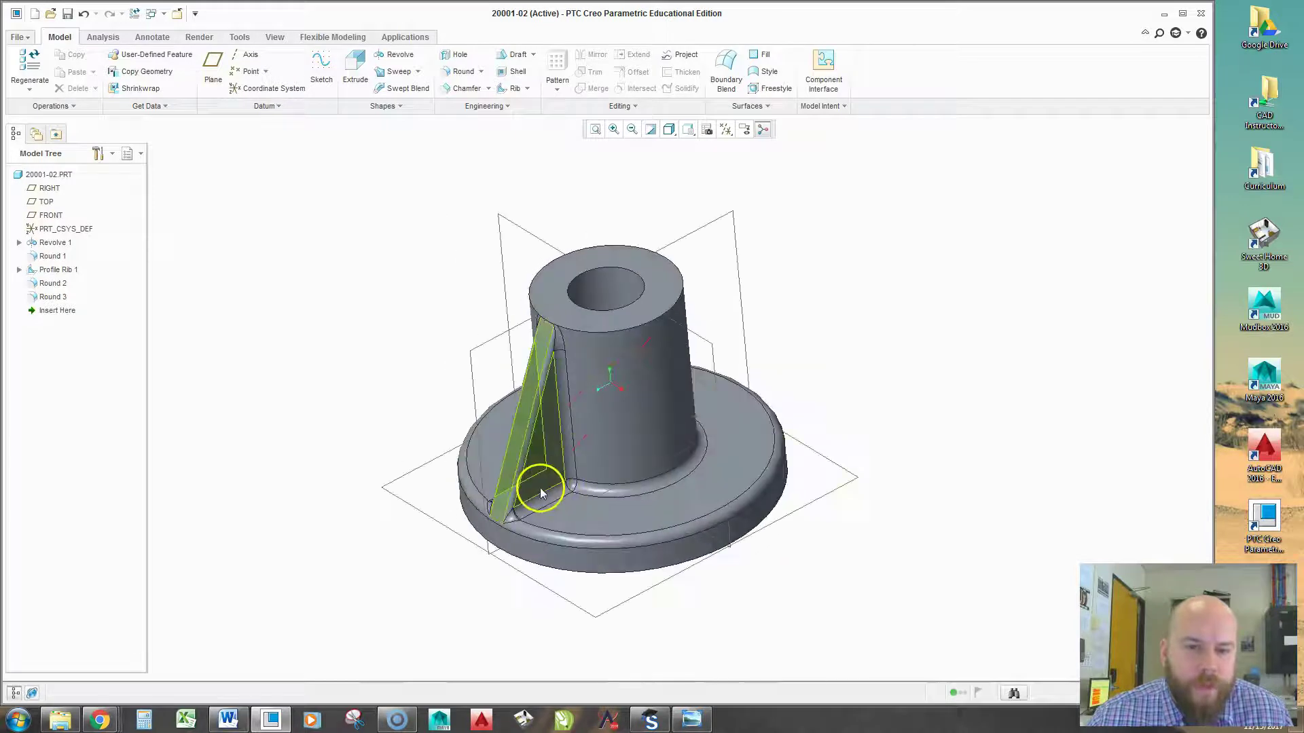
pyautogui.scroll(4, 530, 494)
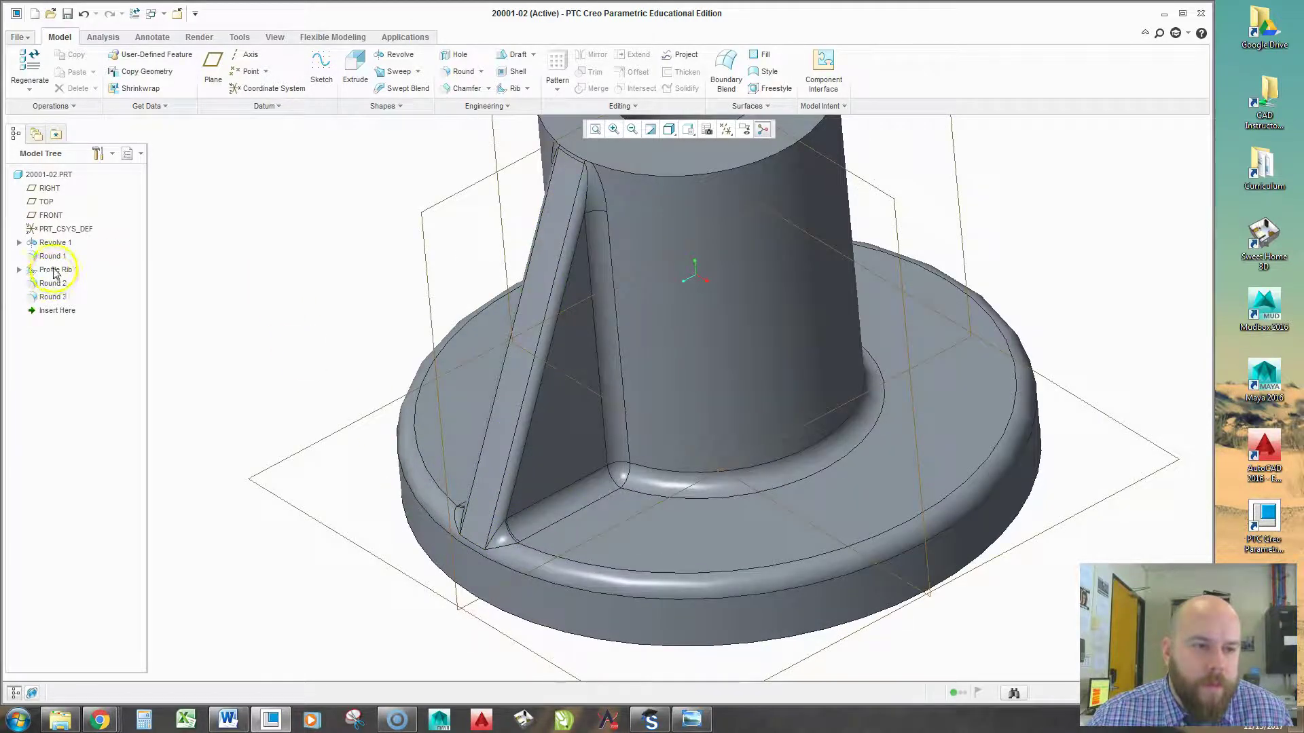
pyautogui.scroll(-4, 667, 387)
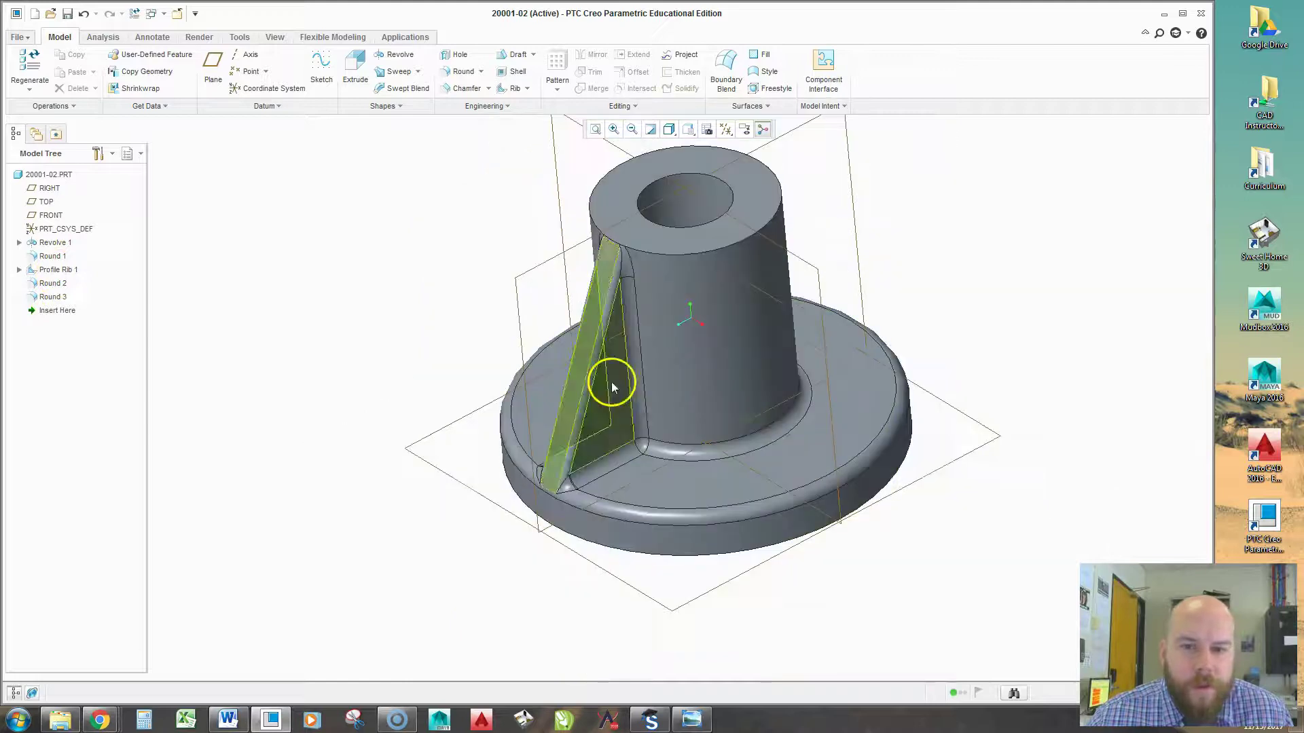
pyautogui.click(693, 721)
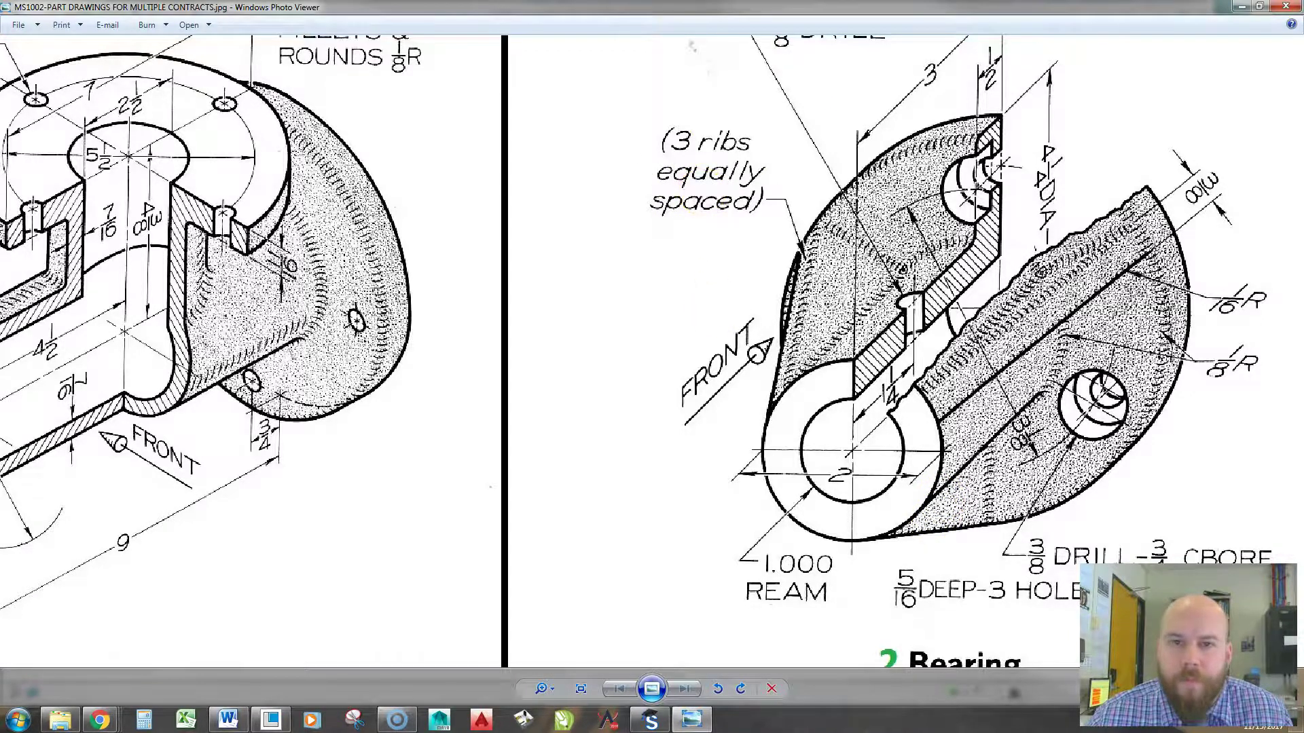
pyautogui.hotkey('alt', 'Tab')
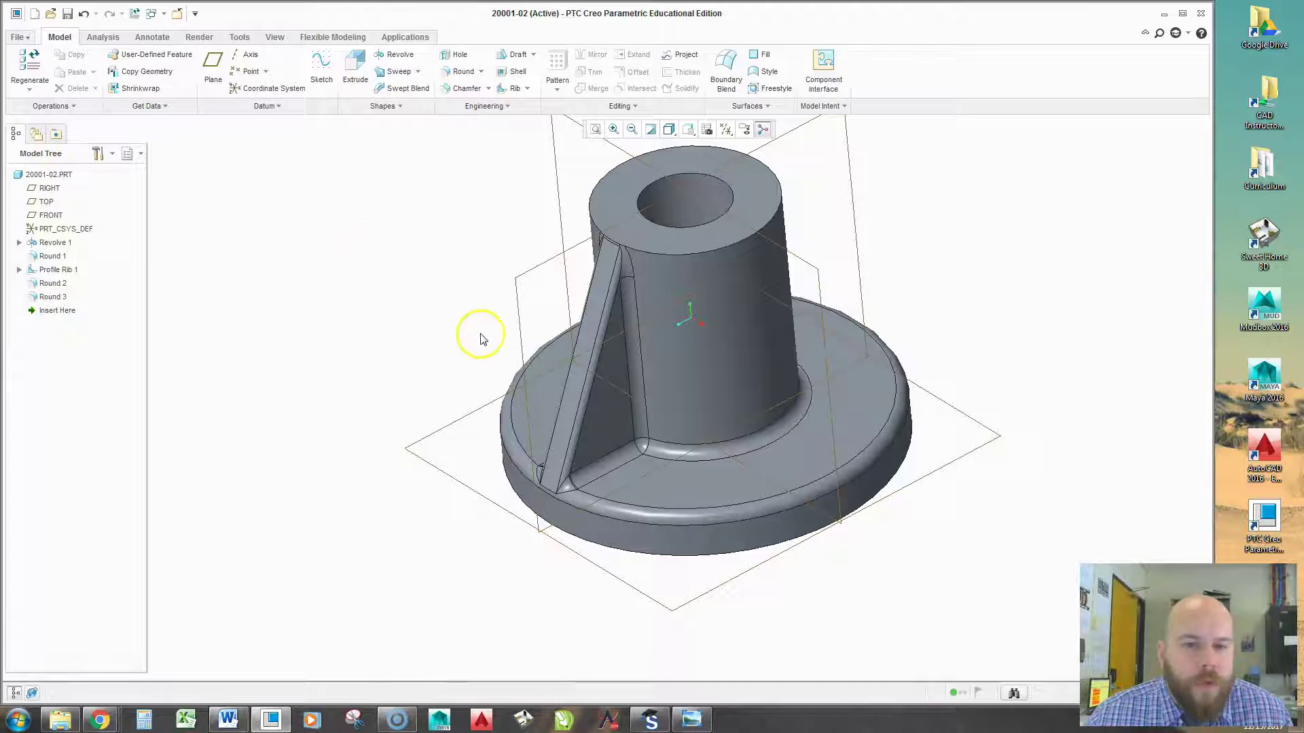
# Start an Axis-type pattern of Profile Rib 1.
pyautogui.click(53, 271)
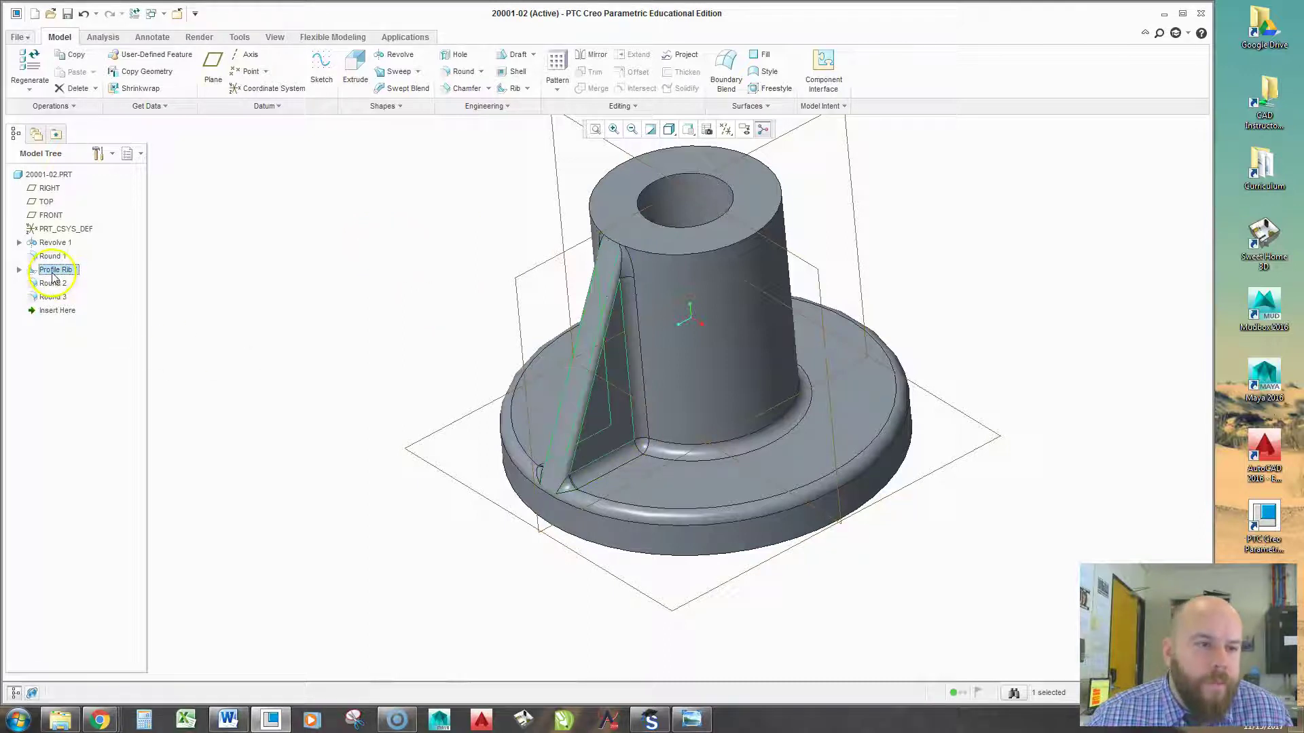
pyautogui.rightClick(56, 271)
pyautogui.click(95, 376)
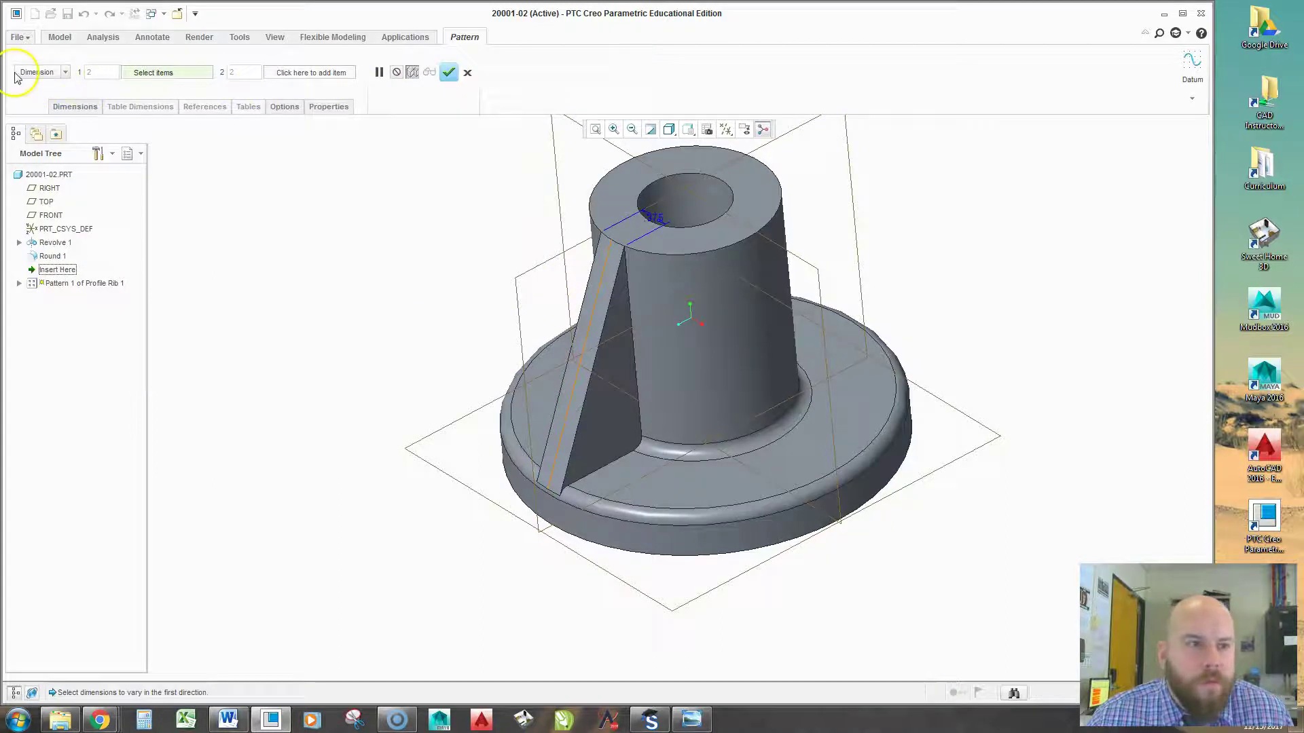
pyautogui.click(19, 73)
pyautogui.click(31, 103)
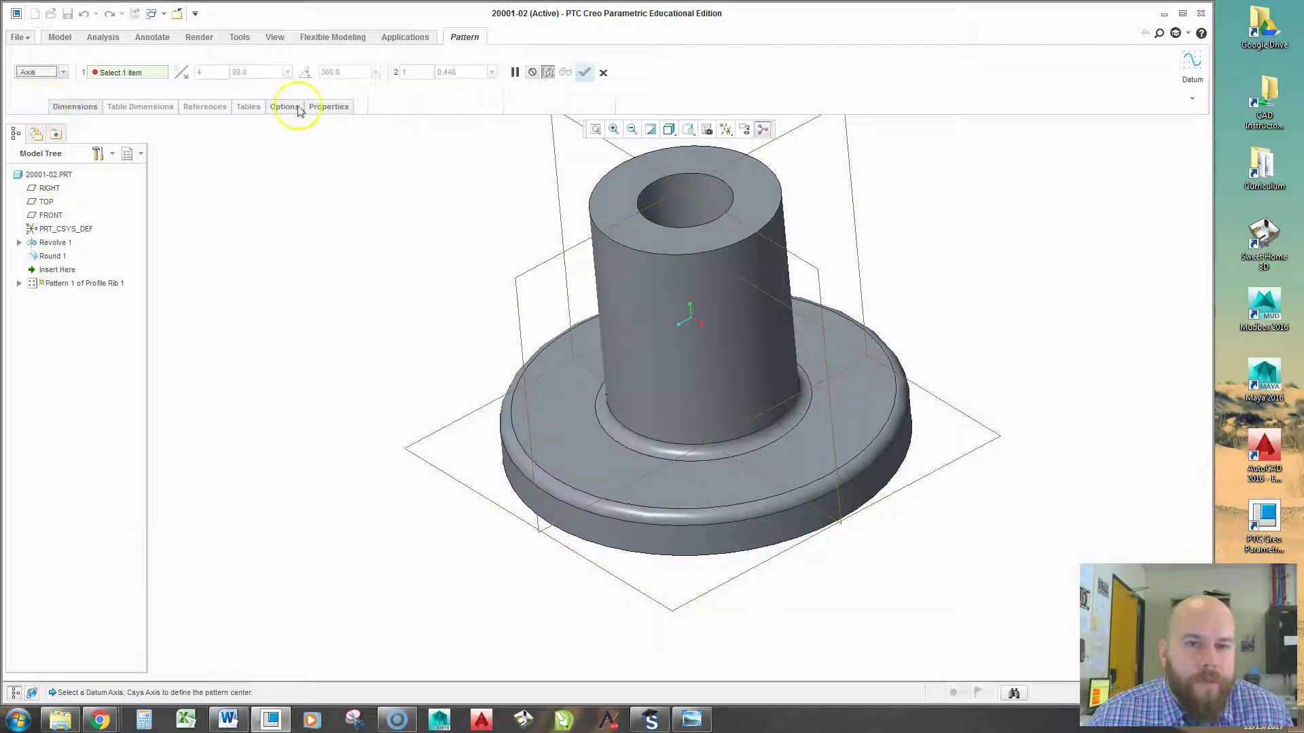
pyautogui.click(726, 130)
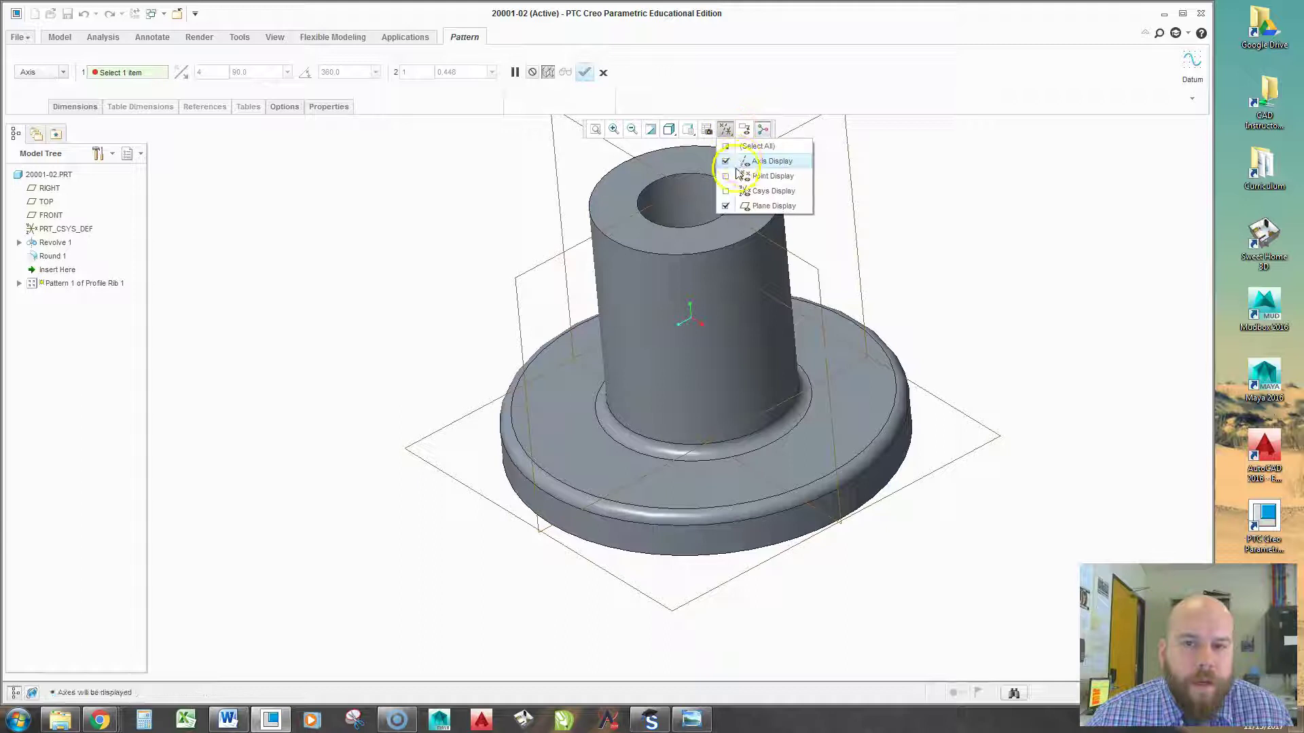
pyautogui.click(361, 274)
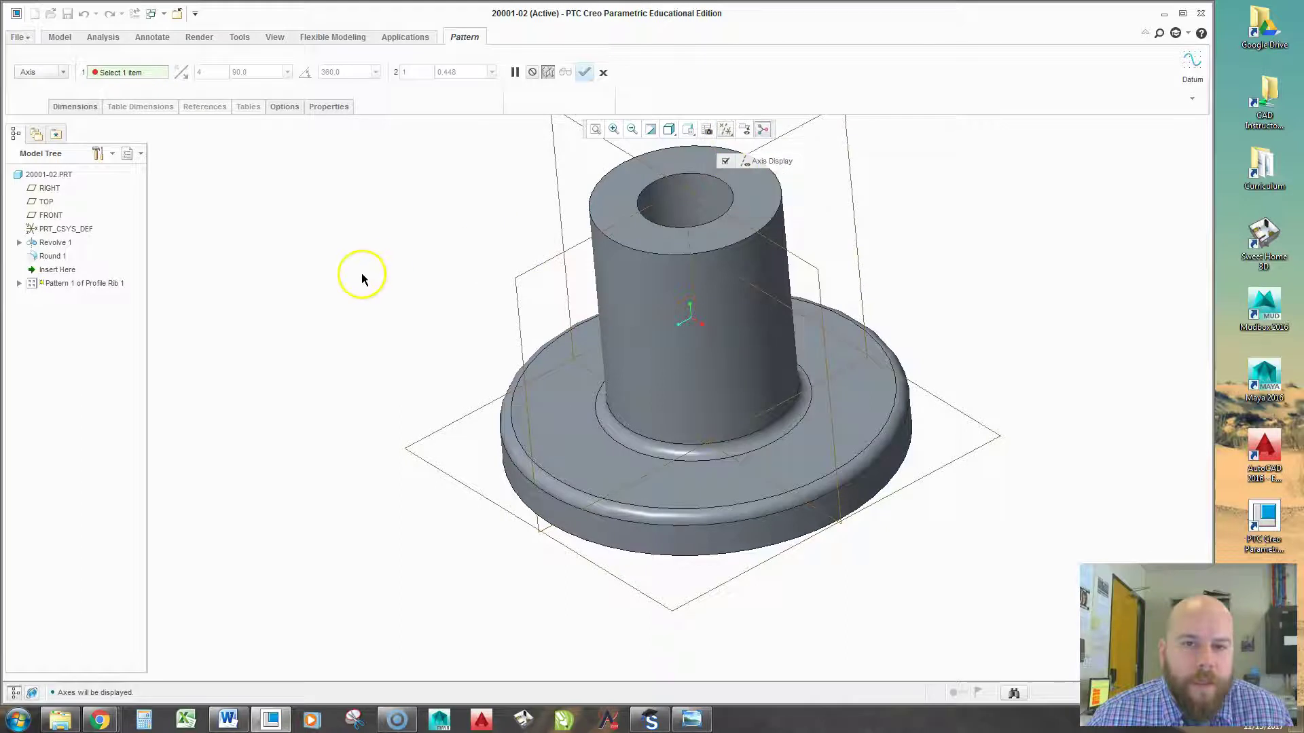
# Pattern the rib around the central axis with 3 members over 360°.
pyautogui.click(685, 215)
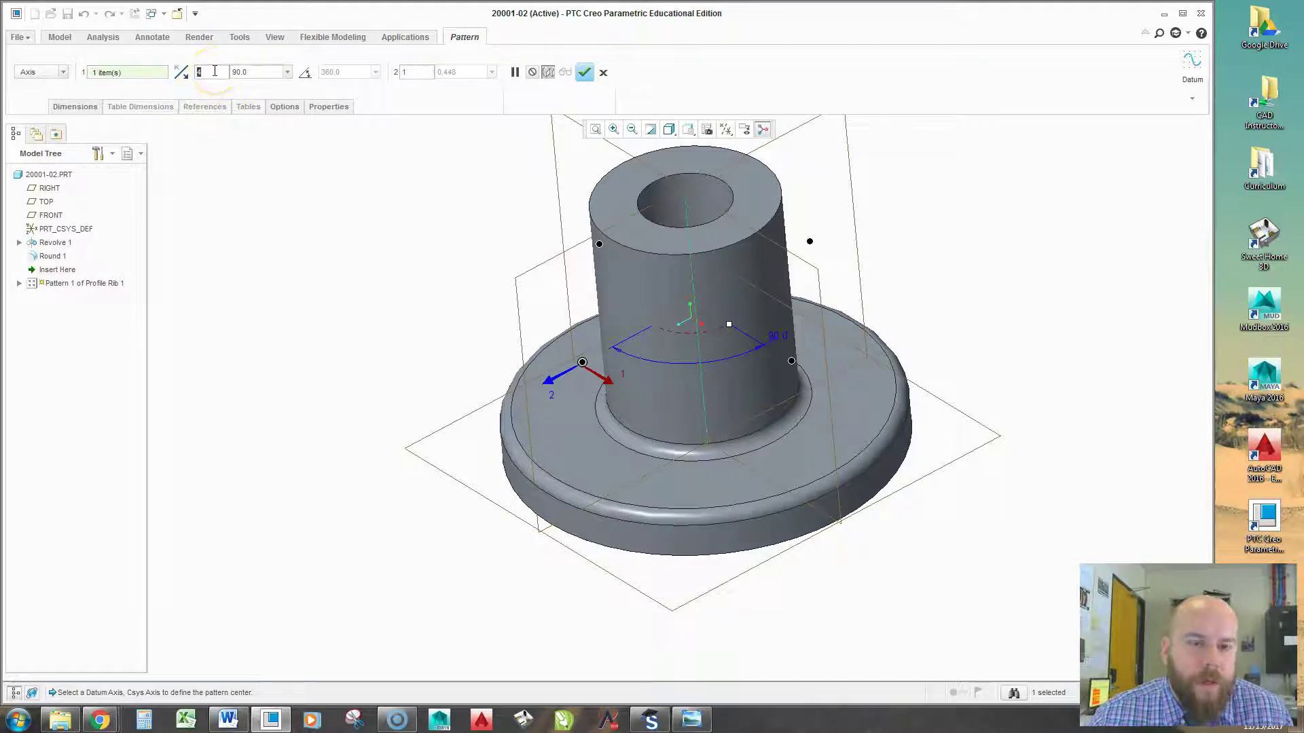
pyautogui.write('3')
pyautogui.press('Return')
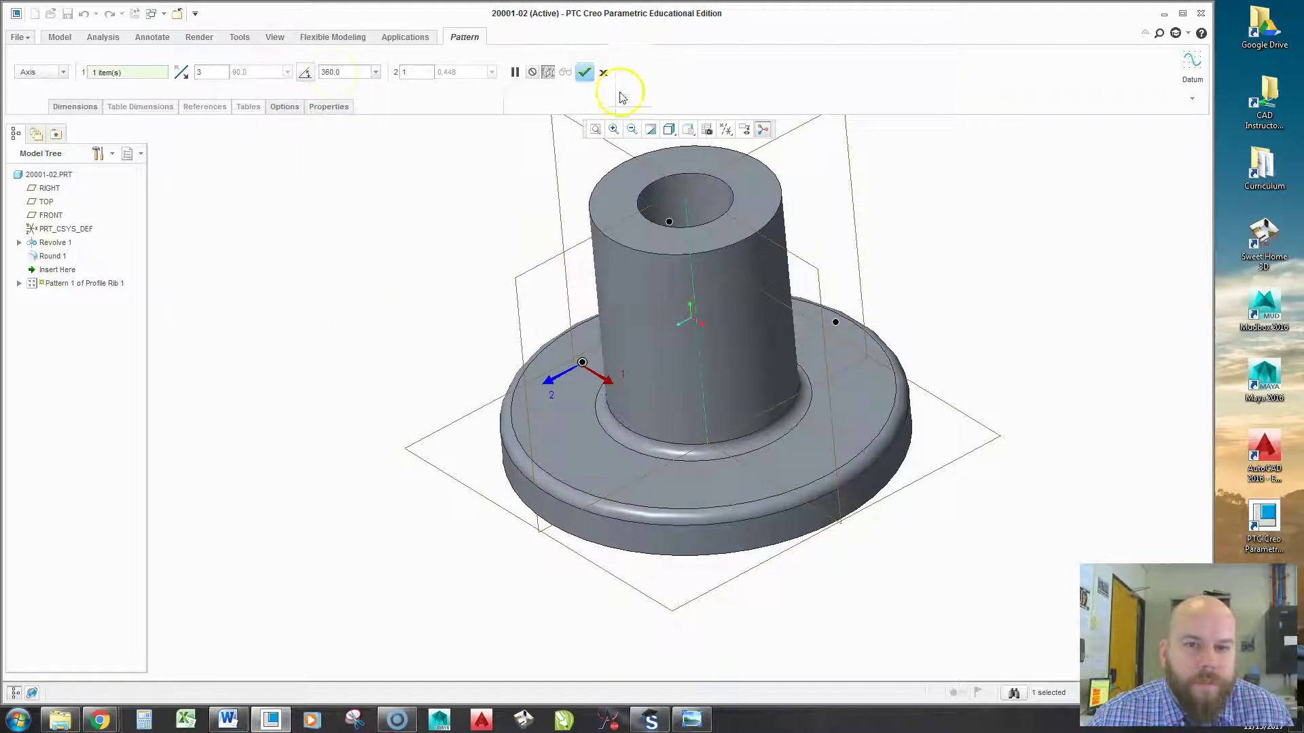
pyautogui.click(586, 74)
pyautogui.moveTo(657, 262); pyautogui.dragTo(792, 442, button='middle')
# Create a reference pattern of Round 2 following the rib pattern.
pyautogui.click(276, 268)
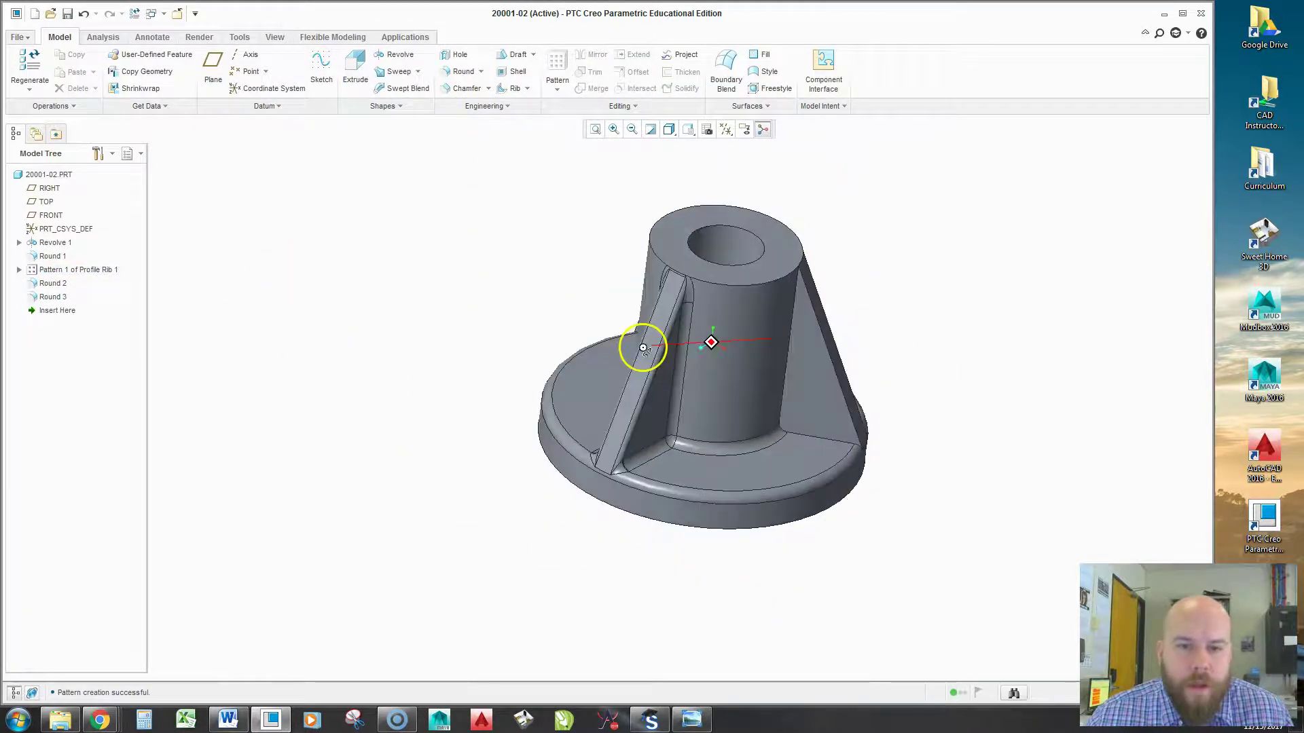
pyautogui.scroll(3, 620, 466)
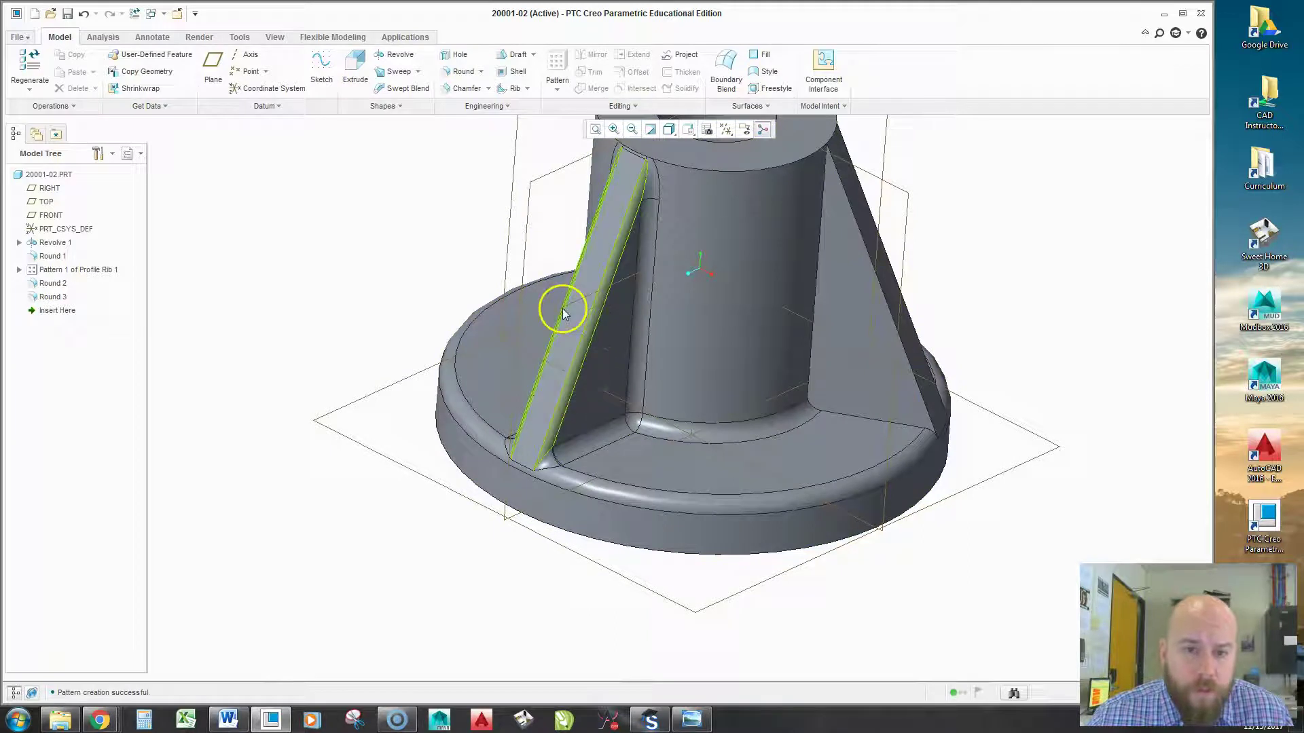
pyautogui.scroll(-2, 511, 451)
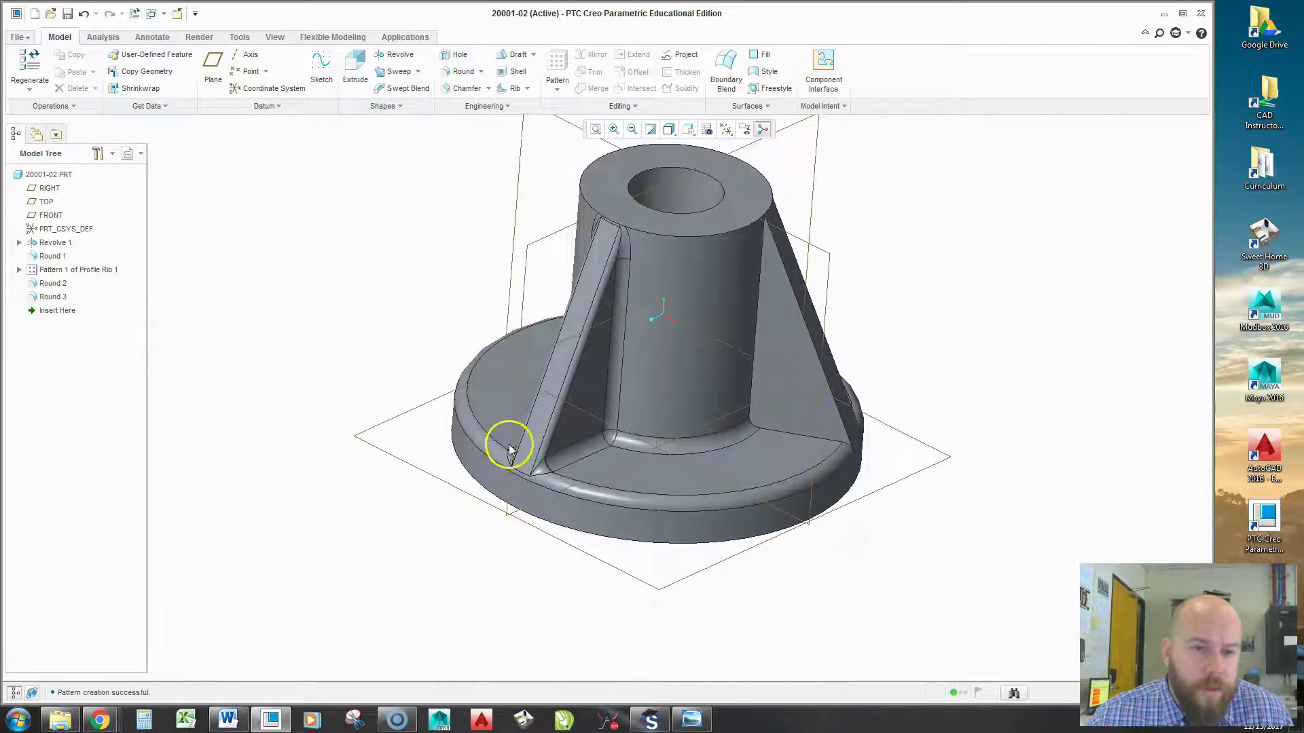
pyautogui.rightClick(59, 285)
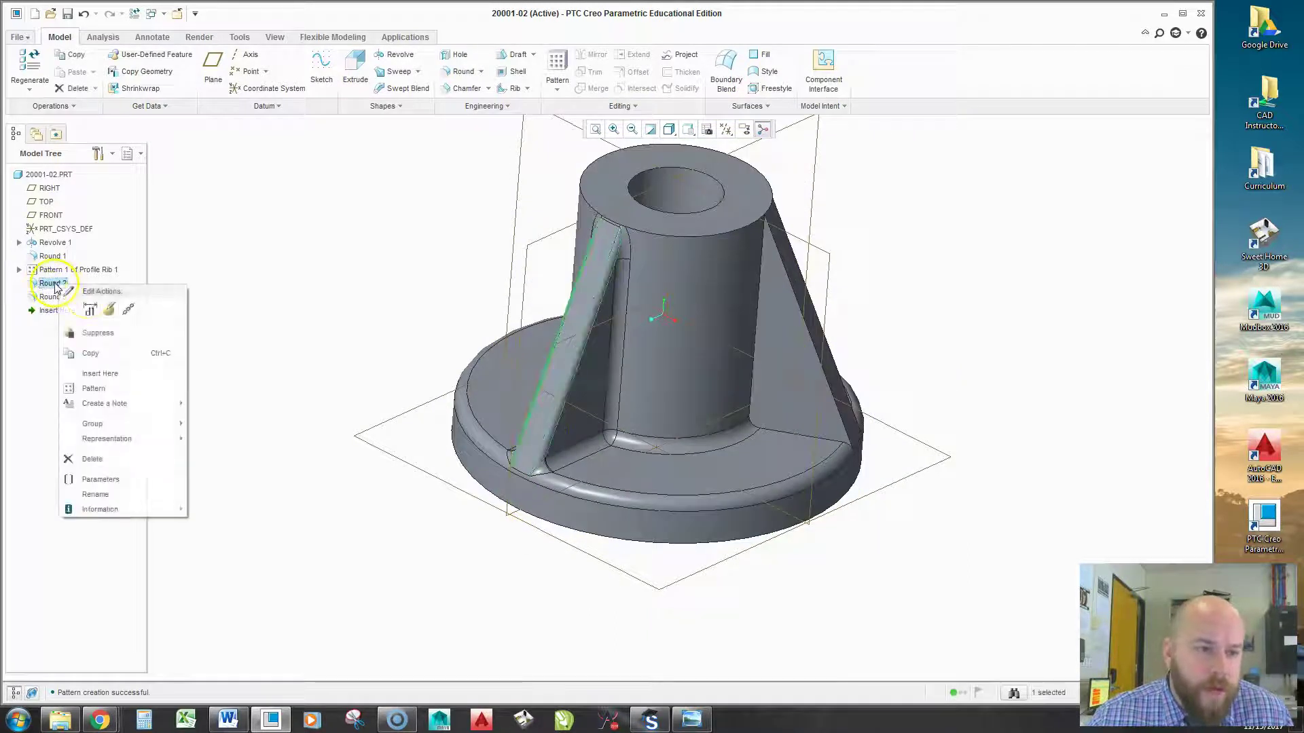
pyautogui.click(102, 389)
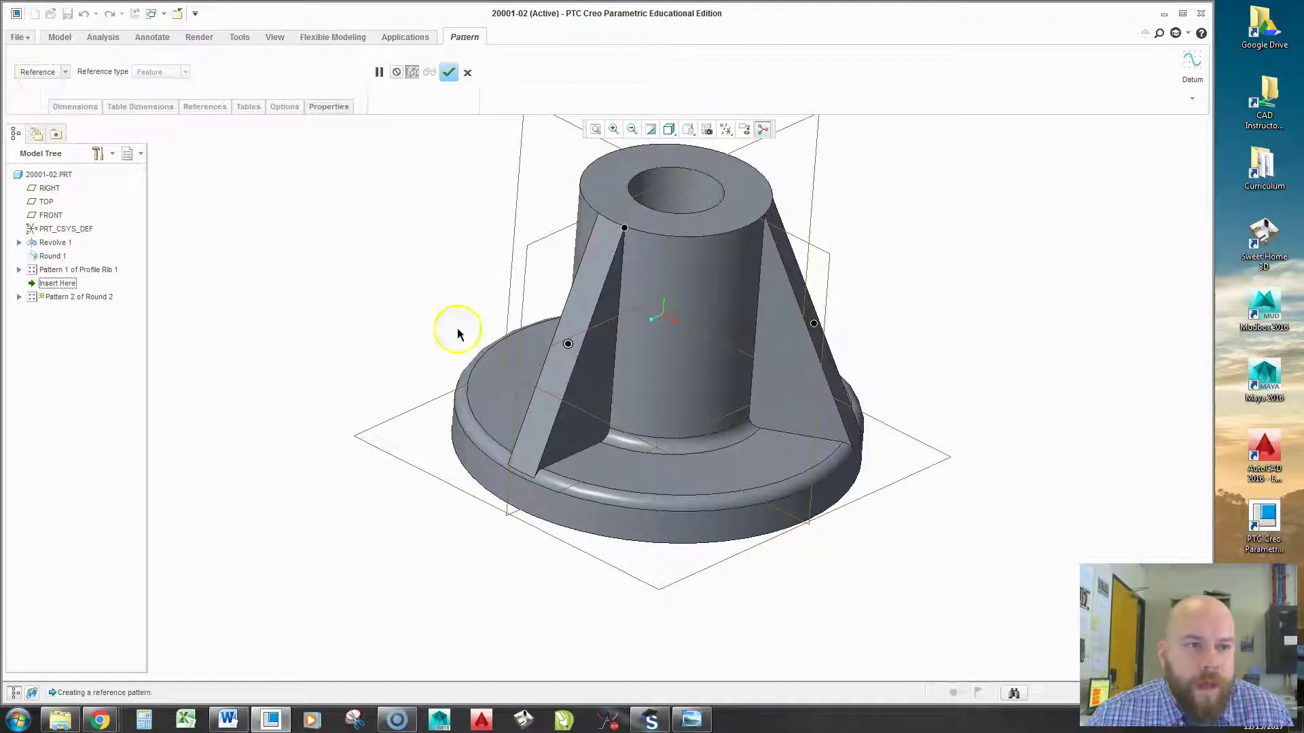
pyautogui.moveTo(686, 428); pyautogui.dragTo(722, 511, button='middle')
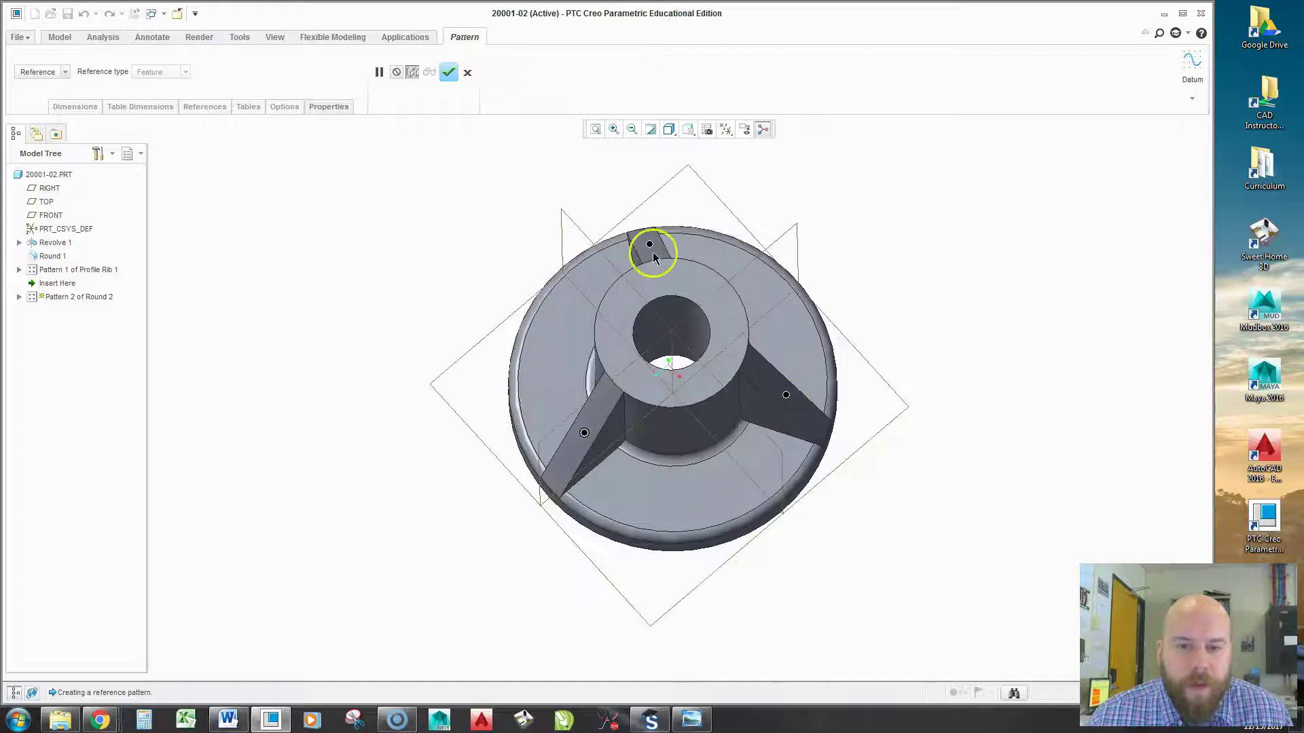
pyautogui.middleClick(458, 189)
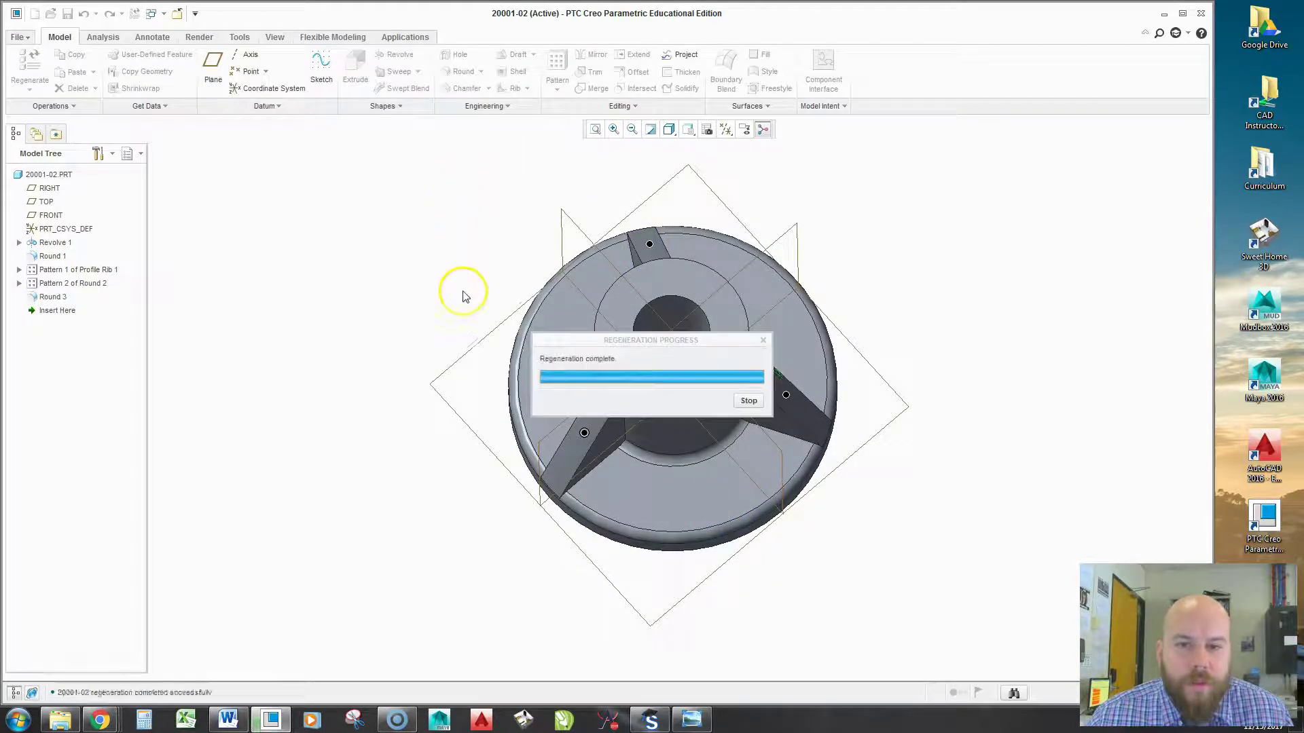
# Create a reference pattern of Round 3 likewise, then return to the trimetric view.
pyautogui.rightClick(65, 300)
pyautogui.click(112, 389)
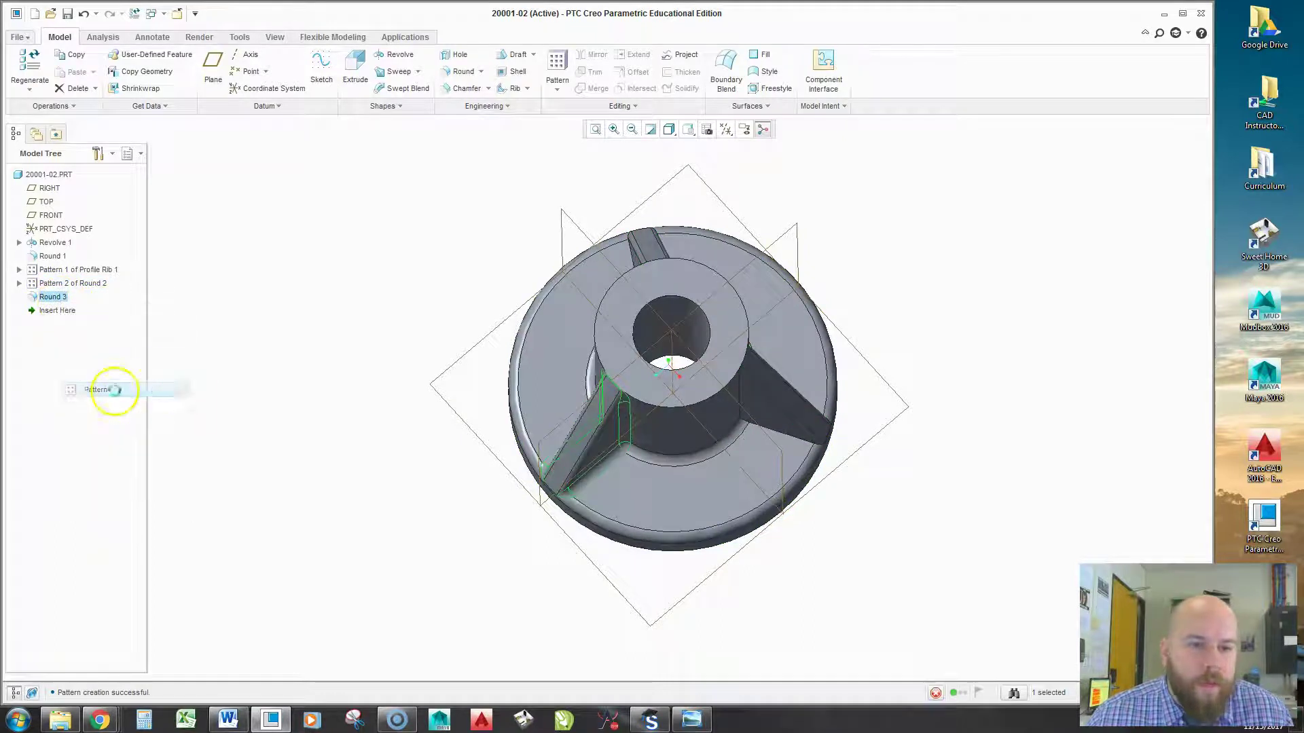
pyautogui.middleClick(338, 275)
pyautogui.click(338, 275)
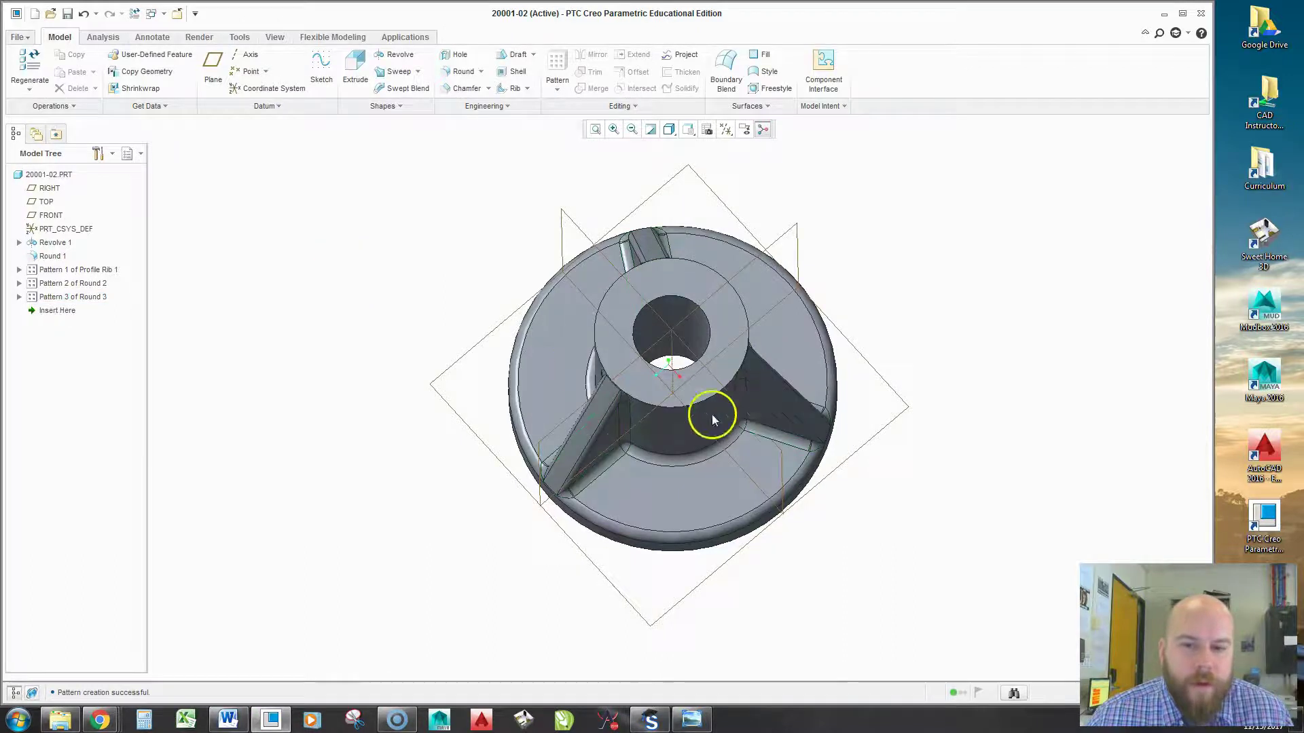
pyautogui.moveTo(713, 416); pyautogui.dragTo(646, 337, button='middle')
pyautogui.hotkey('ctrl', 'd')
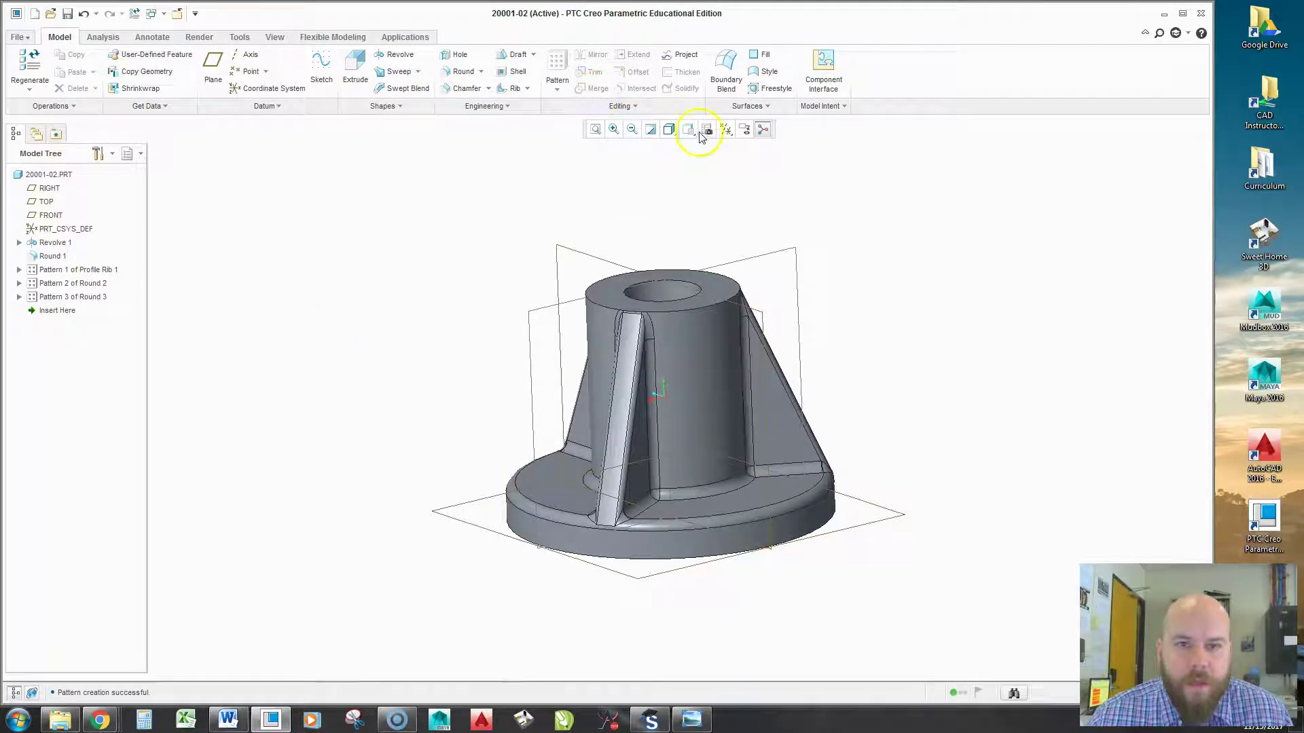
pyautogui.rightClick(71, 270)
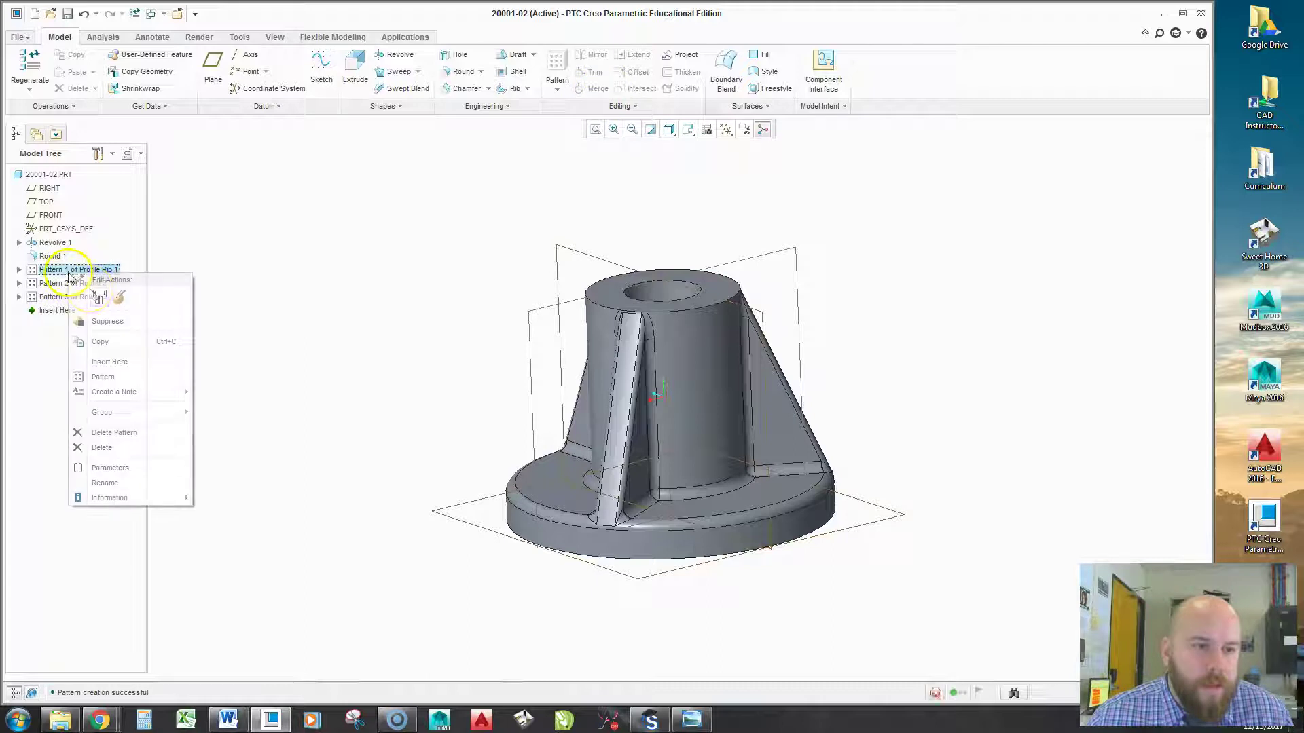
pyautogui.click(105, 296)
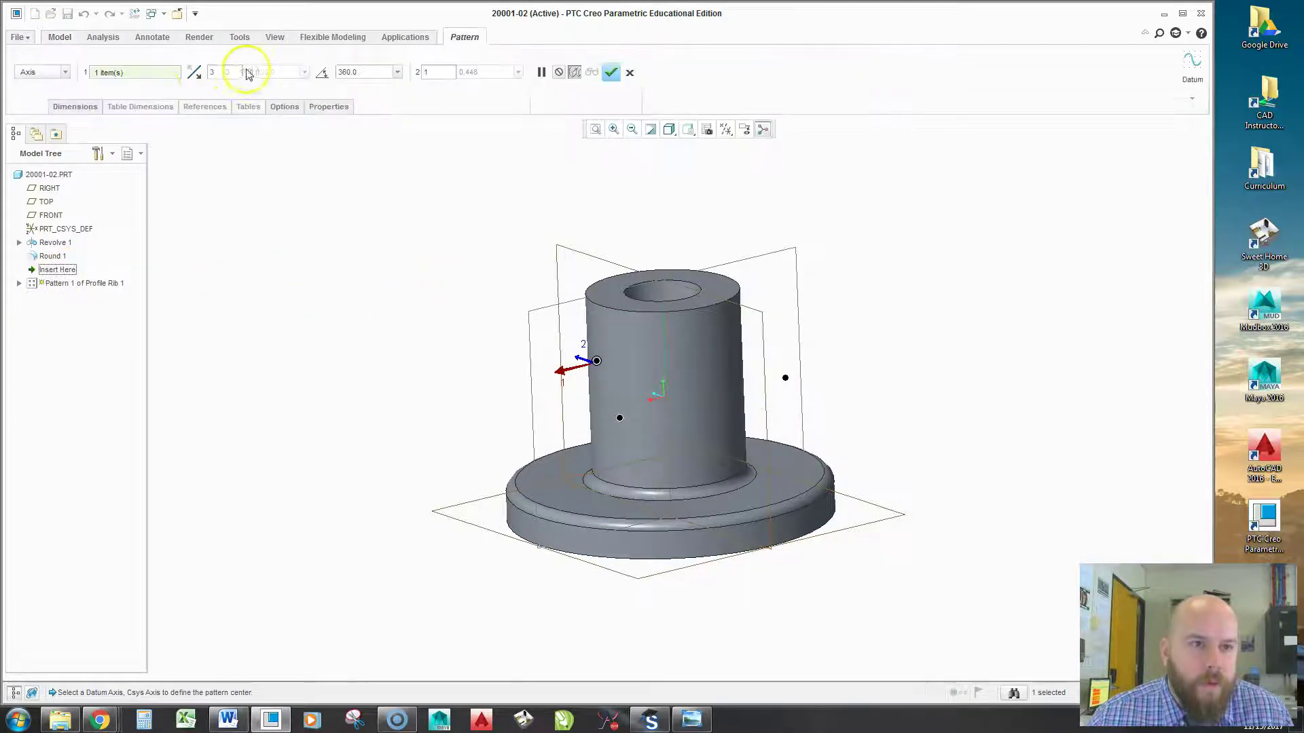
pyautogui.write('4')
pyautogui.press('Return')
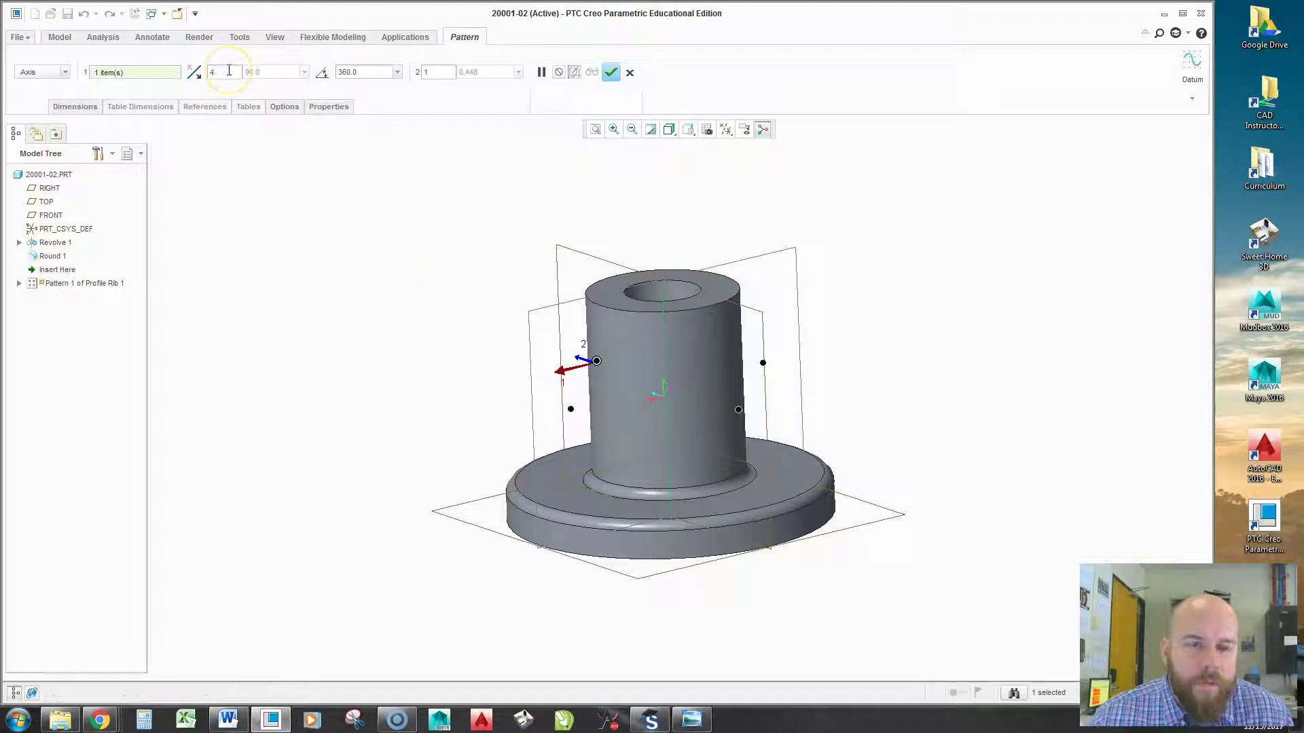
pyautogui.middleClick(443, 517)
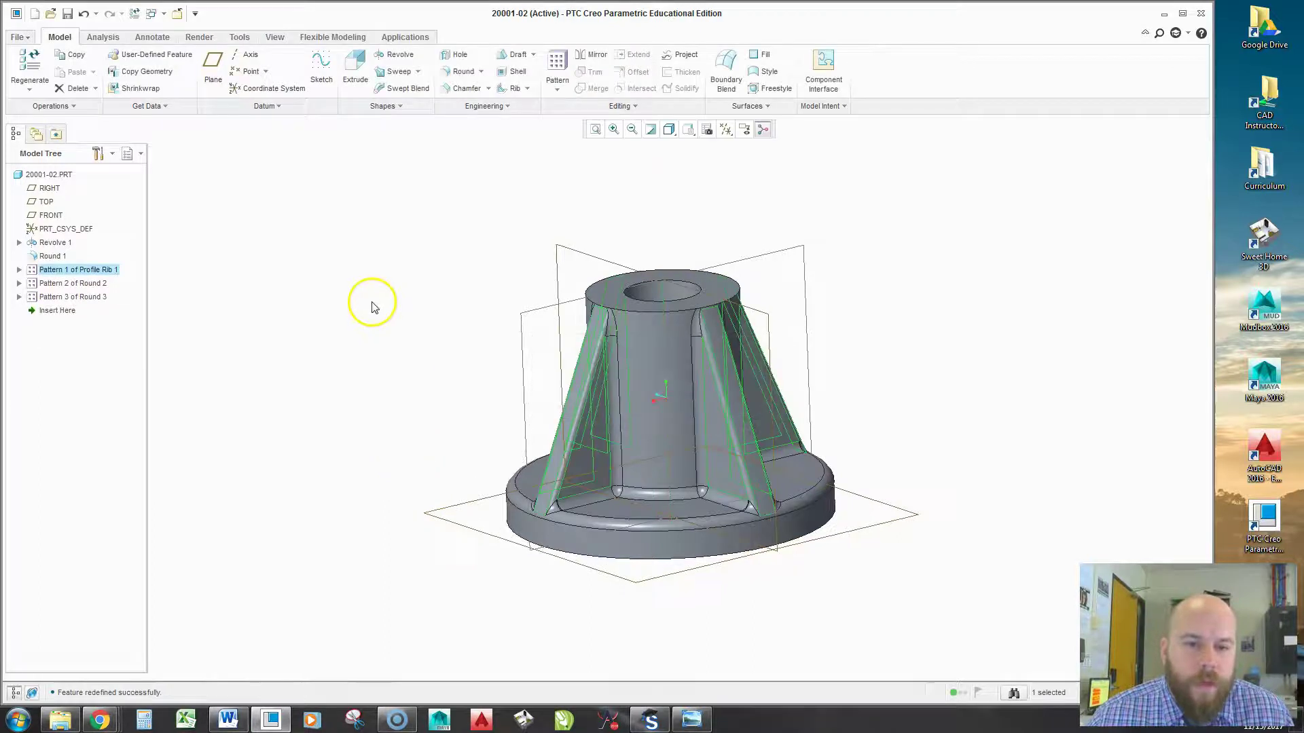
pyautogui.moveTo(373, 303); pyautogui.dragTo(715, 310, button='middle')
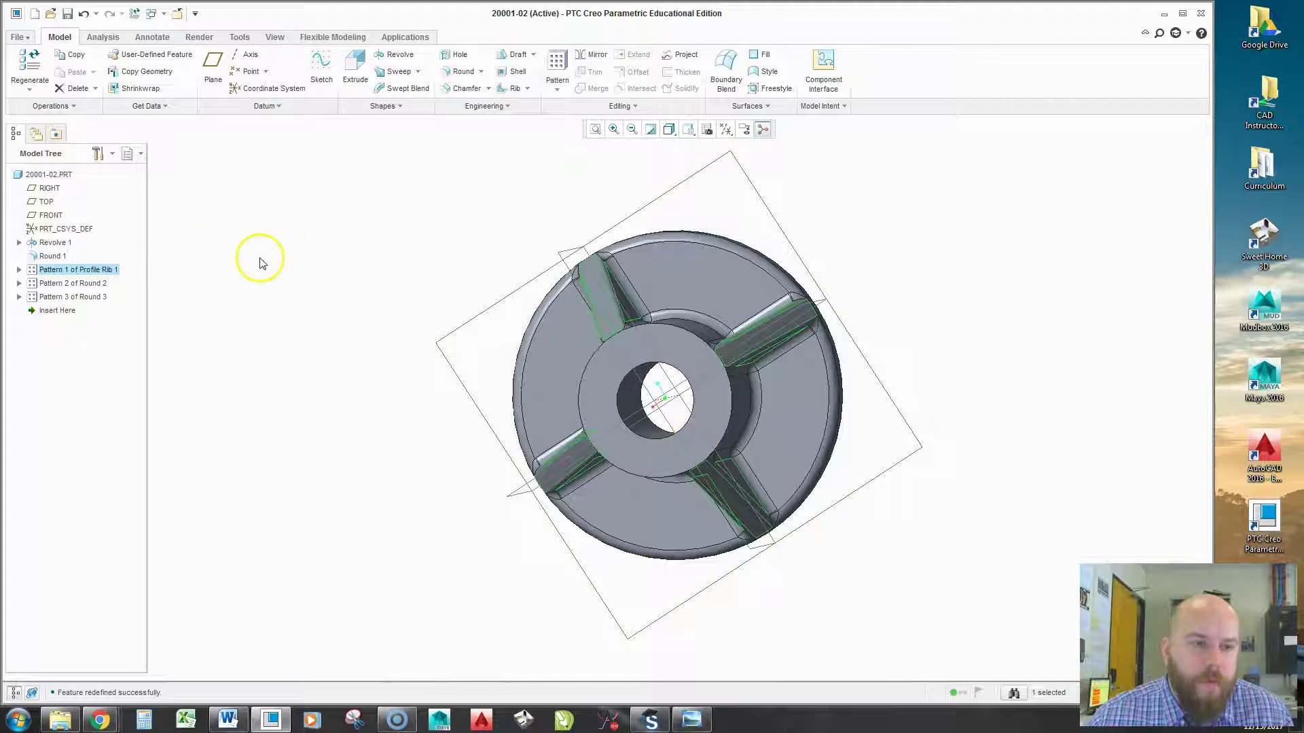
pyautogui.click(82, 19)
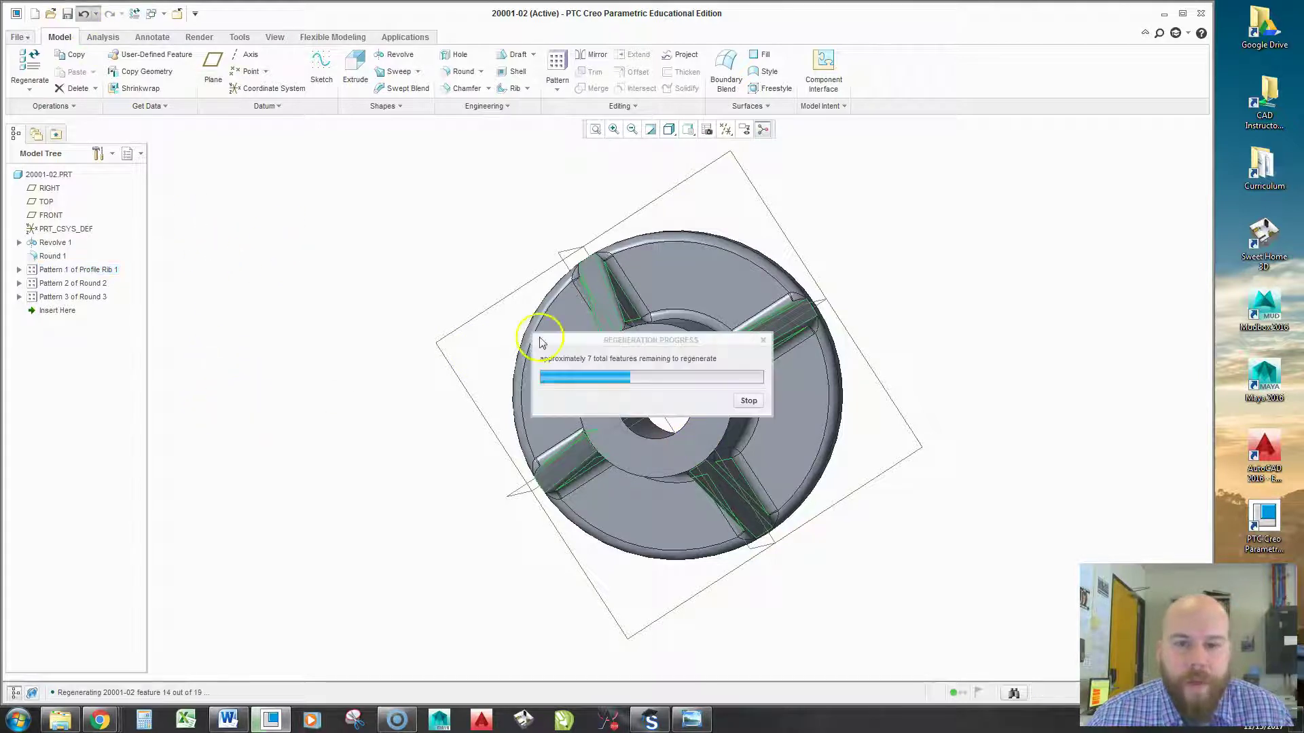
pyautogui.moveTo(792, 288); pyautogui.dragTo(835, 326, button='middle')
pyautogui.moveTo(632, 480)
pyautogui.mouseDown(button='middle')
pyautogui.moveTo(612, 480)
pyautogui.moveTo(664, 466)
pyautogui.moveTo(693, 486)
pyautogui.moveTo(708, 463)
pyautogui.mouseUp(button='middle')
pyautogui.scroll(4, 707, 464)
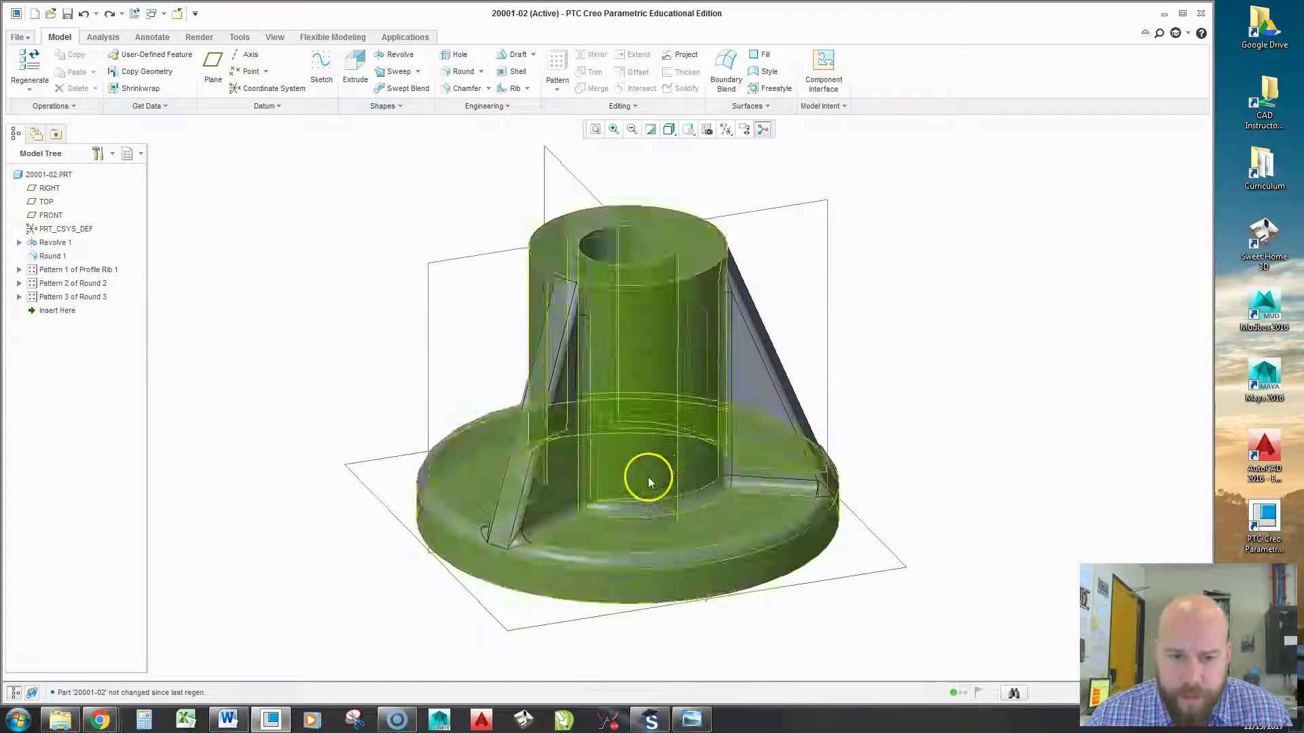
pyautogui.scroll(-1, 646, 474)
pyautogui.moveTo(762, 512)
pyautogui.mouseDown(button='middle')
pyautogui.moveTo(715, 533)
pyautogui.moveTo(765, 518)
pyautogui.moveTo(829, 538)
pyautogui.moveTo(748, 533)
pyautogui.moveTo(695, 547)
pyautogui.moveTo(754, 501)
pyautogui.moveTo(817, 522)
pyautogui.moveTo(794, 553)
pyautogui.moveTo(808, 564)
pyautogui.mouseUp(button='middle')
# Bring up the Bearing drawing showing the 3/8 DRILL, 3/4 CBORE, 5/16 DEEP callout.
pyautogui.hotkey('alt', 'Tab')
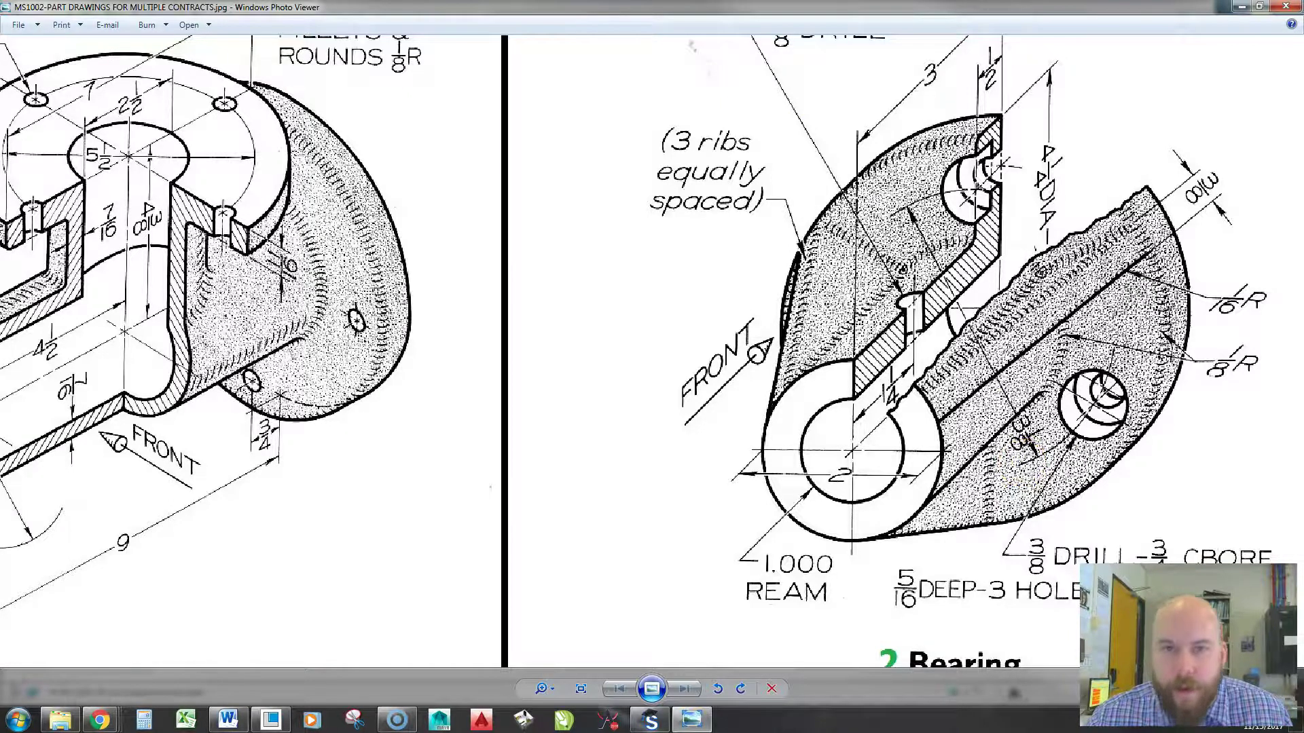
# Back in Creo, place a new Standard hole on the flange's top face.
pyautogui.press('super+Down')
pyautogui.press('super+Down')
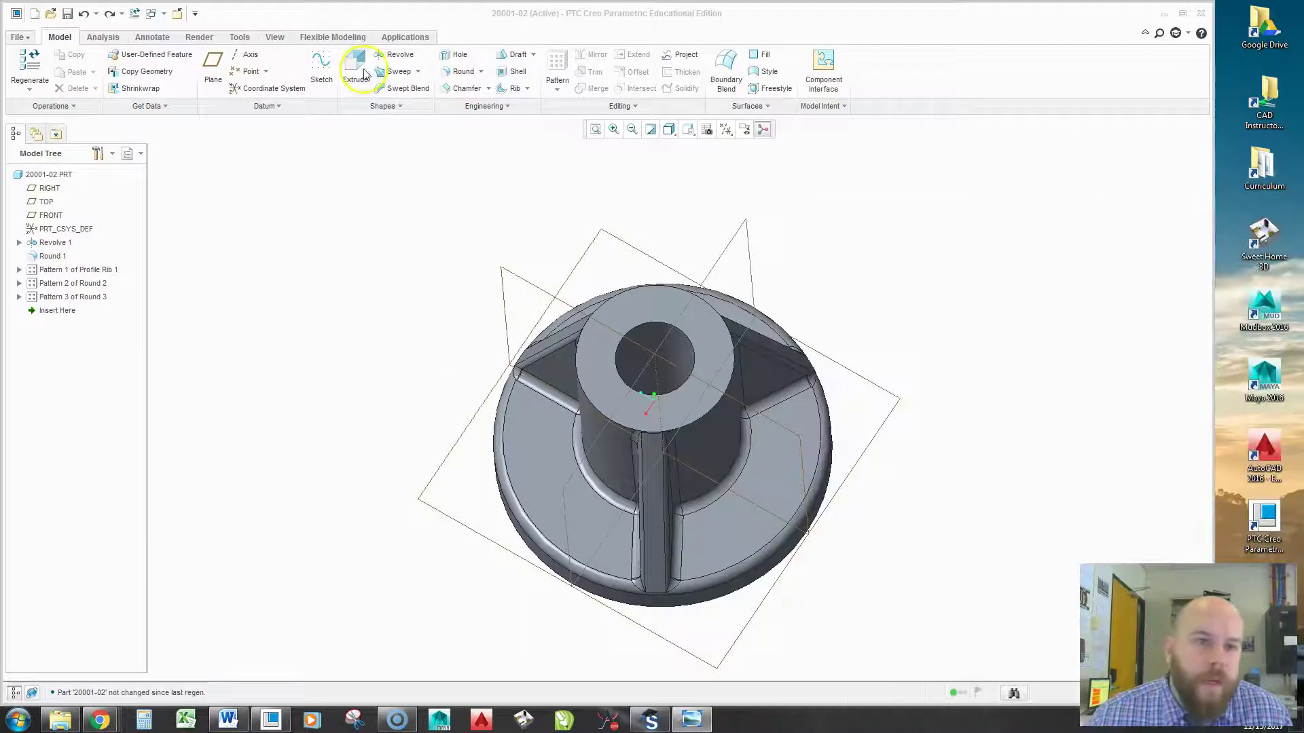
pyautogui.click(454, 56)
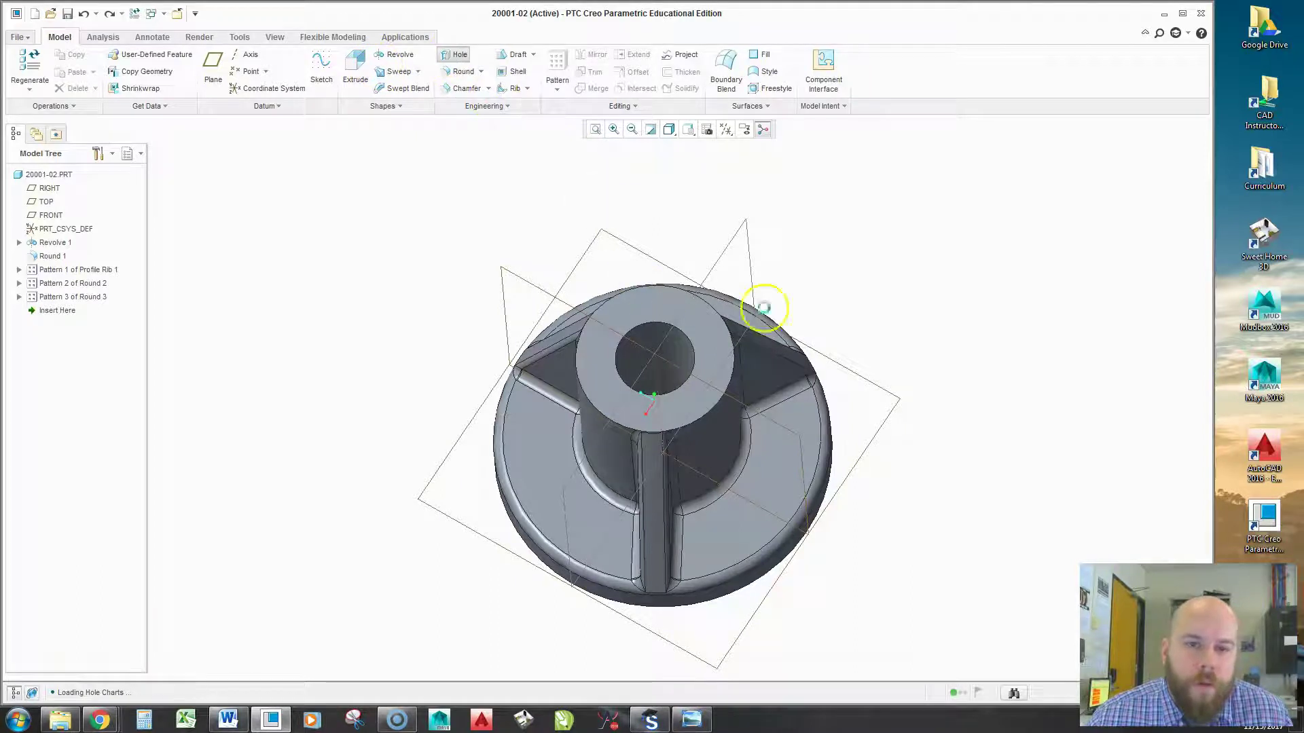
pyautogui.moveTo(886, 282); pyautogui.dragTo(717, 250, button='middle')
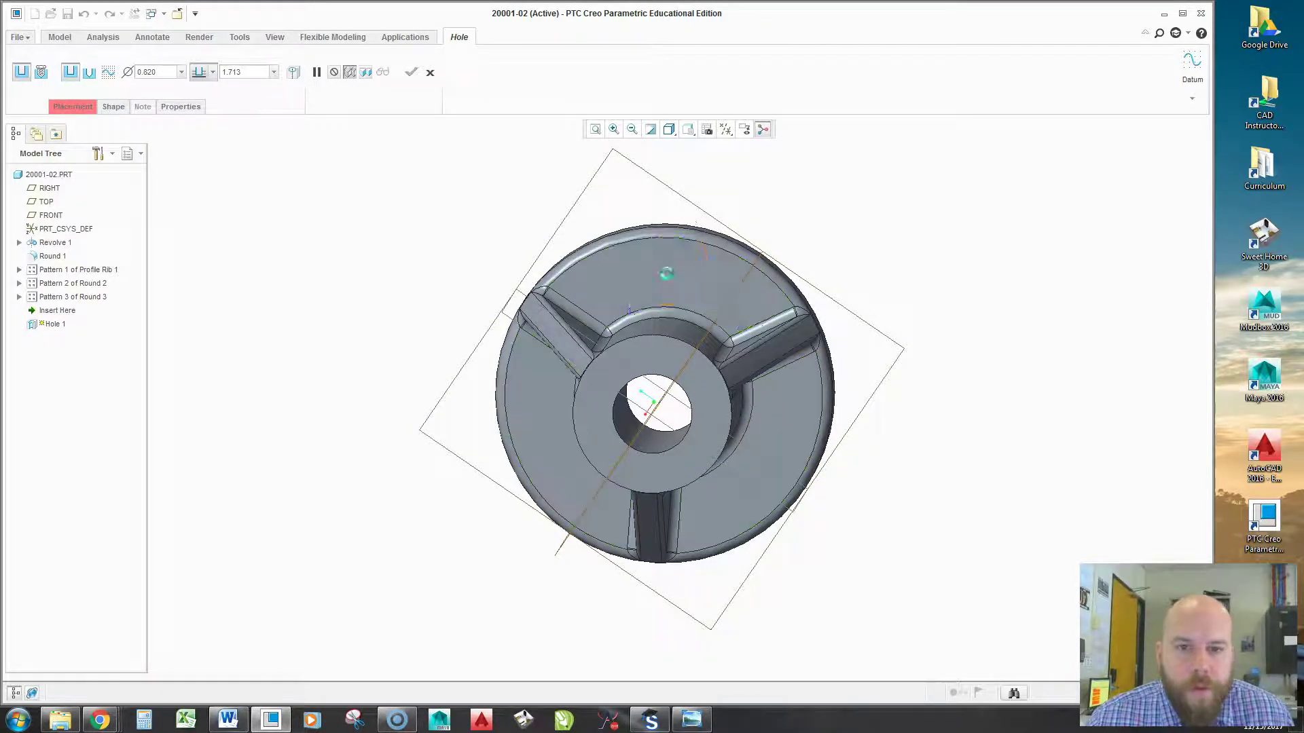
pyautogui.click(667, 273)
pyautogui.scroll(2, 676, 289)
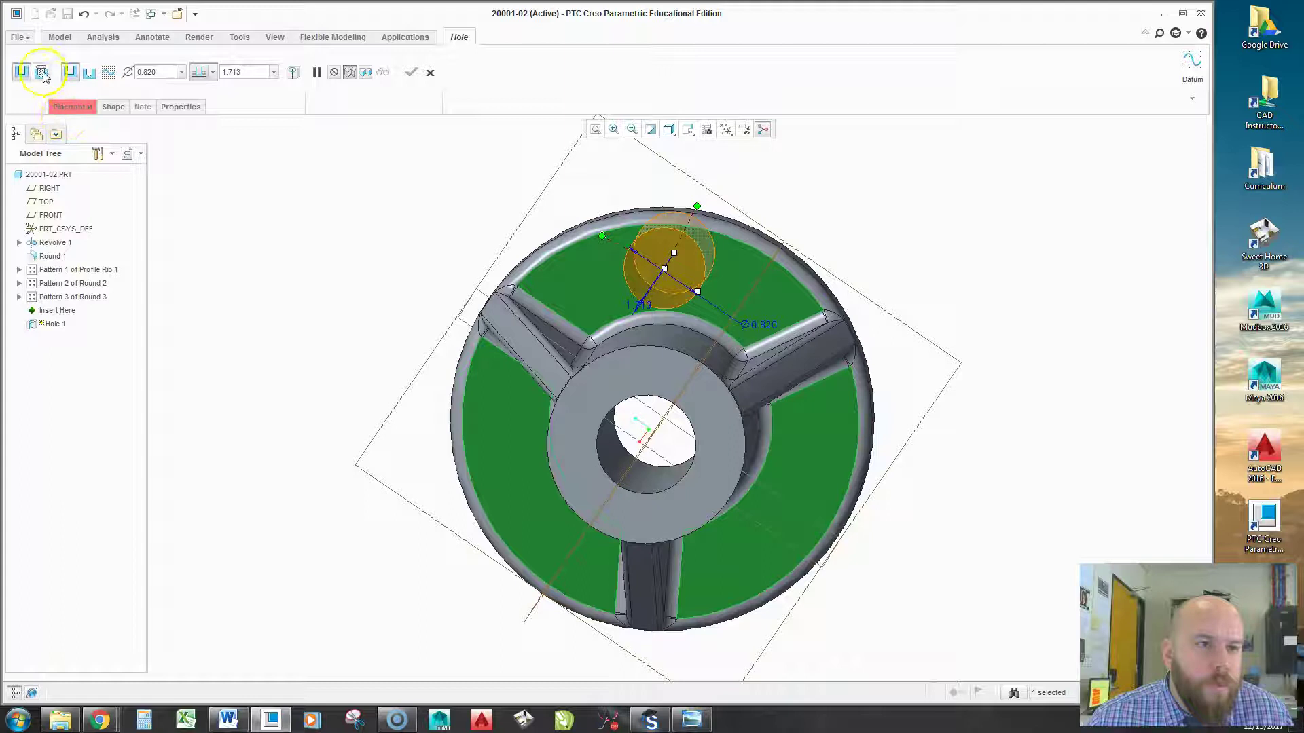
pyautogui.click(91, 74)
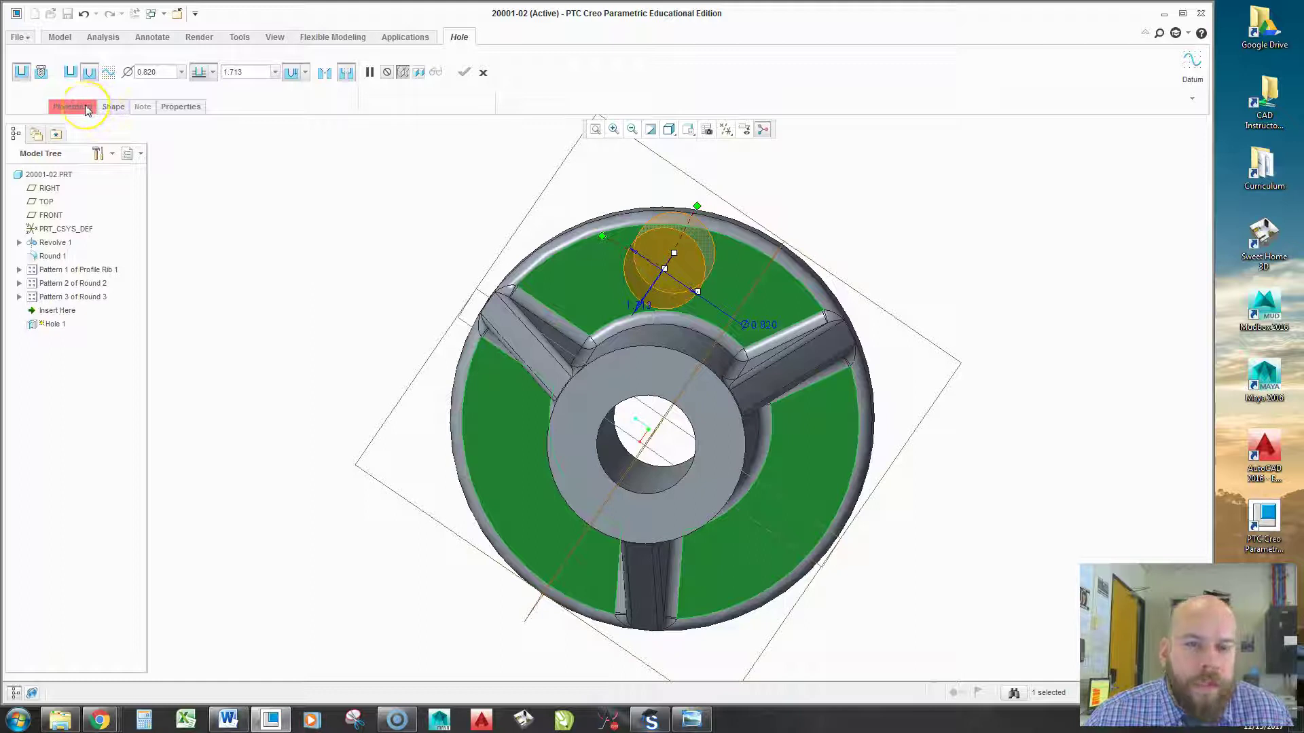
# Change the hole's placement type to Diameter.
pyautogui.click(72, 107)
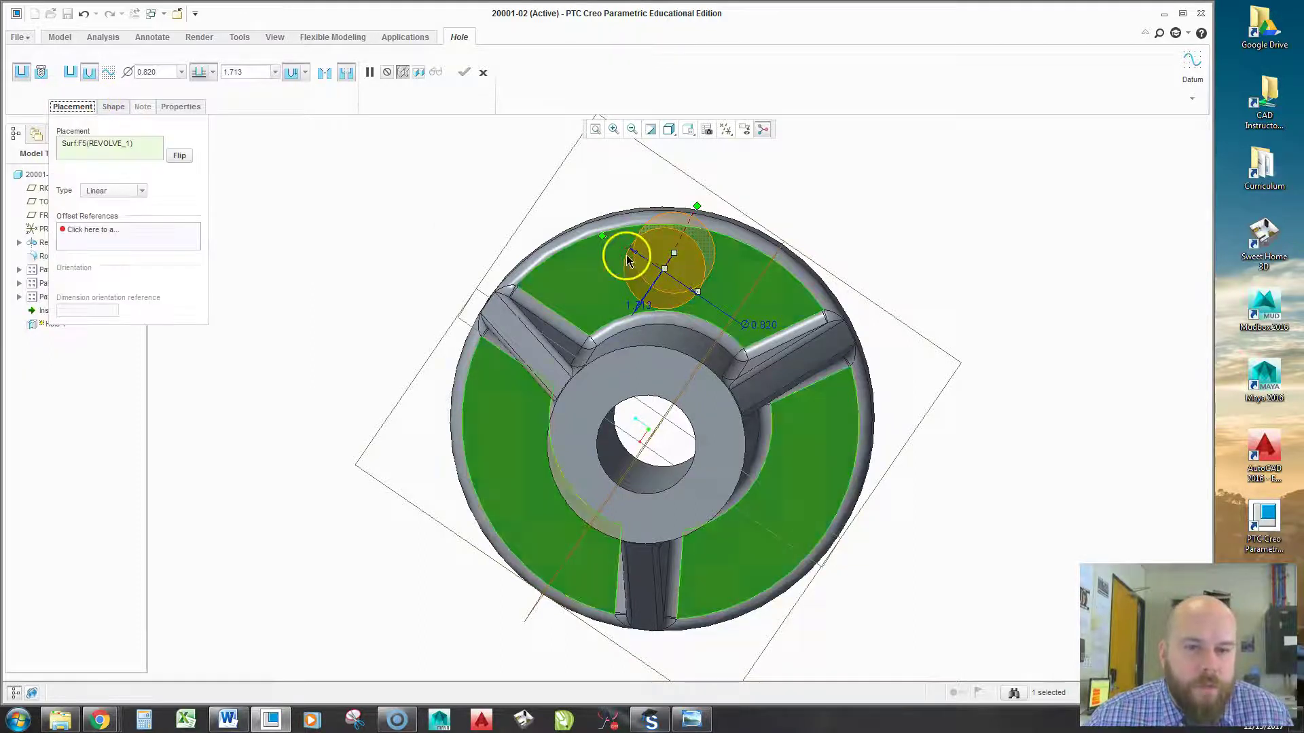
pyautogui.moveTo(603, 235); pyautogui.dragTo(568, 184)
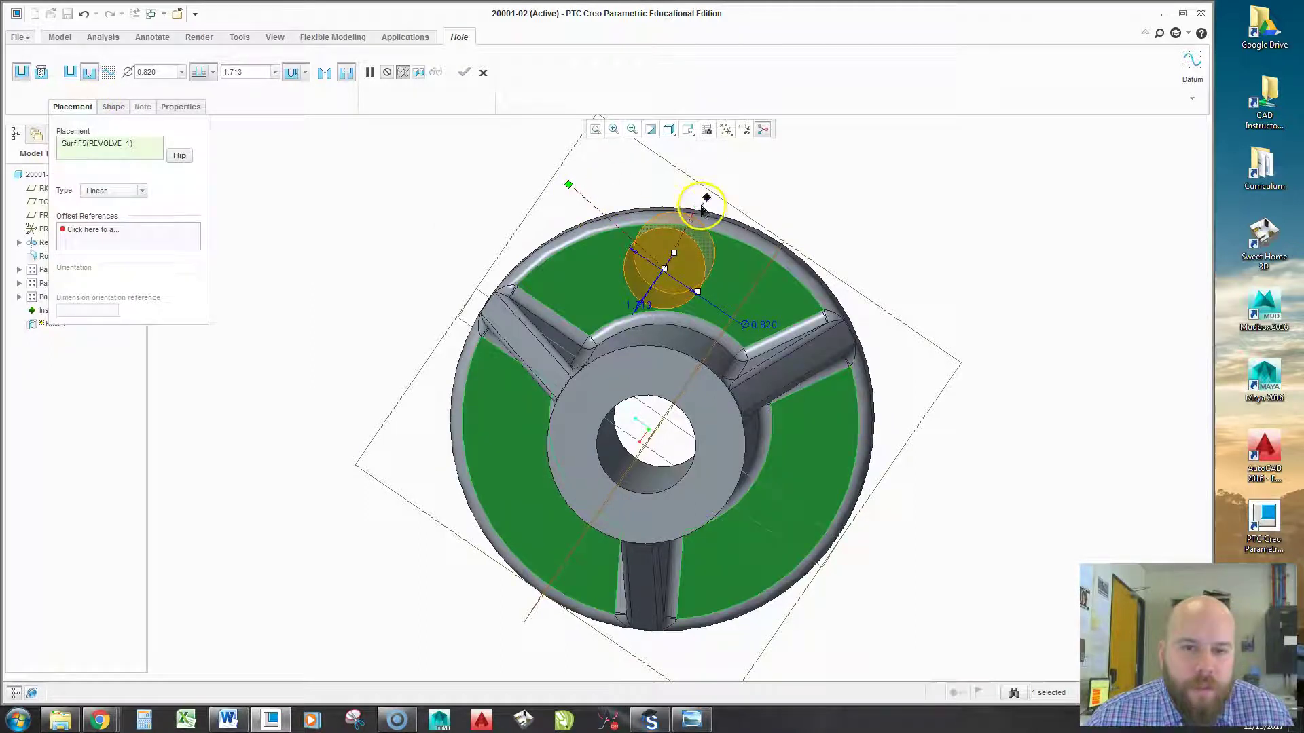
pyautogui.moveTo(698, 206); pyautogui.dragTo(737, 165)
pyautogui.click(112, 191)
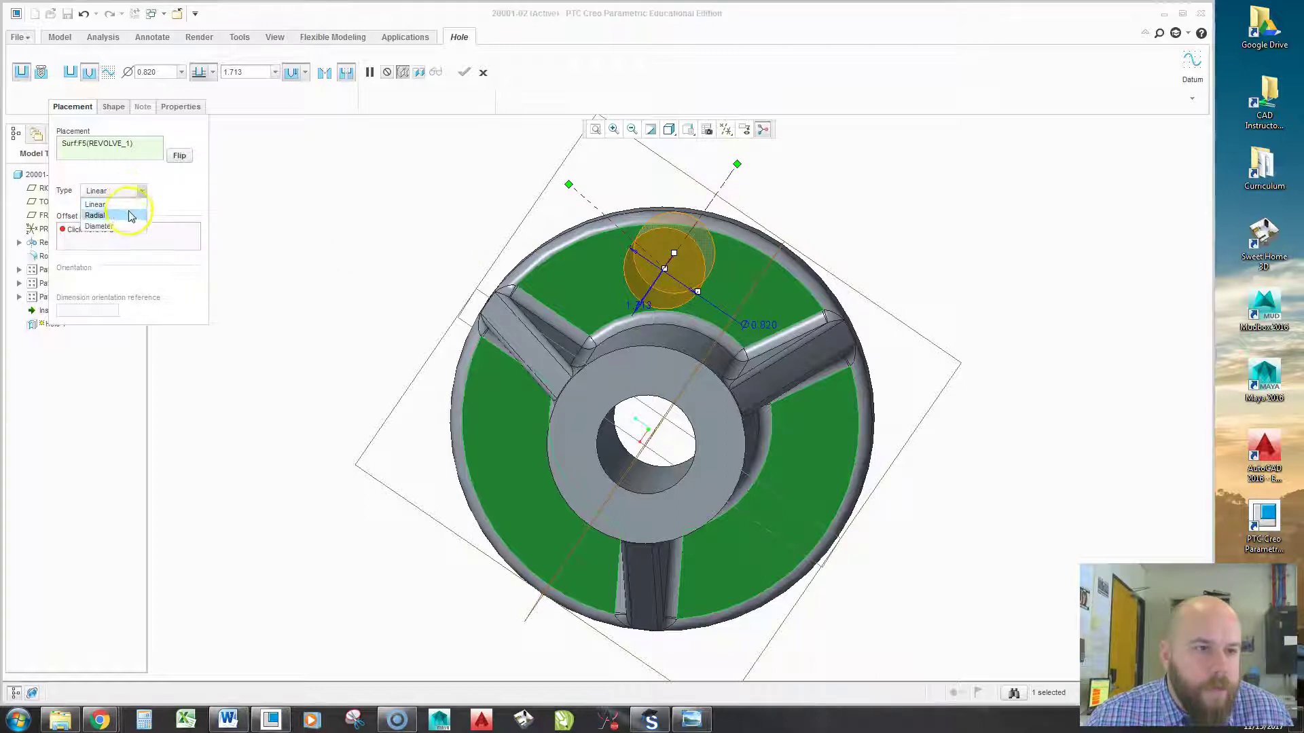
pyautogui.click(128, 227)
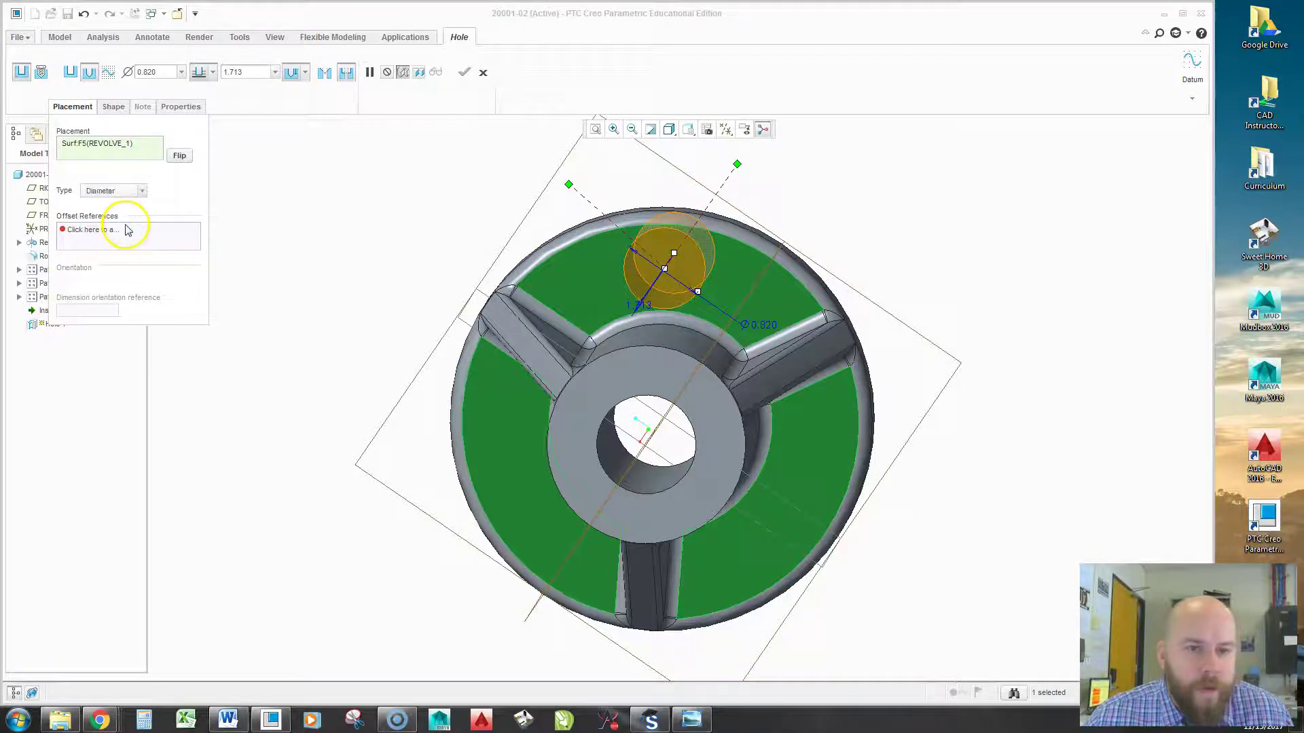
pyautogui.hotkey('ctrl', 'd')
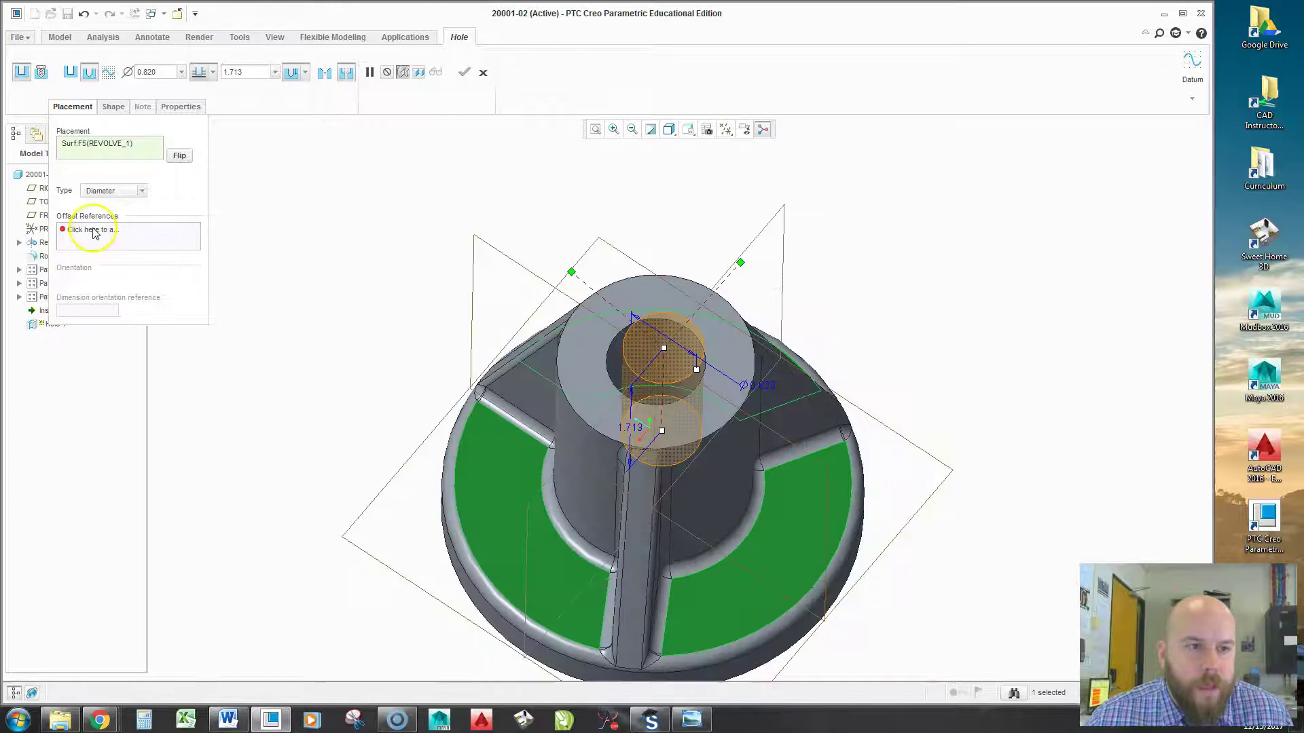
# Reference central axis A_1 for the 3.104 diameter placement and switch to isometric view.
pyautogui.click(88, 231)
pyautogui.moveTo(481, 325); pyautogui.dragTo(501, 384, button='middle')
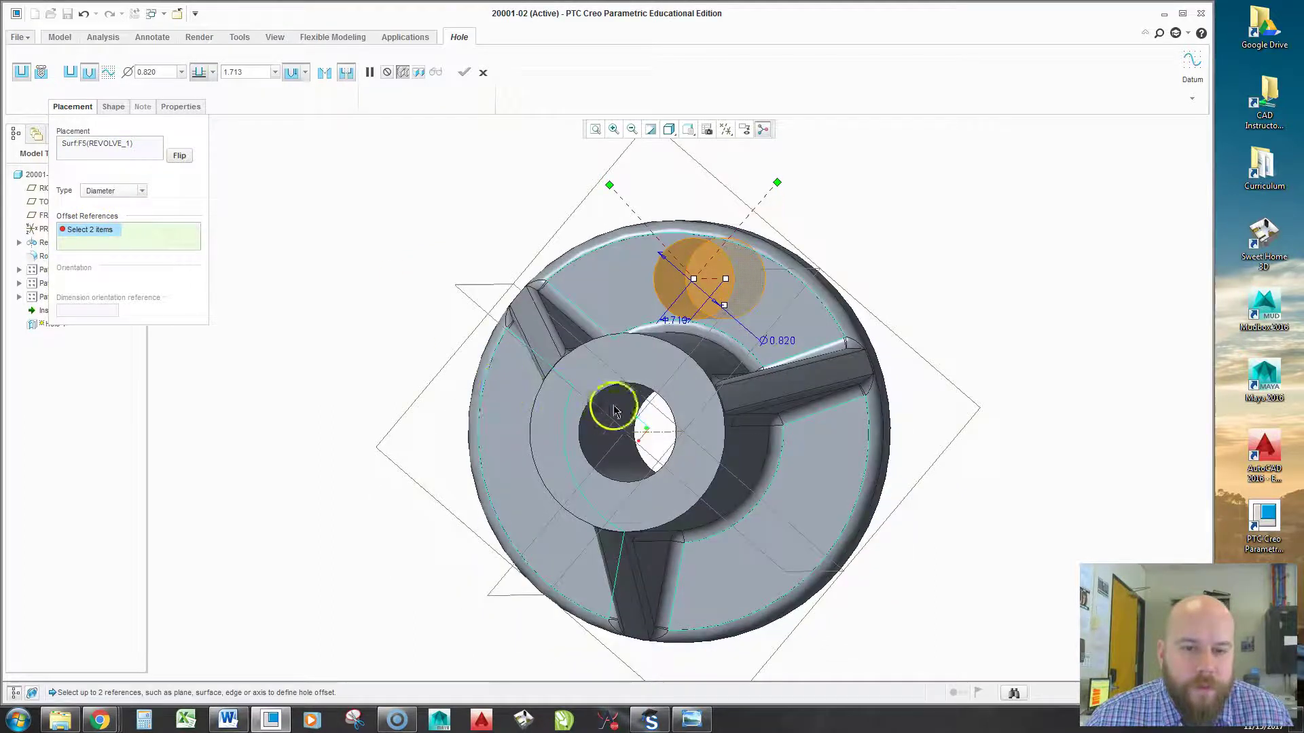
pyautogui.click(656, 438)
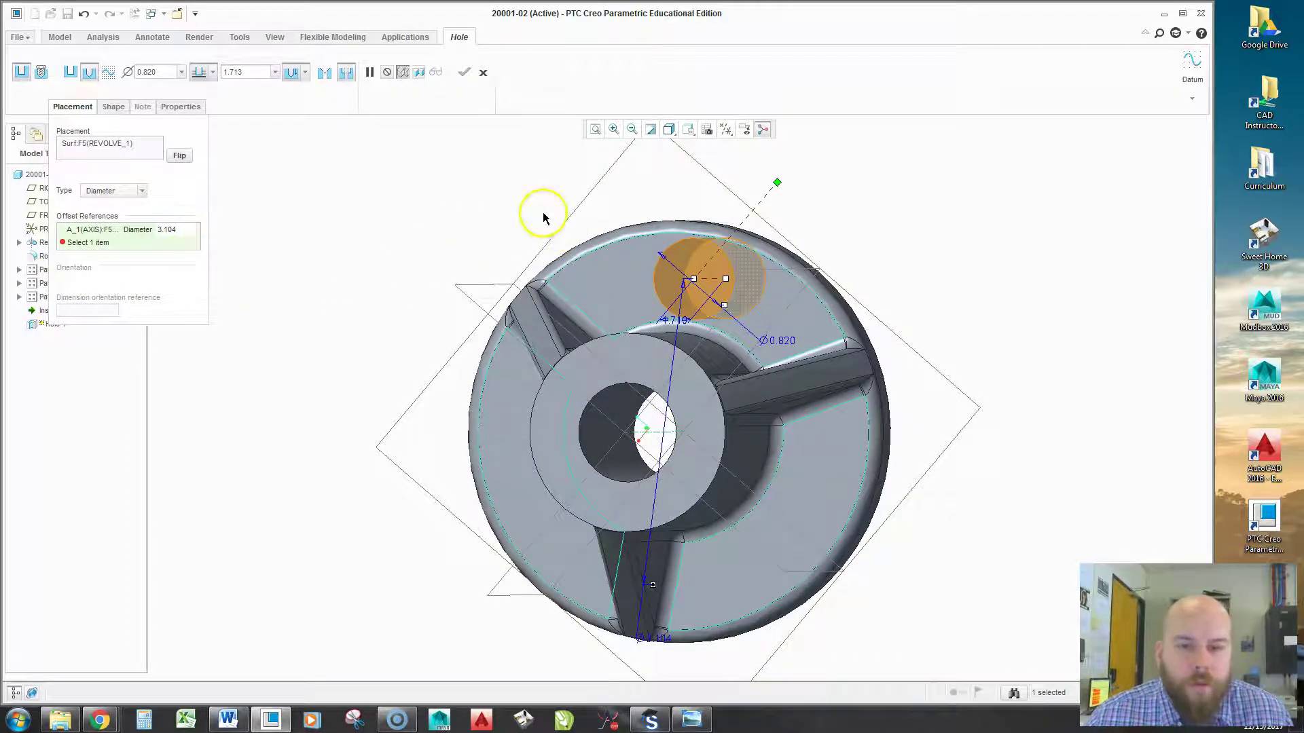
pyautogui.moveTo(762, 396)
pyautogui.mouseDown(button='middle')
pyautogui.moveTo(780, 373)
pyautogui.moveTo(779, 395)
pyautogui.mouseUp(button='middle')
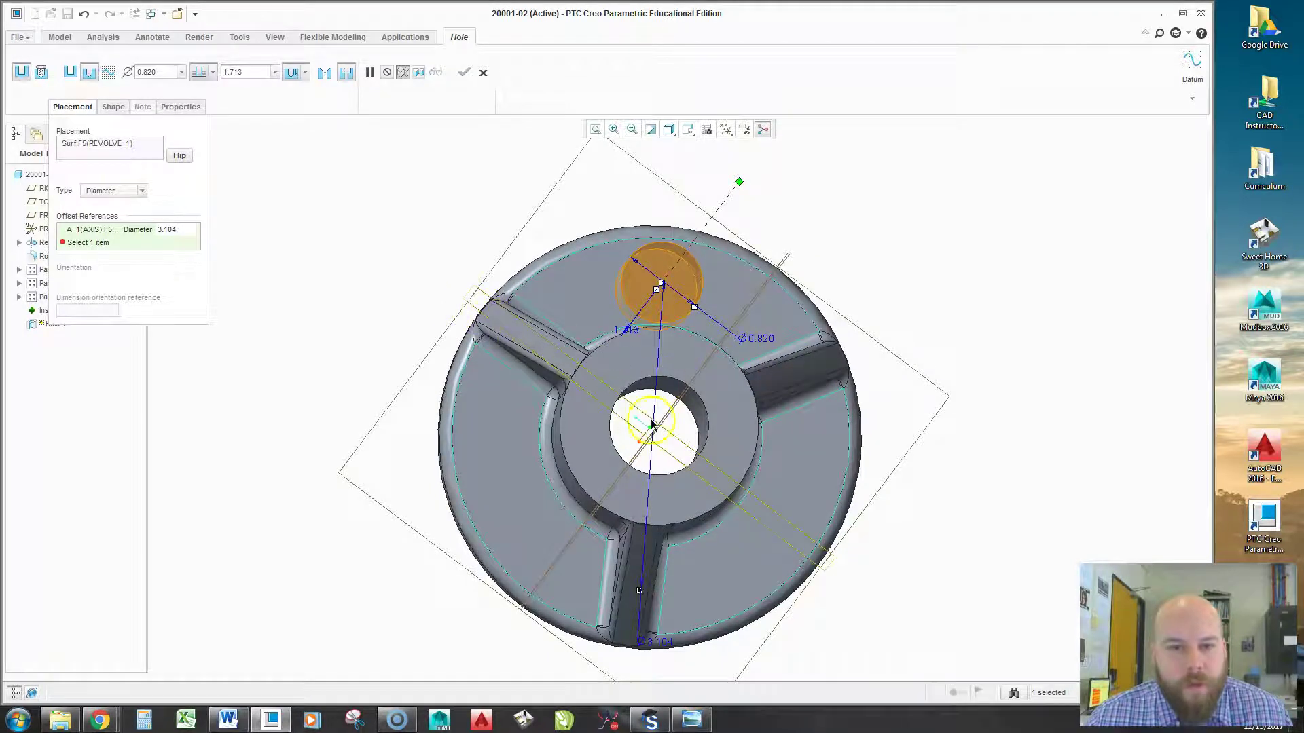
pyautogui.click(707, 130)
pyautogui.click(737, 144)
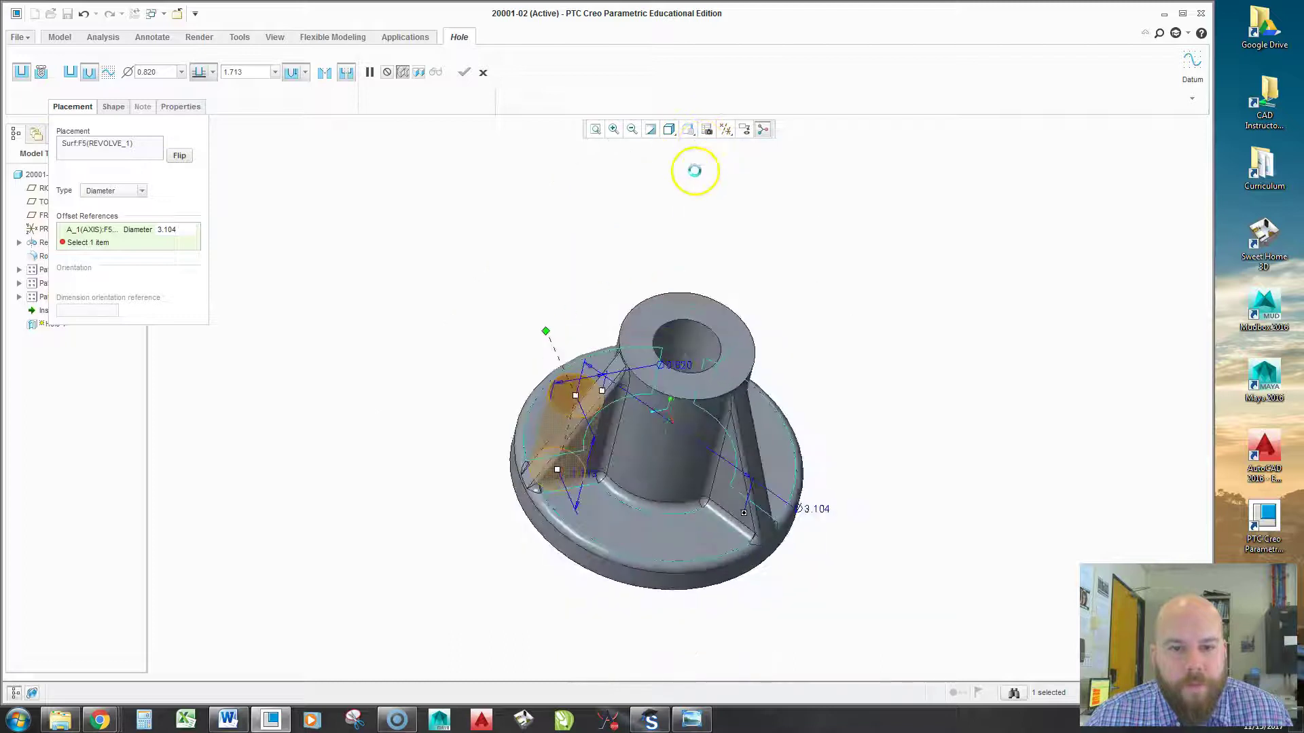
pyautogui.moveTo(630, 559); pyautogui.dragTo(745, 526, button='middle')
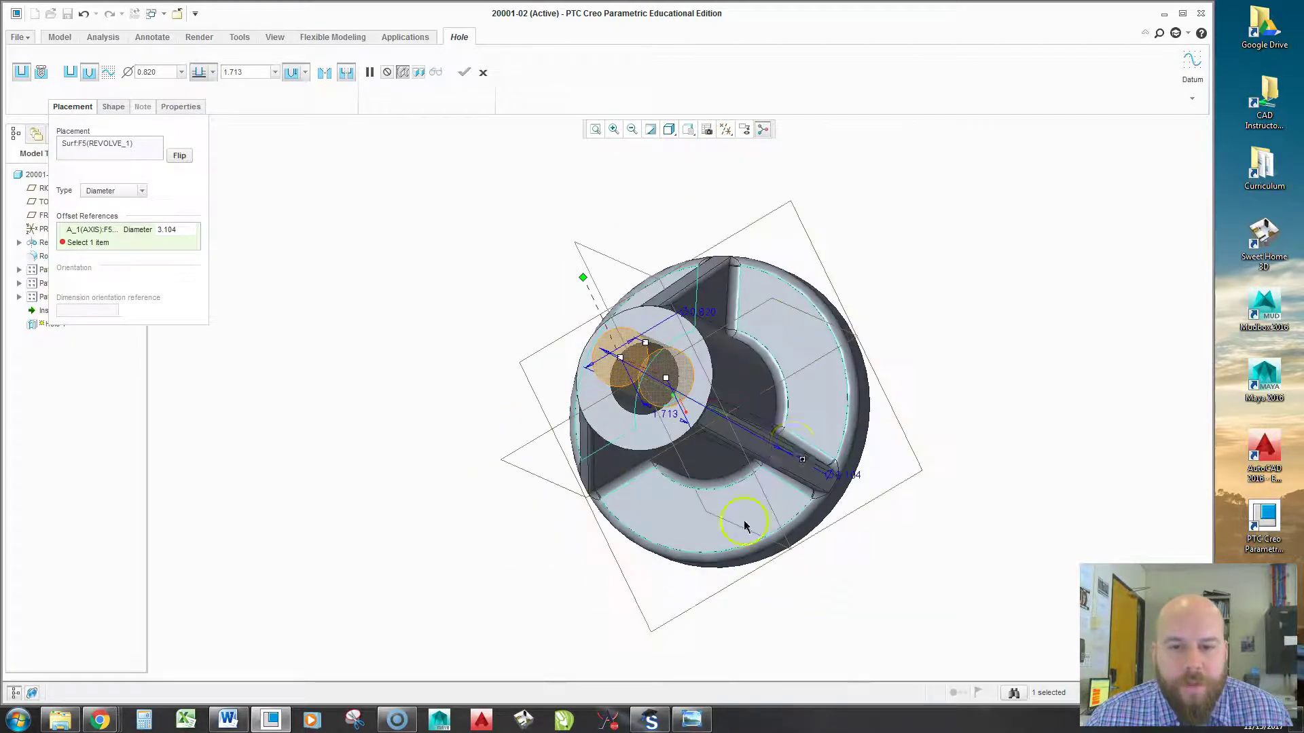
# Use RIGHT as the hole's angle reference and set the placement diameter to 3.125.
pyautogui.keyDown('ctrl'); pyautogui.click(804, 319); pyautogui.keyUp('ctrl')
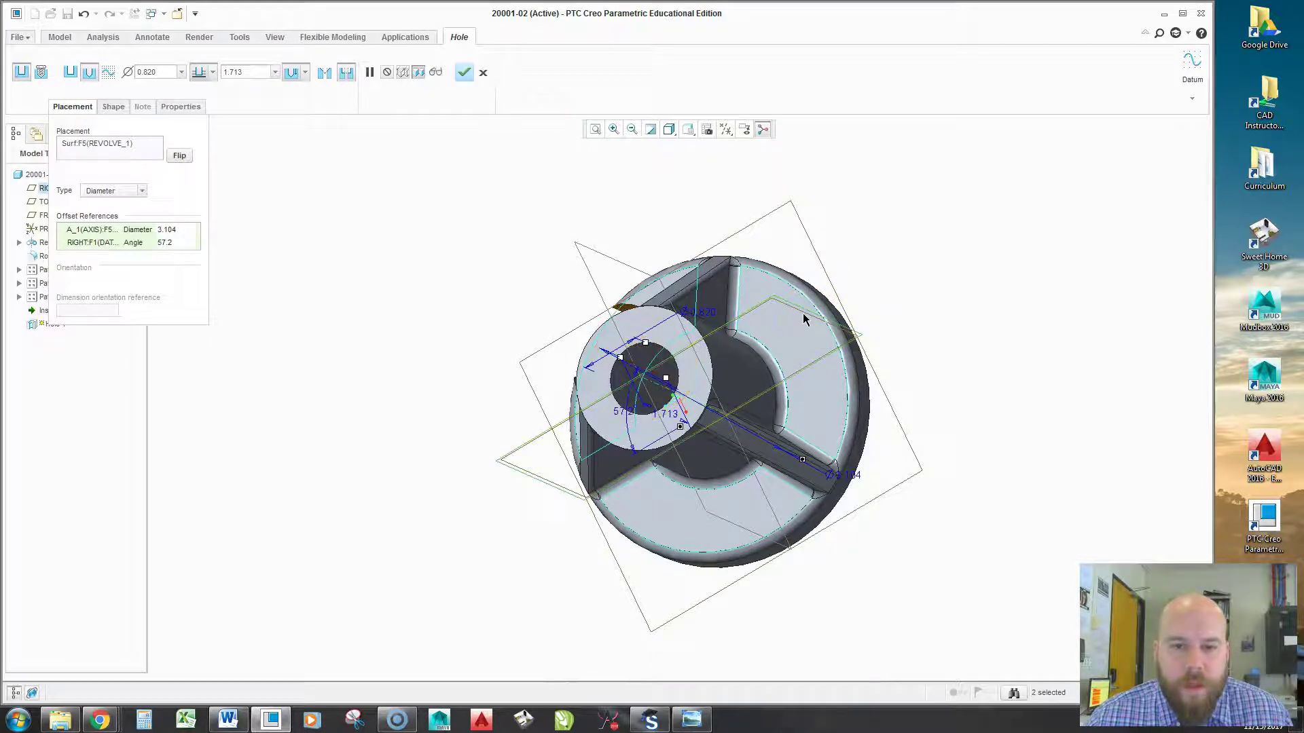
pyautogui.moveTo(730, 336)
pyautogui.mouseDown(button='middle')
pyautogui.moveTo(734, 364)
pyautogui.moveTo(745, 355)
pyautogui.moveTo(731, 357)
pyautogui.mouseUp(button='middle')
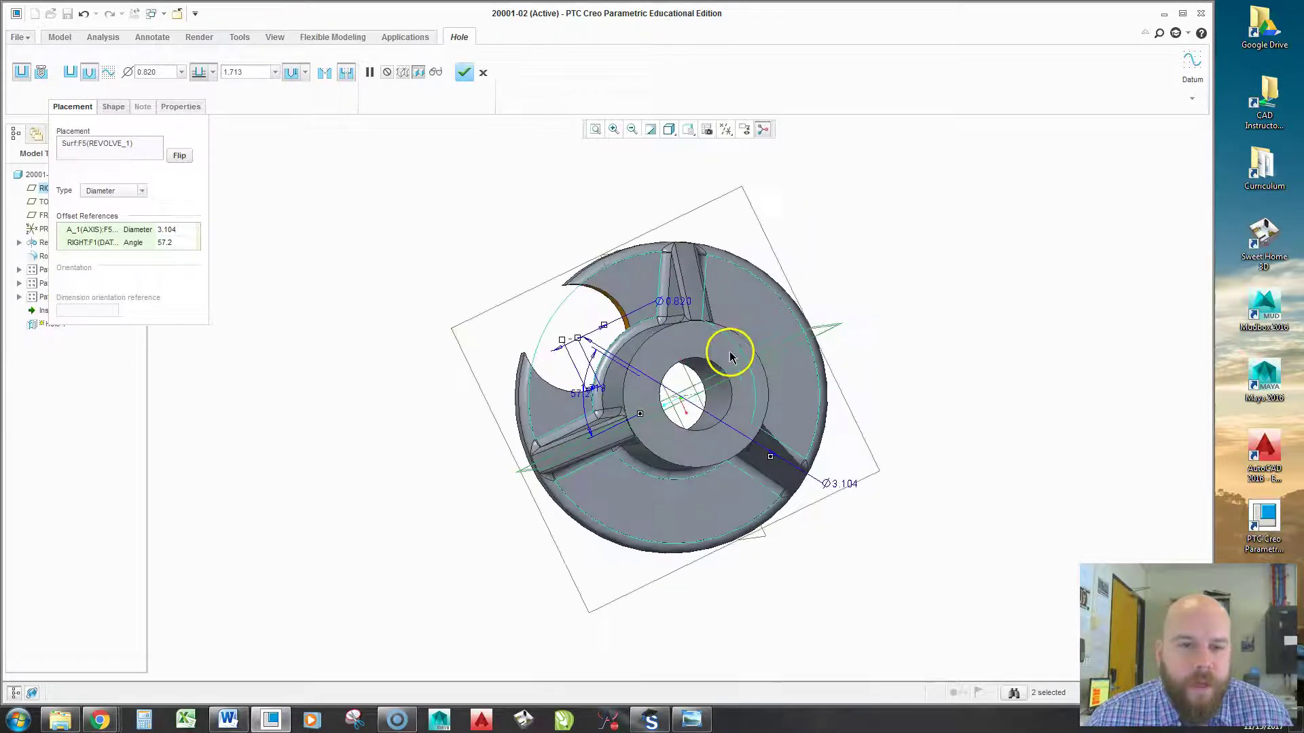
pyautogui.click(175, 244)
pyautogui.write('0')
pyautogui.press('Return')
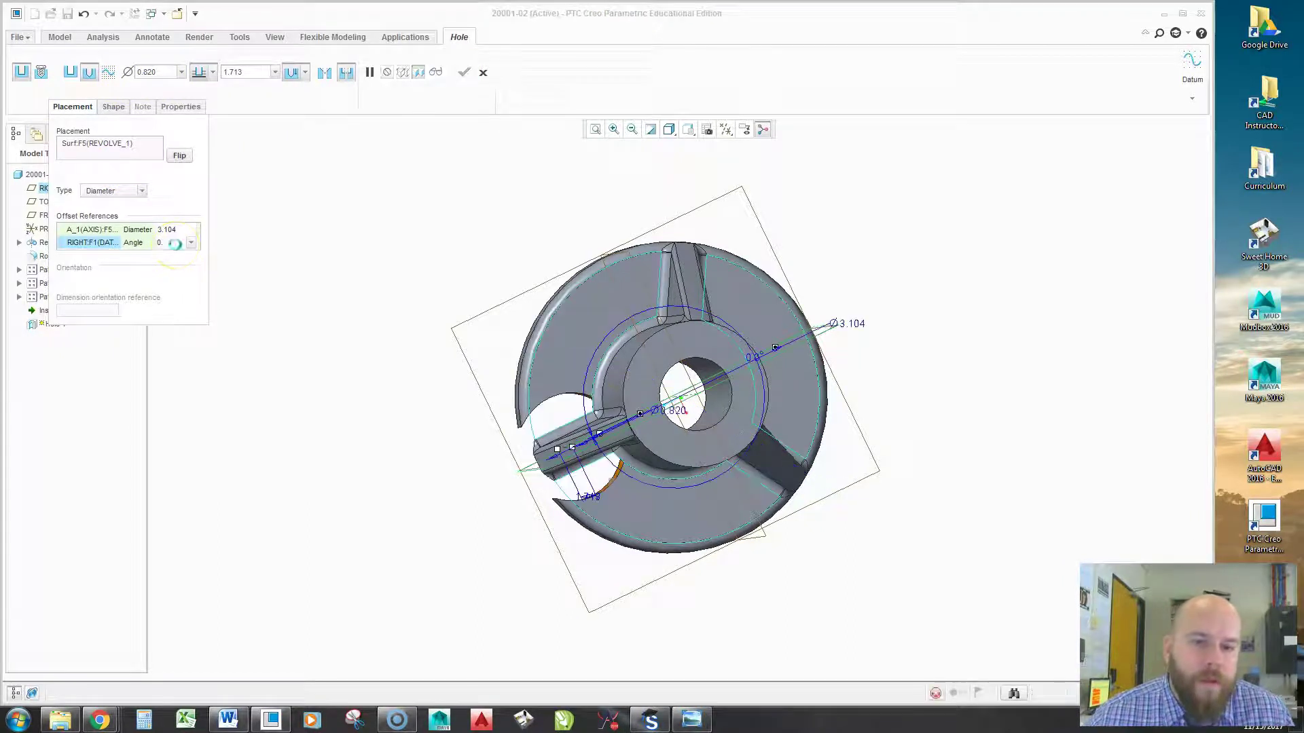
pyautogui.click(185, 156)
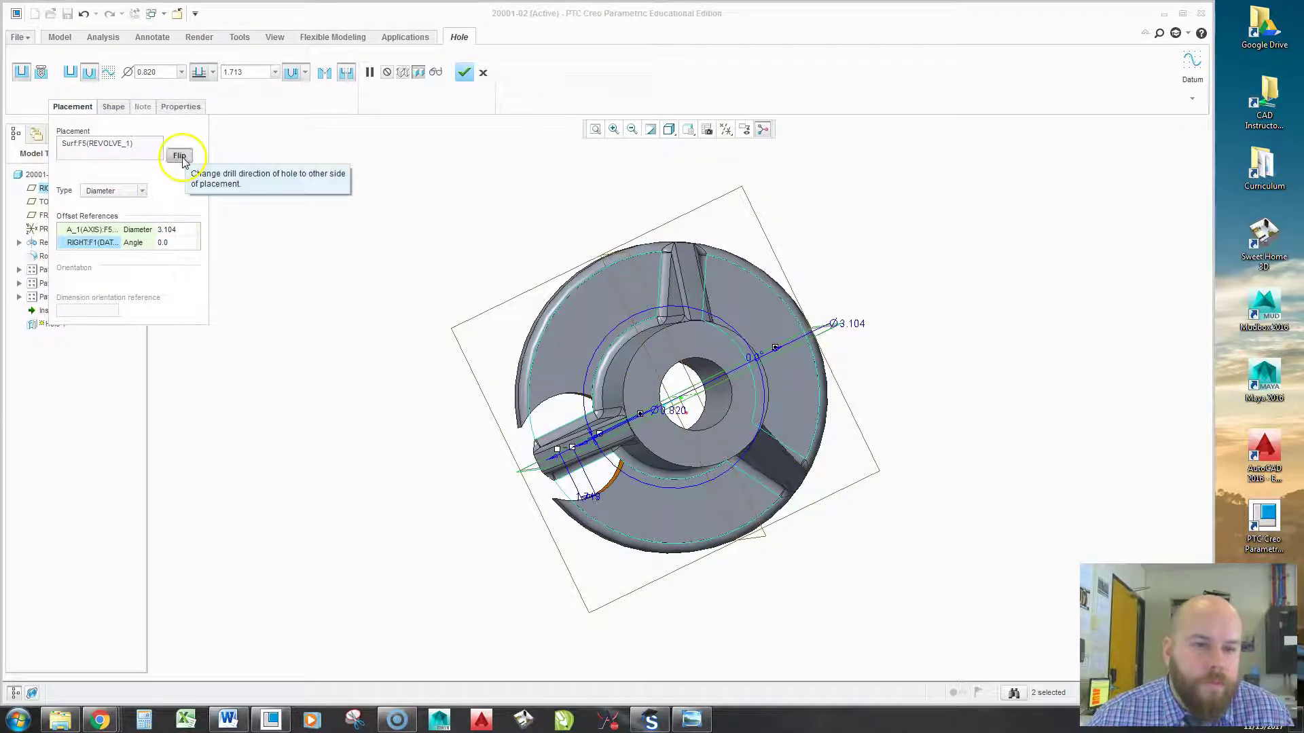
pyautogui.click(182, 158)
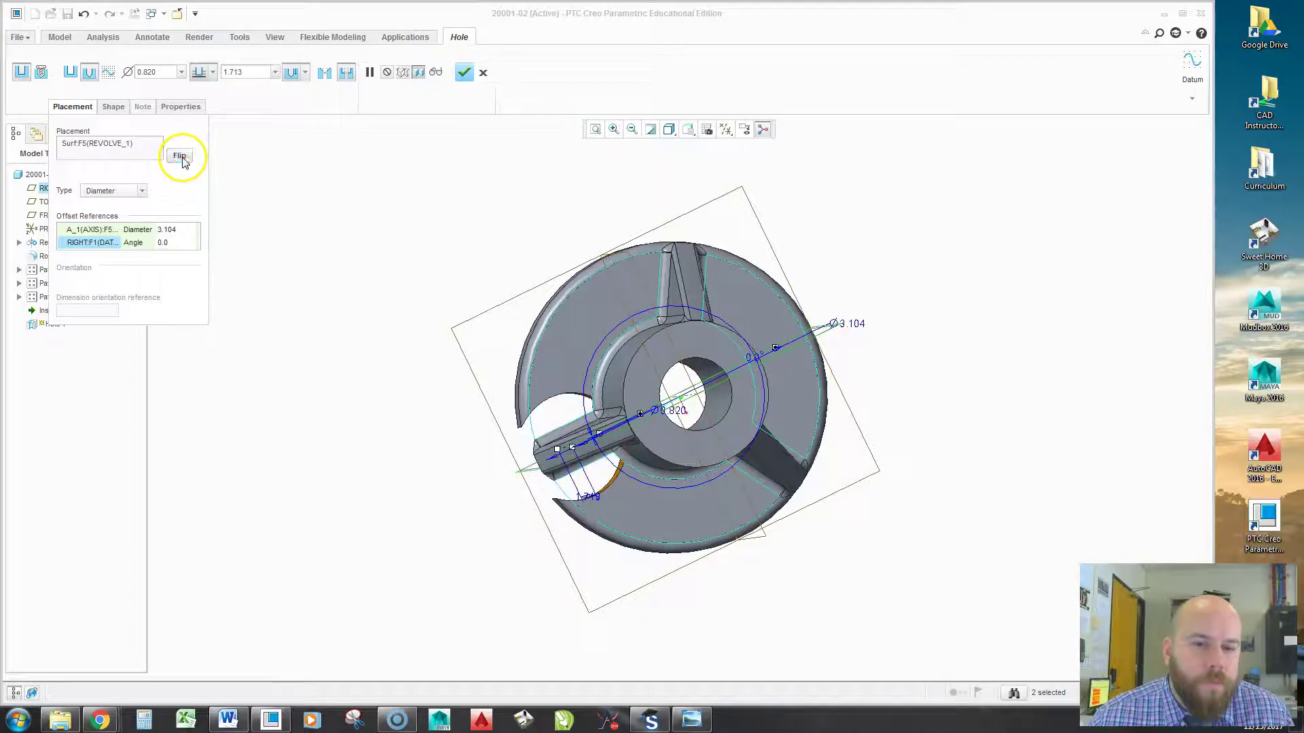
pyautogui.click(166, 229)
pyautogui.write('3.')
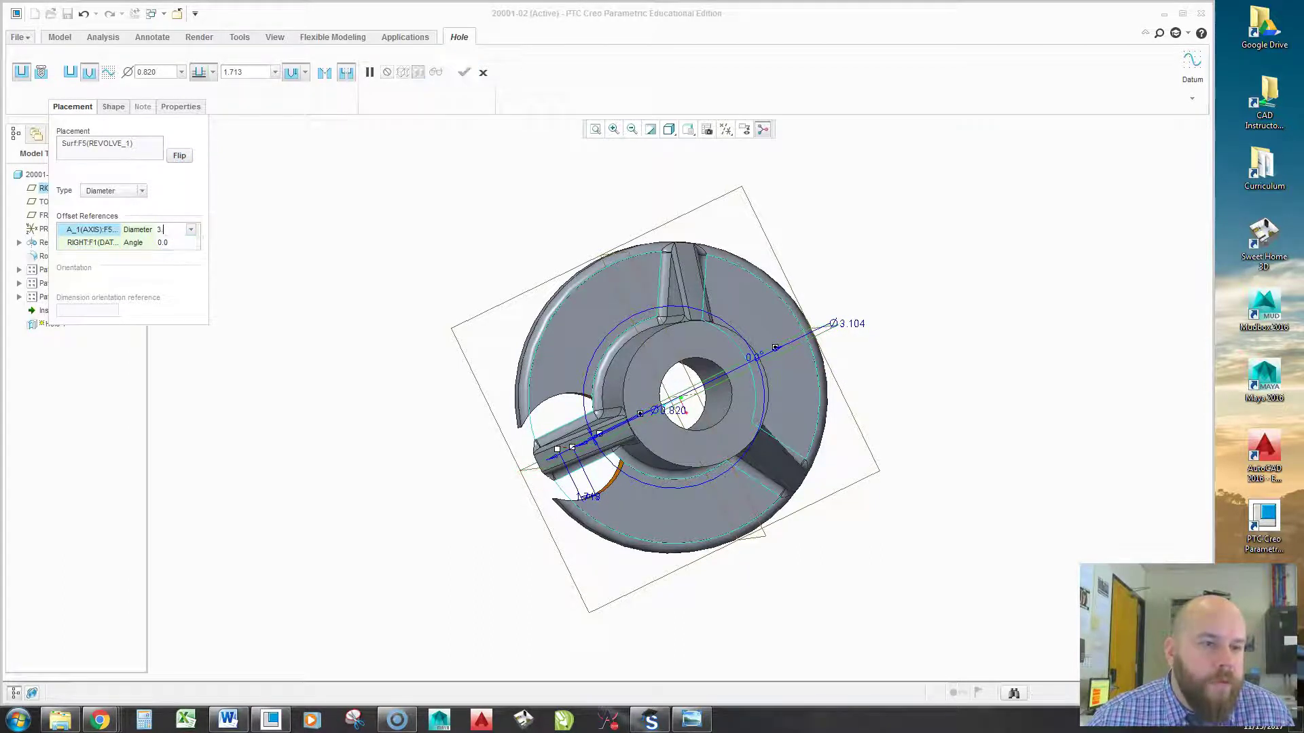
pyautogui.write('125')
pyautogui.press('Return')
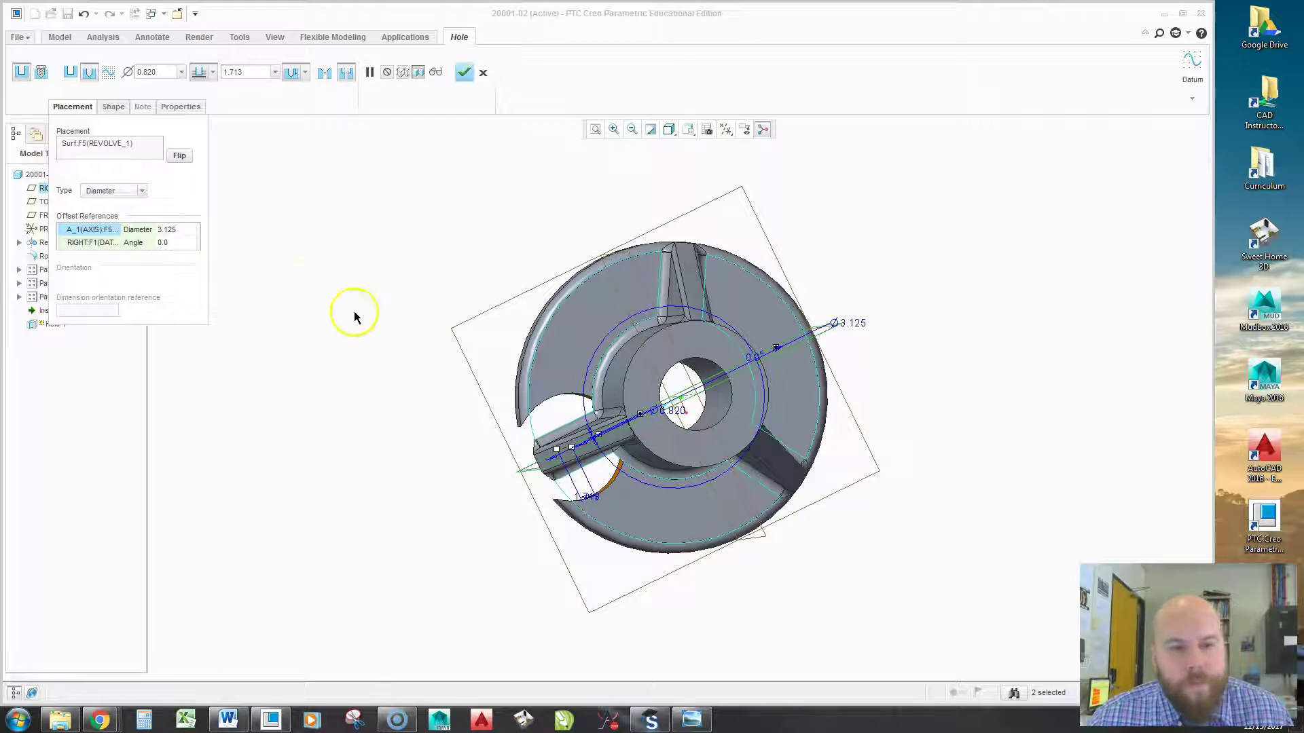
# Set the angle from RIGHT to 180° and the hole diameter to 0.375.
pyautogui.click(178, 243)
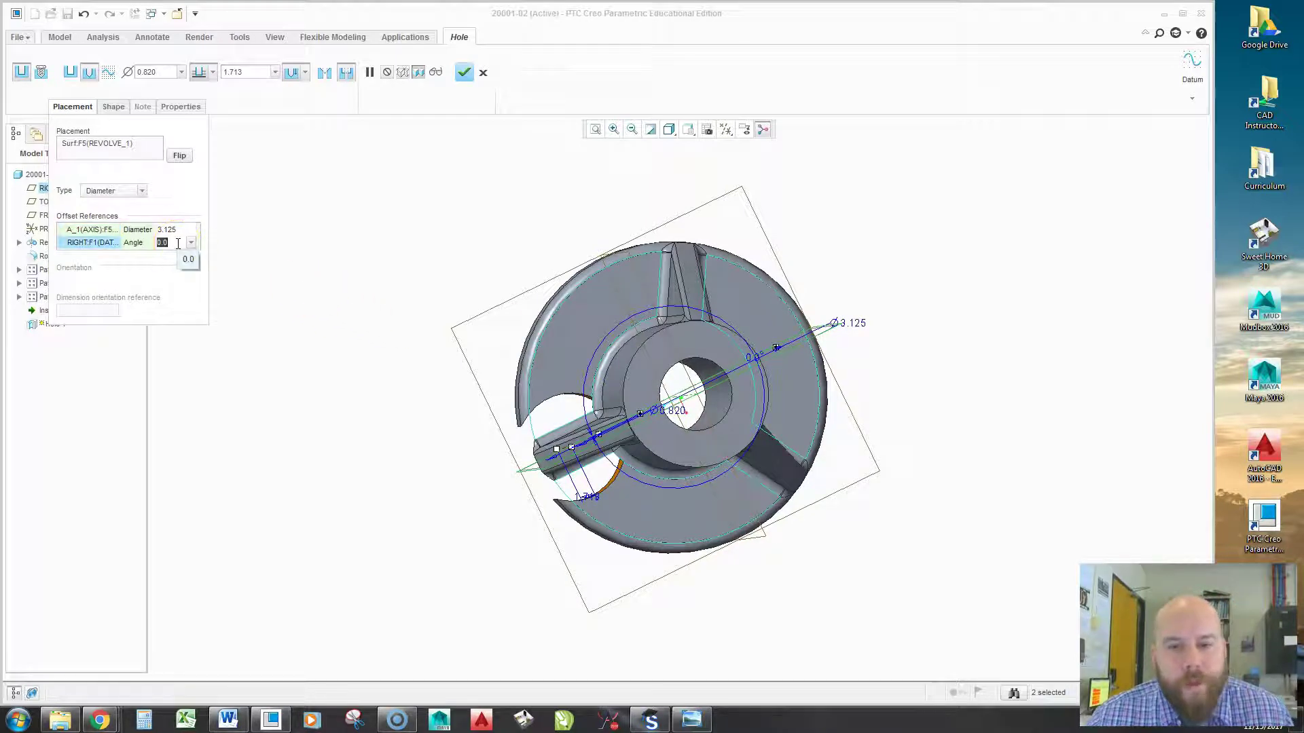
pyautogui.write('180')
pyautogui.press('Return')
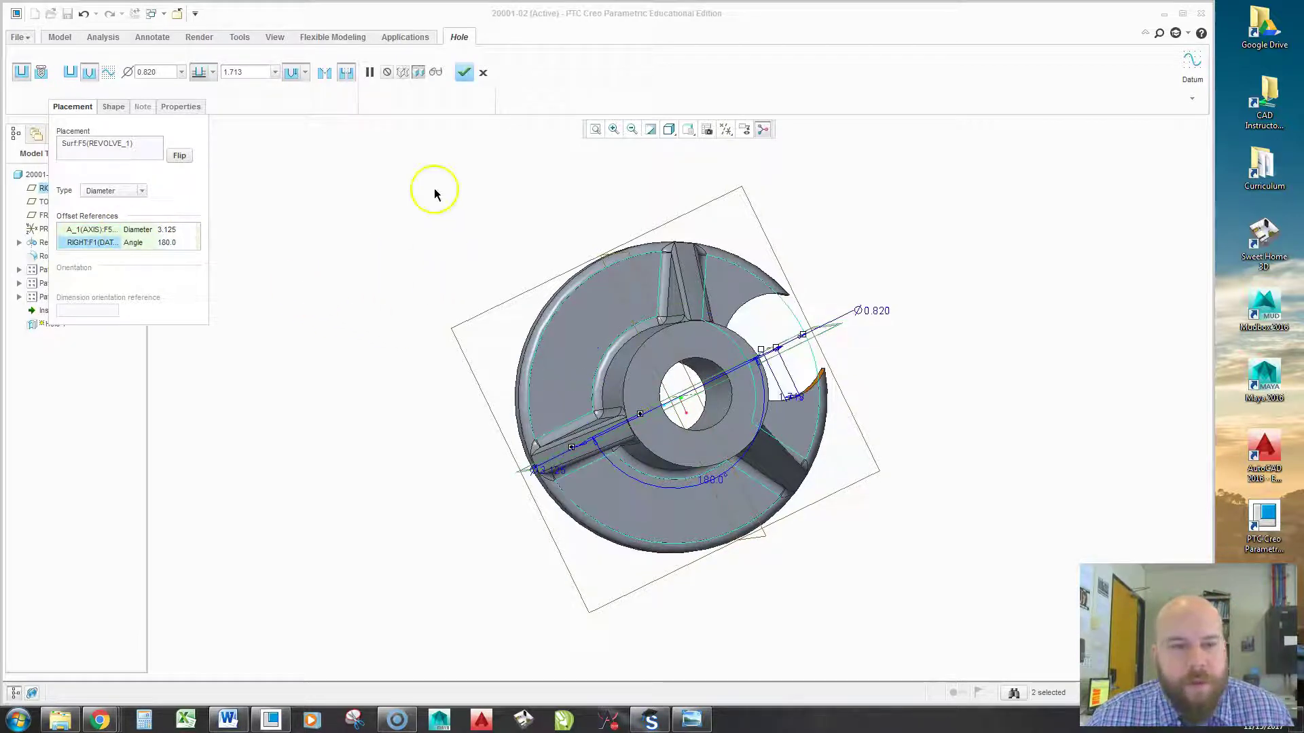
pyautogui.moveTo(417, 277); pyautogui.dragTo(406, 234, button='middle')
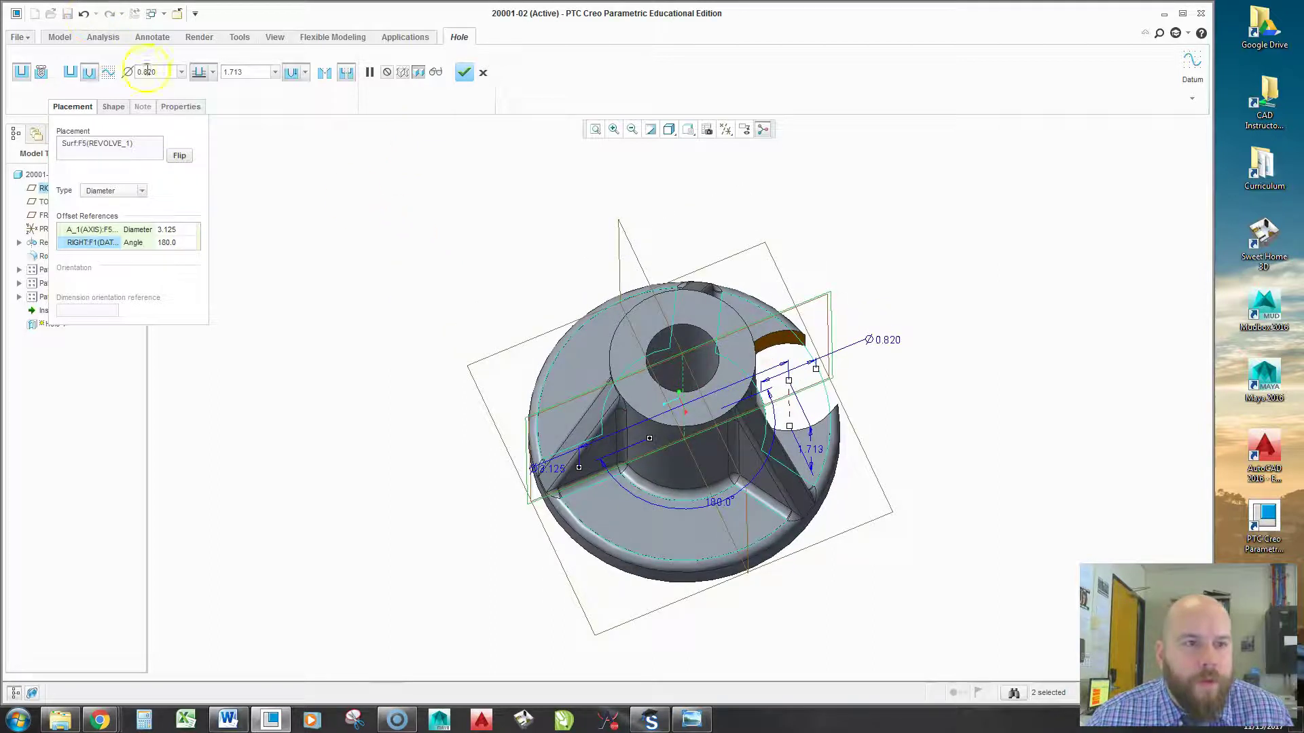
pyautogui.write('0.375')
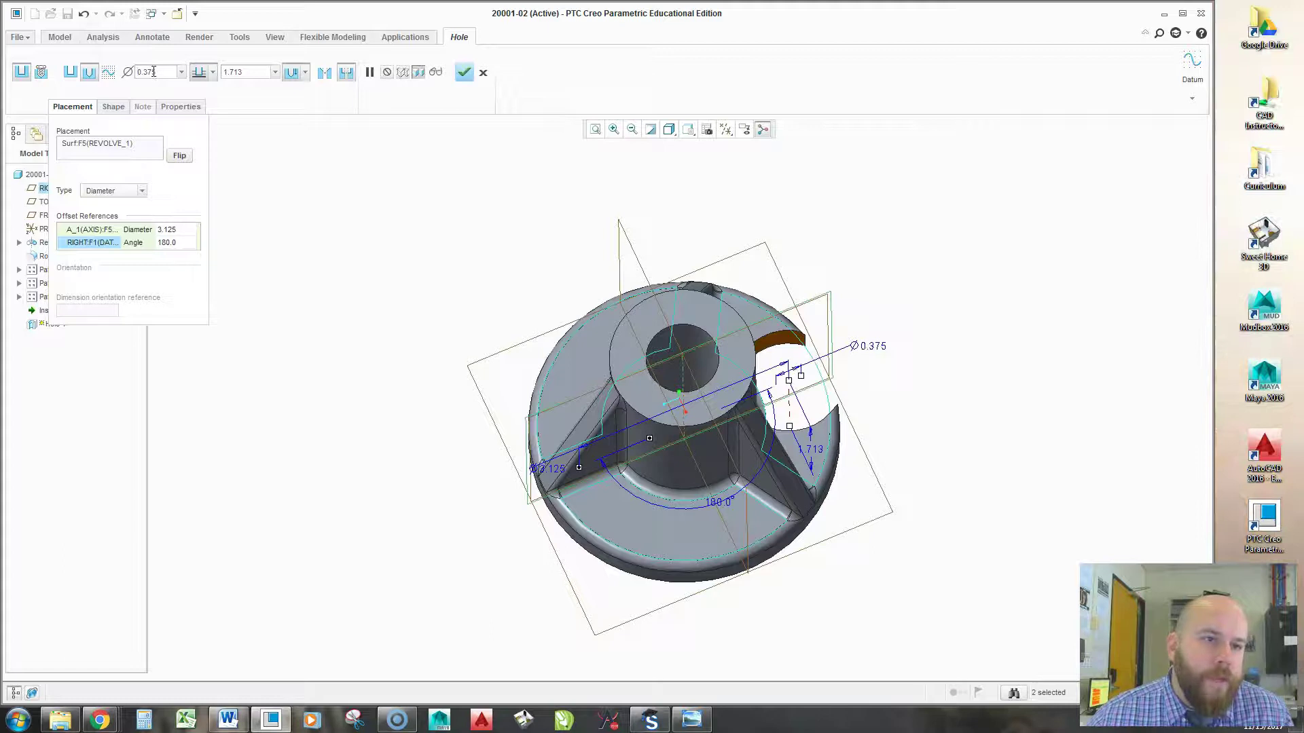
pyautogui.click(191, 76)
# Make the hole Through All with a 0.750 counterbore, 0.313 deep, and finish it.
pyautogui.click(117, 108)
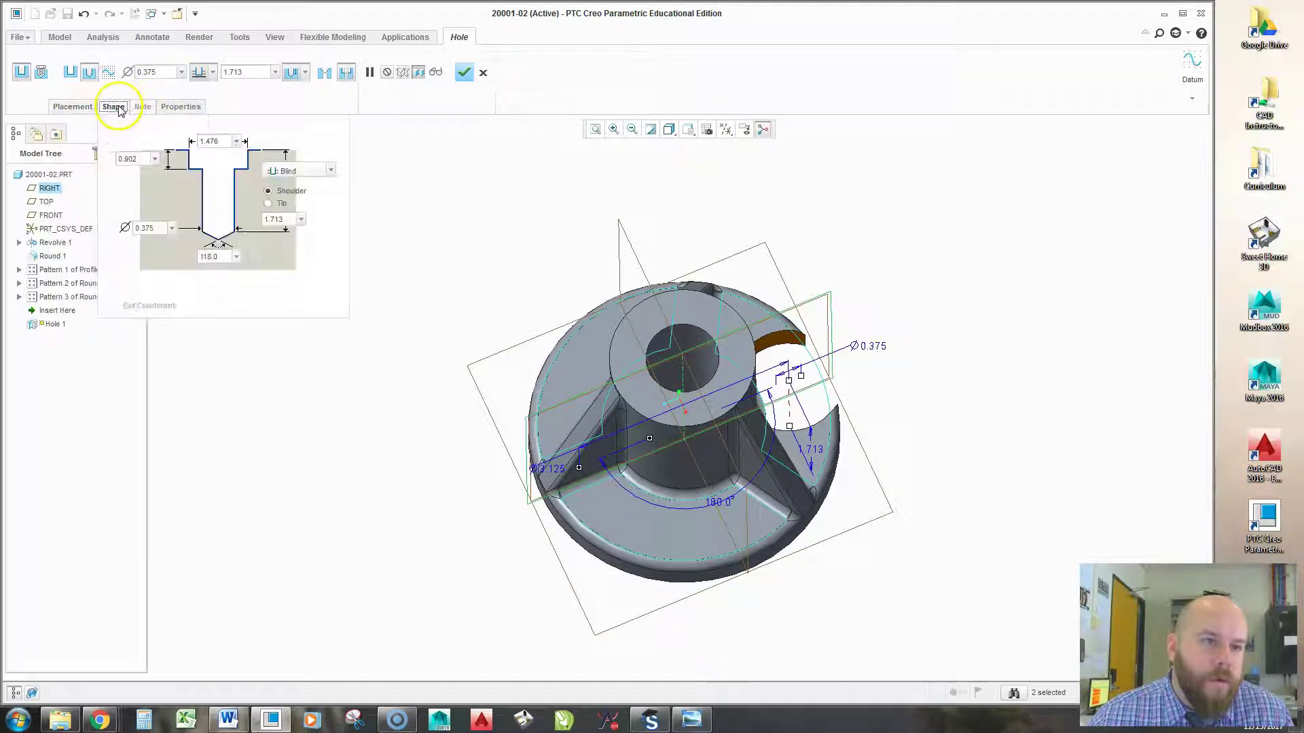
pyautogui.click(212, 73)
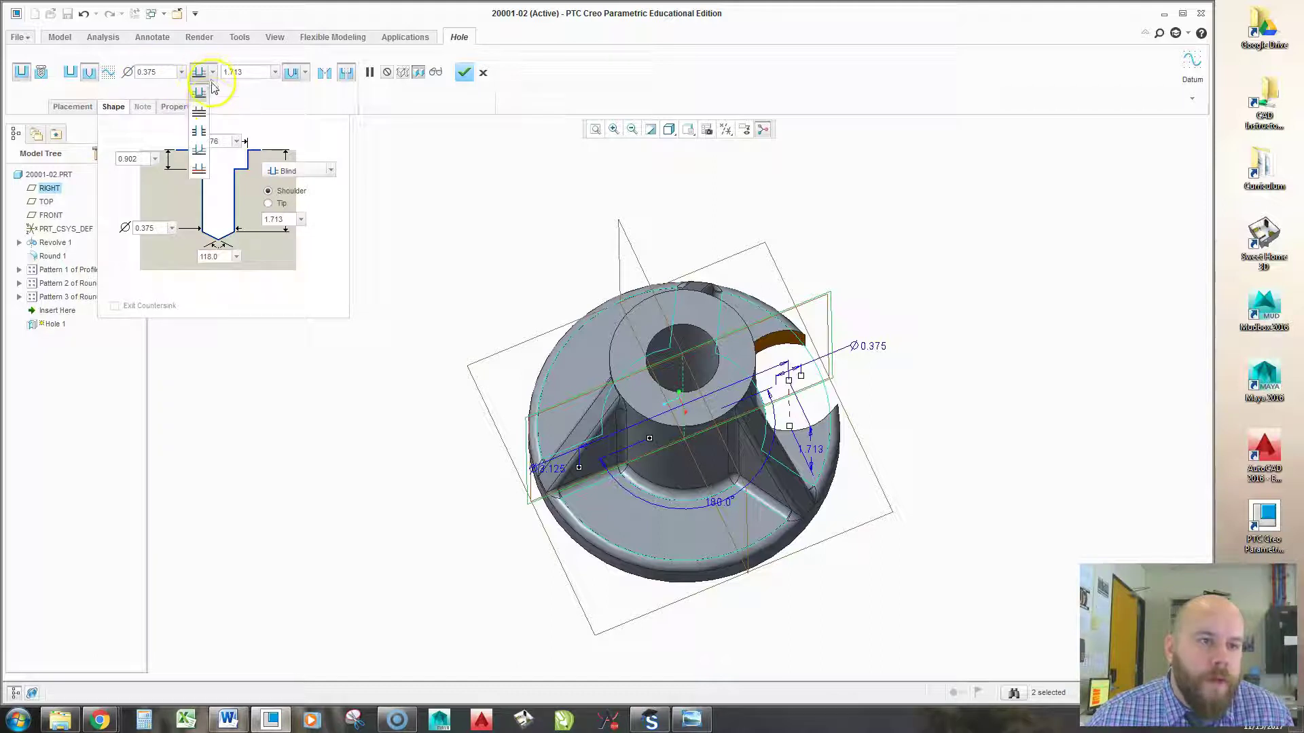
pyautogui.click(198, 131)
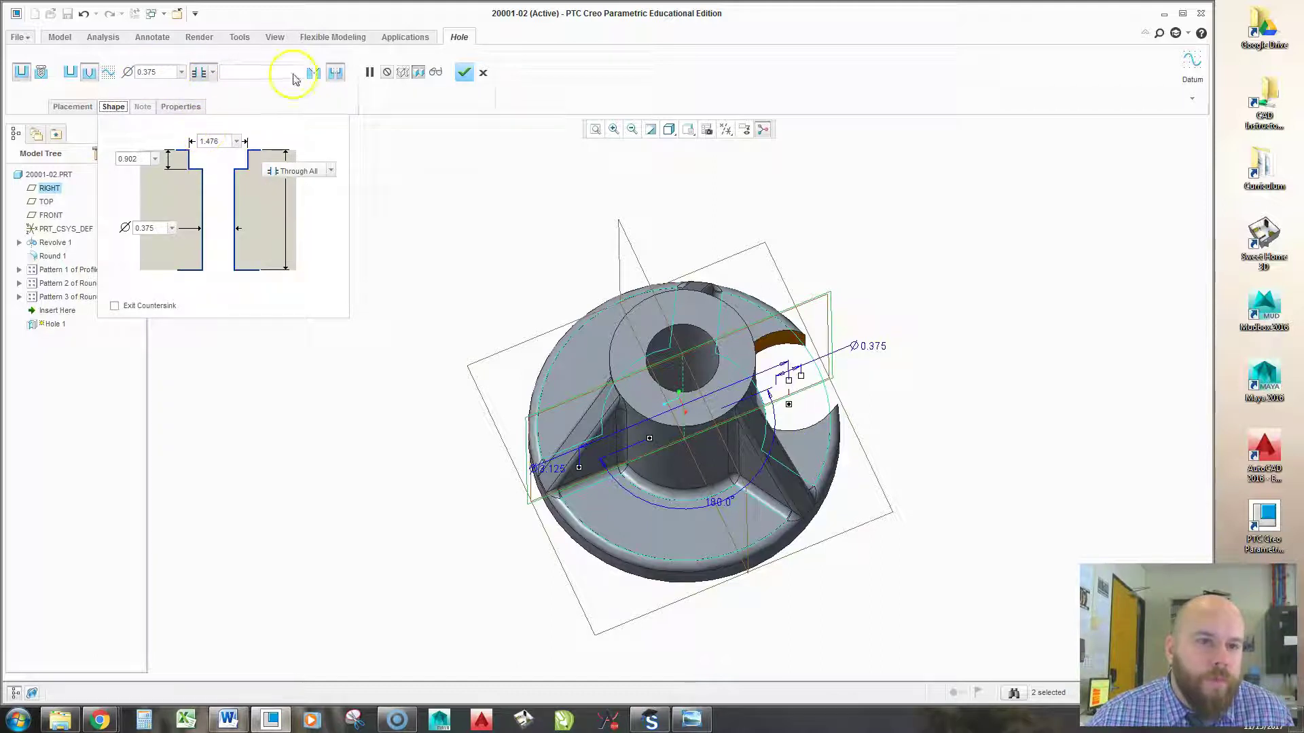
pyautogui.click(222, 142)
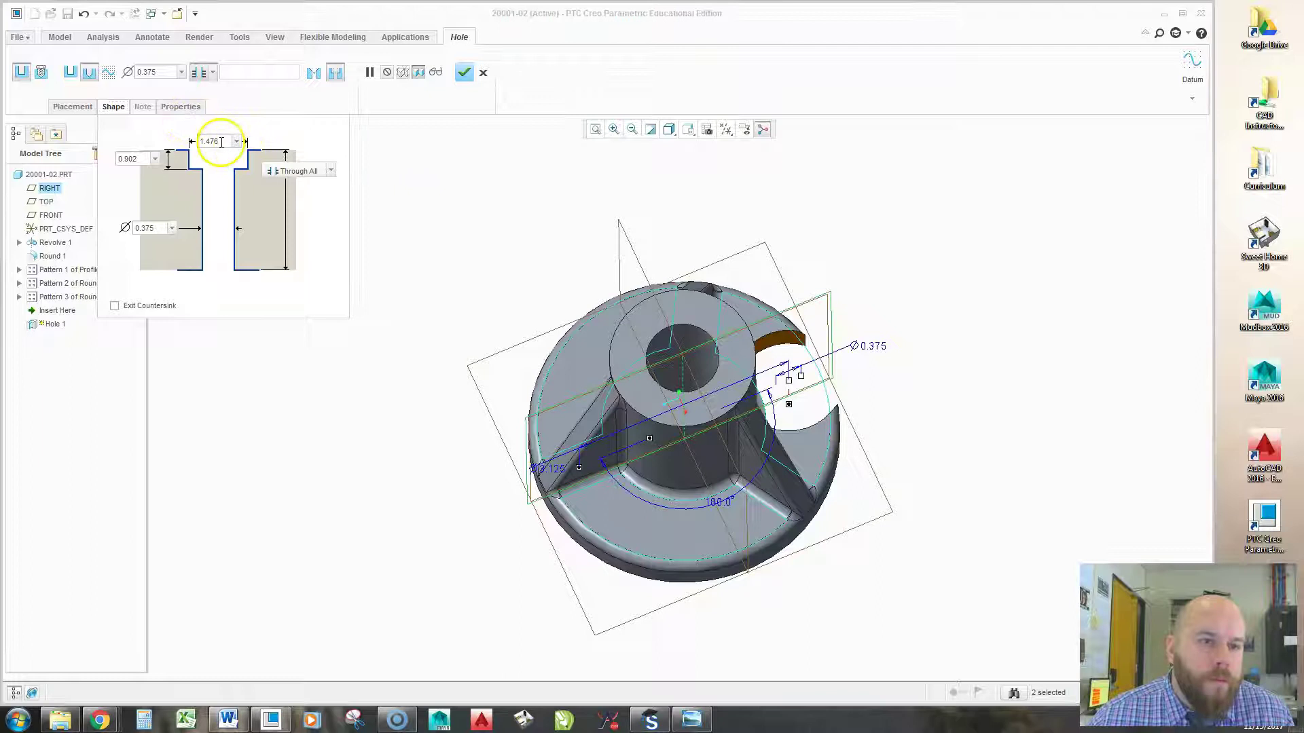
pyautogui.write('0.750')
pyautogui.press('Return')
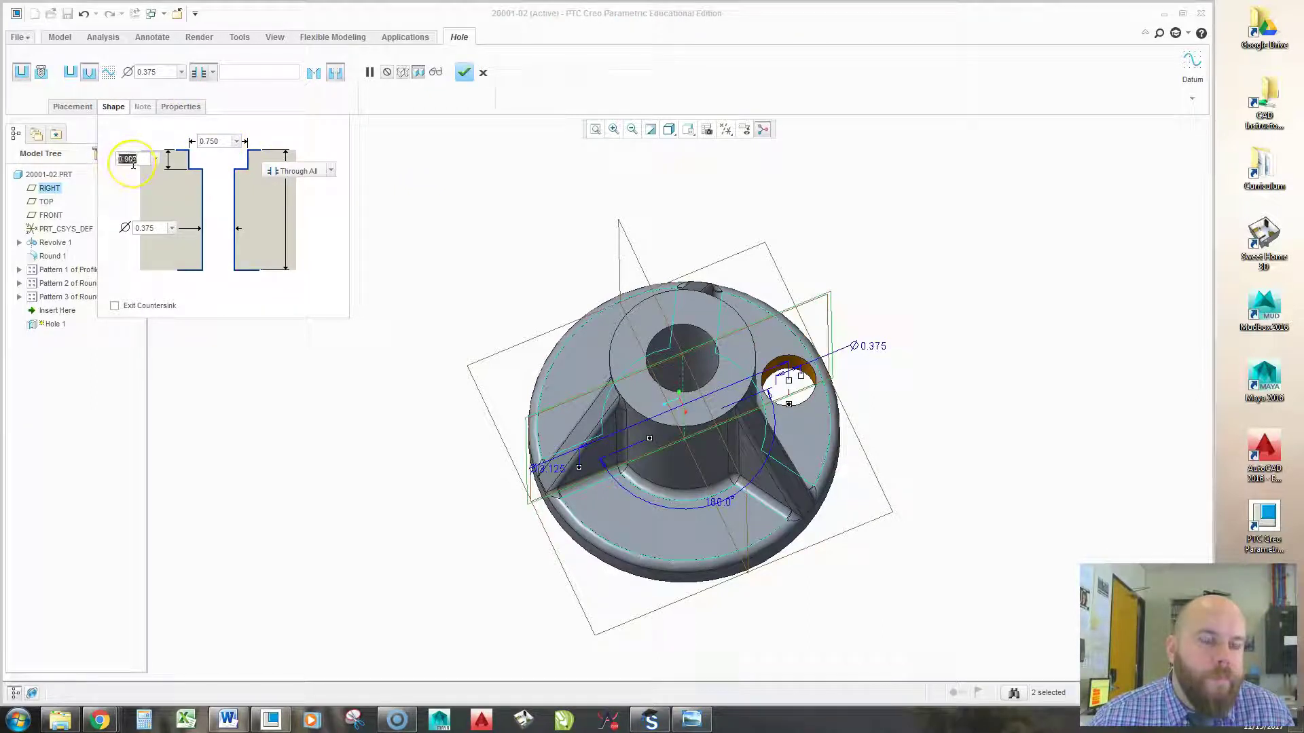
pyautogui.press('BackSpace')
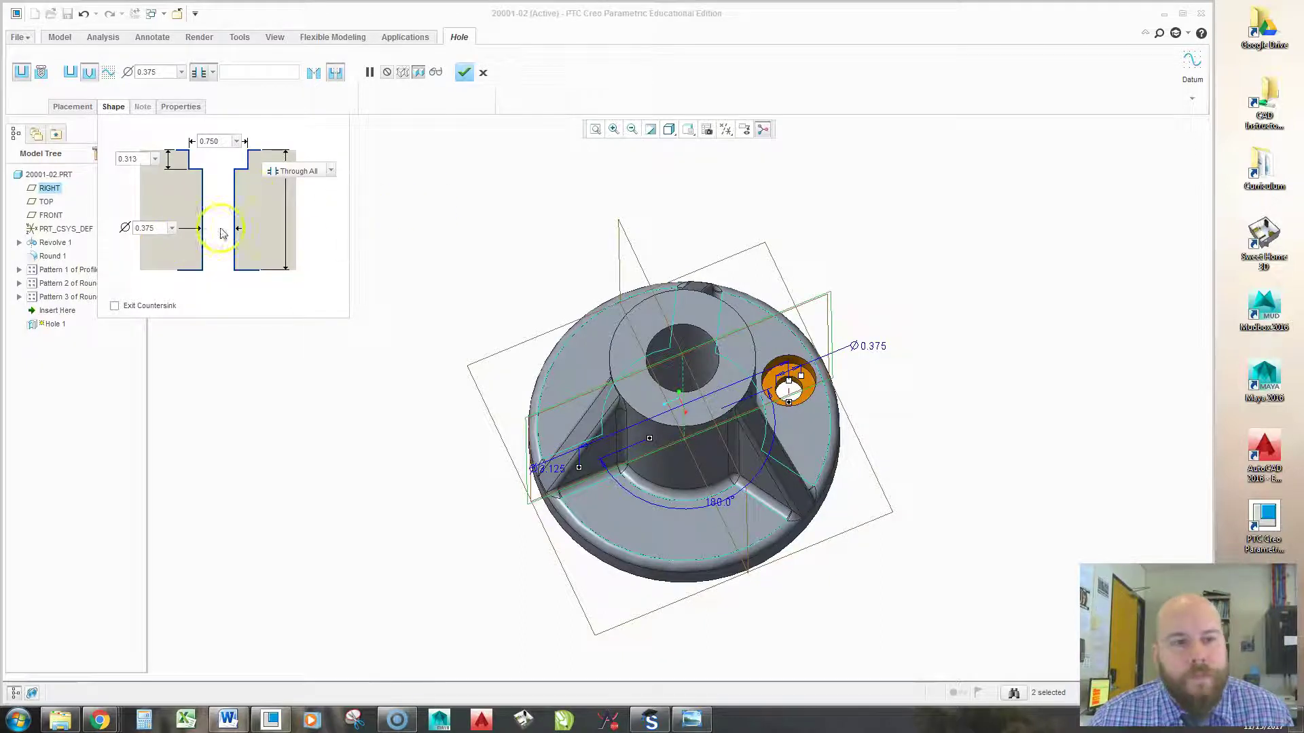
pyautogui.scroll(5, 879, 430)
pyautogui.moveTo(827, 390); pyautogui.dragTo(736, 358, button='middle')
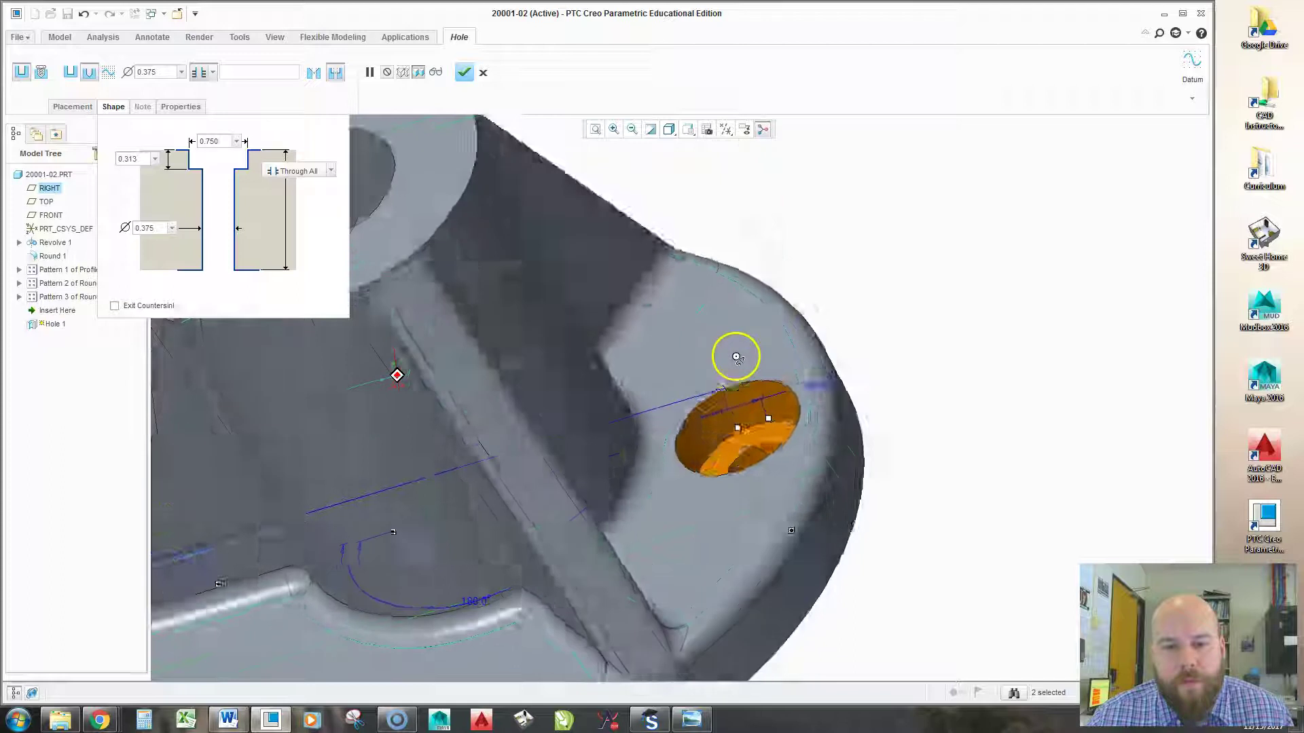
pyautogui.hotkey('ctrl', 'd')
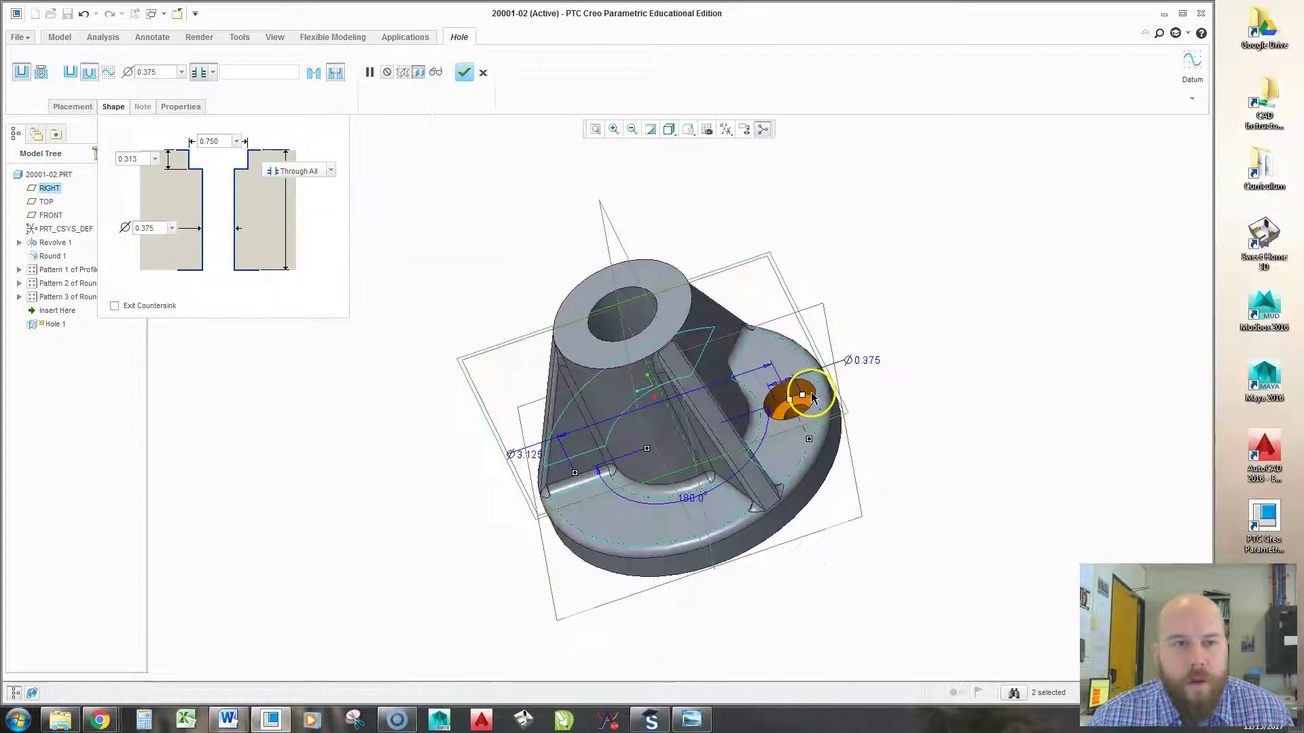
pyautogui.hotkey('ctrl', 'd')
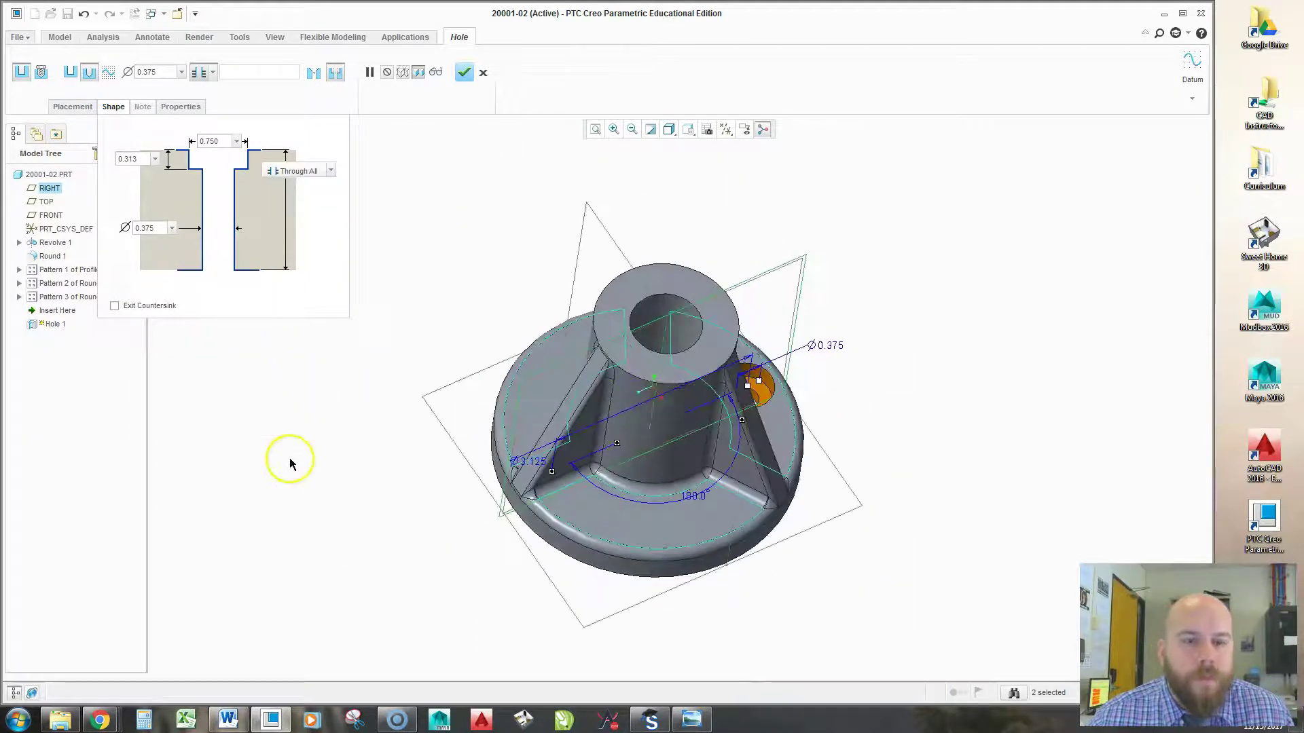
pyautogui.click(464, 72)
# Pattern Hole 1 about the central axis with 3 members spread over 360°.
pyautogui.moveTo(679, 360); pyautogui.dragTo(823, 294, button='middle')
pyautogui.rightClick(883, 284)
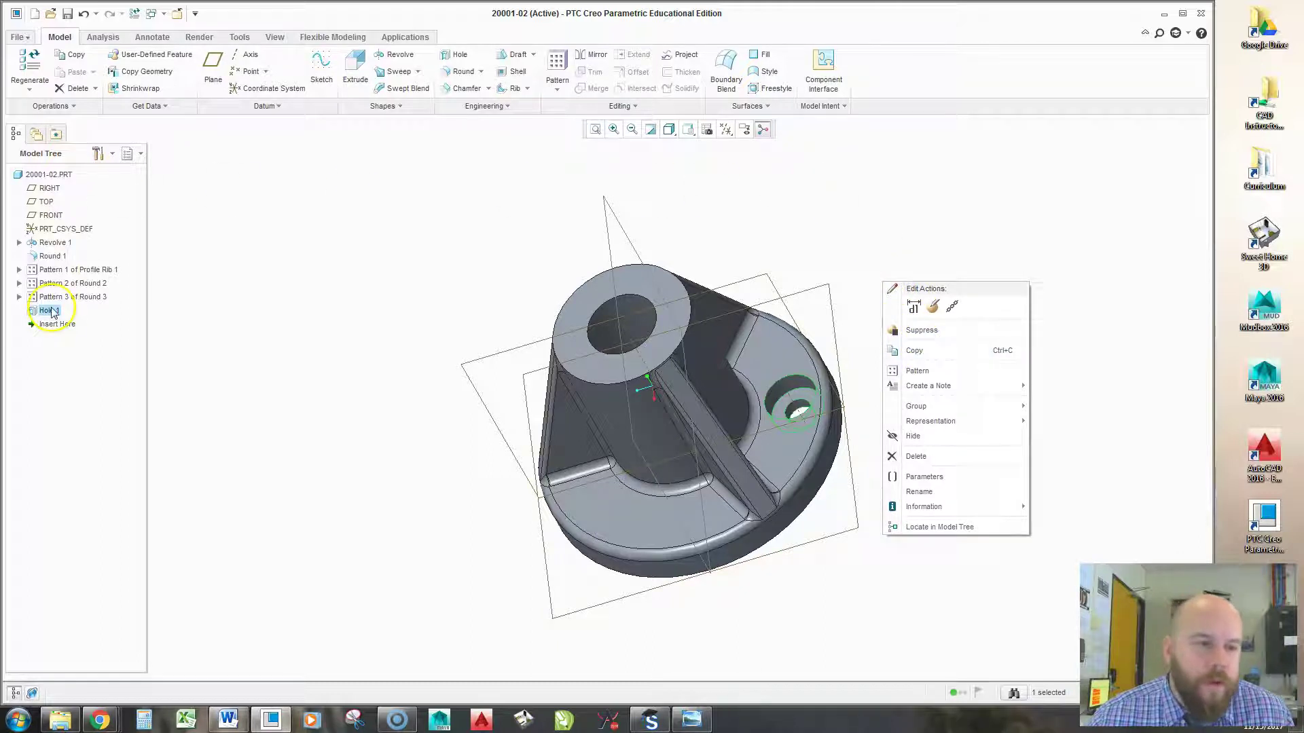
pyautogui.click(916, 372)
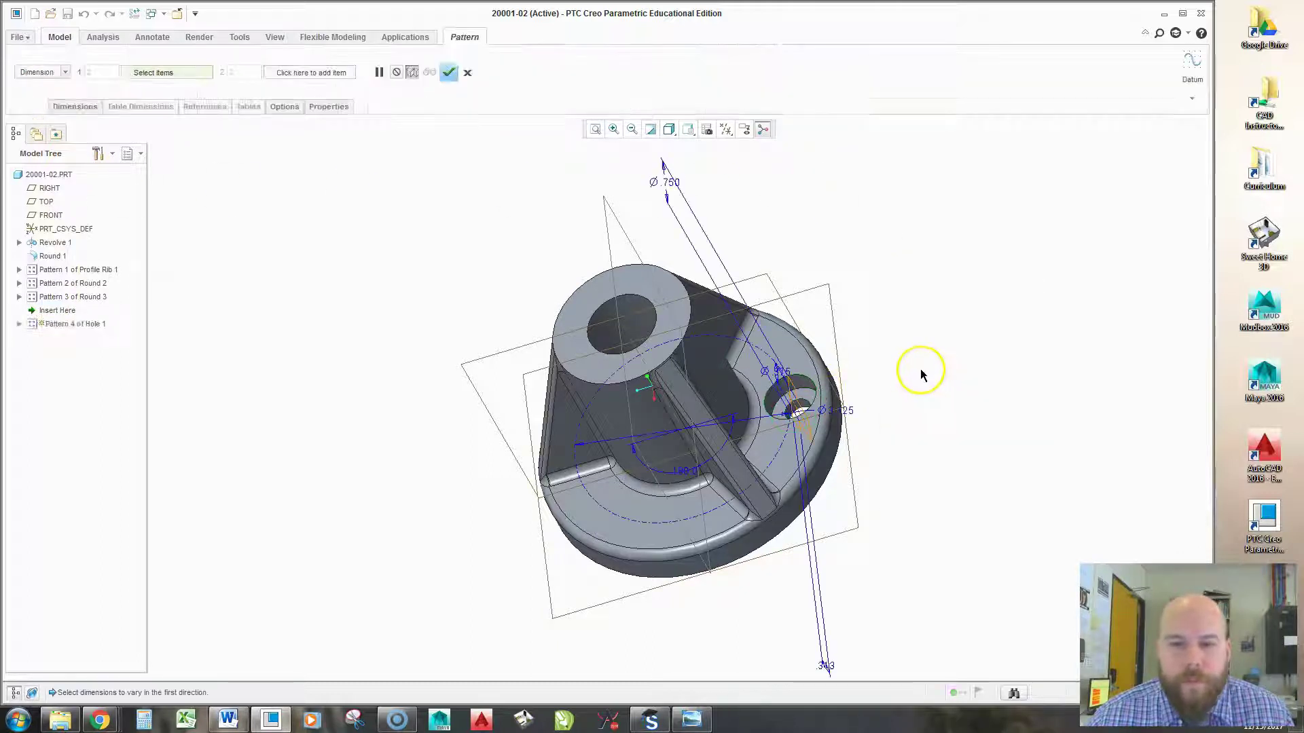
pyautogui.click(53, 73)
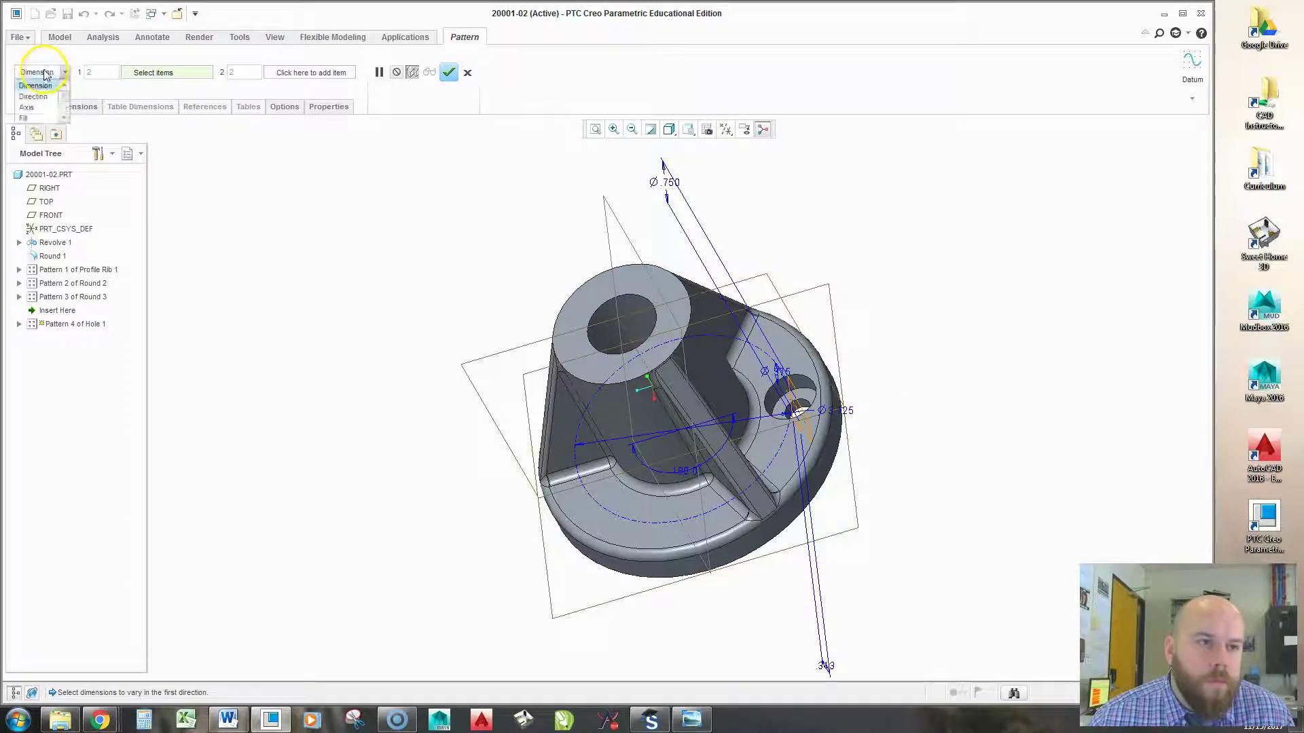
pyautogui.click(32, 111)
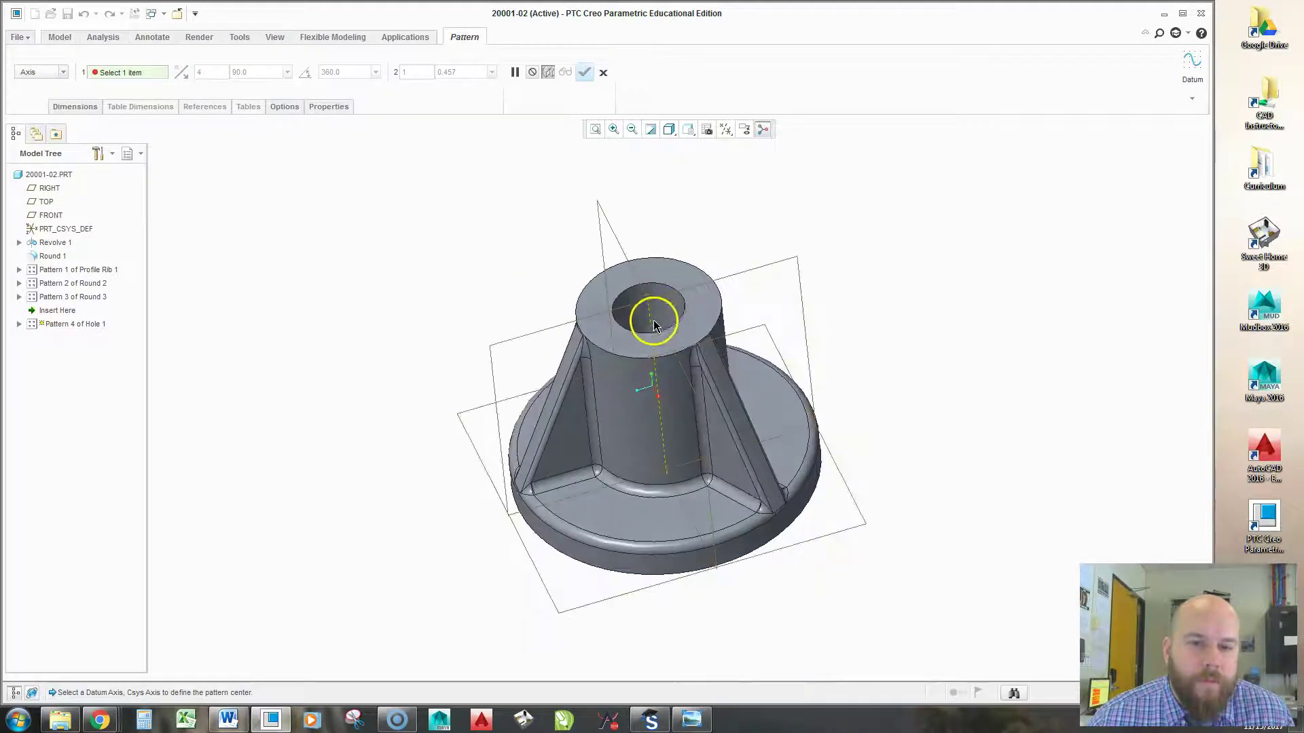
pyautogui.click(649, 326)
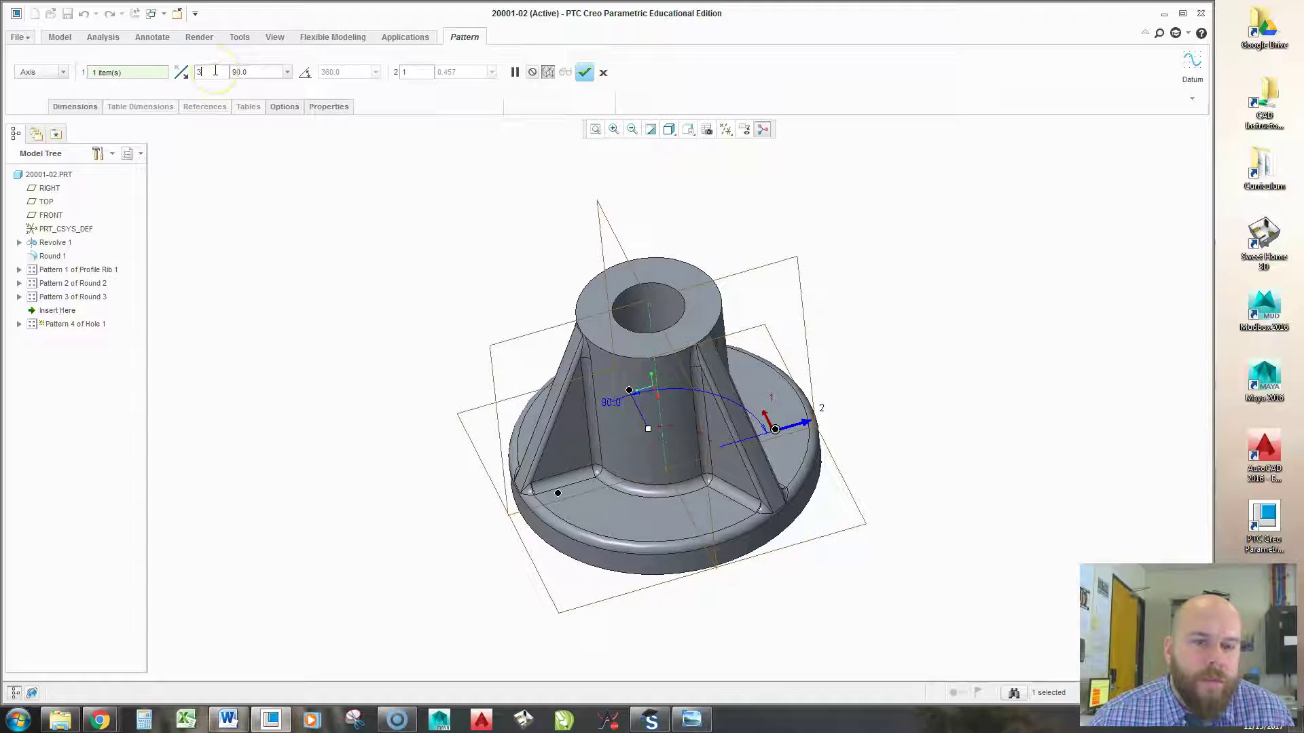
pyautogui.click(305, 73)
pyautogui.moveTo(495, 283); pyautogui.dragTo(661, 374, button='middle')
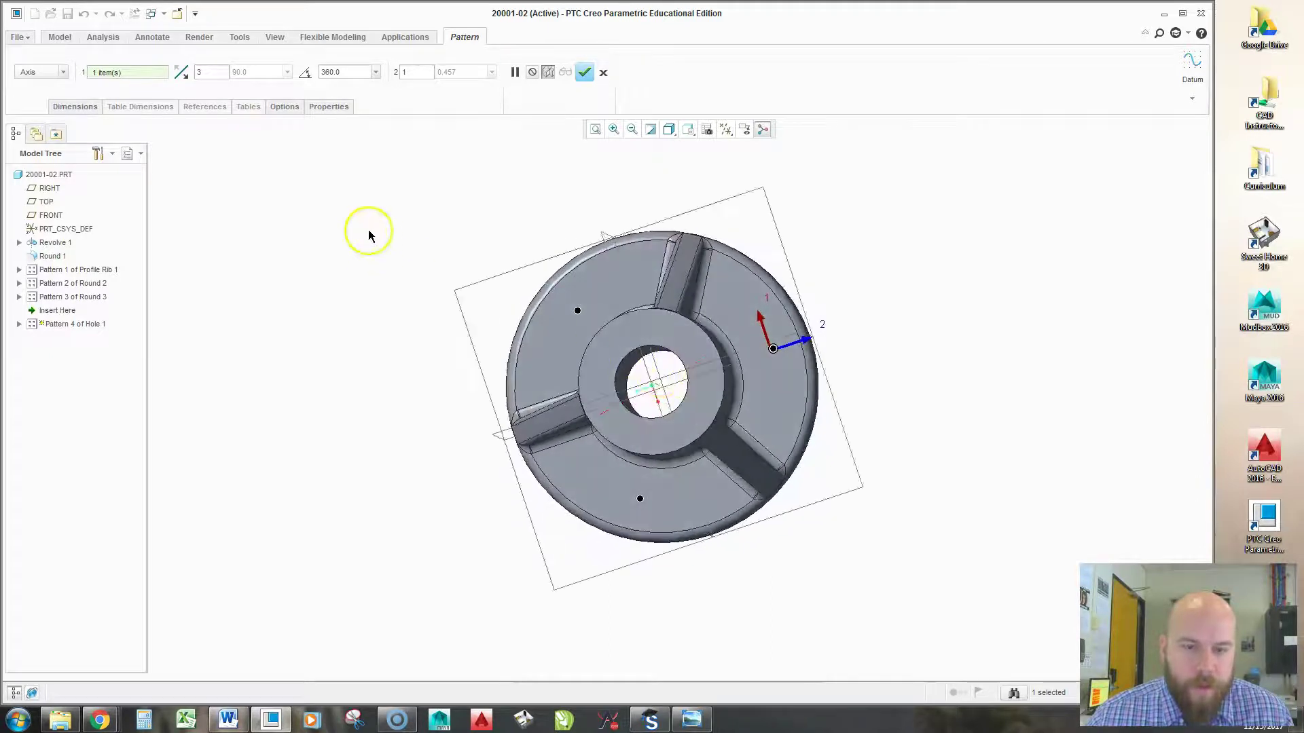
pyautogui.middleClick(381, 317)
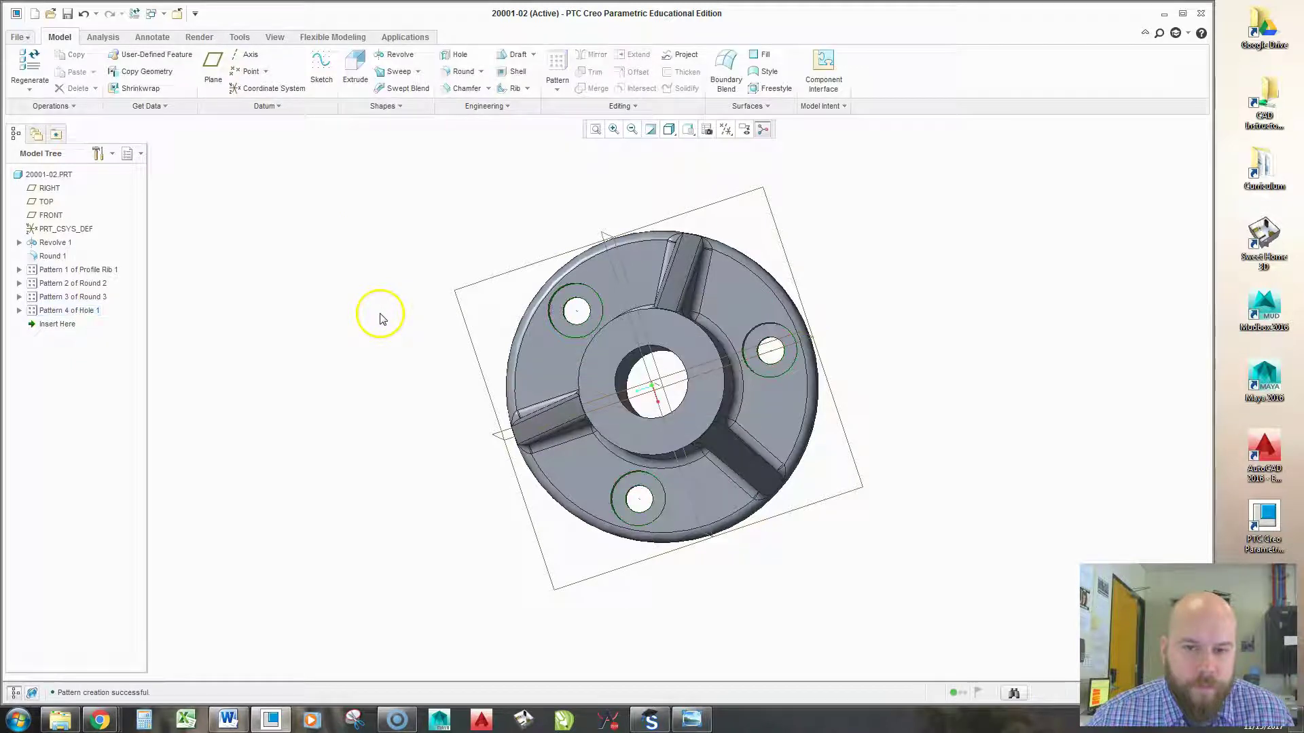
# Redefine the patterned bolt hole, review its placement references, and confirm it.
pyautogui.click(746, 346)
pyautogui.rightClick(771, 355)
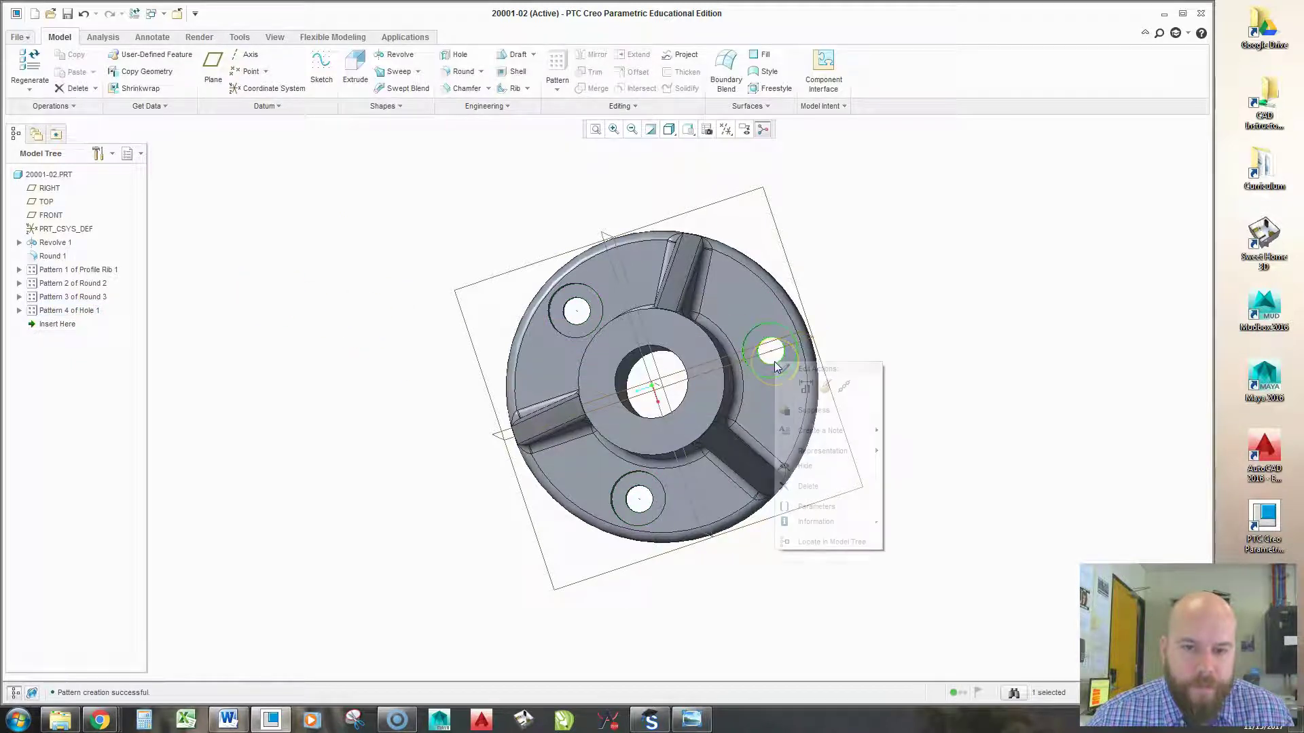
pyautogui.click(829, 398)
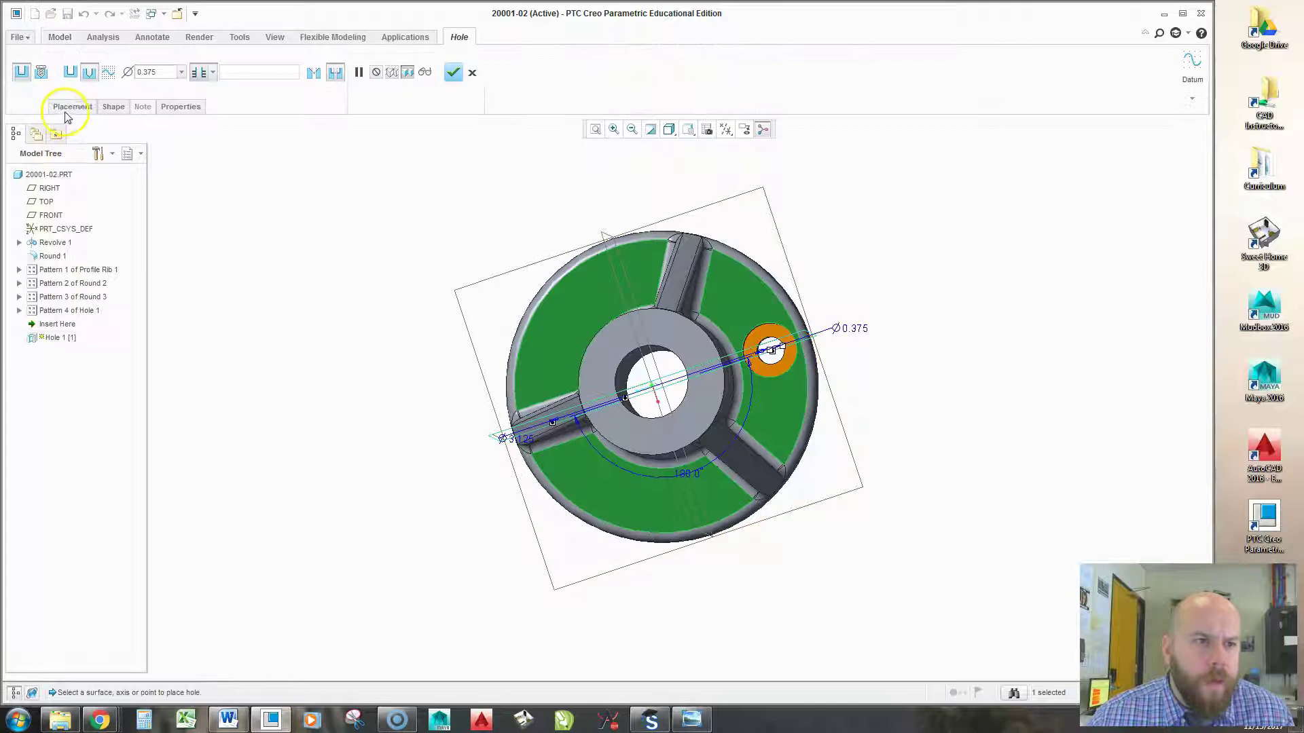
pyautogui.click(71, 107)
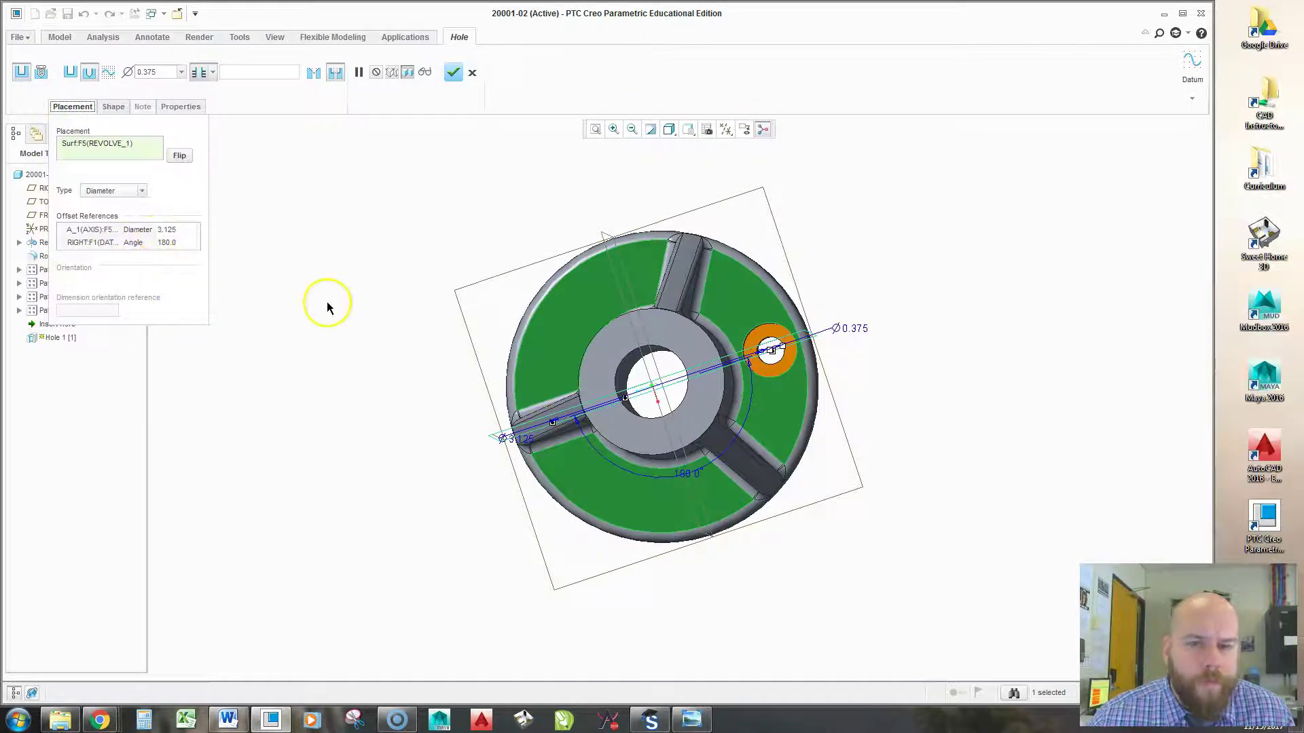
pyautogui.middleClick(476, 316)
# Return the part to Standard Orientation, then show the bearing drawing maximized in Photo Viewer.
pyautogui.moveTo(625, 328); pyautogui.dragTo(679, 361, button='middle')
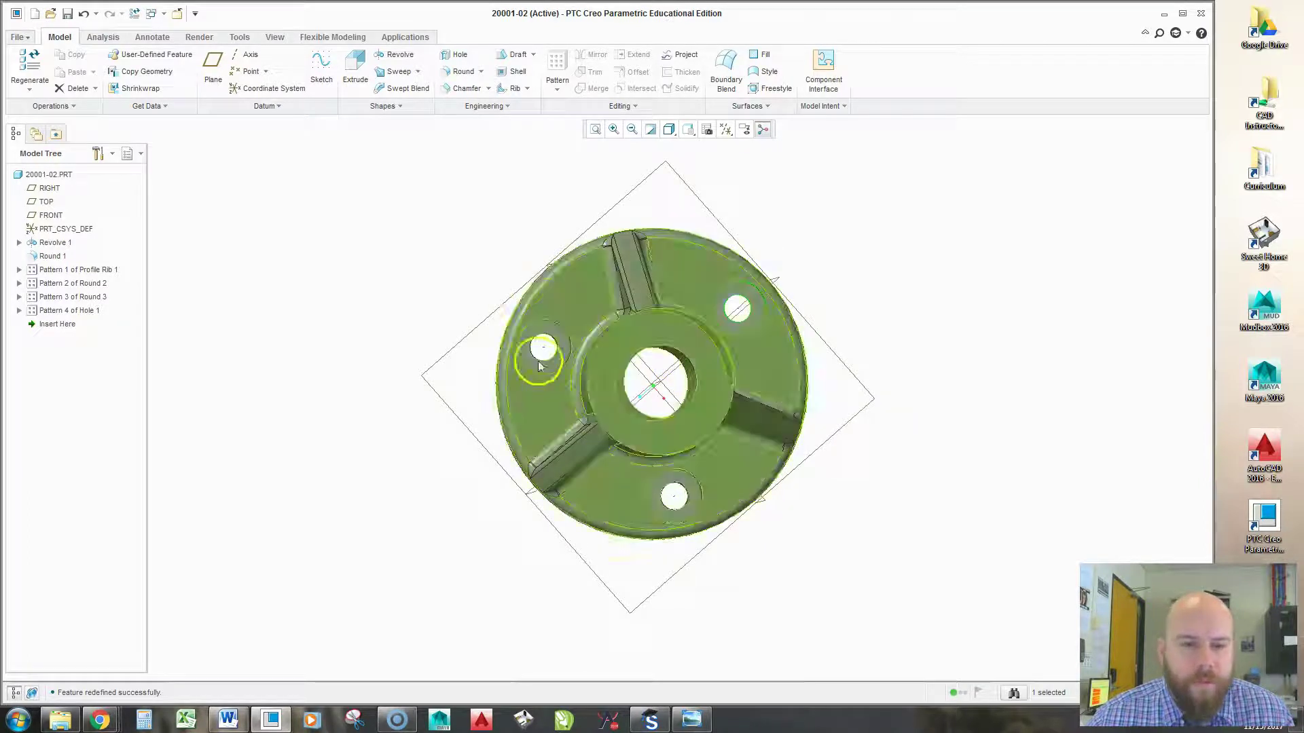
pyautogui.click(690, 128)
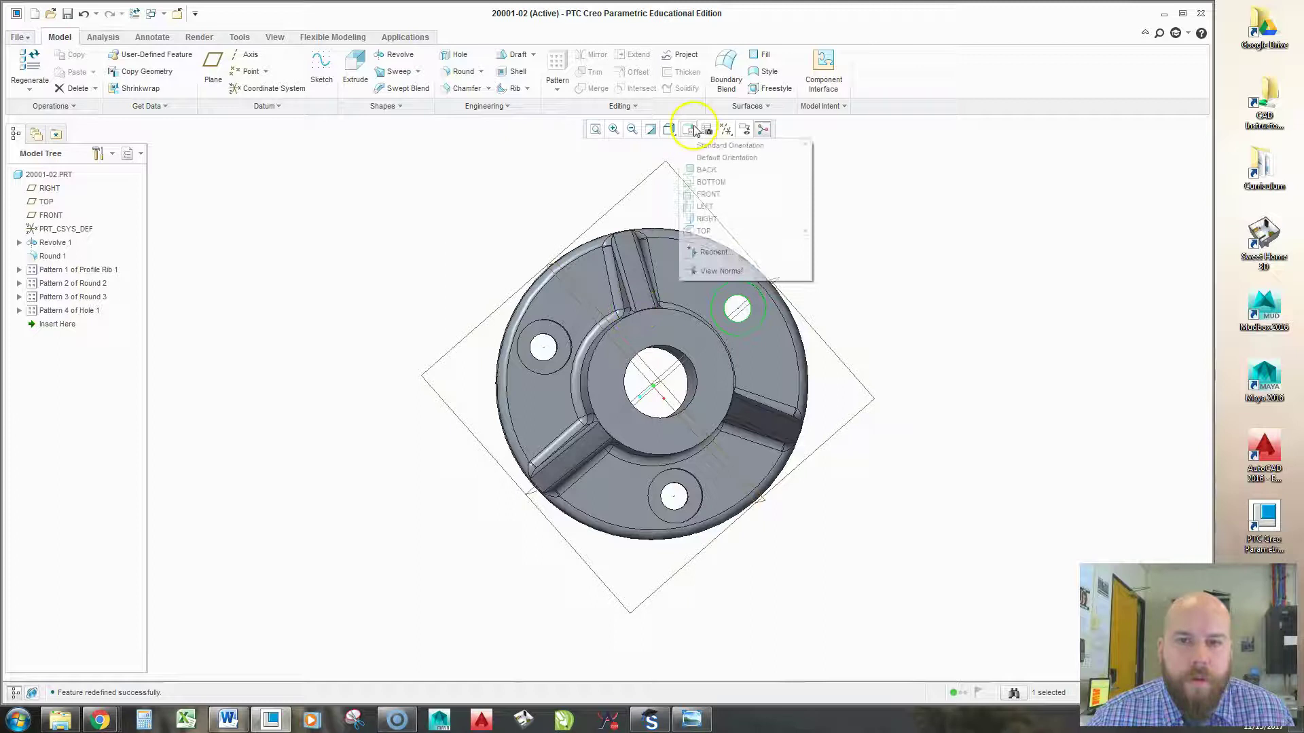
pyautogui.click(708, 146)
pyautogui.click(1084, 309)
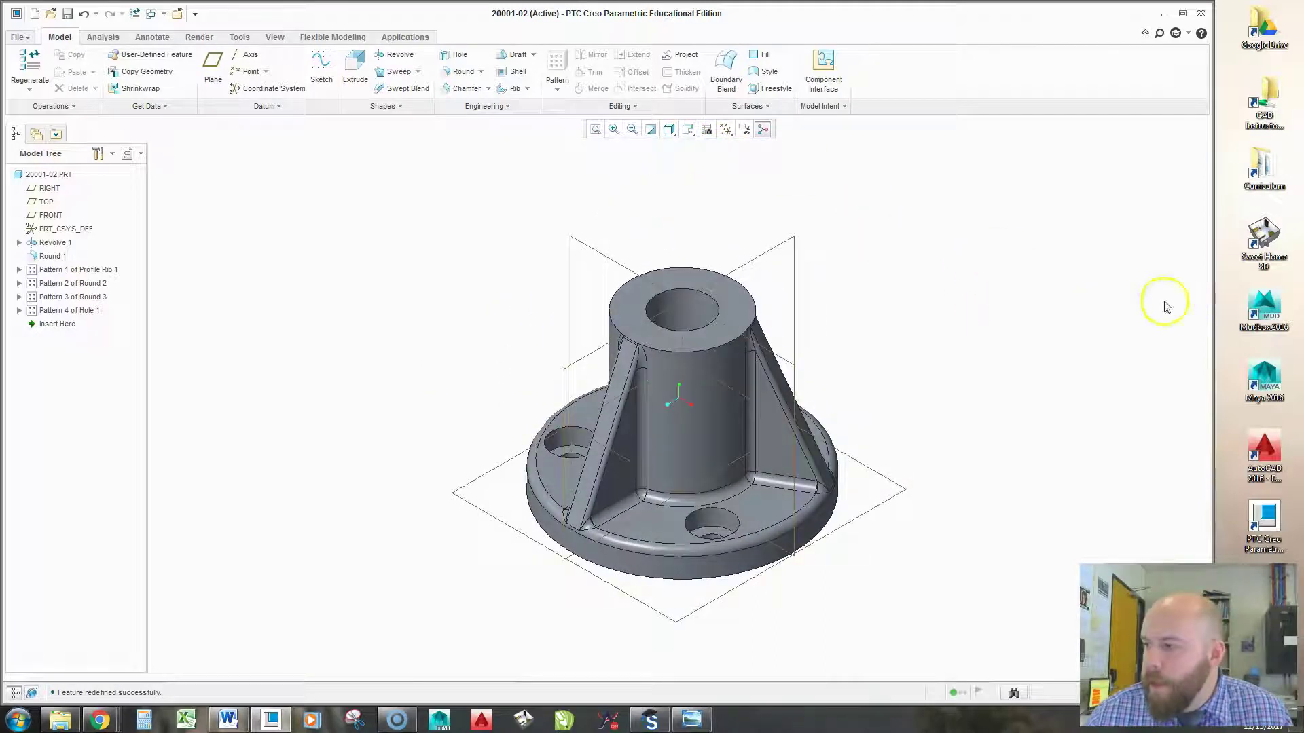
pyautogui.click(691, 719)
pyautogui.moveTo(561, 136)
pyautogui.mouseDown()
pyautogui.moveTo(666, 4)
pyautogui.moveTo(675, 30)
pyautogui.mouseUp()
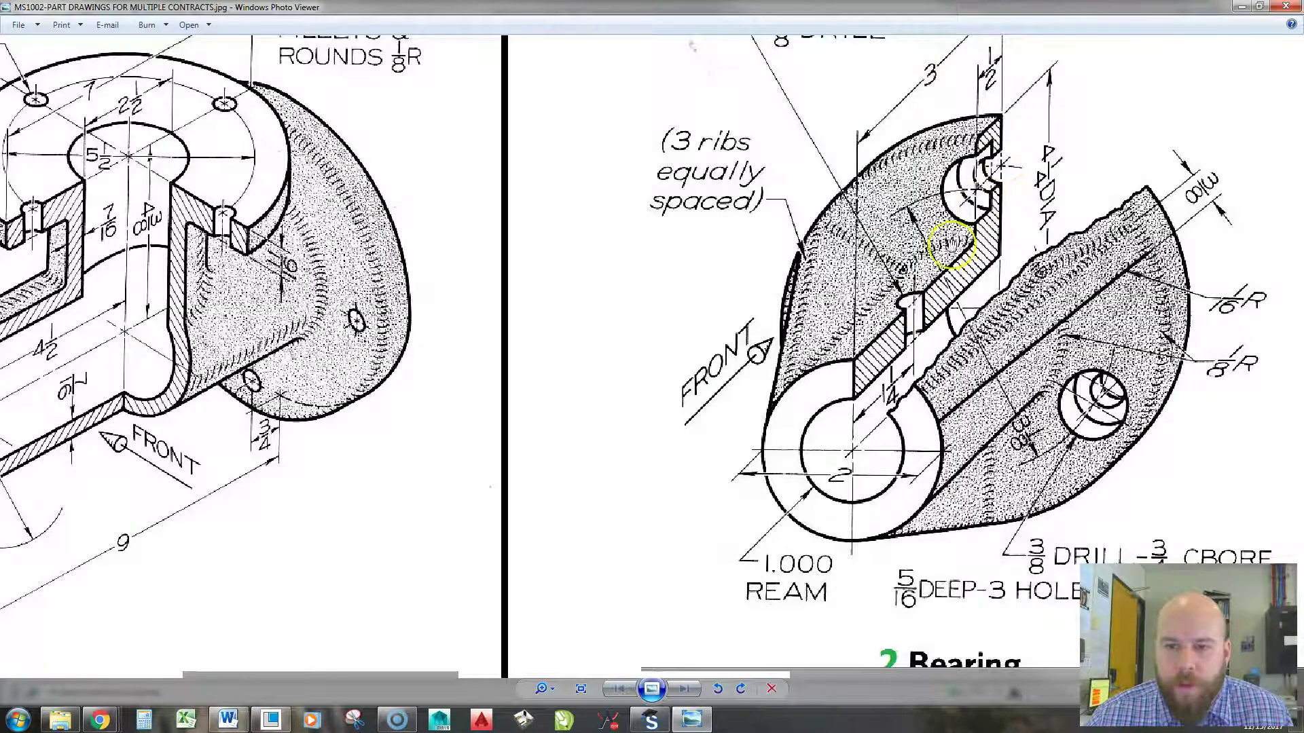
# Scroll the drawing to read the 3/8 drill callout, then move the Photo Viewer aside.
pyautogui.scroll(3, 906, 292)
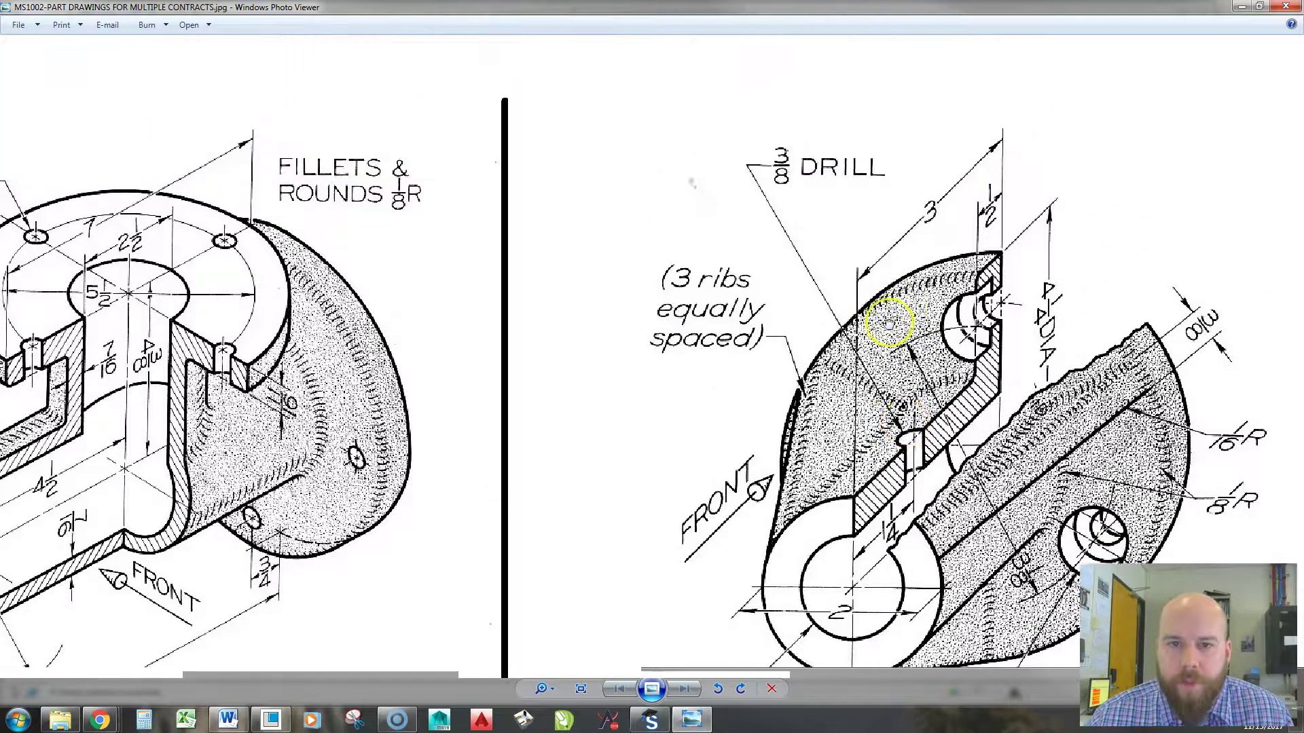
pyautogui.scroll(-2, 796, 270)
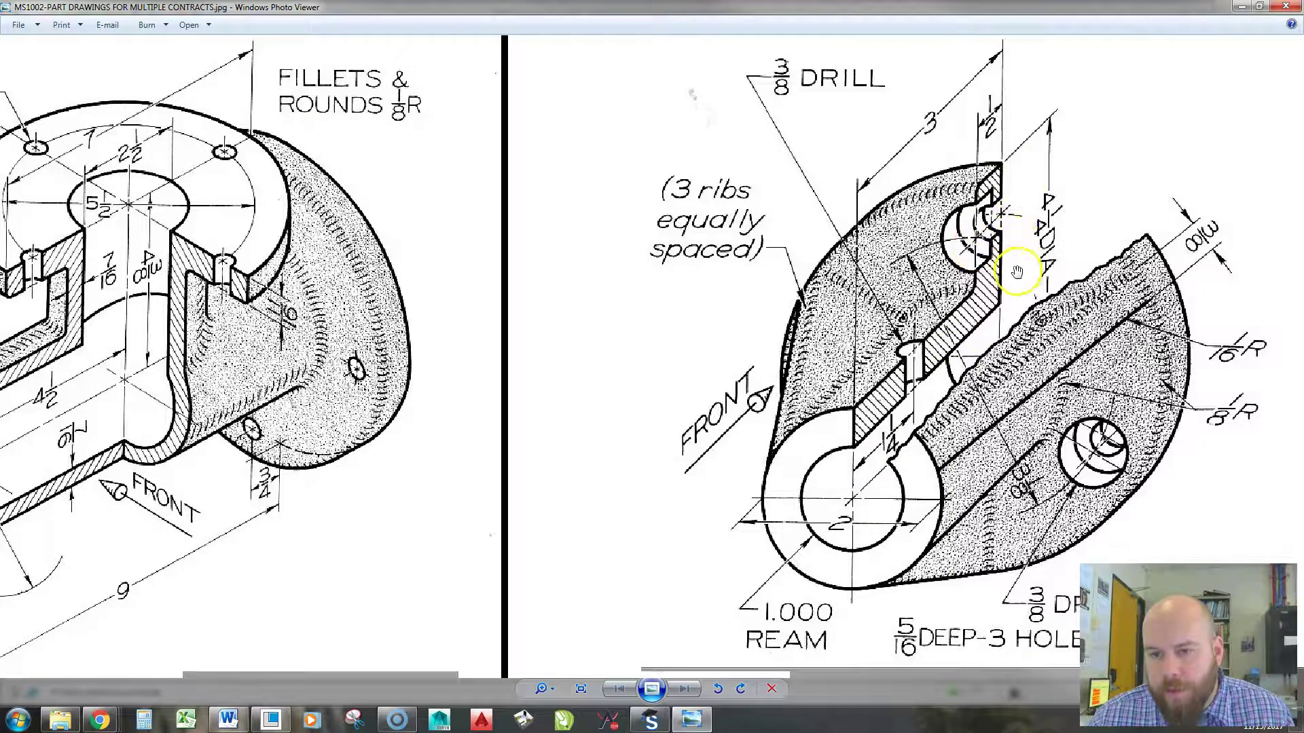
pyautogui.moveTo(1019, 6)
pyautogui.mouseDown()
pyautogui.moveTo(1024, 23)
pyautogui.moveTo(891, 37)
pyautogui.moveTo(892, 1)
pyautogui.mouseUp()
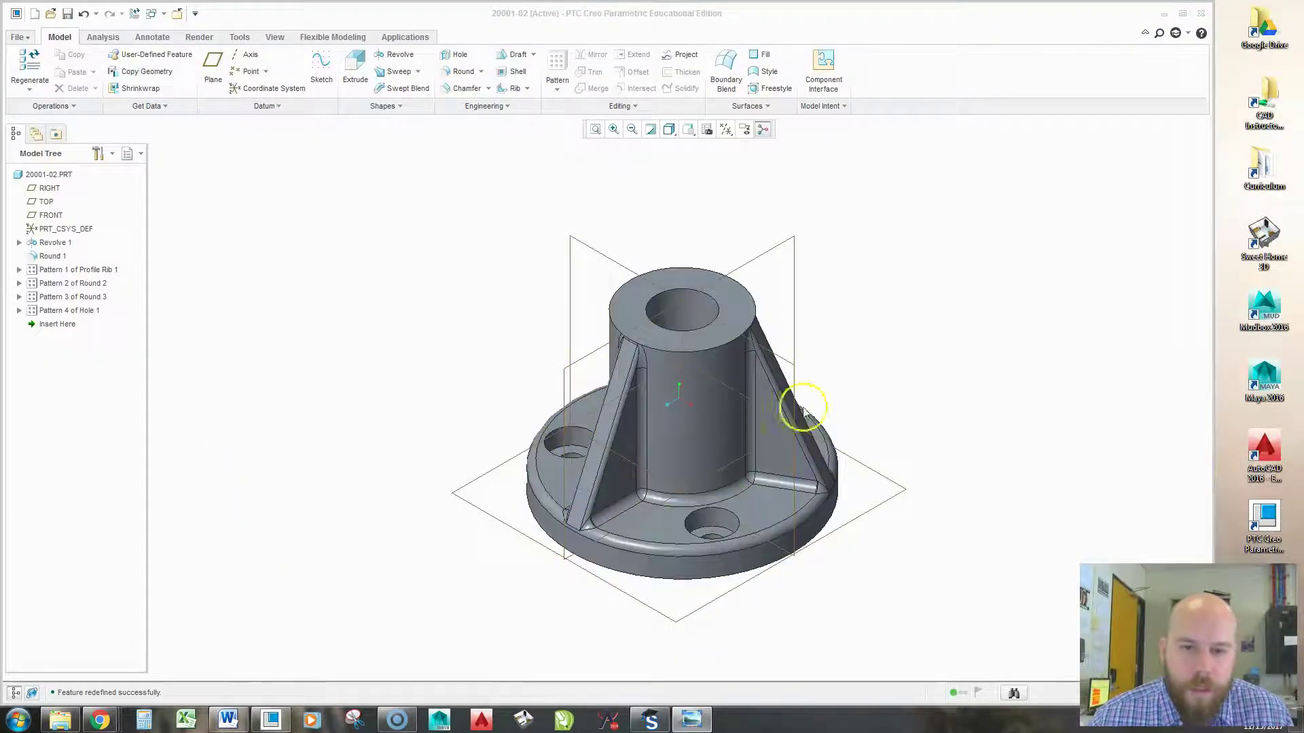
# Start a new radial hole placed on the hub's cylindrical surface.
pyautogui.moveTo(780, 430); pyautogui.dragTo(726, 469, button='middle')
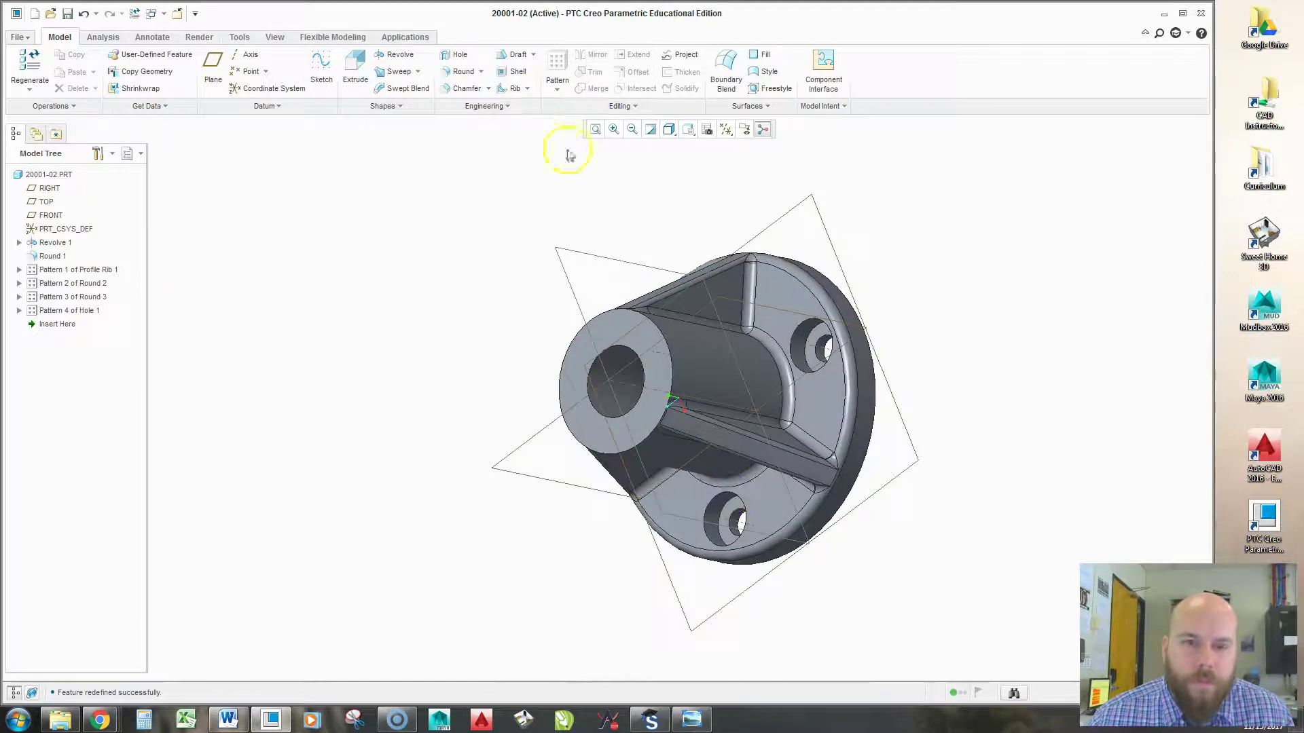
pyautogui.click(458, 60)
pyautogui.click(706, 351)
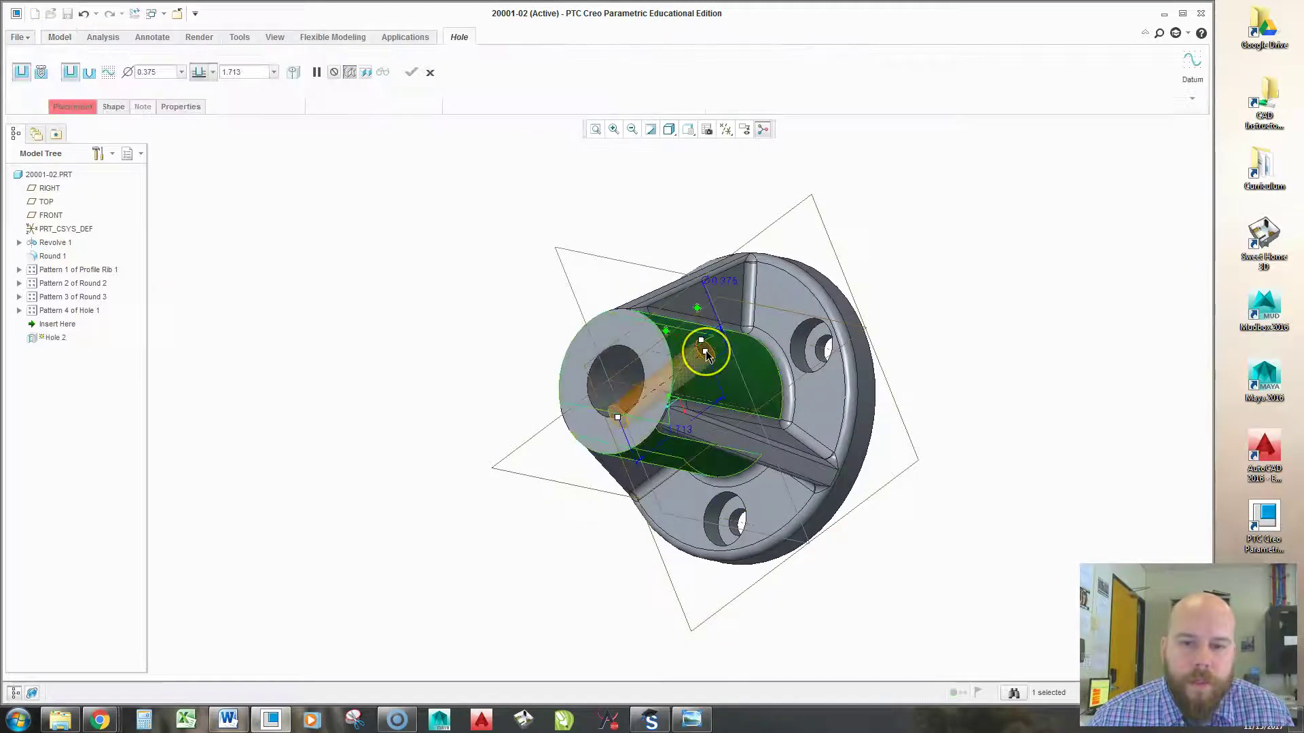
pyautogui.moveTo(697, 308)
pyautogui.mouseDown()
pyautogui.moveTo(639, 331)
pyautogui.moveTo(686, 327)
pyautogui.mouseUp()
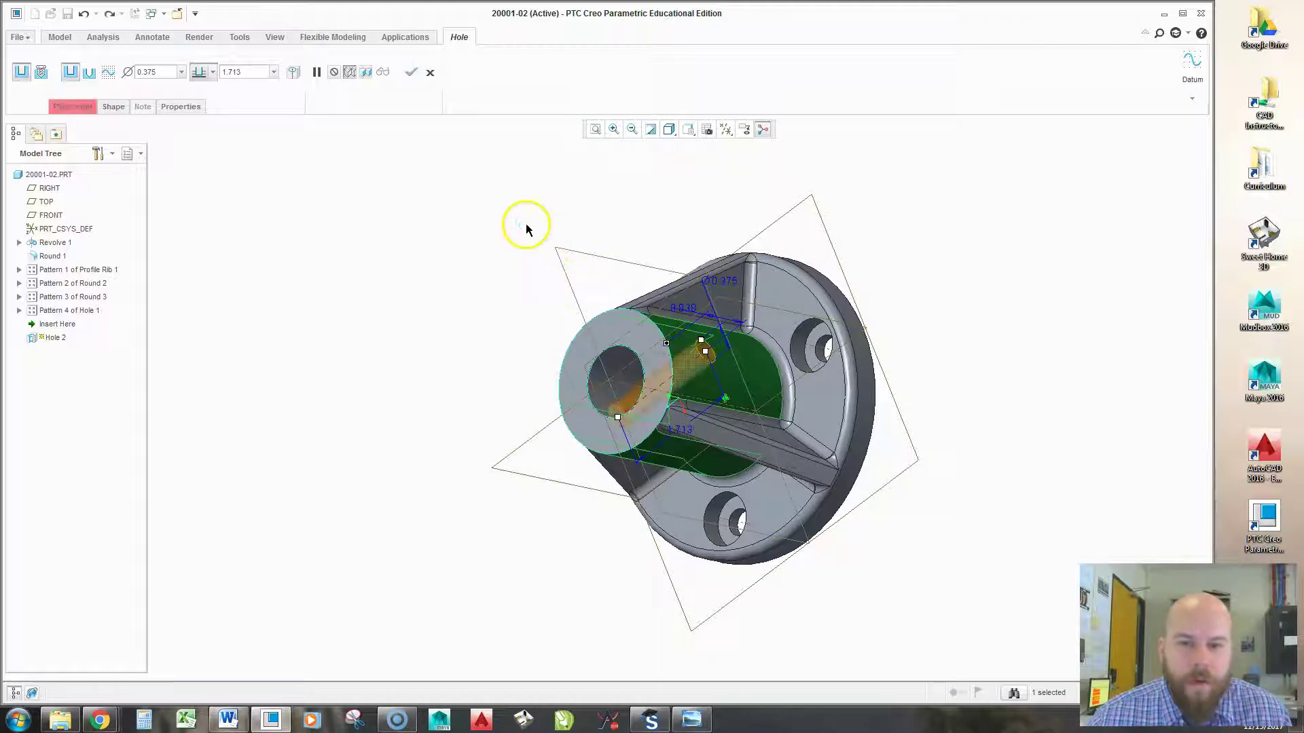
pyautogui.click(88, 108)
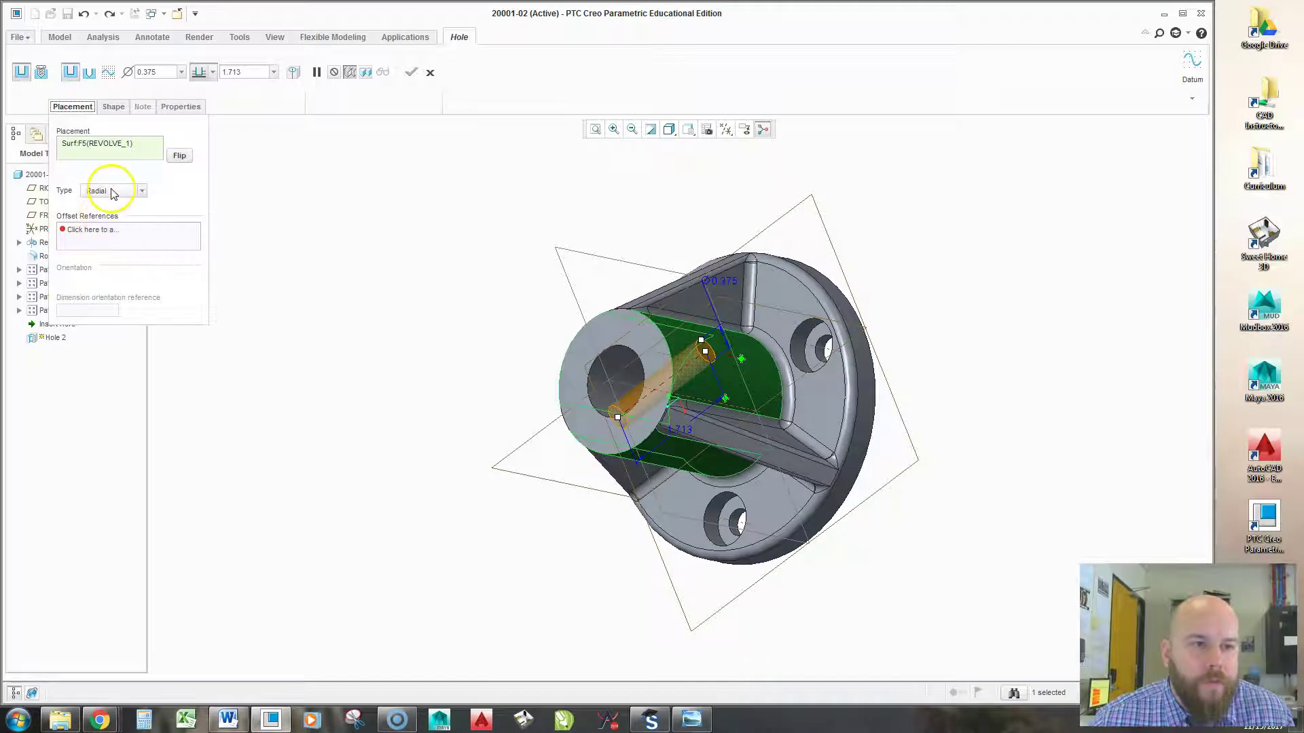
pyautogui.moveTo(687, 364); pyautogui.dragTo(733, 368, button='middle')
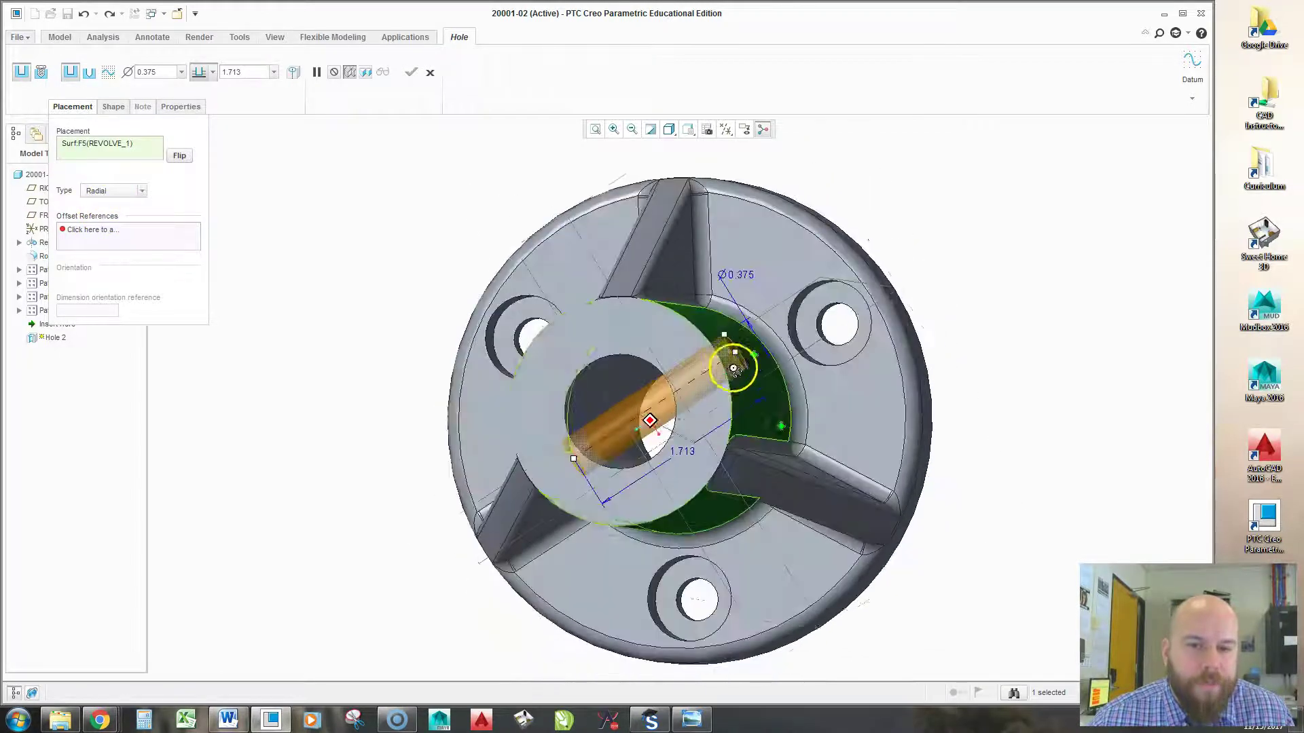
# Reference the hub end face axially and the RIGHT plane at a 0° angle.
pyautogui.click(90, 231)
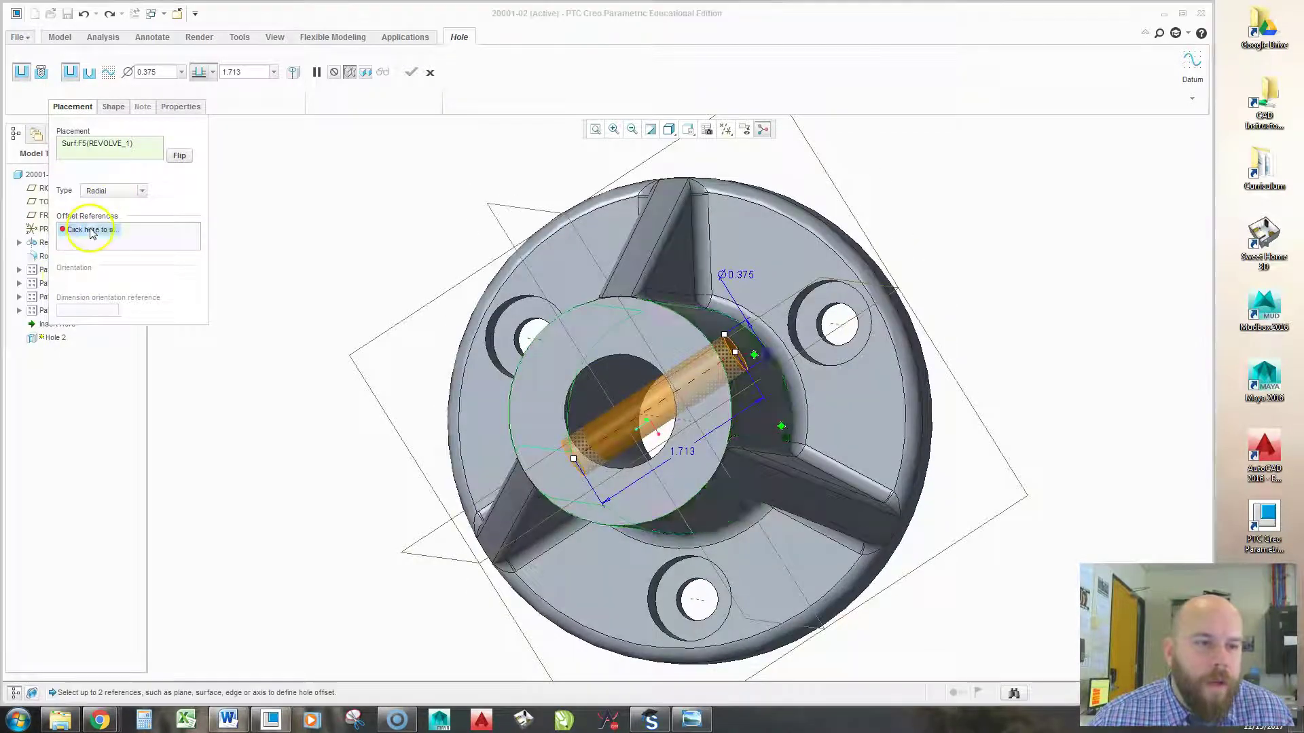
pyautogui.click(669, 346)
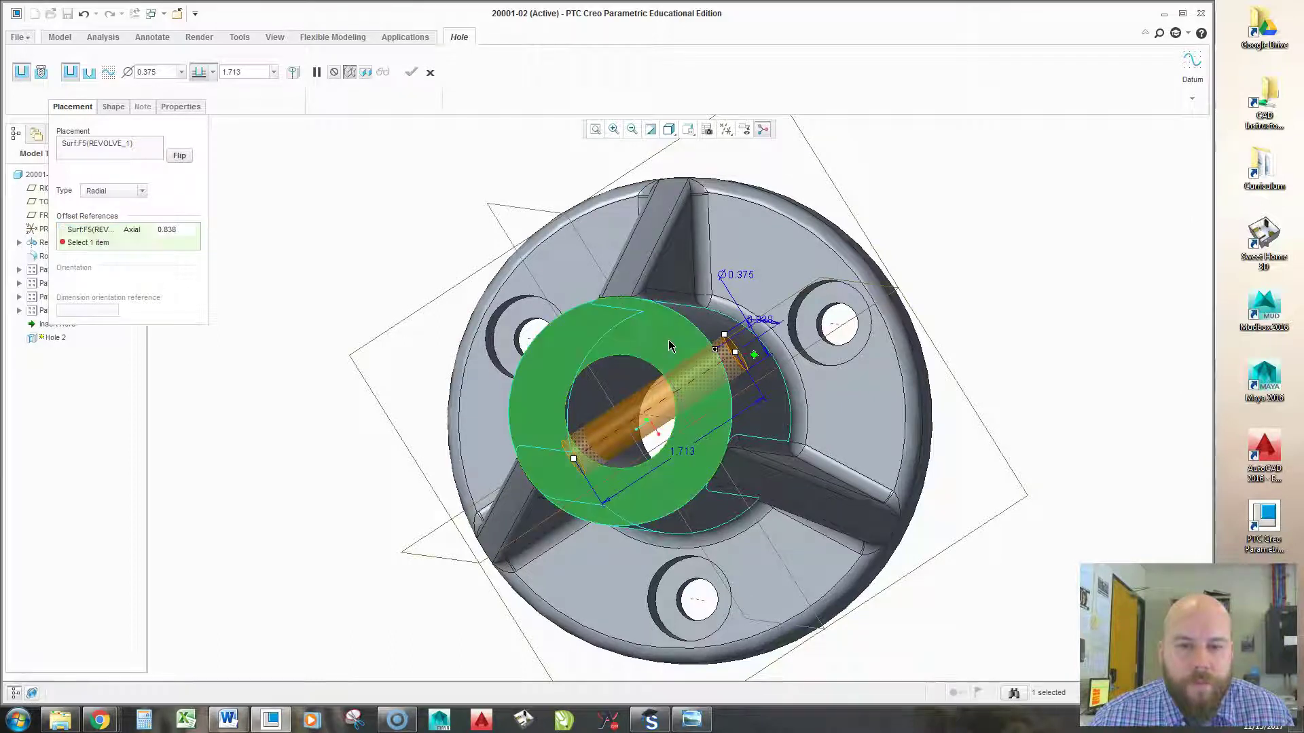
pyautogui.keyDown('ctrl'); pyautogui.click(890, 289); pyautogui.keyUp('ctrl')
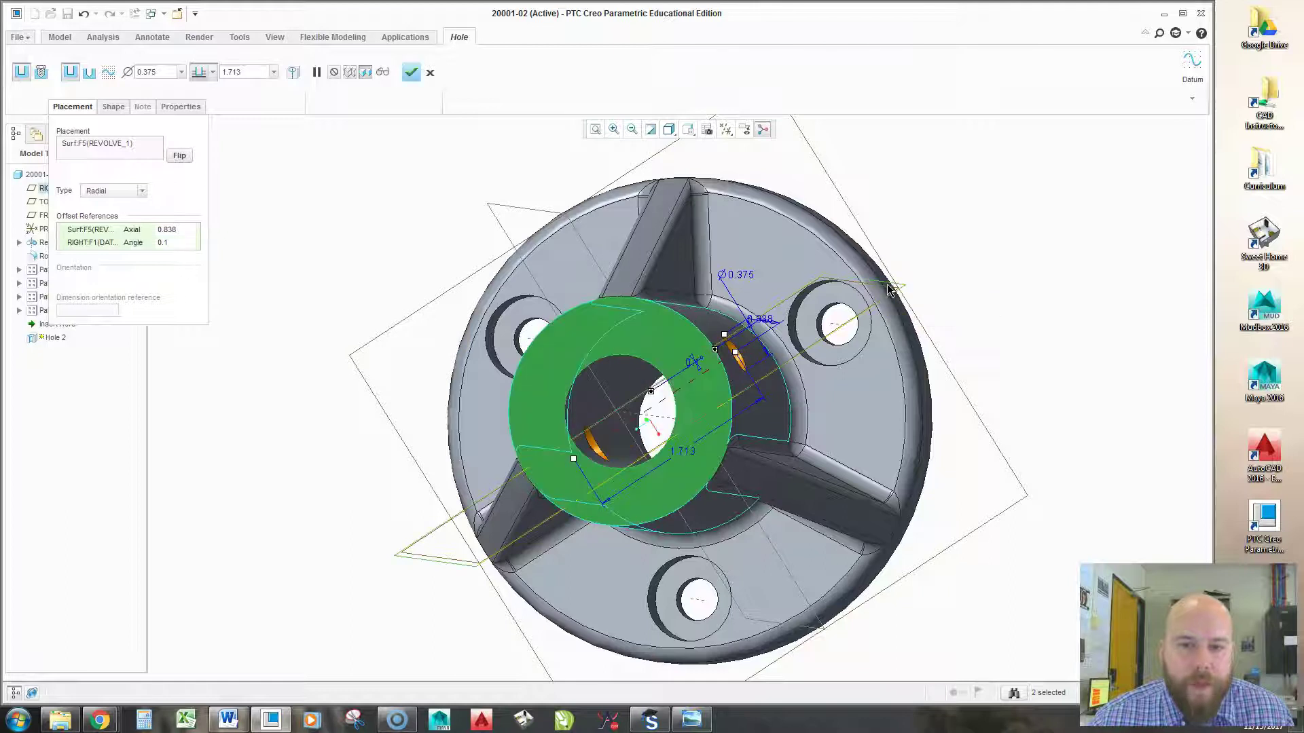
pyautogui.click(137, 243)
pyautogui.click(162, 244)
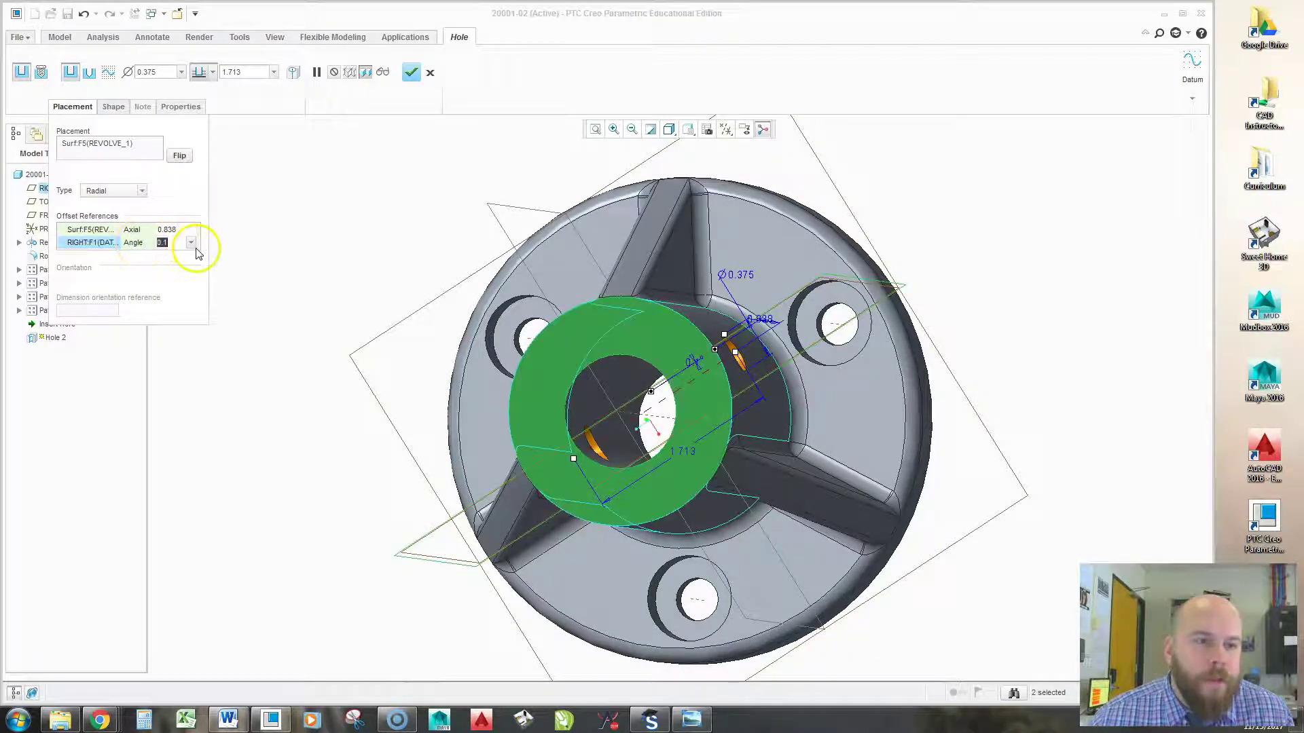
pyautogui.write('0')
pyautogui.press('Return')
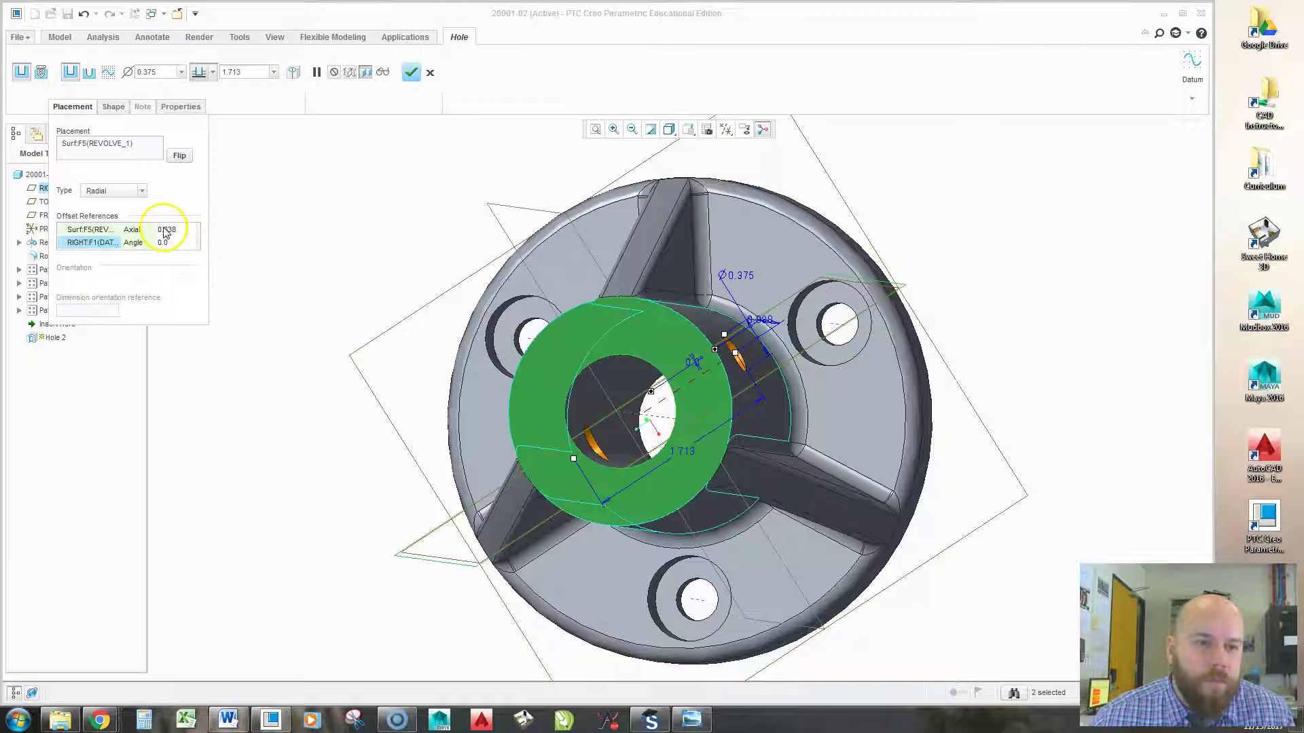
# Set the axial offset from the hub end face to 1.250.
pyautogui.click(166, 230)
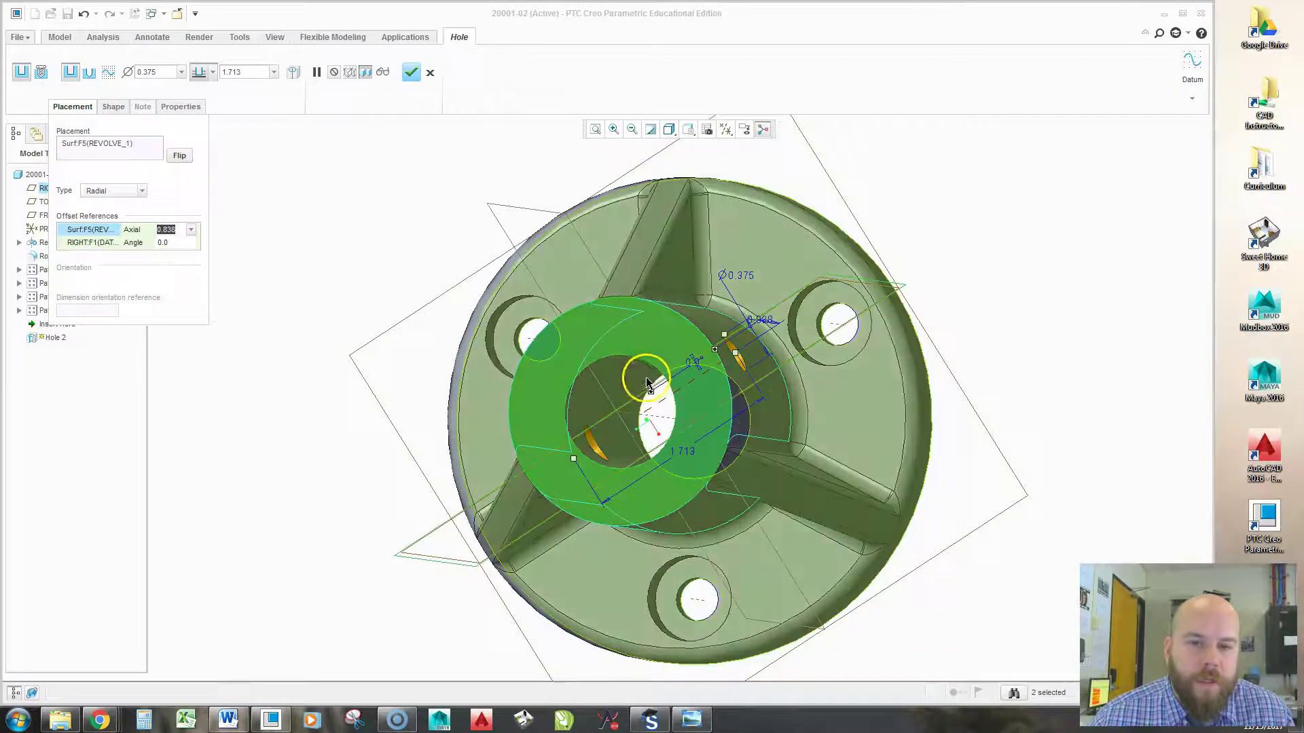
pyautogui.moveTo(754, 407); pyautogui.dragTo(672, 417, button='middle')
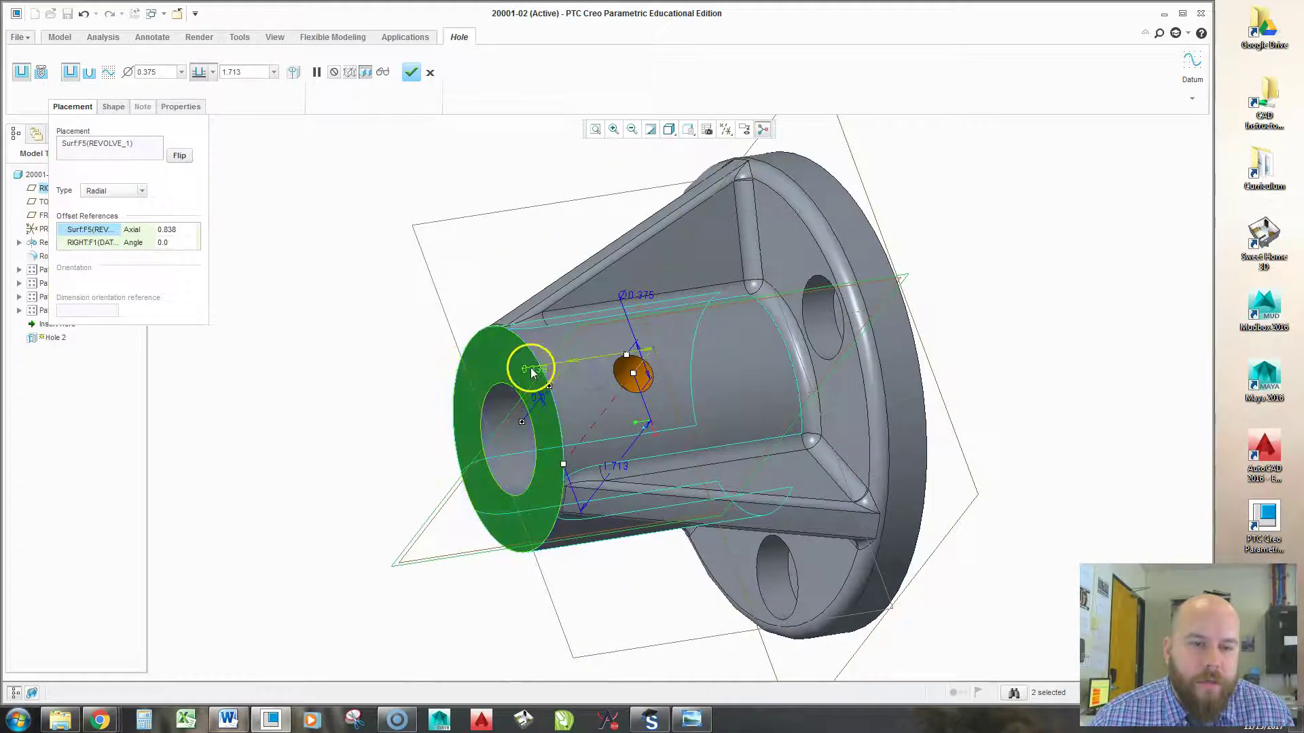
pyautogui.click(167, 230)
pyautogui.write('1')
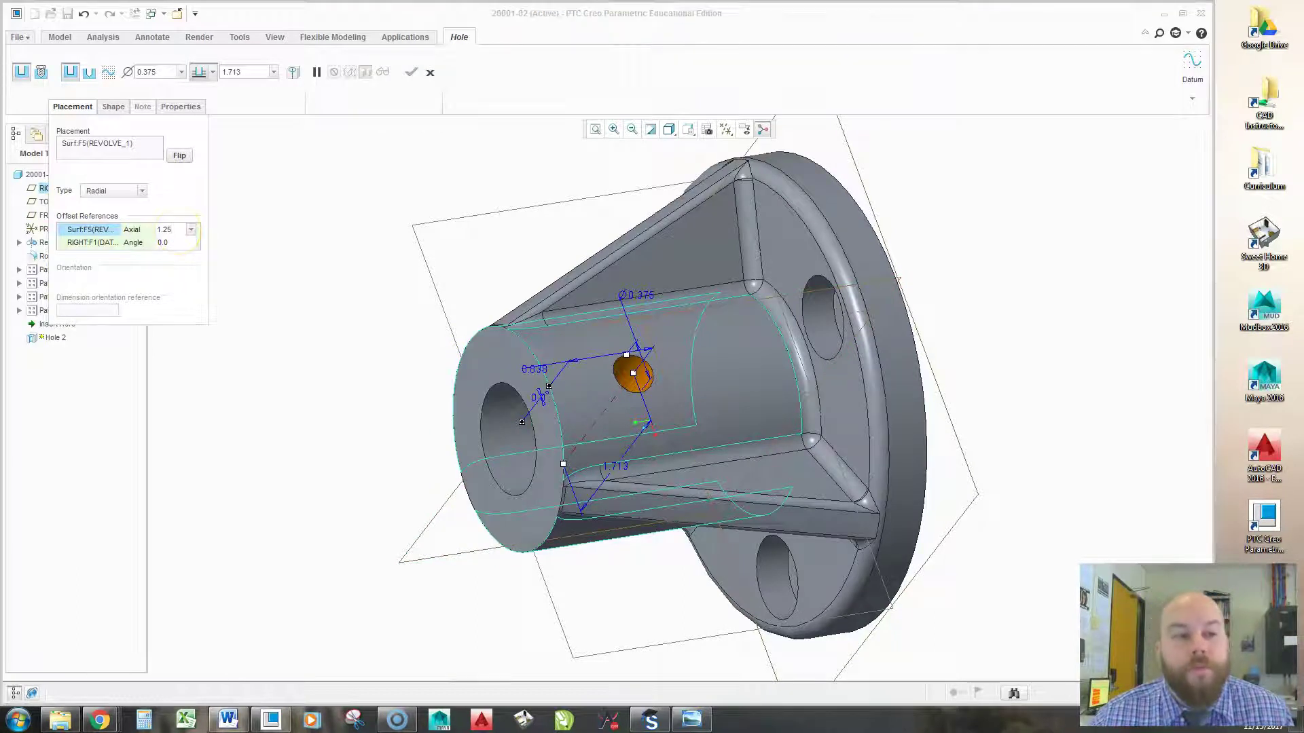
pyautogui.write('.25')
pyautogui.press('Return')
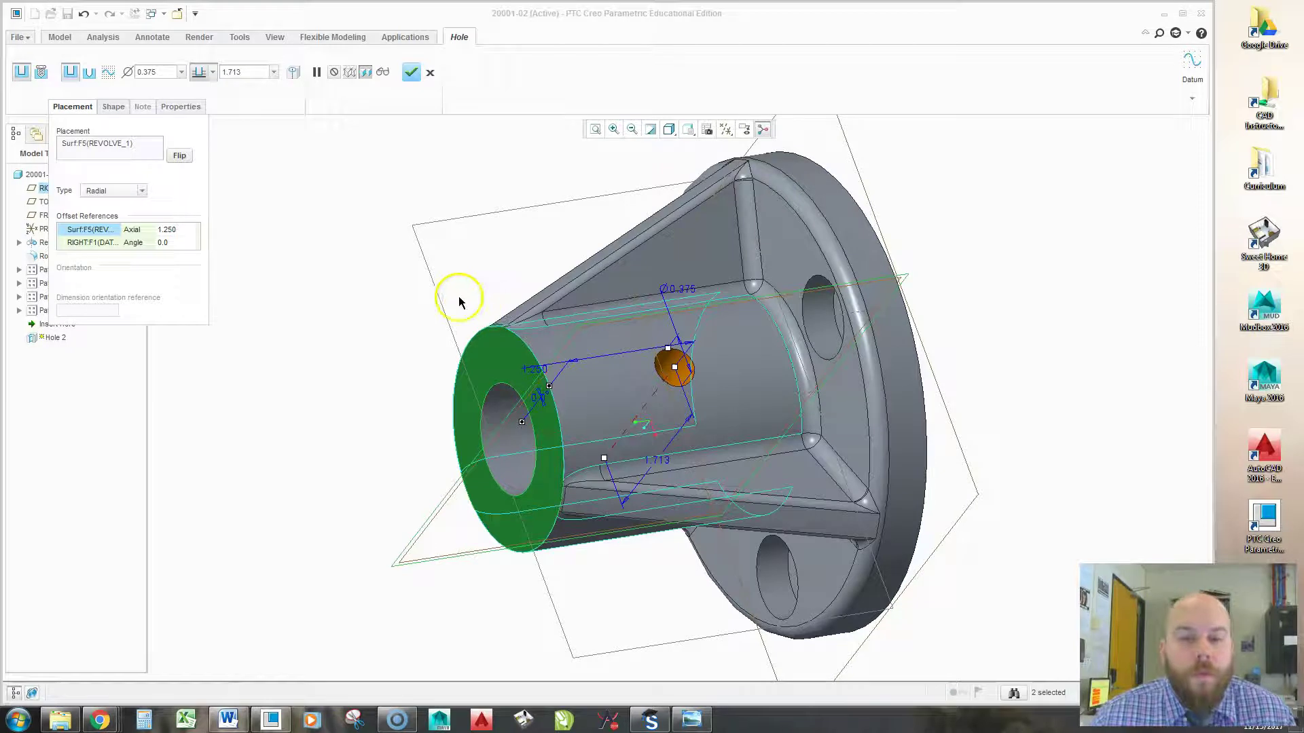
# Set the radial hole depth to Drill up to next surface and complete Hole 2.
pyautogui.click(213, 76)
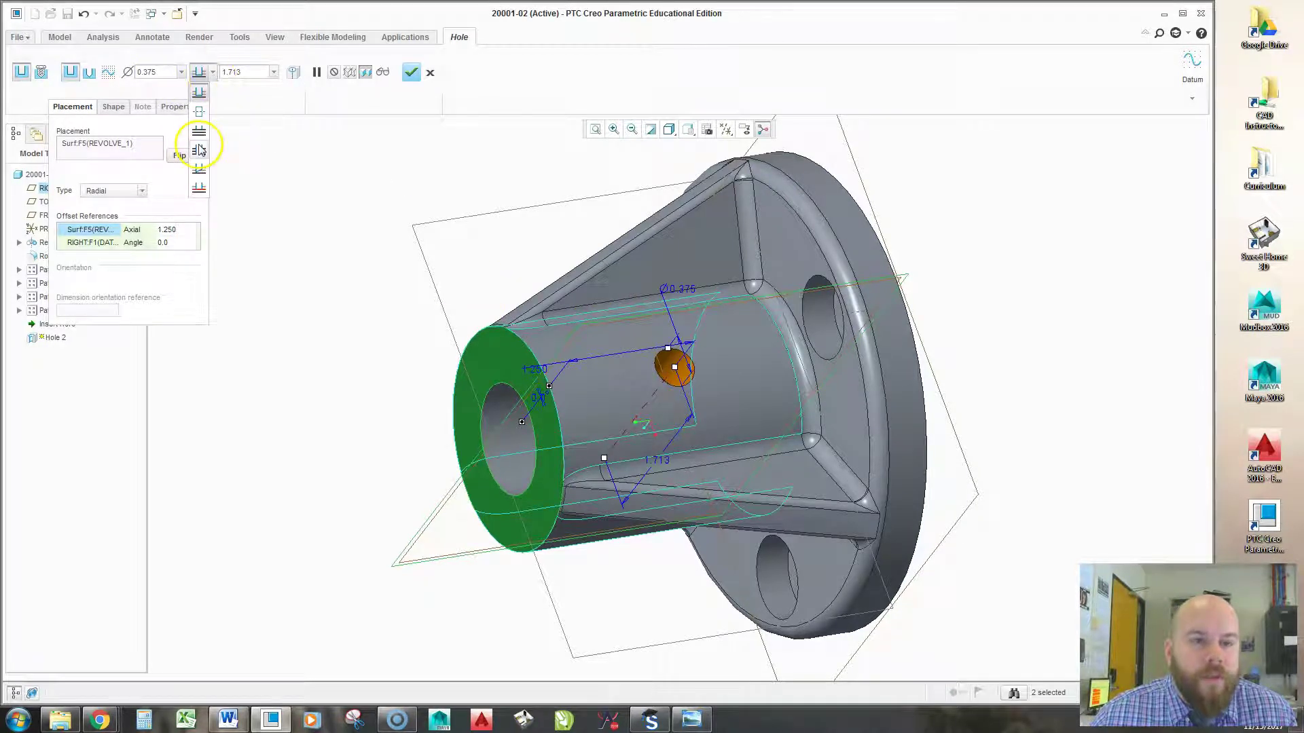
pyautogui.click(199, 149)
pyautogui.moveTo(431, 277); pyautogui.dragTo(382, 152, button='middle')
pyautogui.click(213, 75)
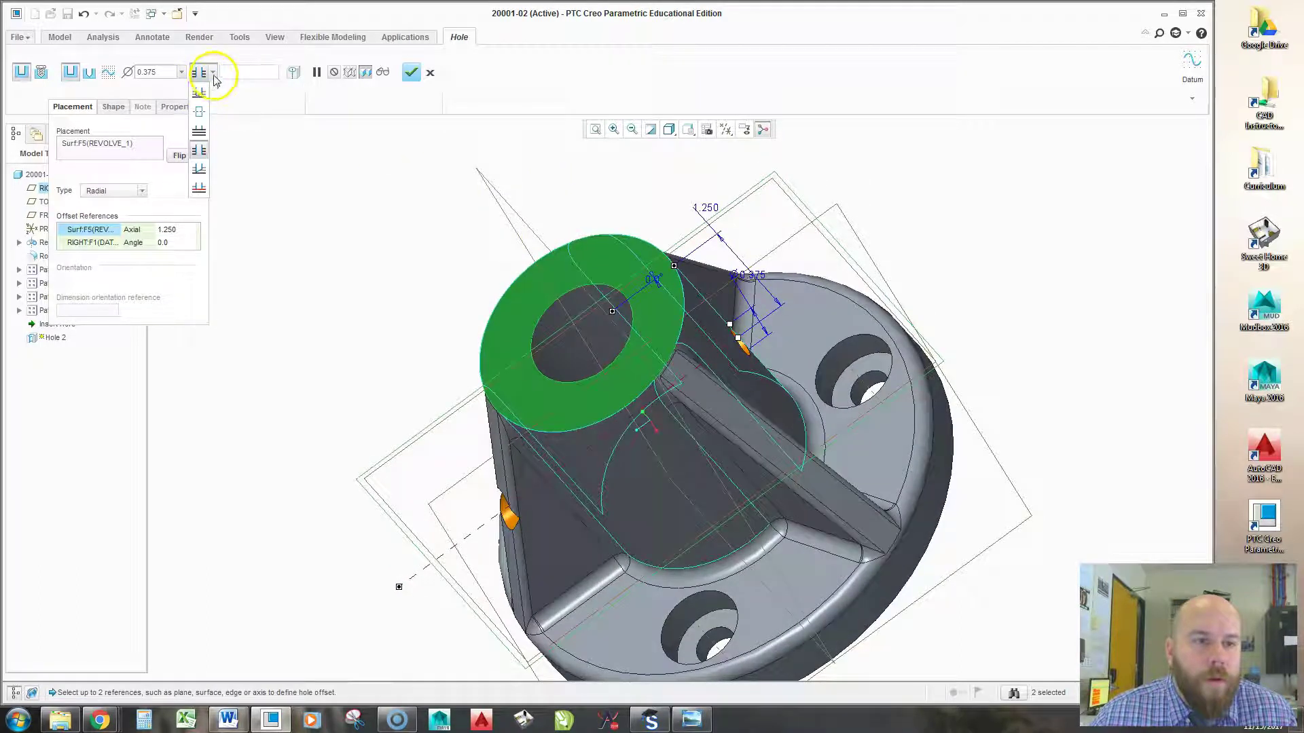
pyautogui.click(199, 133)
pyautogui.moveTo(574, 291); pyautogui.dragTo(676, 369, button='middle')
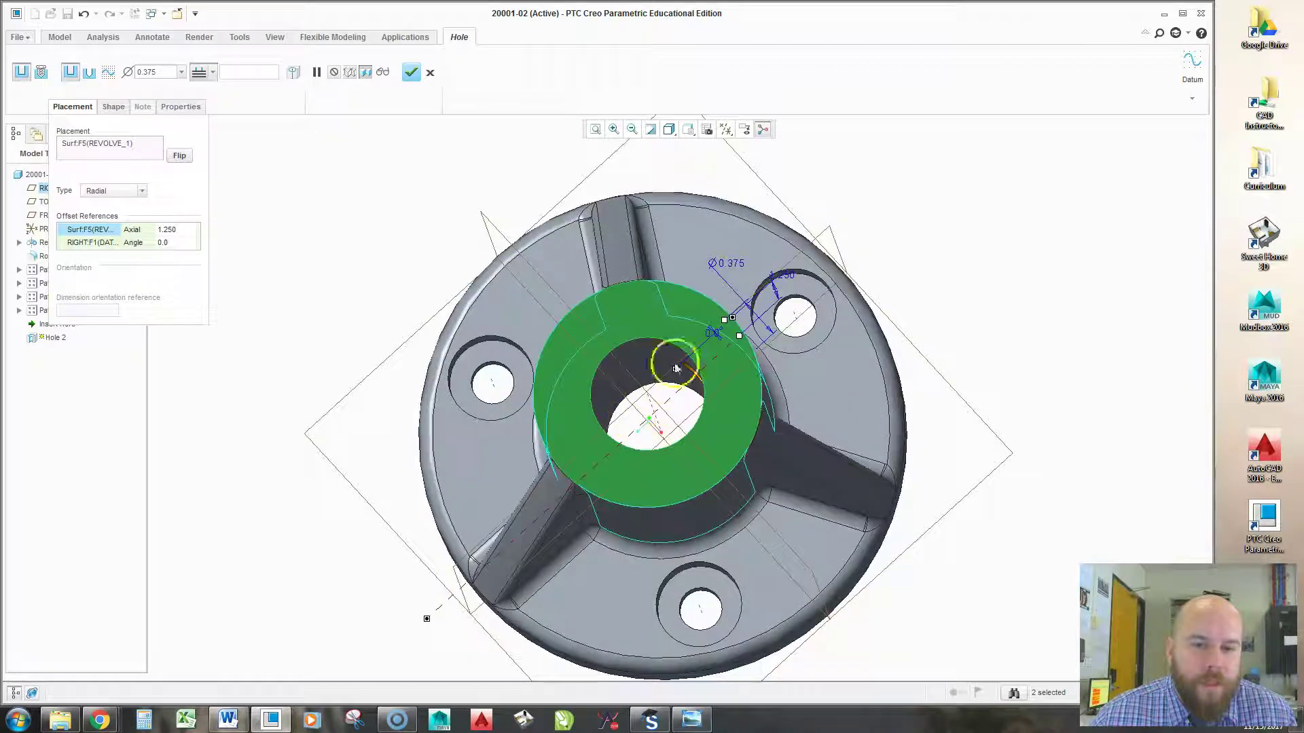
pyautogui.click(412, 72)
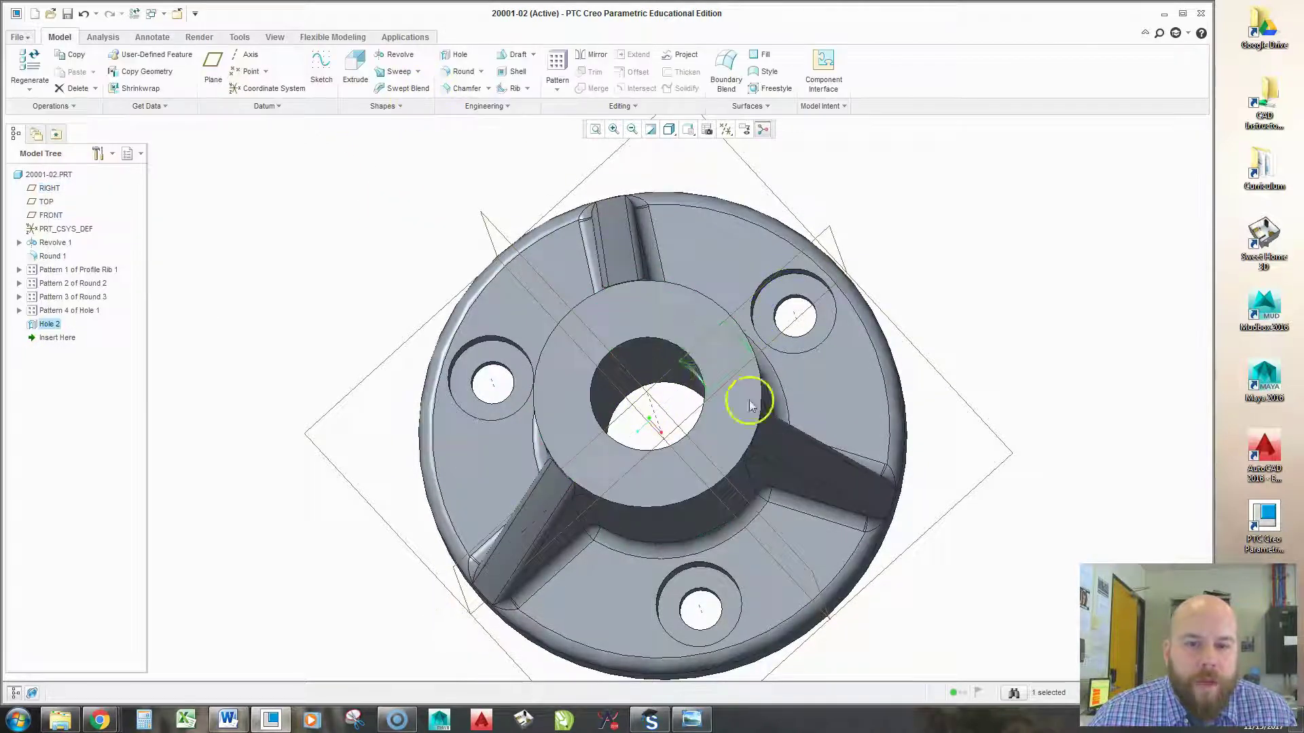
# Return the model to Standard Orientation and save part 20001-02.
pyautogui.moveTo(748, 398); pyautogui.dragTo(728, 364, button='middle')
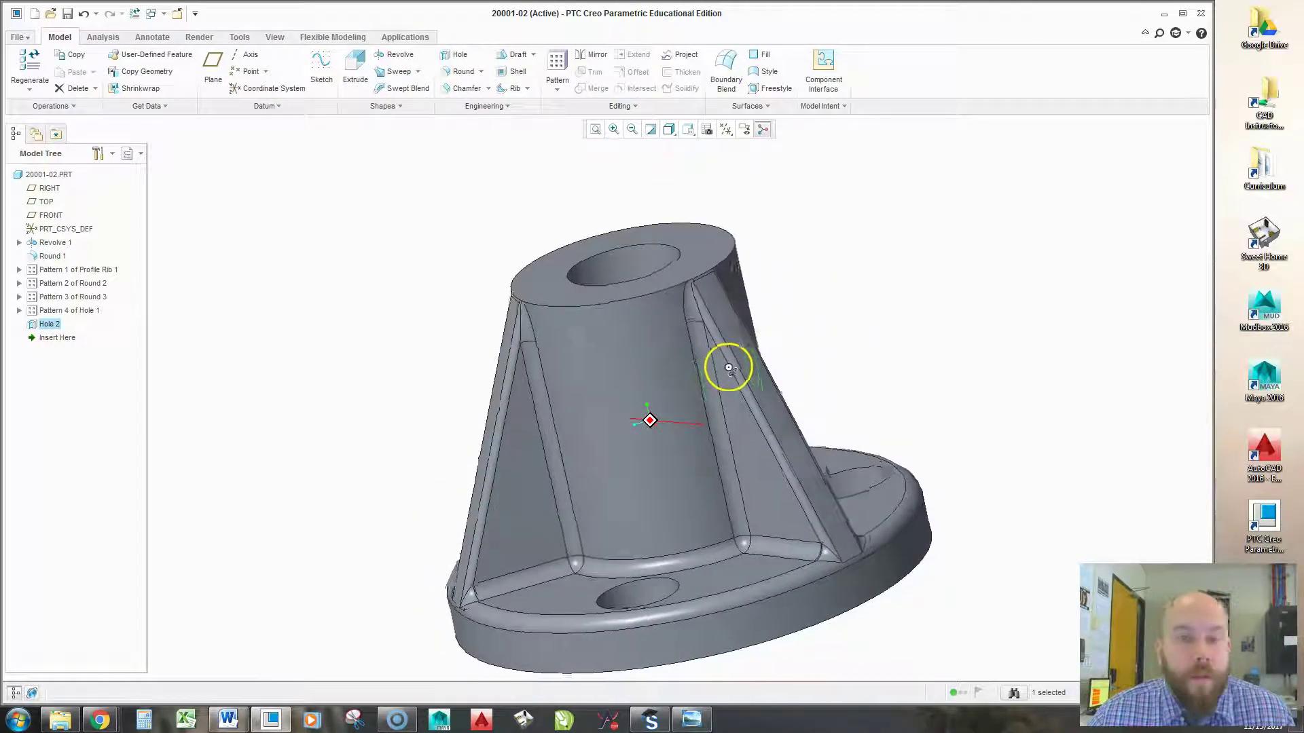
pyautogui.click(687, 135)
pyautogui.click(720, 147)
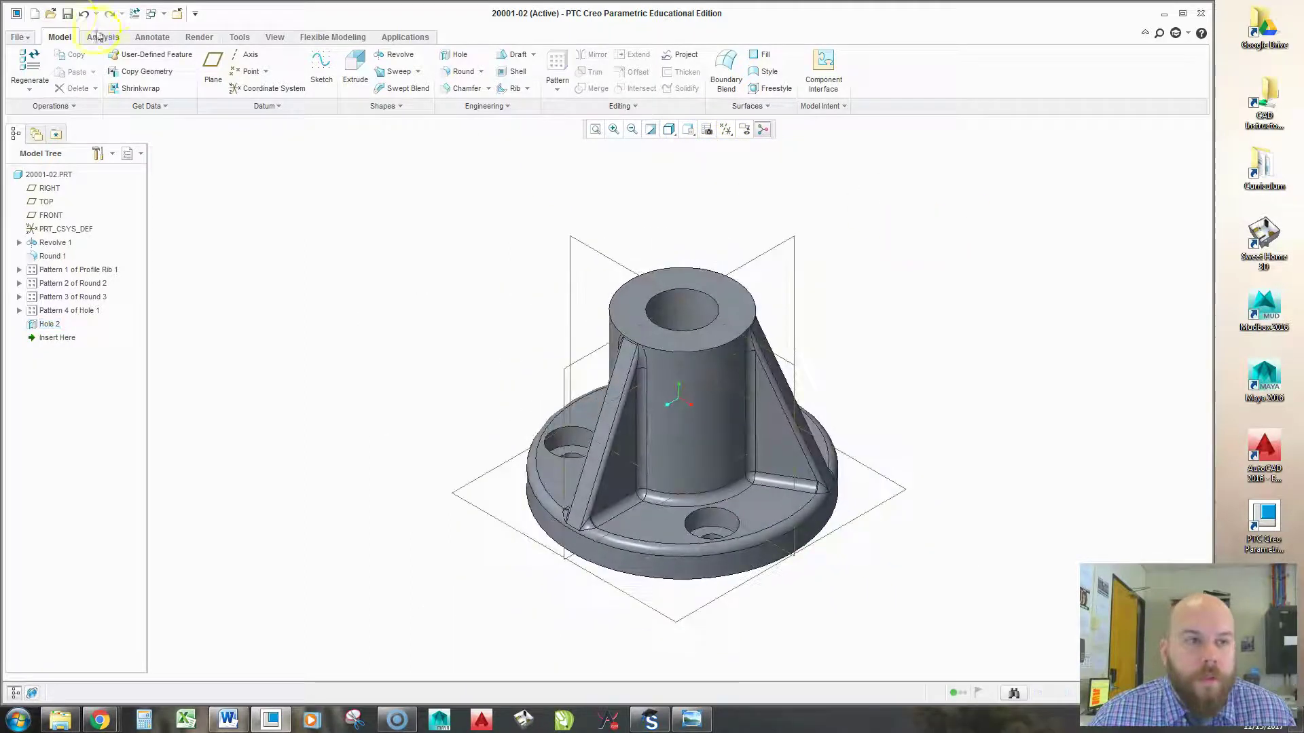
pyautogui.click(72, 17)
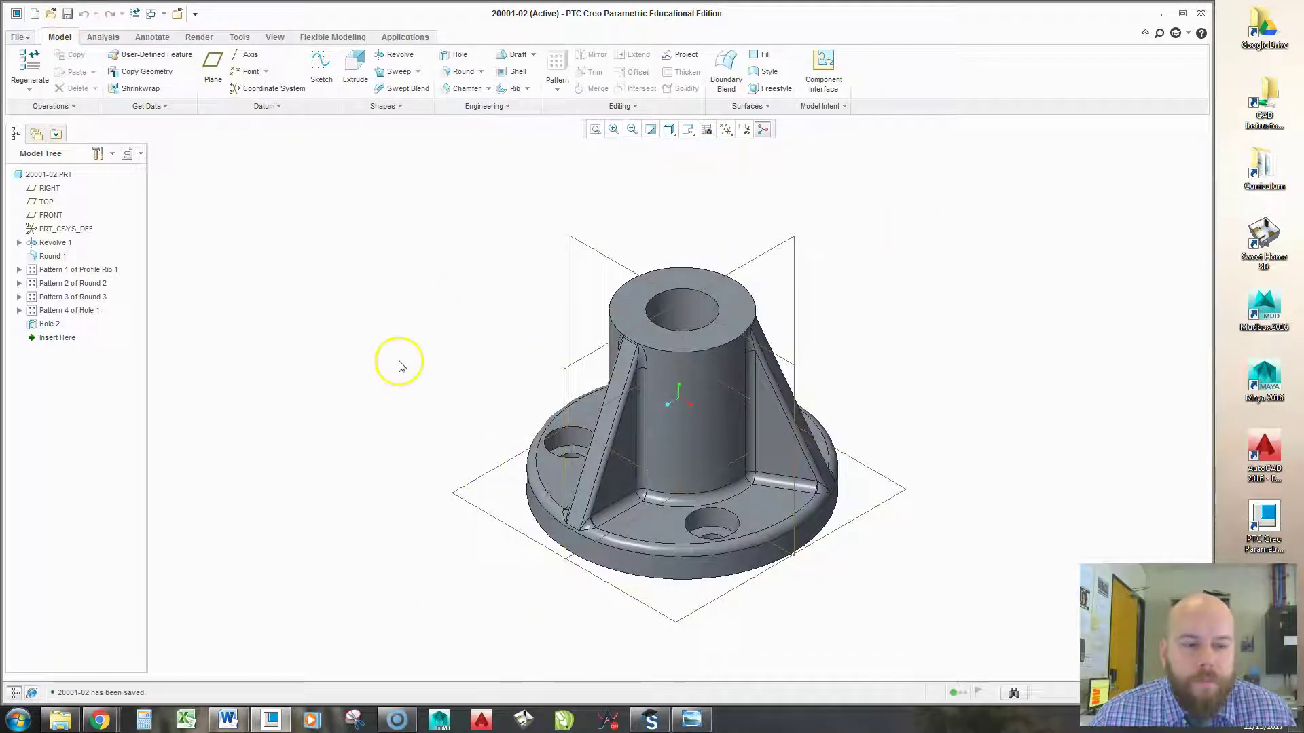